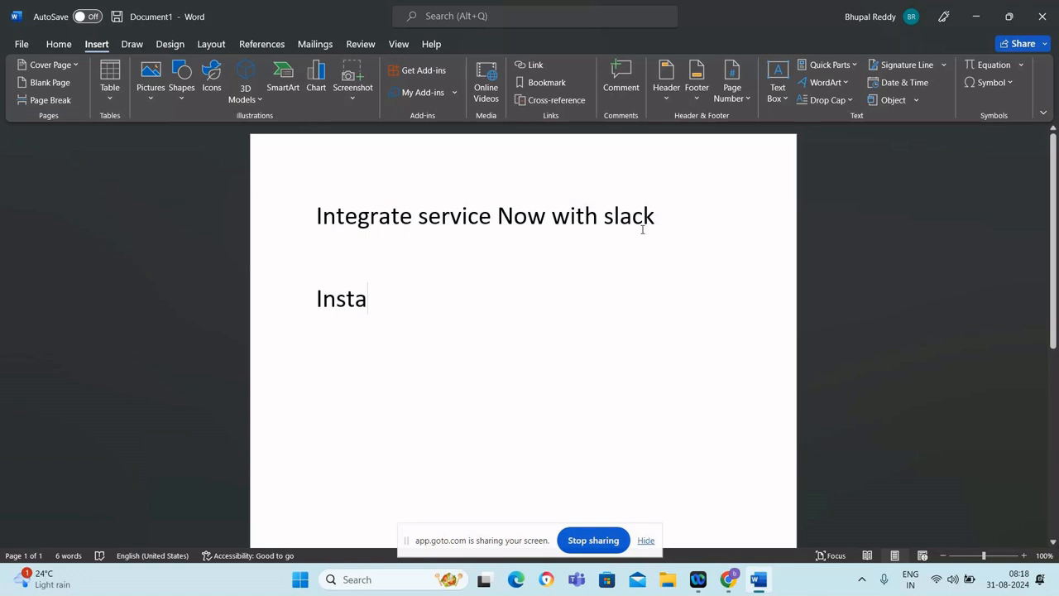
Step: Finish the second Word line as 'Install stack' and minimize Word to reveal the browser
type("ll stack")
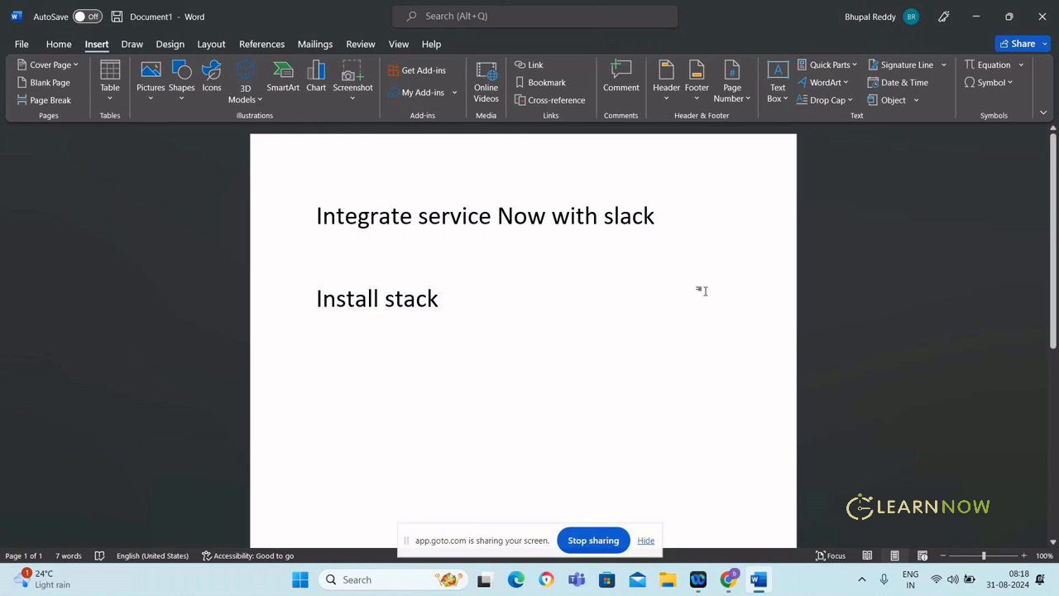
left_click(976, 15)
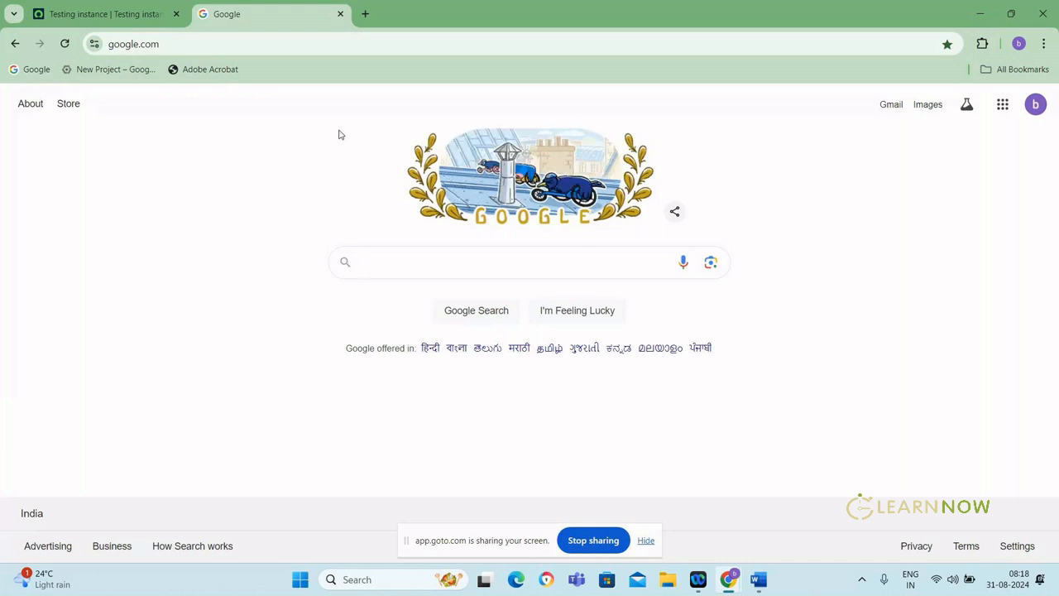
Step: Search Google for 'install slack'
left_click(370, 257)
type("i")
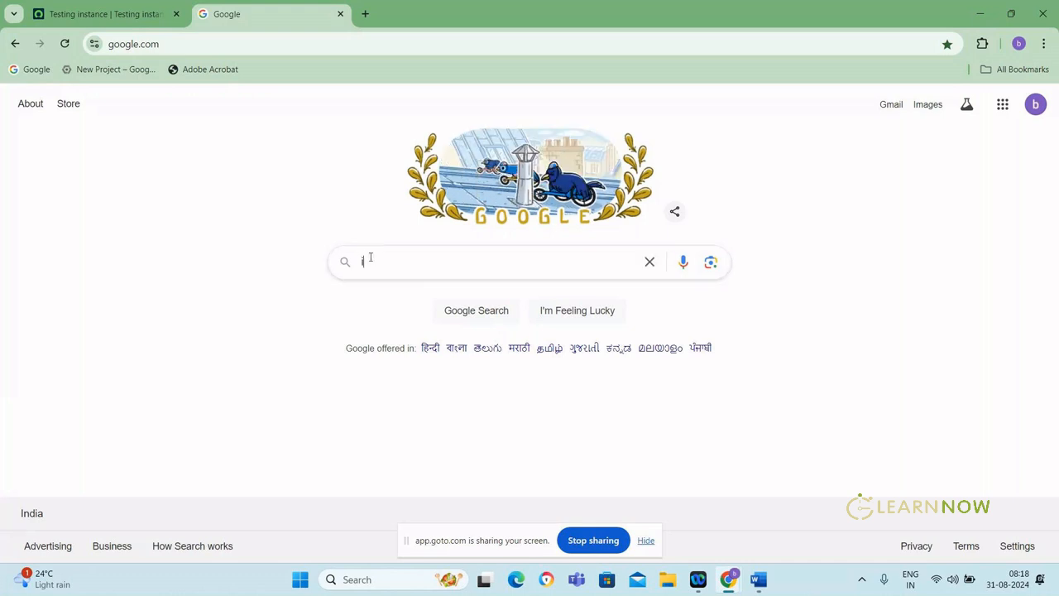
type("nstall slack")
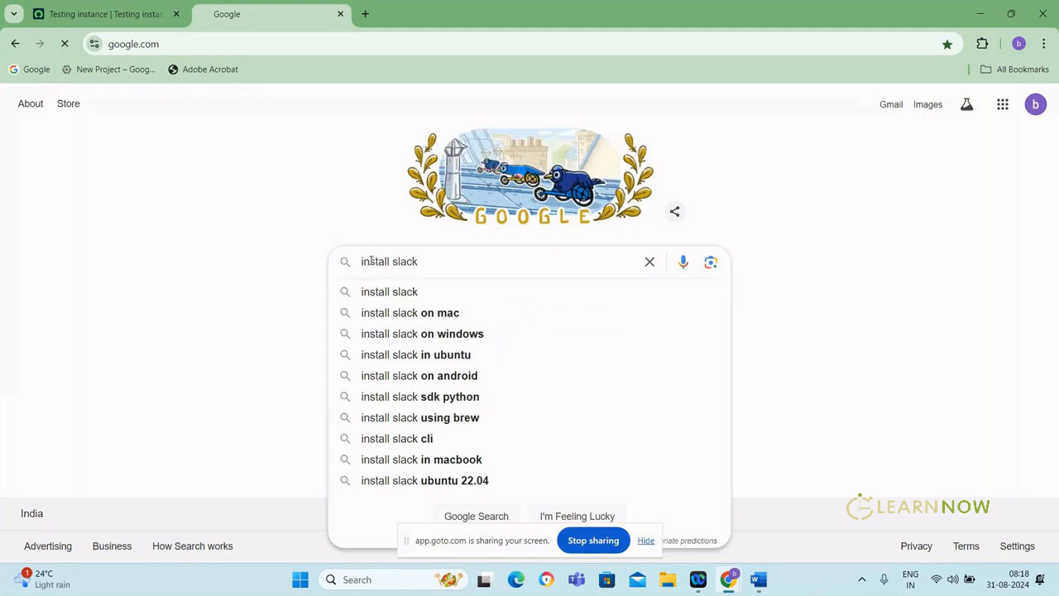
key("Return")
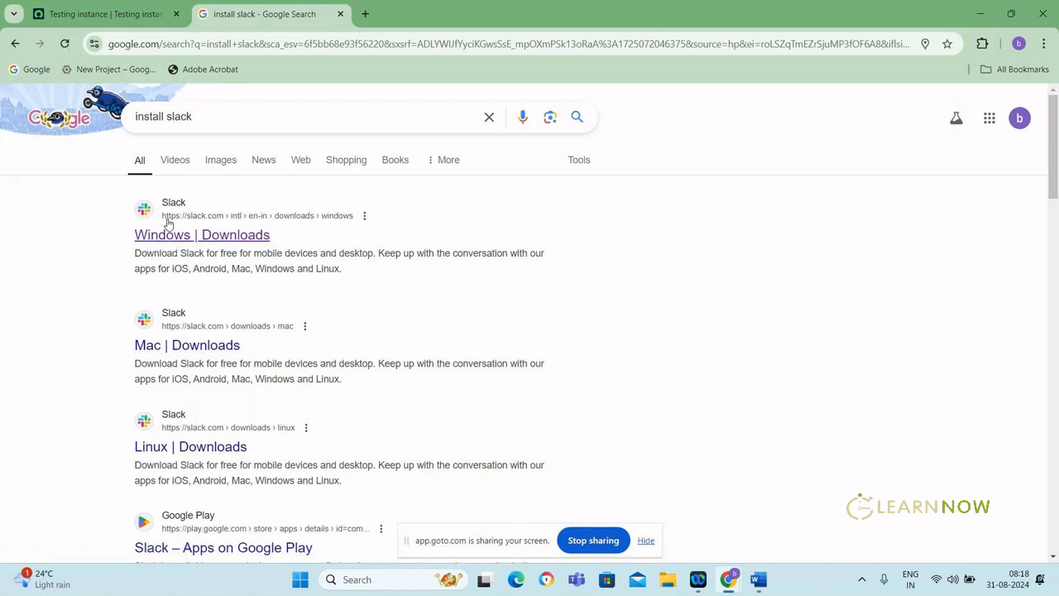
Step: Open Slack's Windows download page from the search results and look it over
left_click(166, 239)
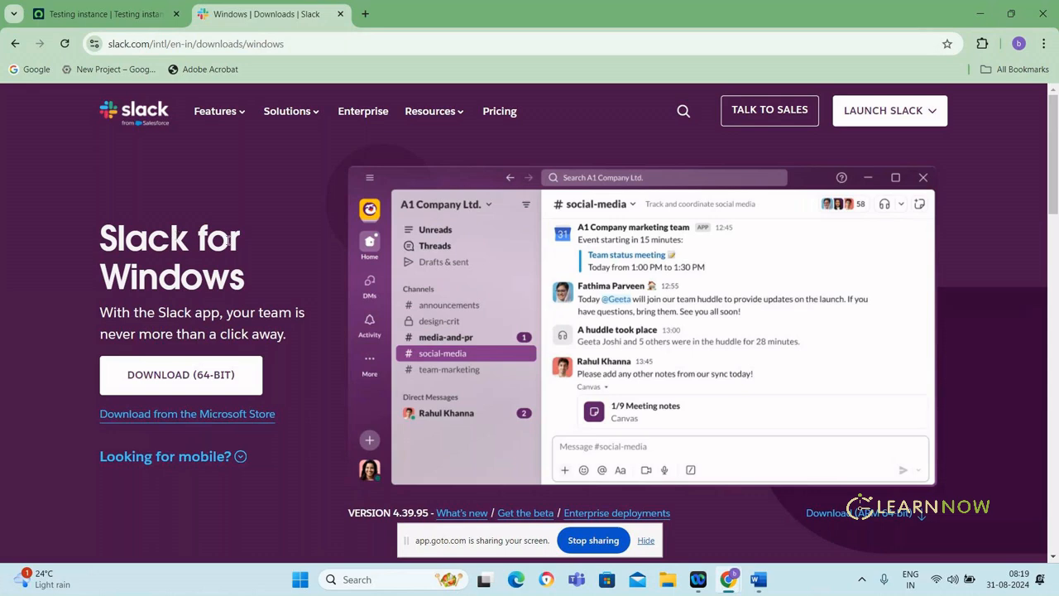
scroll(148, 212, "down", 3)
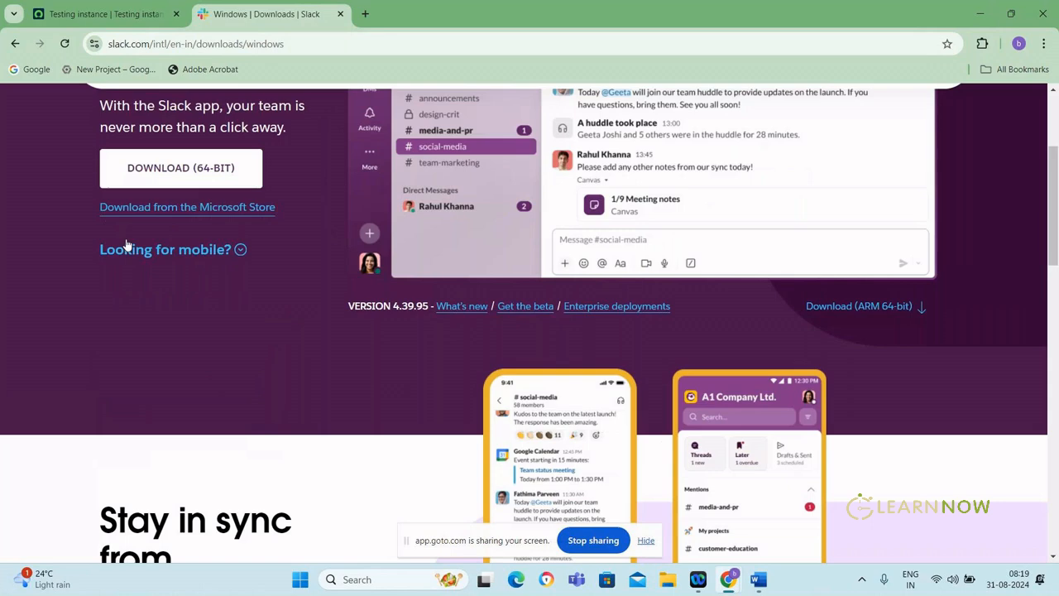
scroll(196, 269, "up", 3)
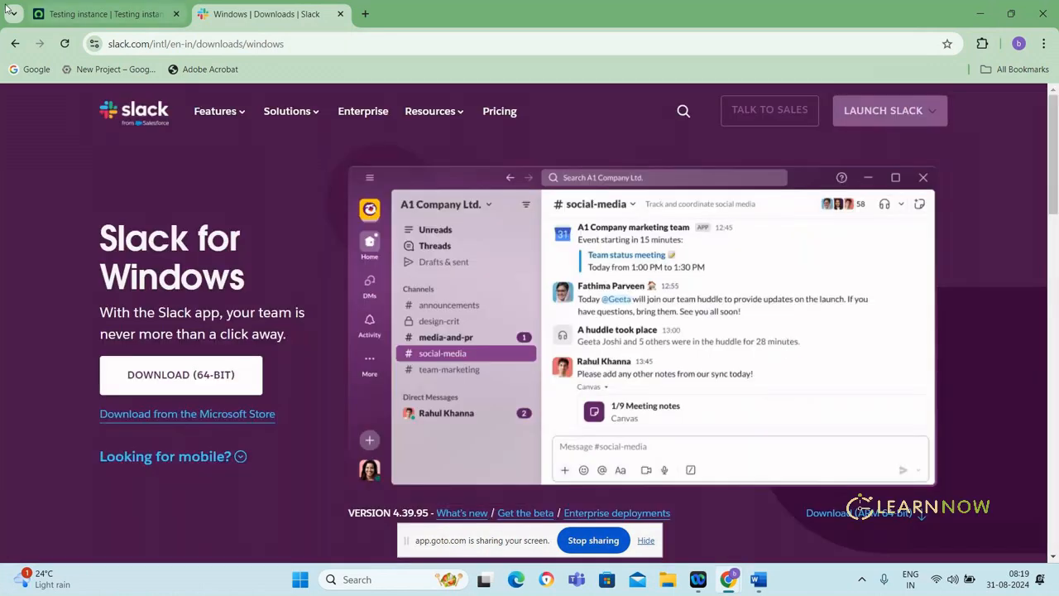
left_click(15, 43)
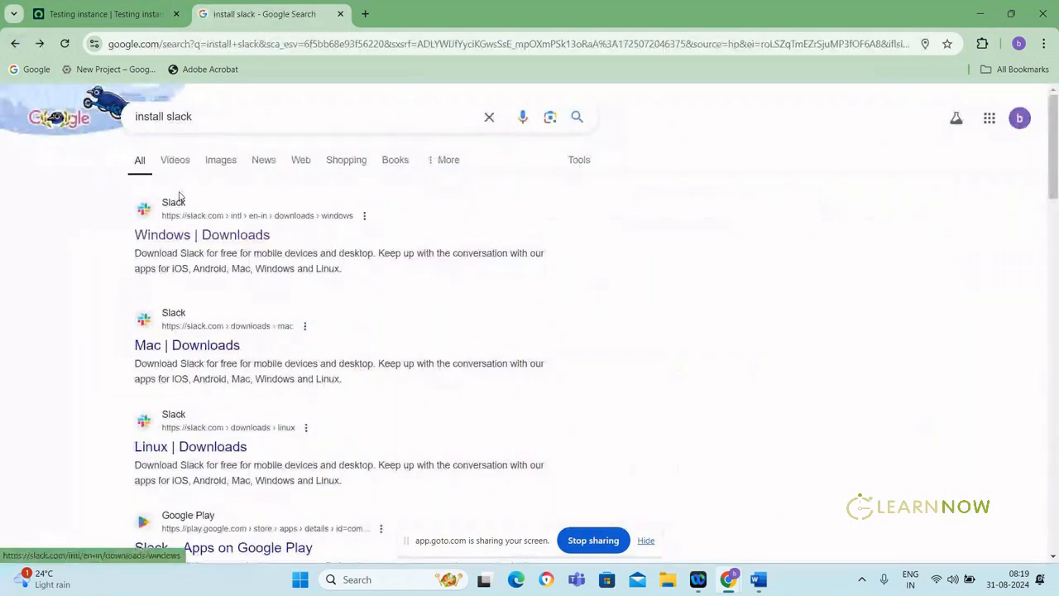
scroll(183, 215, "down", 3)
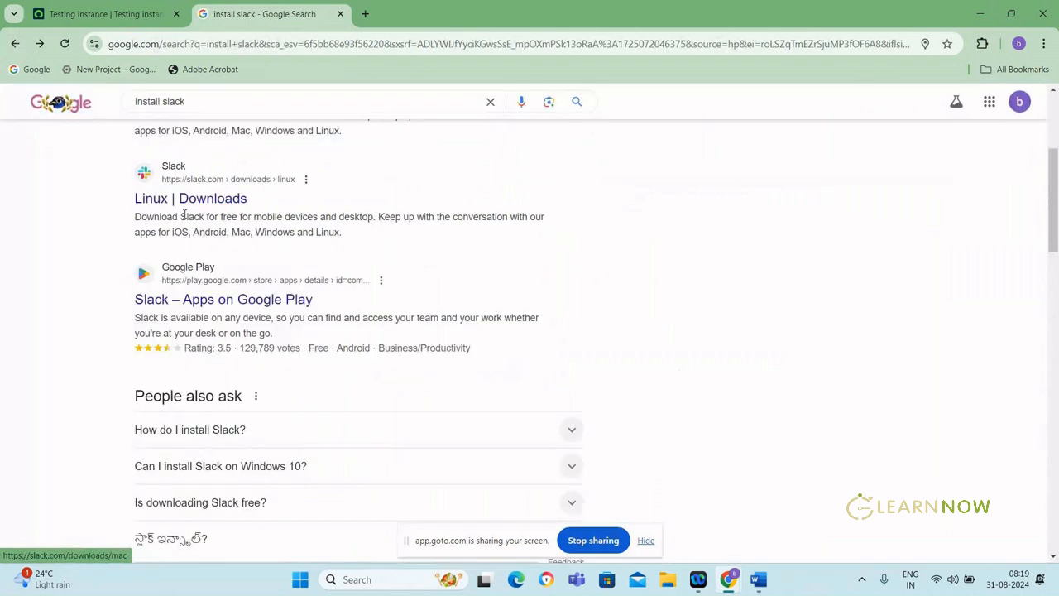
scroll(183, 215, "down", 4)
scroll(163, 225, "up", 8)
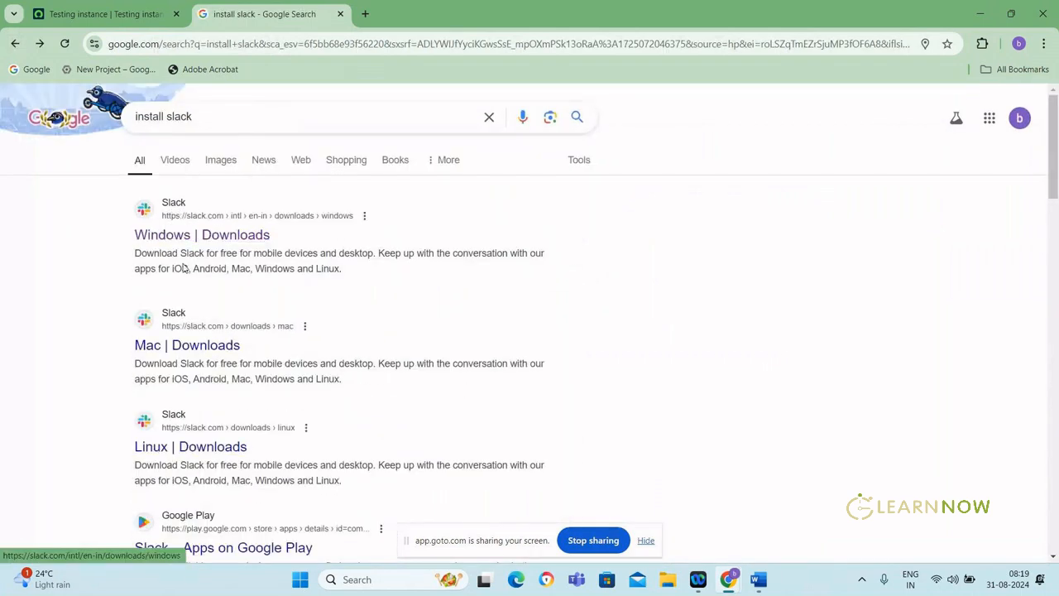
left_click(167, 236)
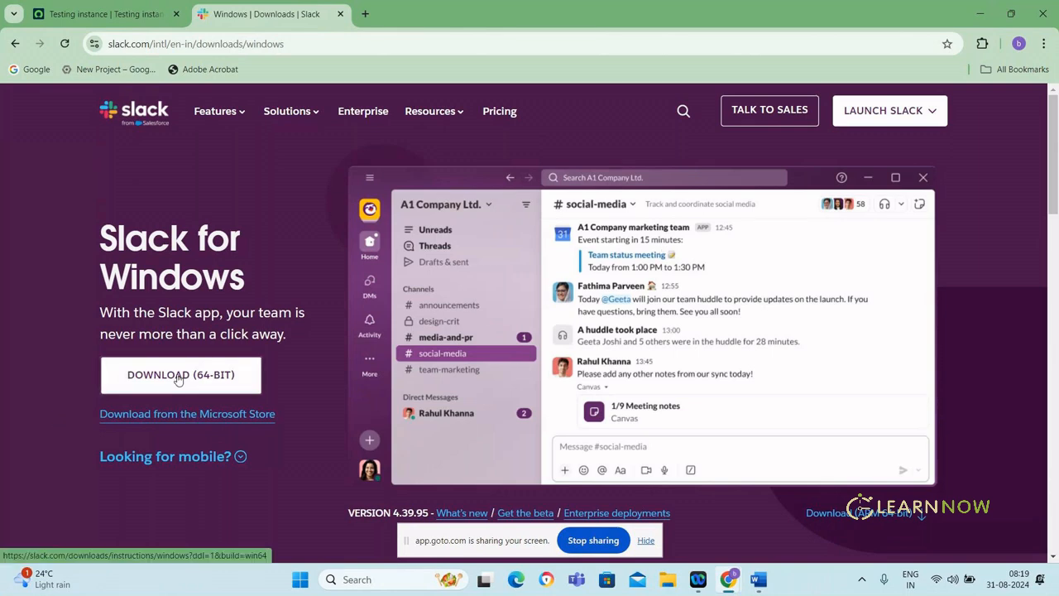
scroll(190, 400, "down", 3)
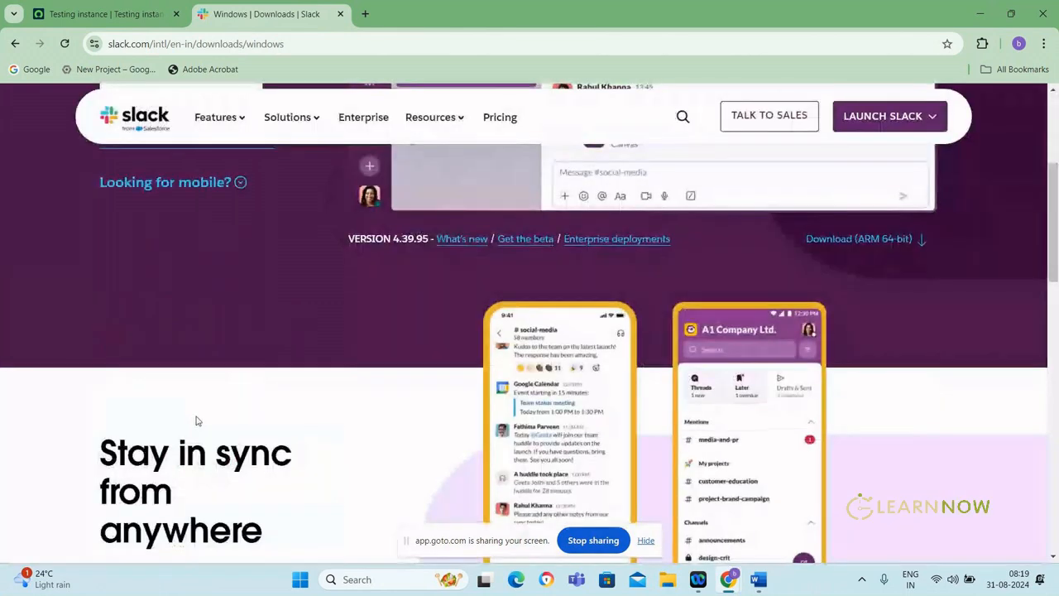
scroll(196, 405, "up", 3)
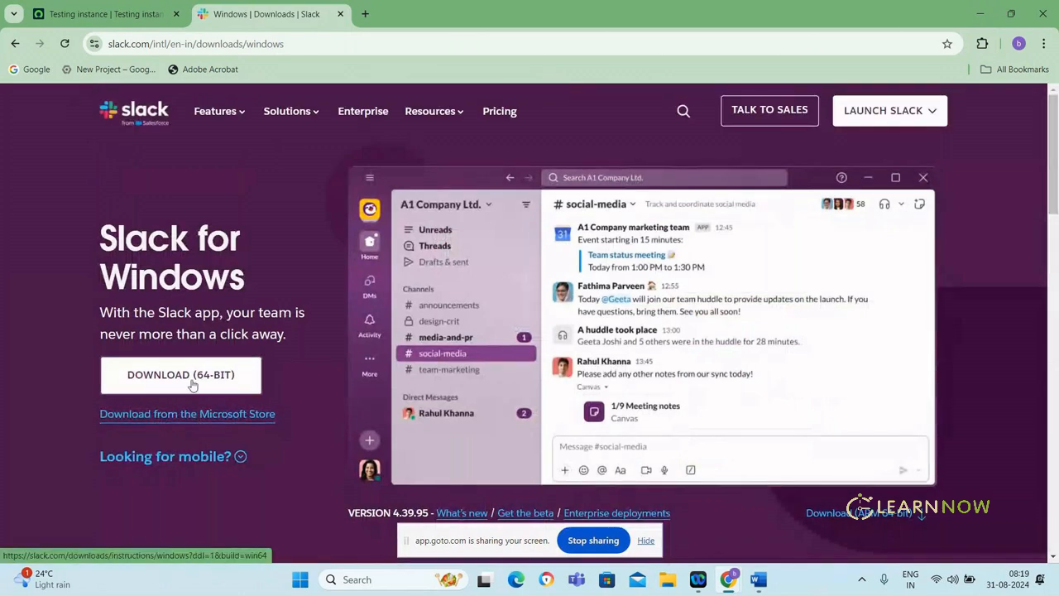
Step: Download the 64-bit Slack for Windows installer and continue to connecting an account
left_click(877, 113)
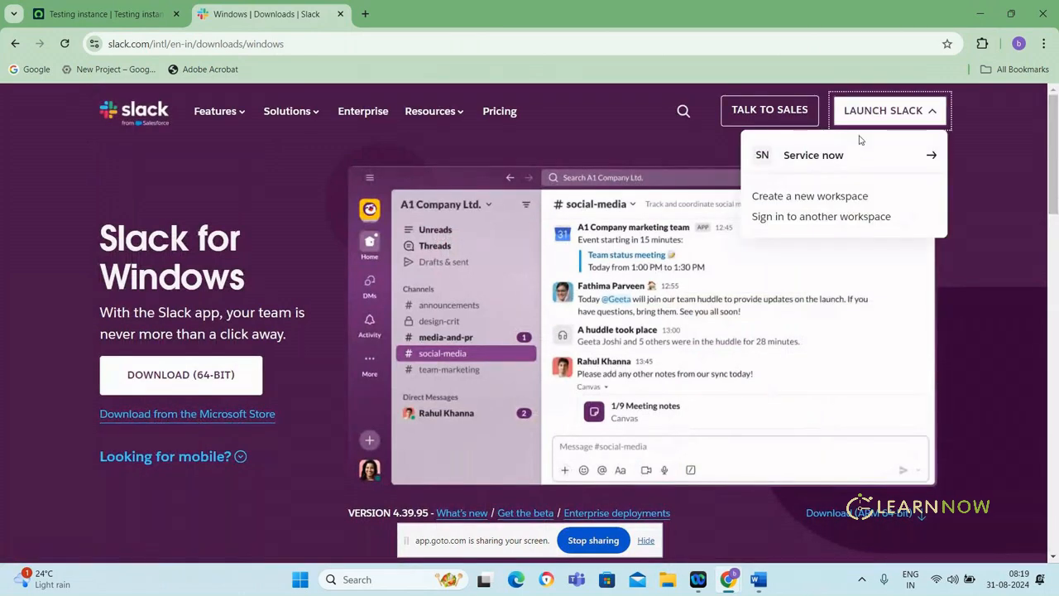
left_click(189, 373)
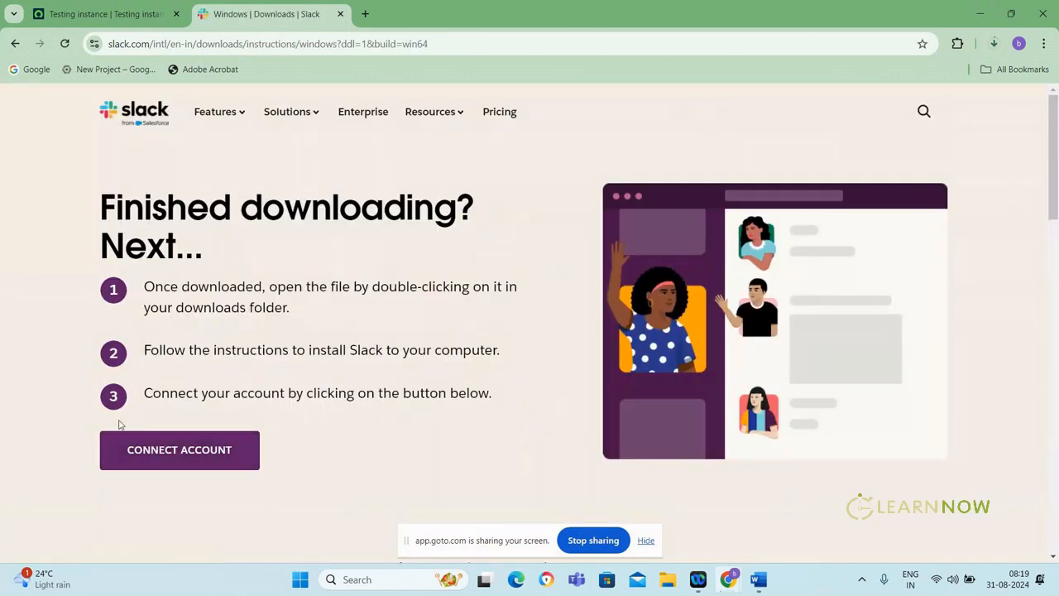
left_click(213, 451)
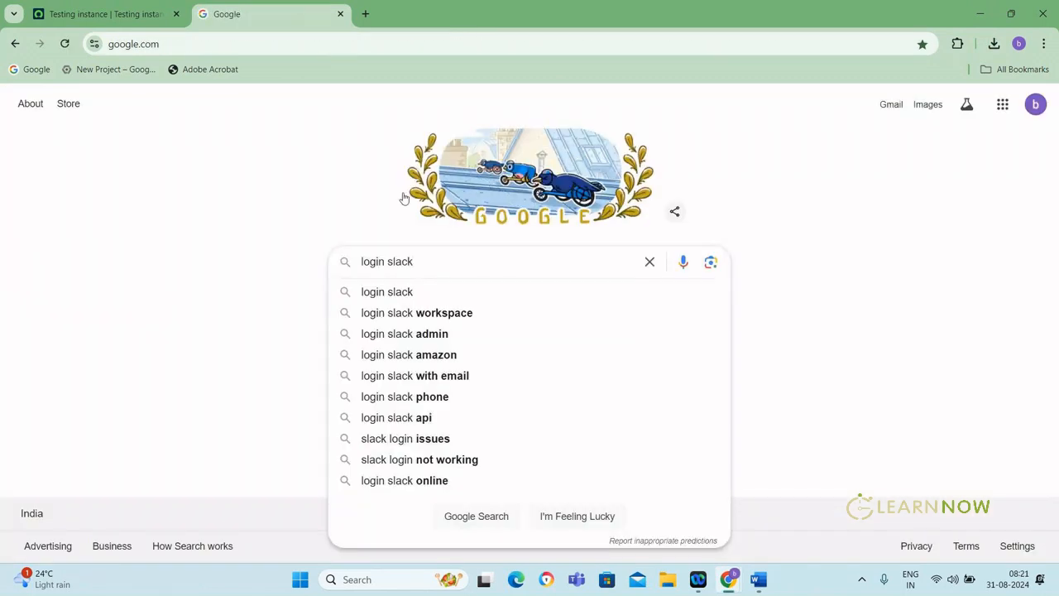
Step: Reach Slack's sign-up page via a 'login slack' search and enter the account e-mail address
left_click(388, 293)
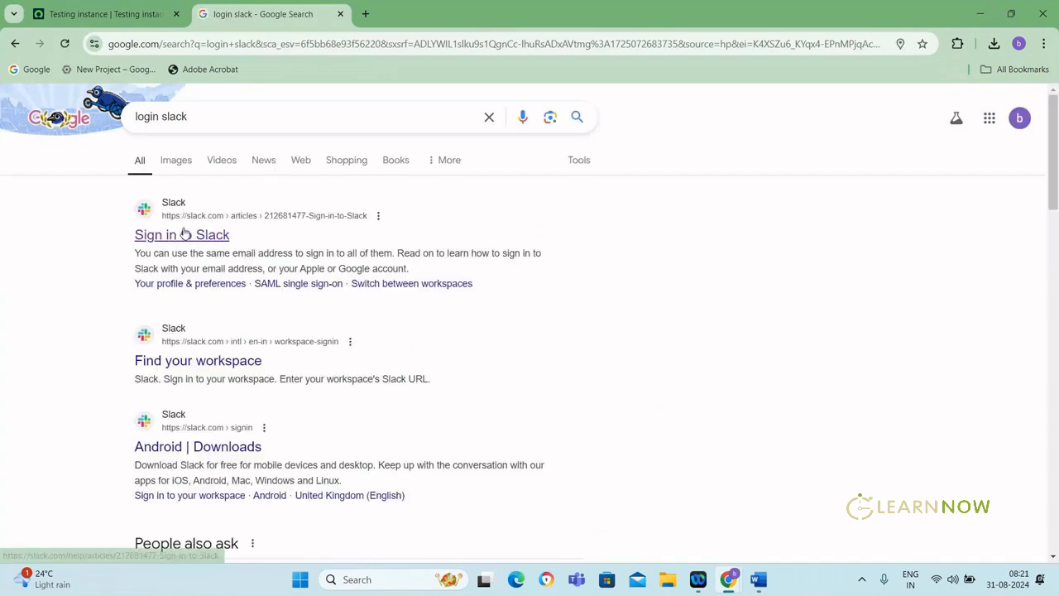
left_click(196, 239)
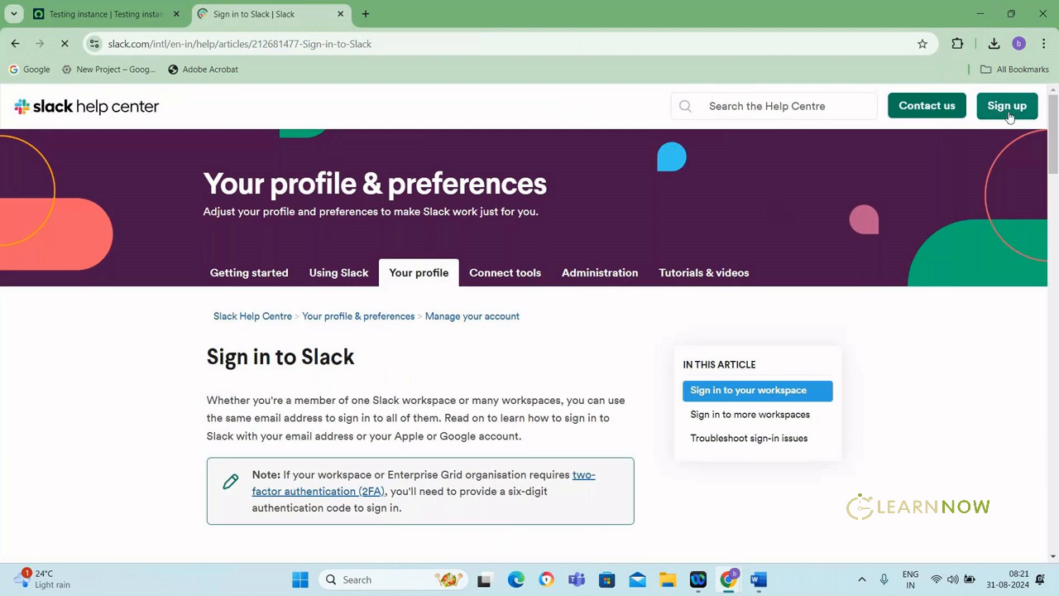
left_click(1007, 106)
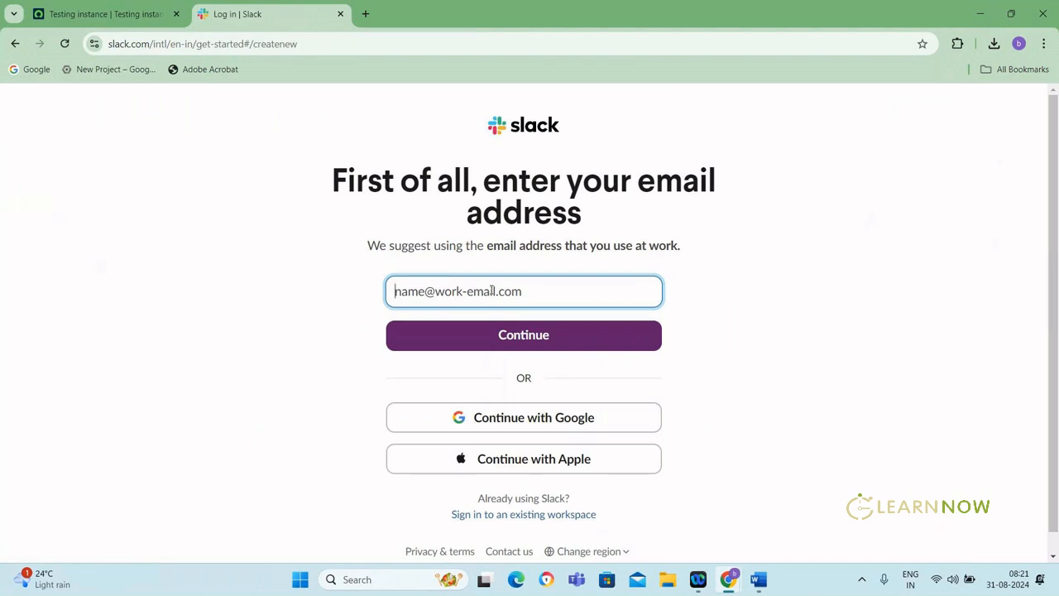
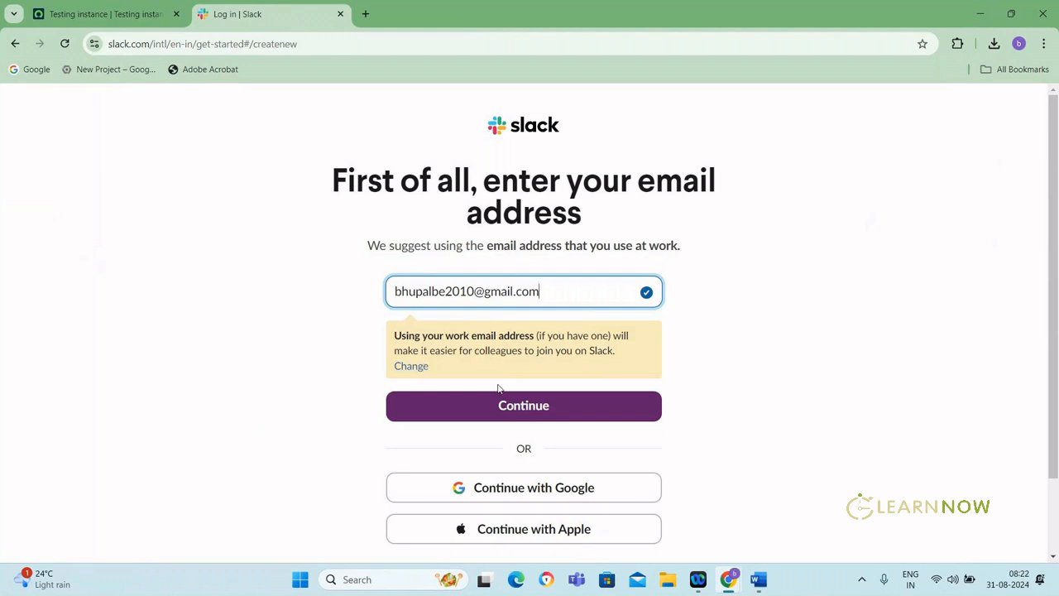
Step: Confirm the e-mail with the six-character verification code and choose to create a workspace
left_click(548, 406)
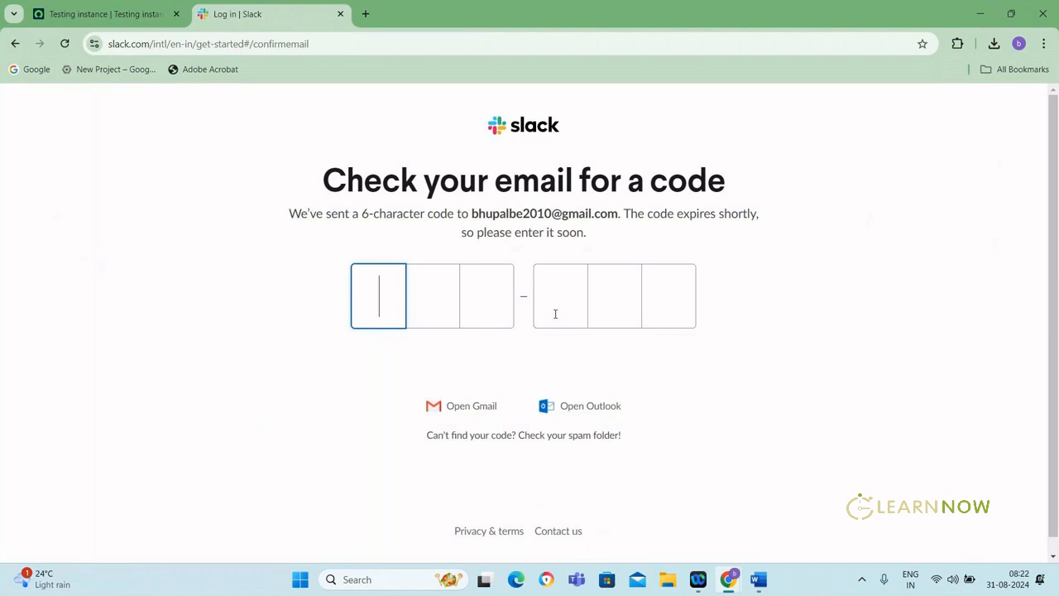
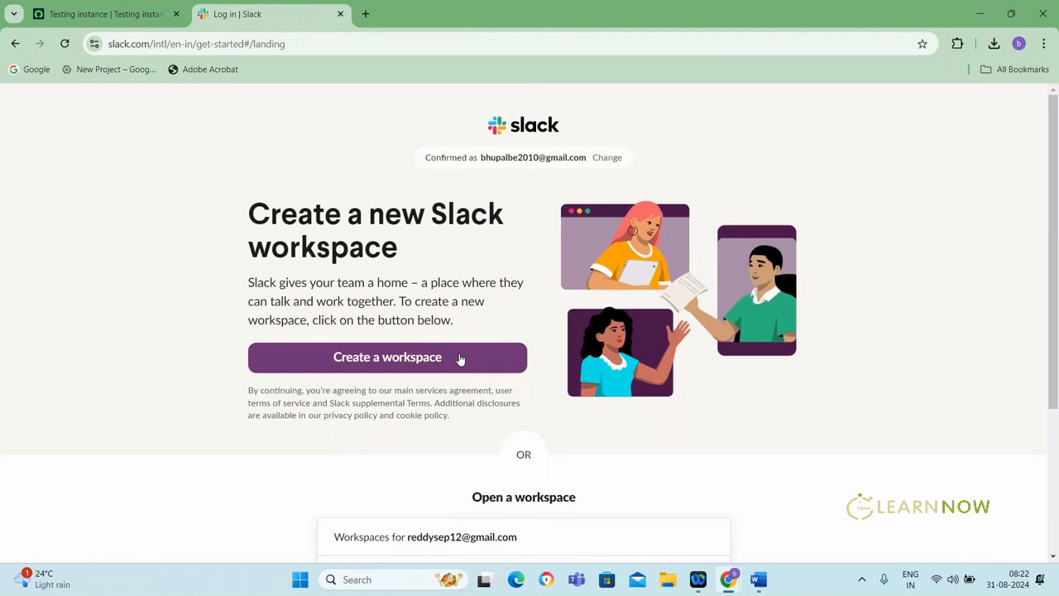
left_click(460, 359)
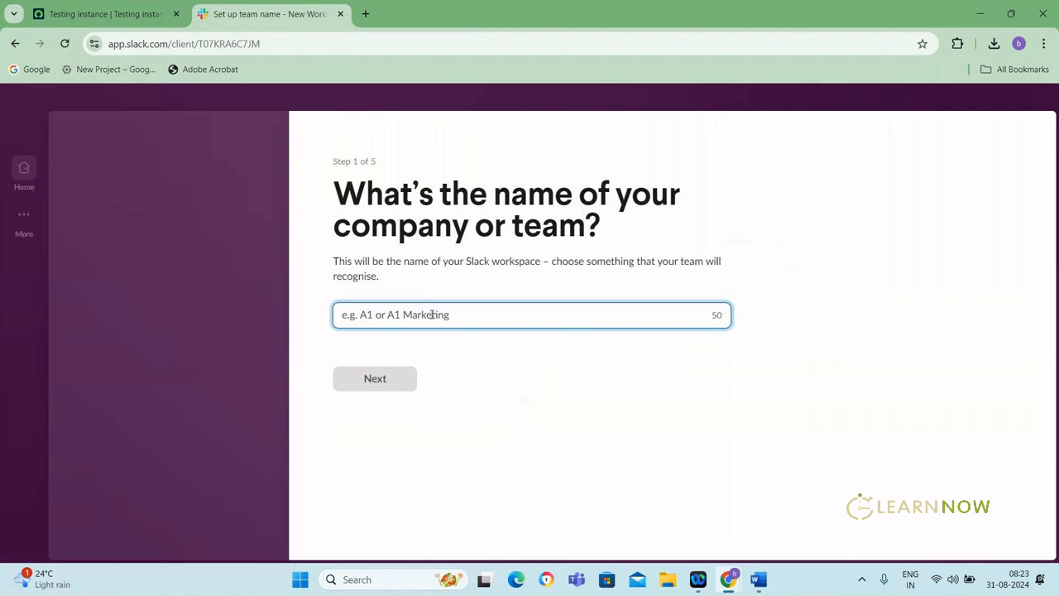
Step: Name the workspace 'Service Now Hyderabad' and accept the profile name step
type("Se")
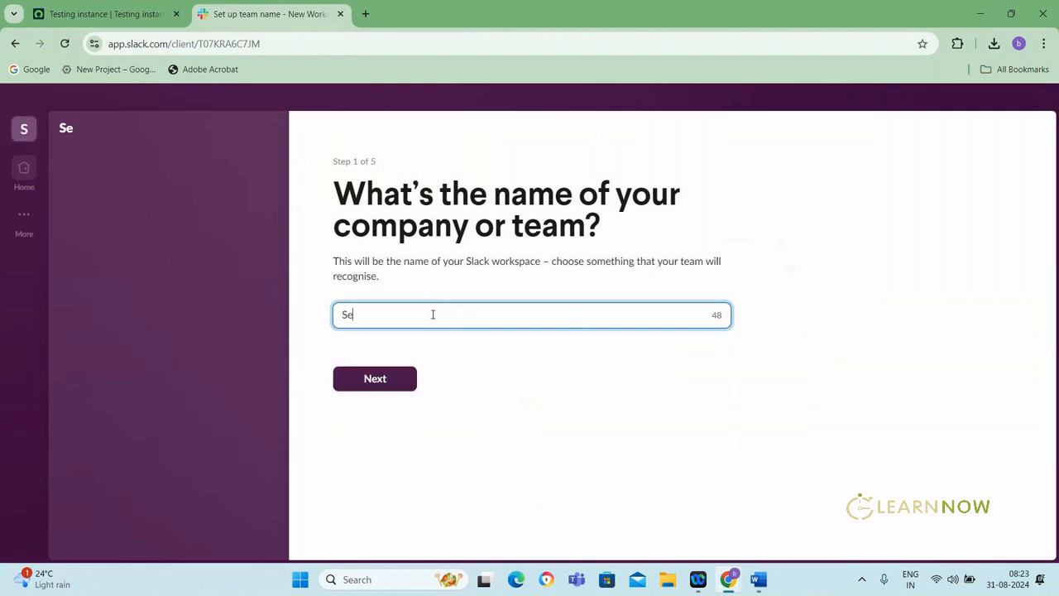
type("rvice Now")
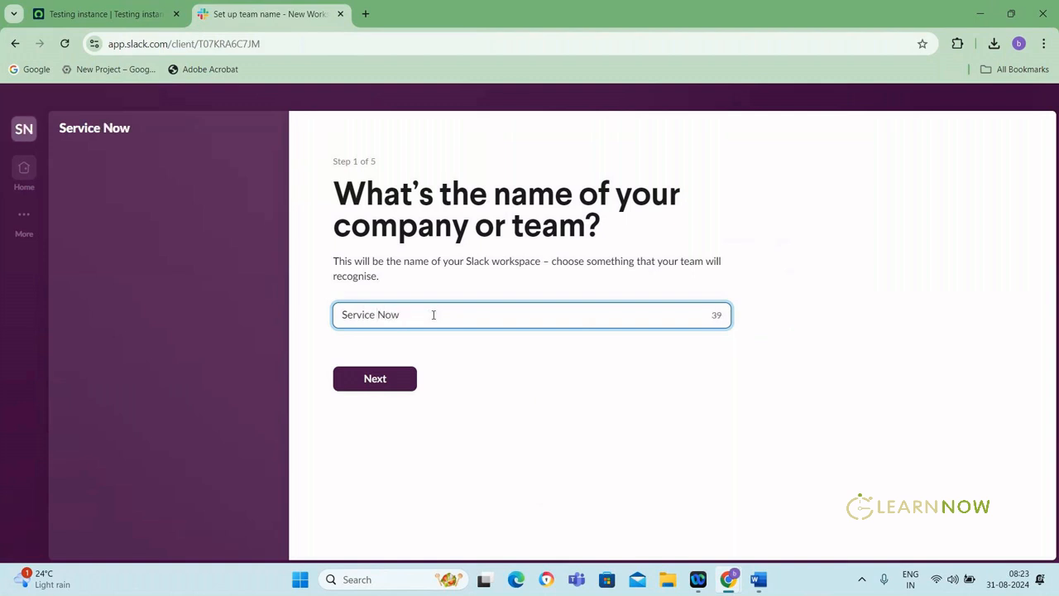
type(" Hyderabad")
left_click(389, 383)
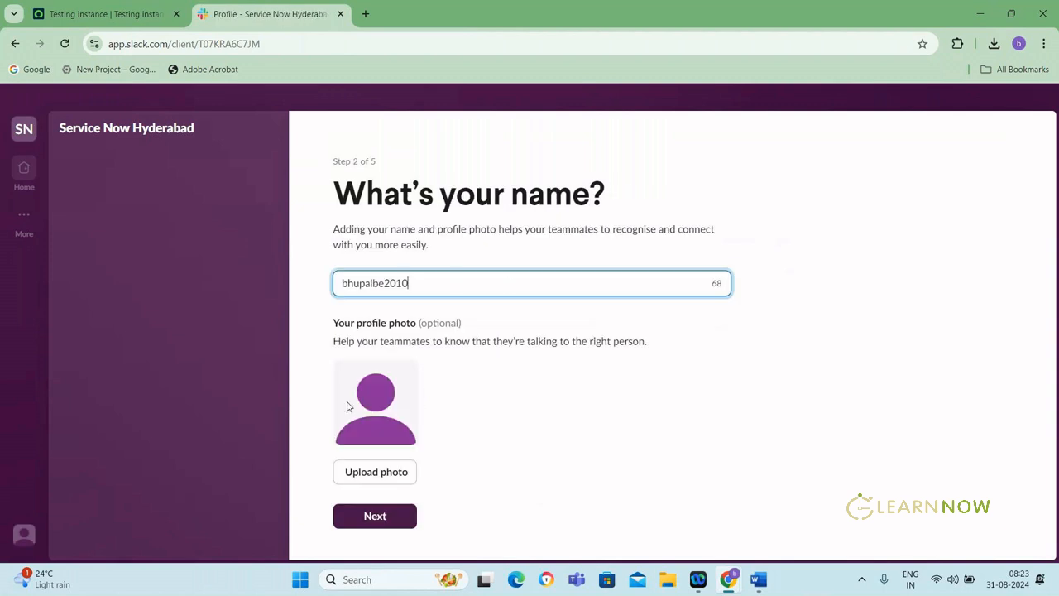
left_click(389, 515)
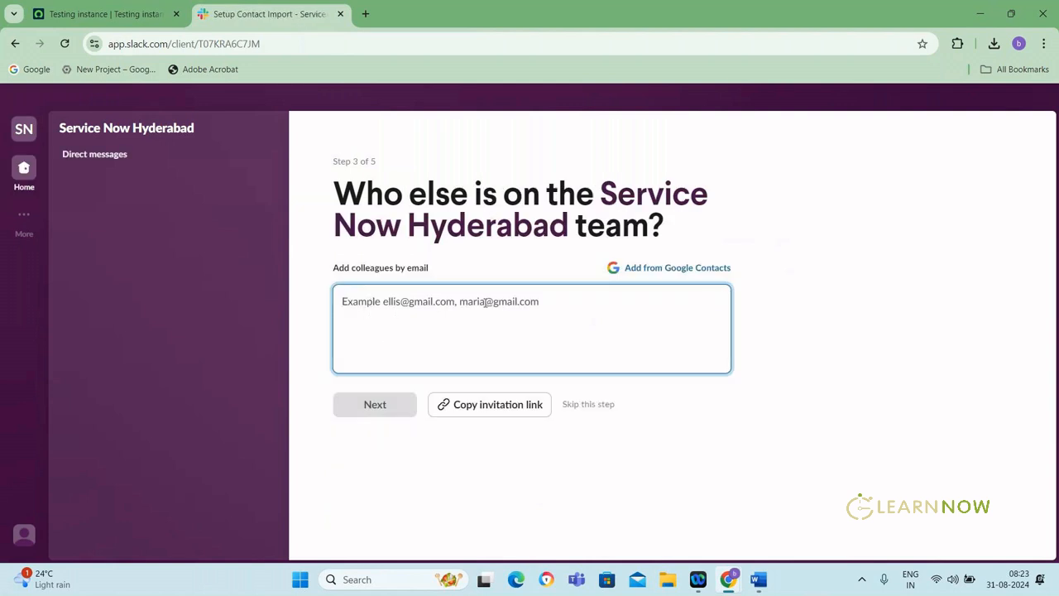
Step: Invite one colleague by e-mail, then begin entering 'service now devele' as the project
type("kal")
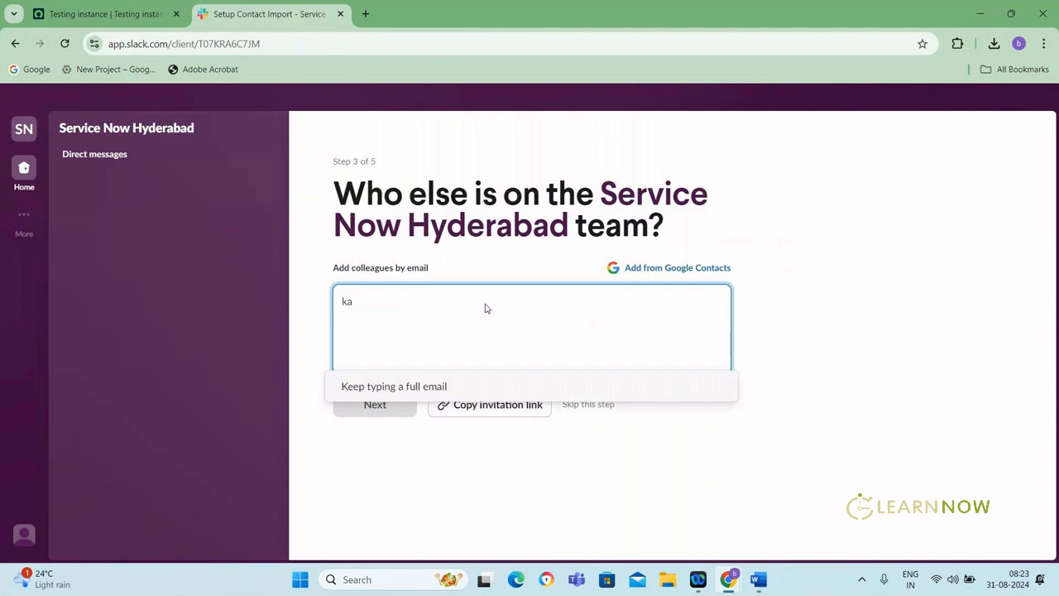
key("BackSpace")
key("BackSpace")
key("BackSpace")
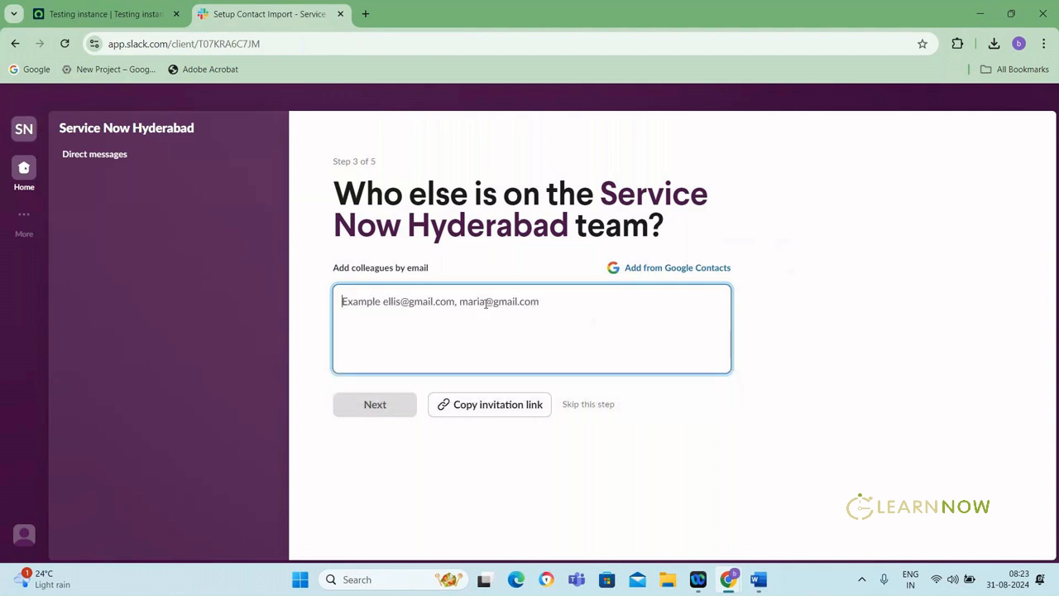
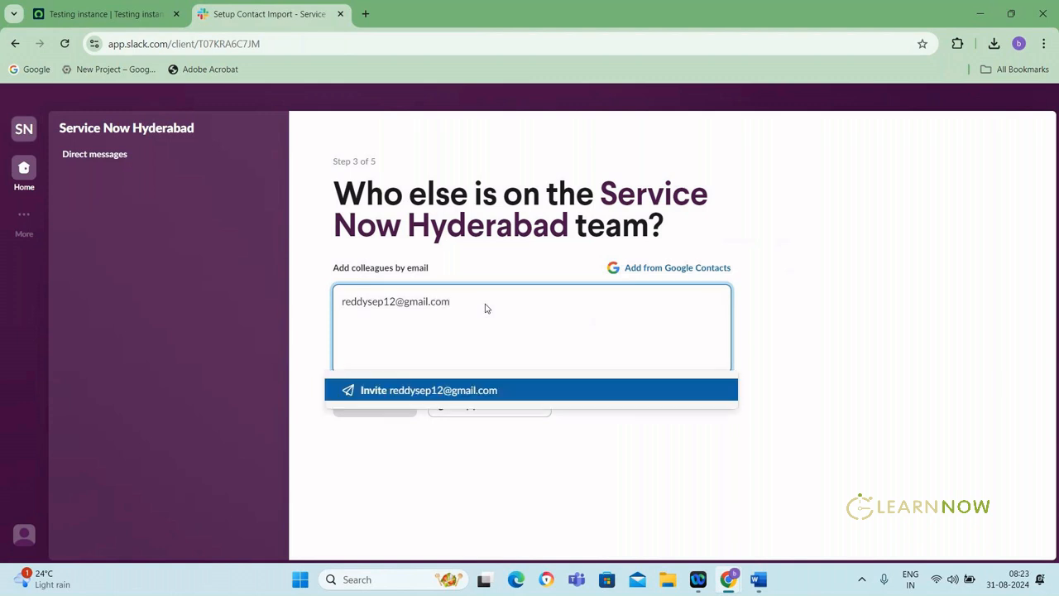
left_click(477, 396)
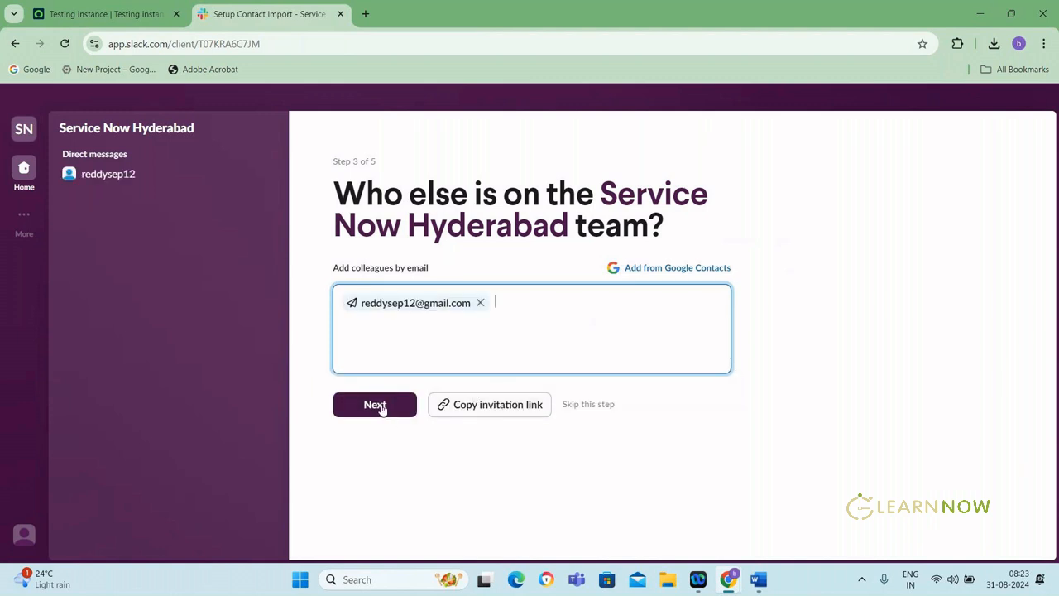
left_click(382, 407)
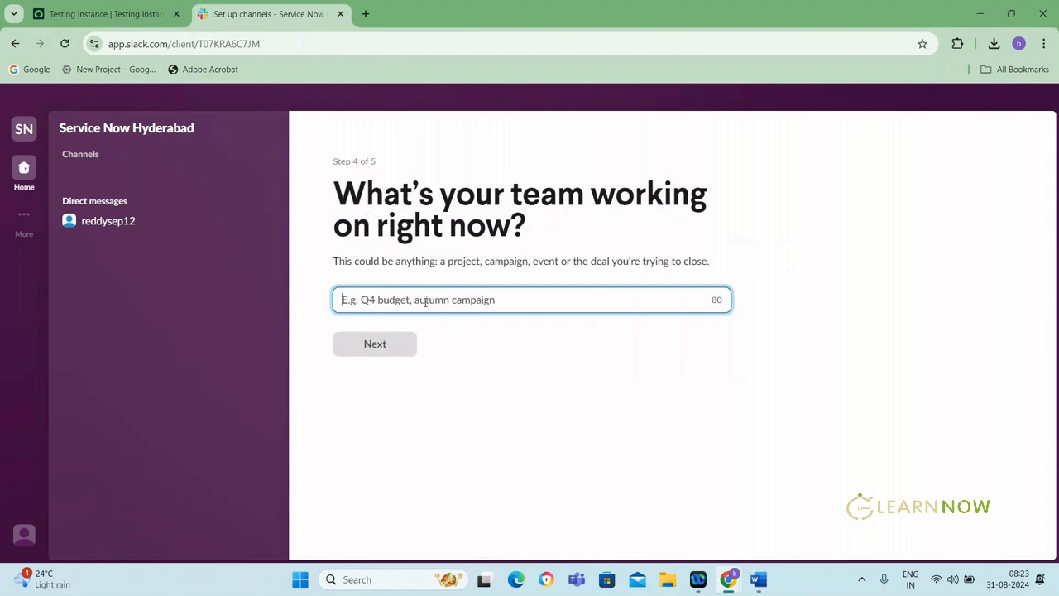
type("service")
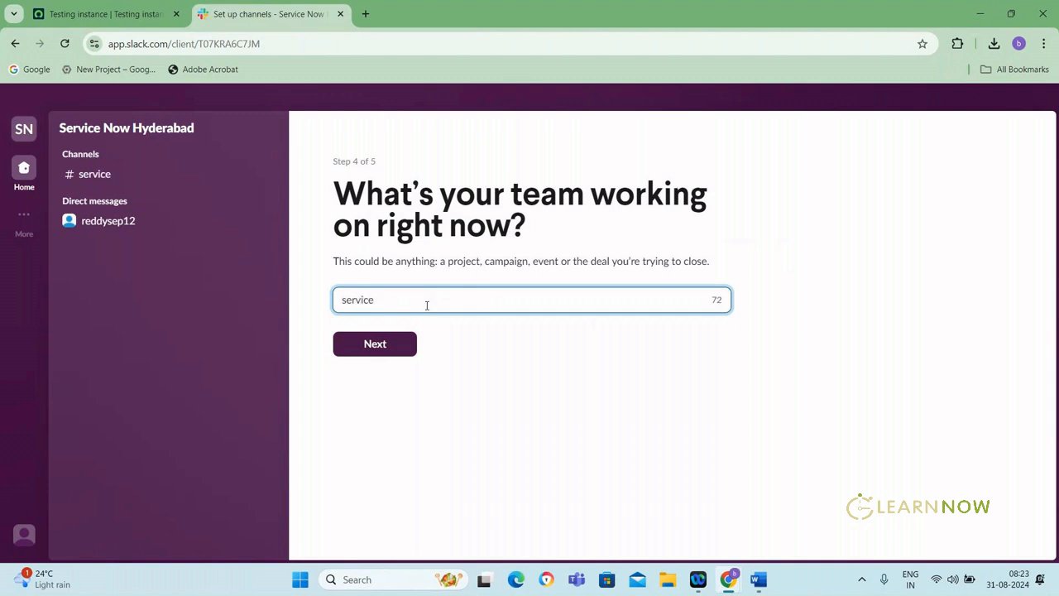
type(" now devele")
Step: Correct the project name to 'service now development & admin' and submit it
key("BackSpace")
type("opment")
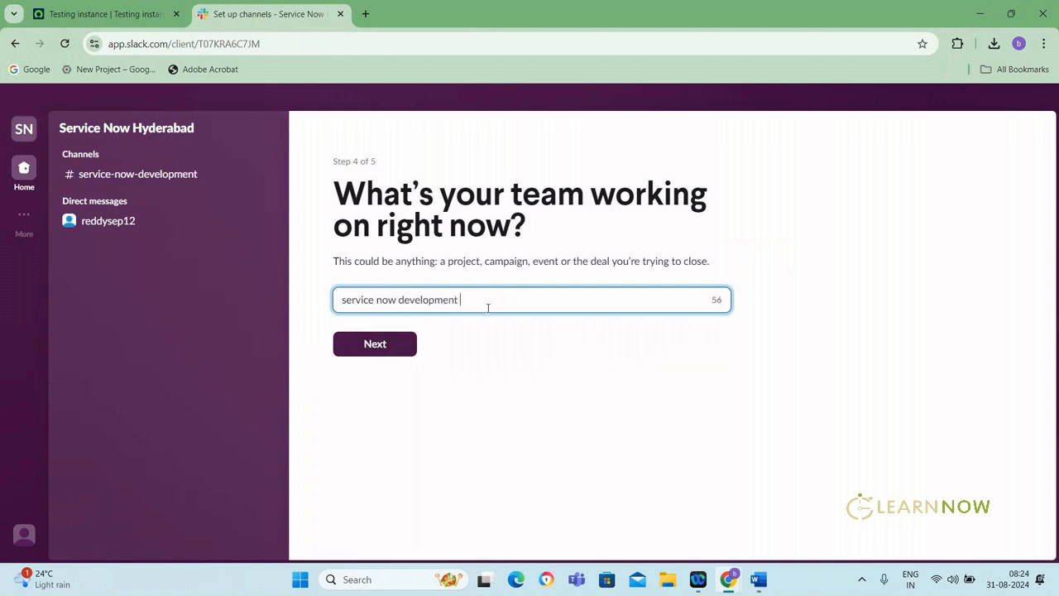
type(" & admin")
left_click(397, 353)
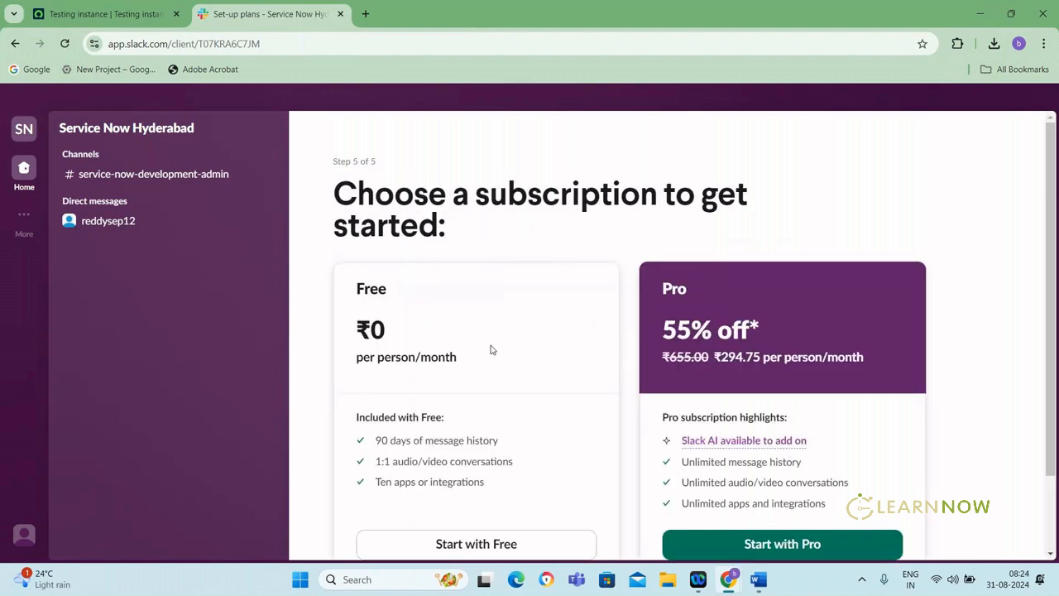
Step: Start the workspace on the Free plan, then switch back to the Word document
scroll(500, 399, "down", 1)
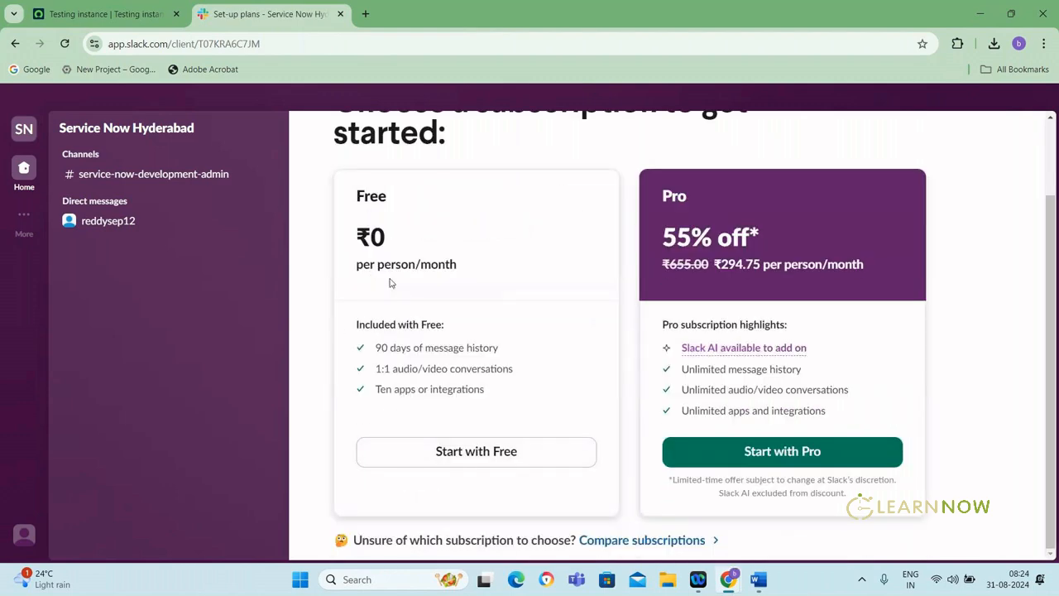
scroll(460, 306, "up", 1)
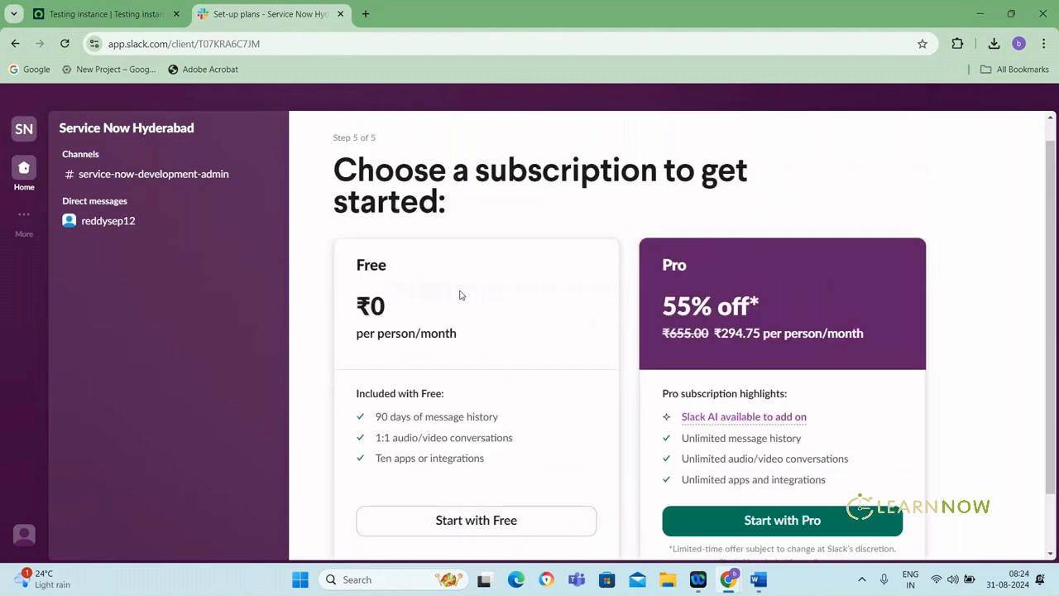
scroll(487, 319, "down", 1)
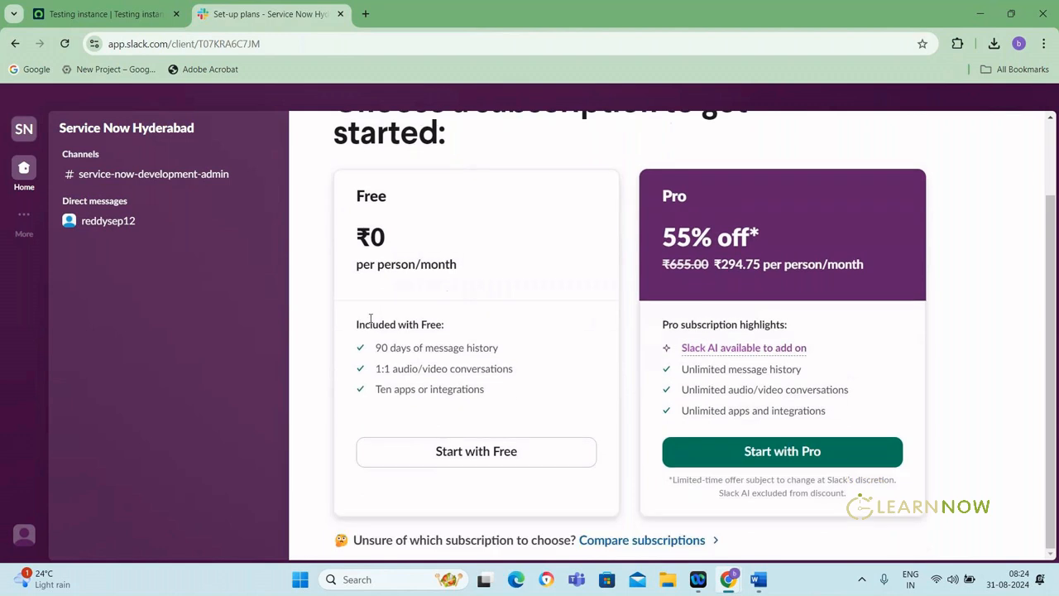
left_click(488, 454)
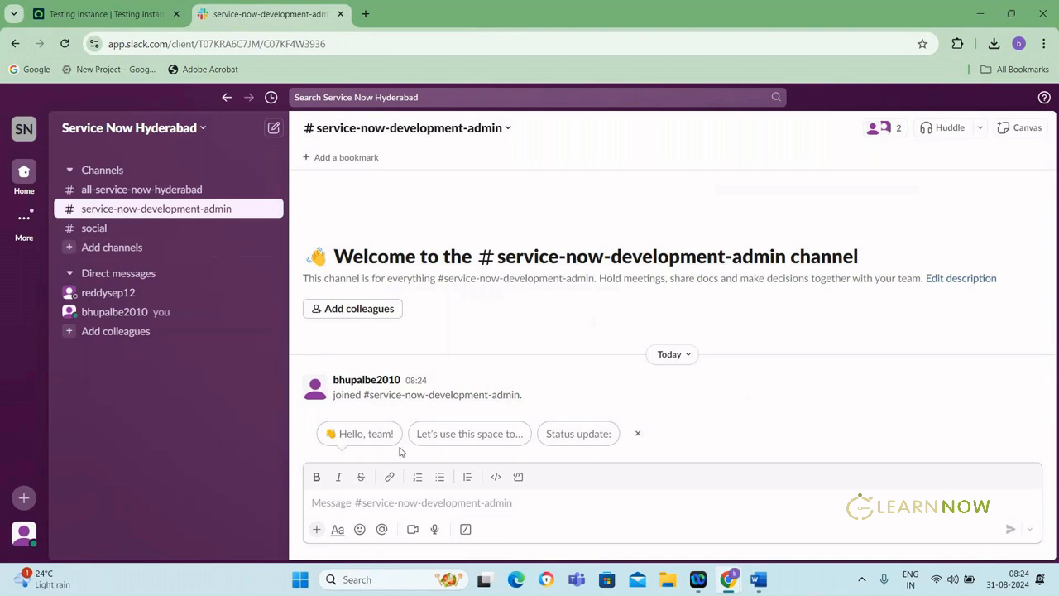
left_click(758, 580)
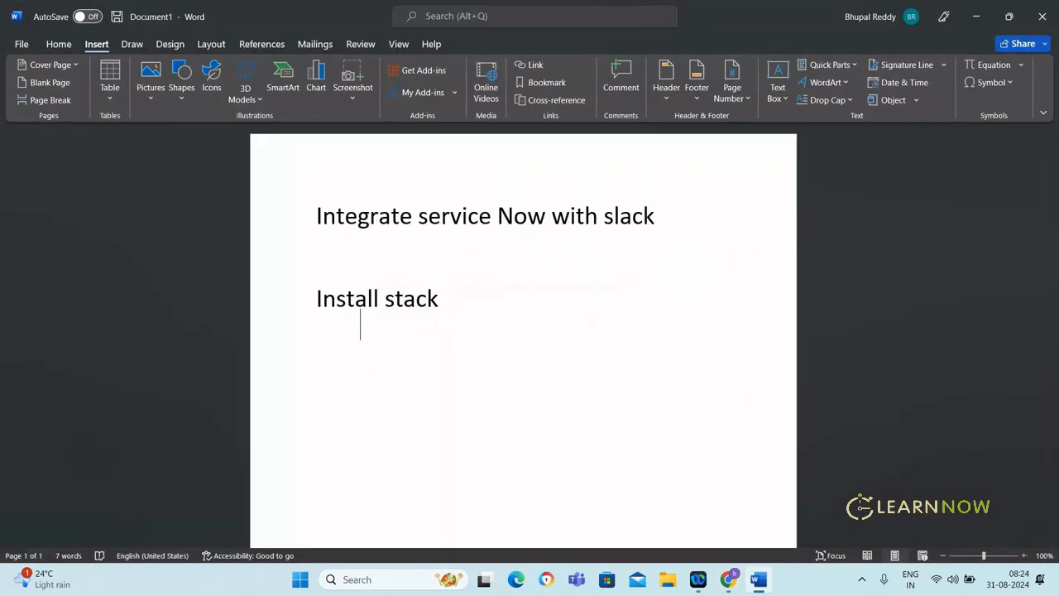
Step: Add blank lines to start an empty second Word page and open the Shapes gallery
key("Return")
key("Return")
key("Return")
key("Return")
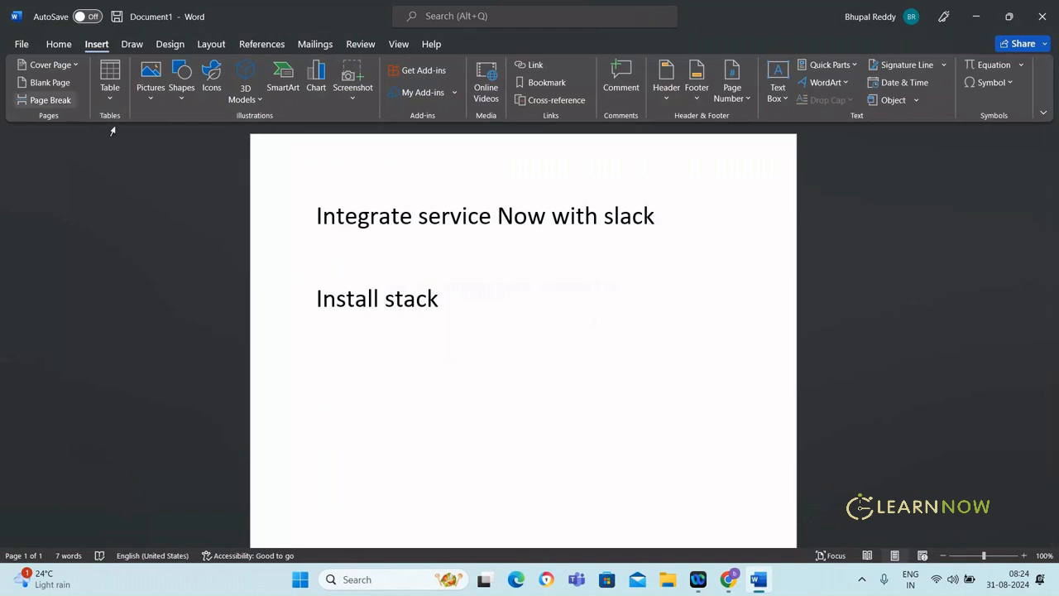
key("Return")
key("Return")
key("Return")
key("Return")
key("Return")
key("Return")
key("Return")
key("Return")
key("Return")
key("Return")
key("Return")
key("Return")
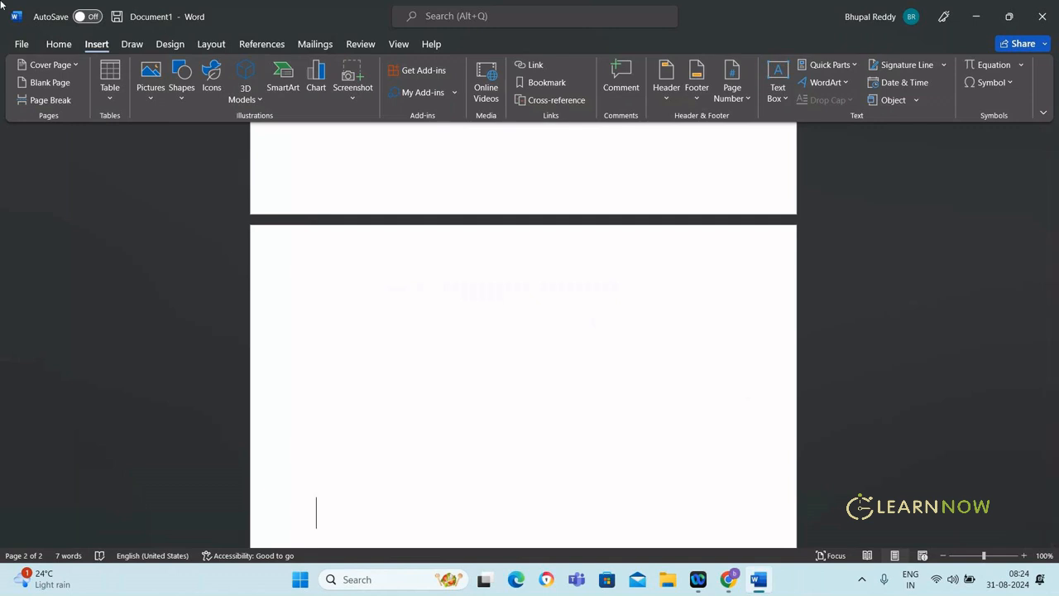
left_click(133, 44)
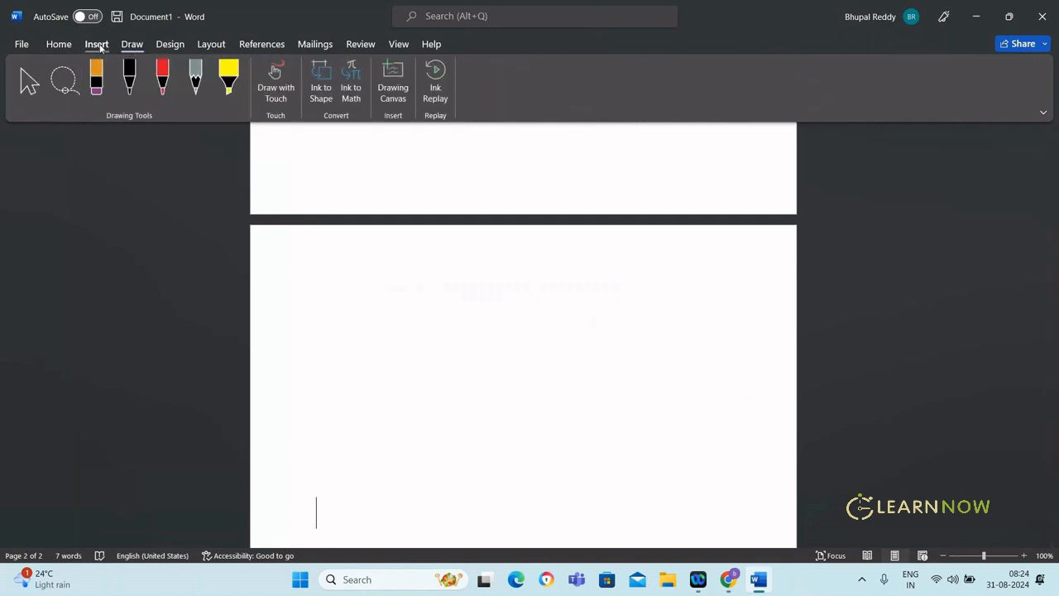
left_click(96, 44)
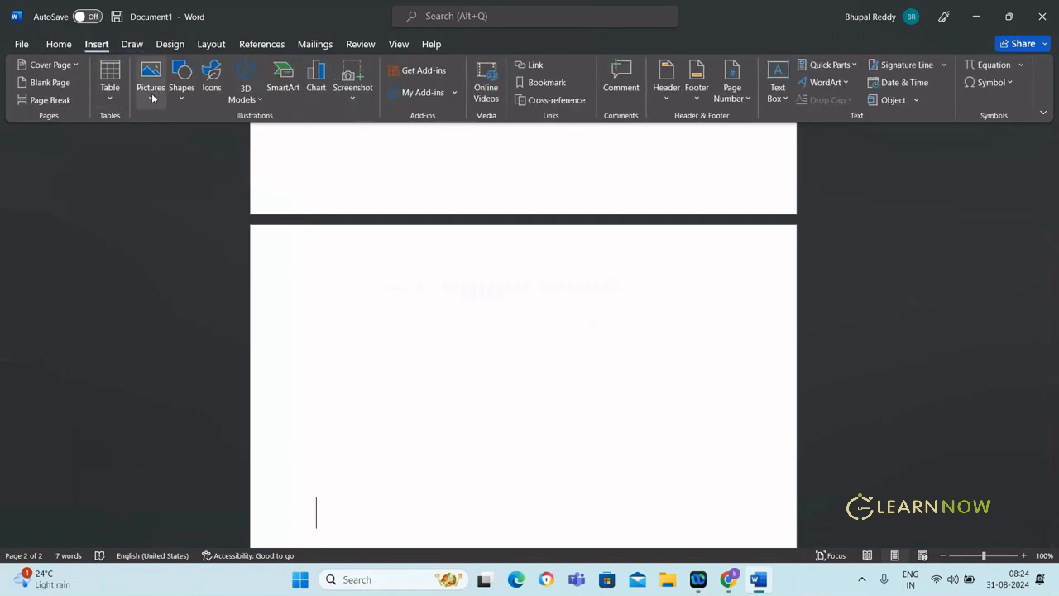
left_click(180, 91)
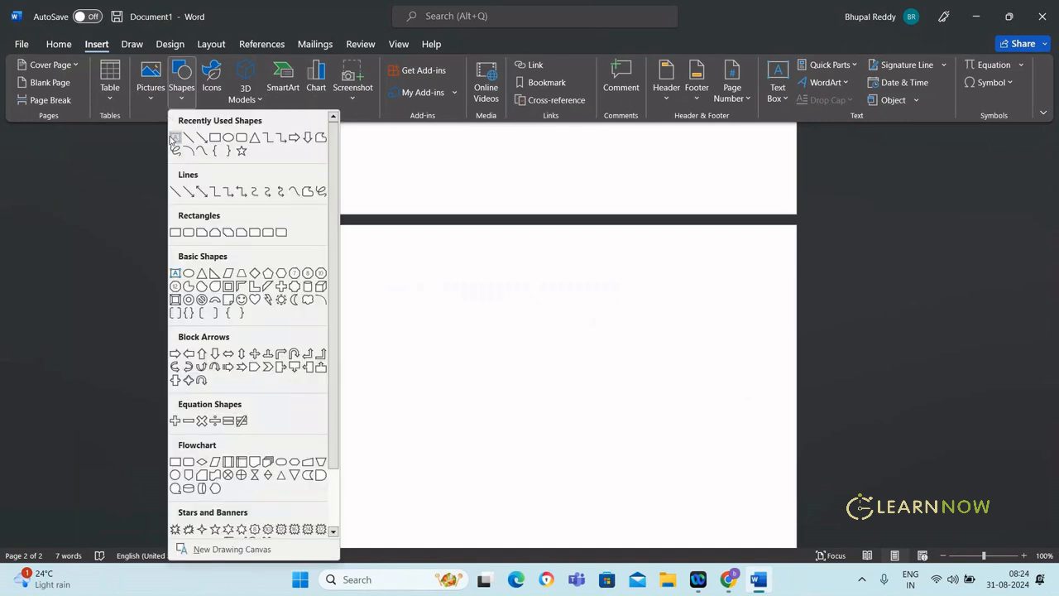
Step: Draw a text box near the bottom of page 2 and type 'Help Desk' in it
left_click(175, 139)
left_click_drag(402, 484, 548, 507)
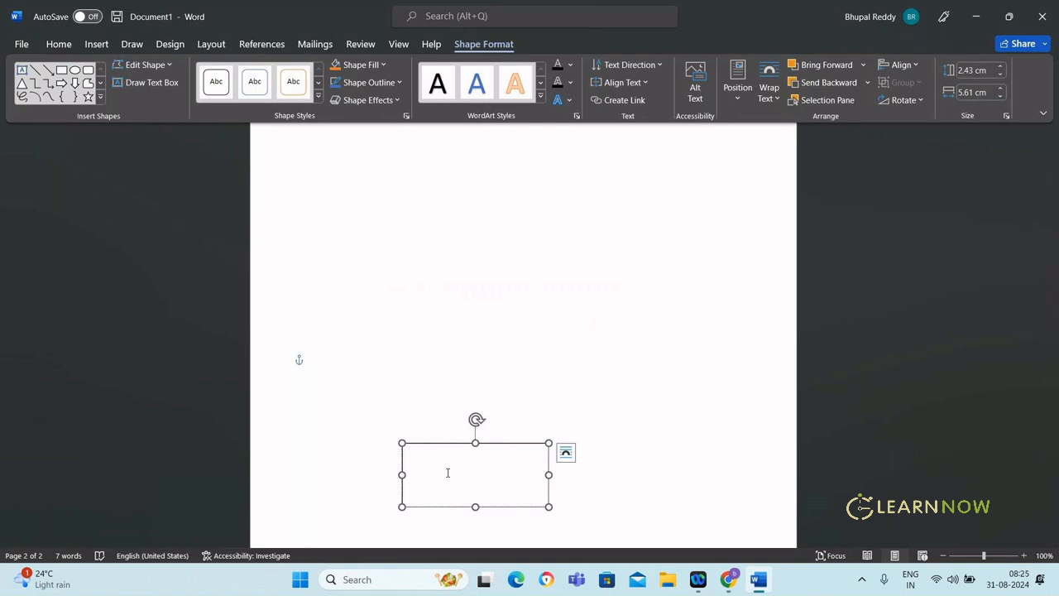
type("Help Desk")
Step: Enlarge the font size of the 'Help Desk' text
left_click_drag(425, 455, 398, 455)
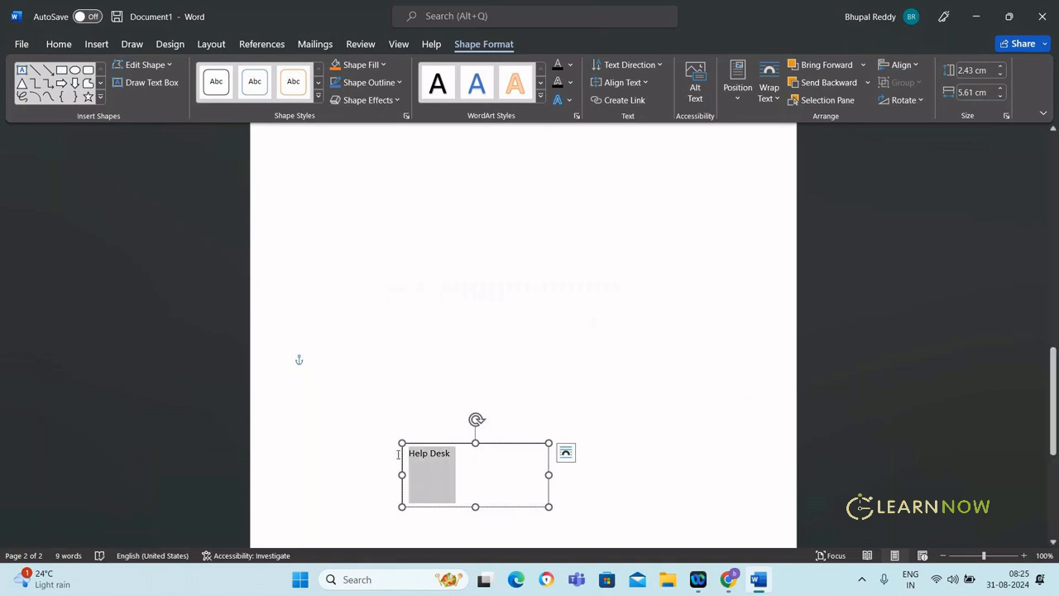
left_click(503, 412)
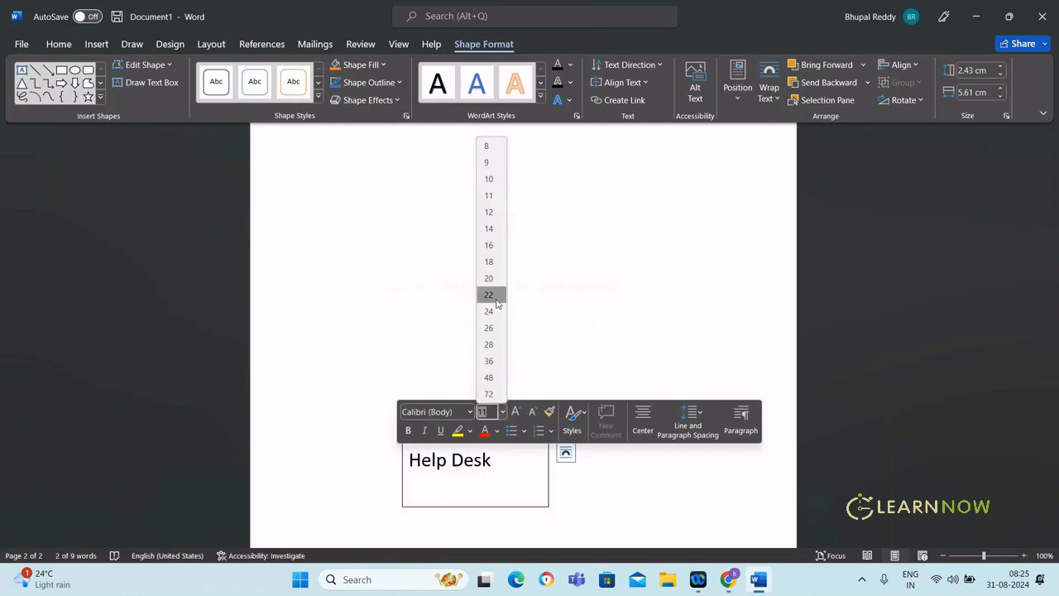
key("Escape")
left_click(444, 359)
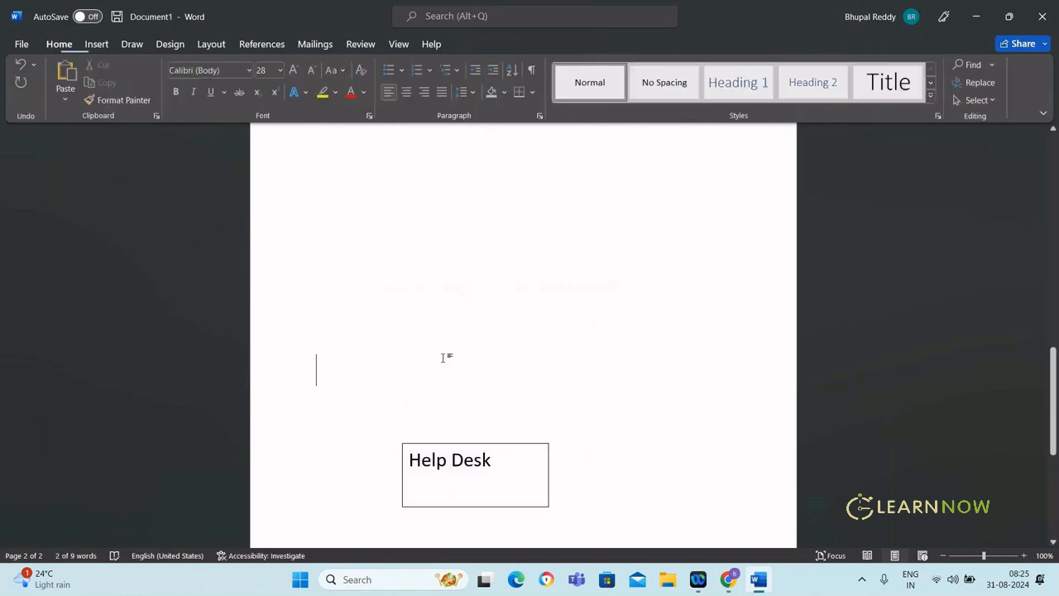
left_click(97, 46)
Step: Draw a rectangle above the Help Desk box and type 'L1' in it
left_click(181, 79)
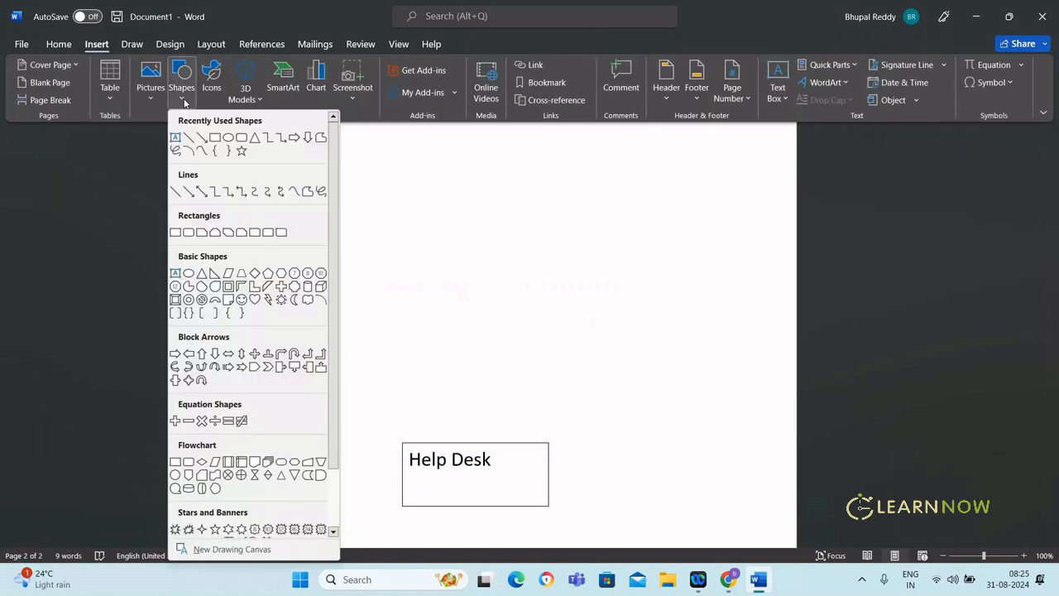
left_click(187, 138)
left_click_drag(398, 342, 563, 416)
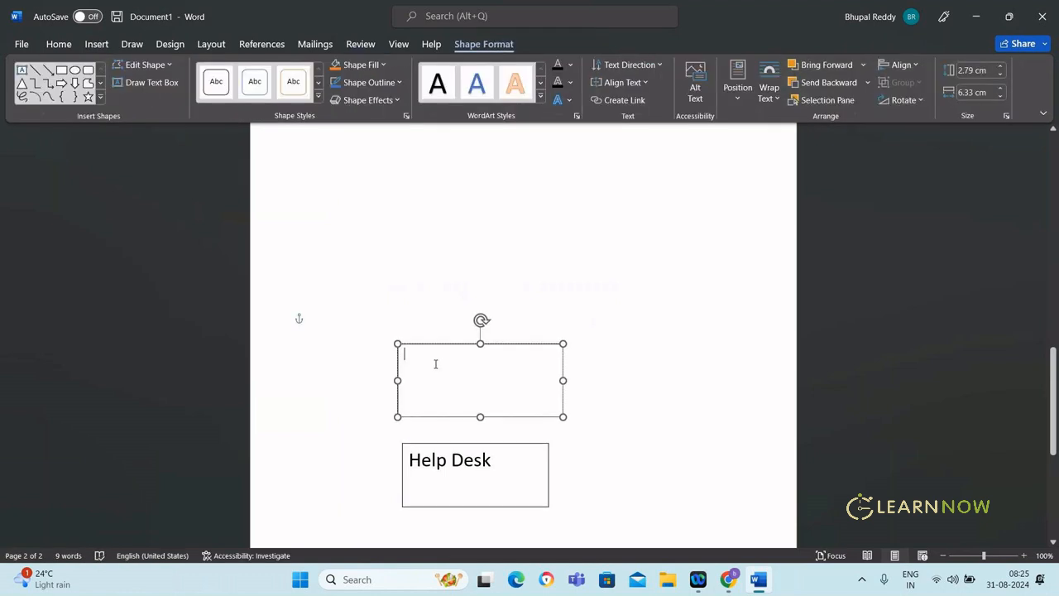
type("L")
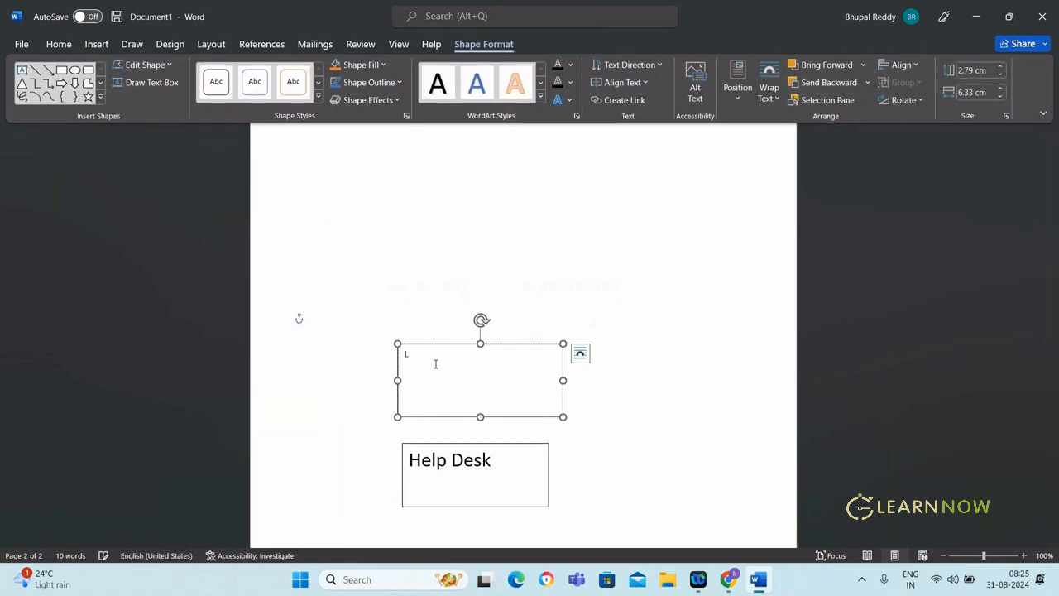
type("1")
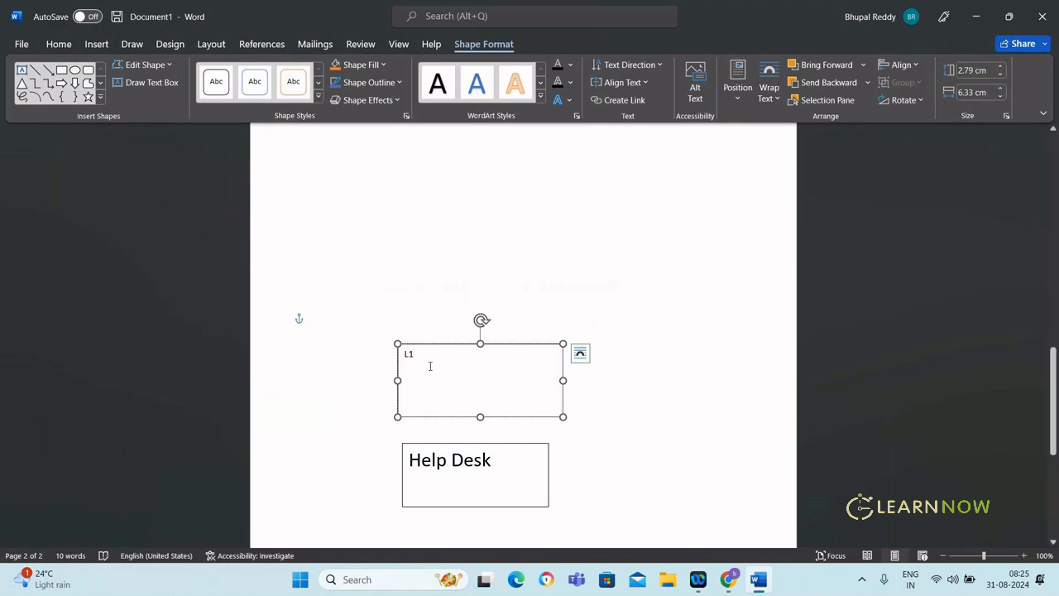
Step: Set the 'L1' label to font size 24
left_click(390, 351)
left_click(488, 309)
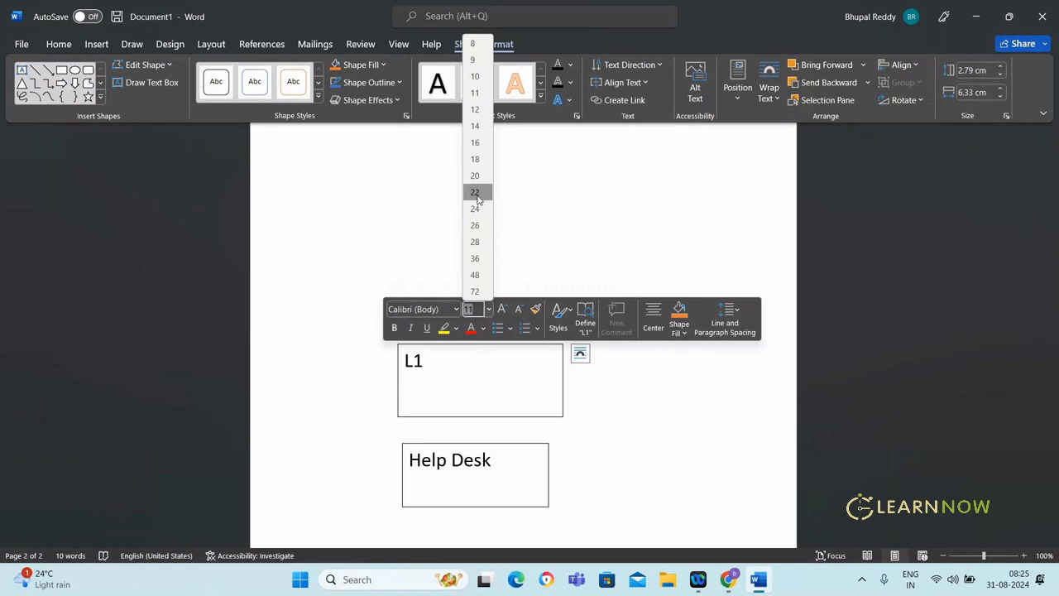
left_click(477, 210)
left_click(421, 238)
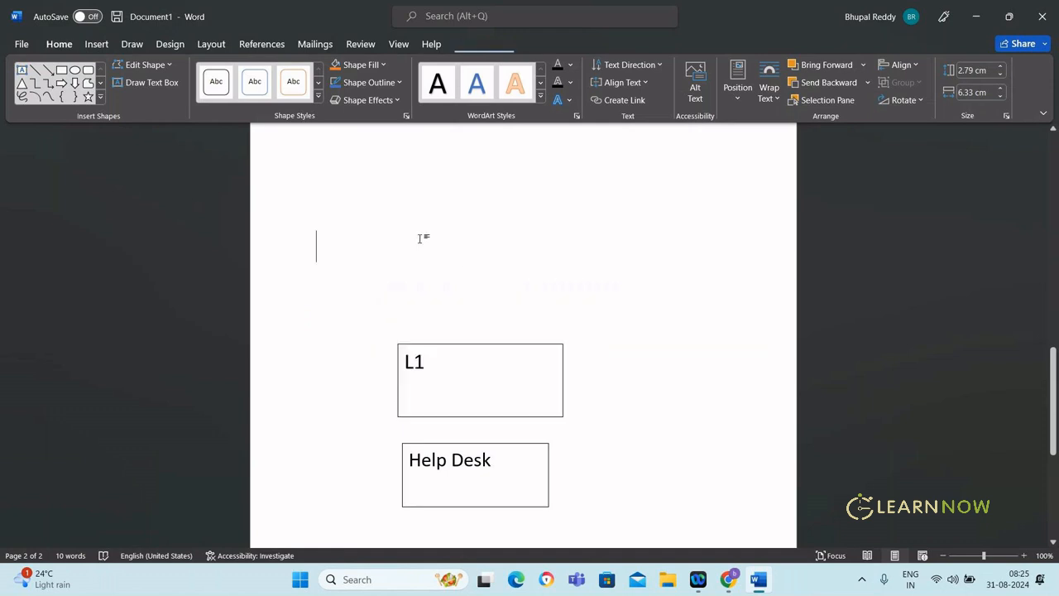
left_click(97, 45)
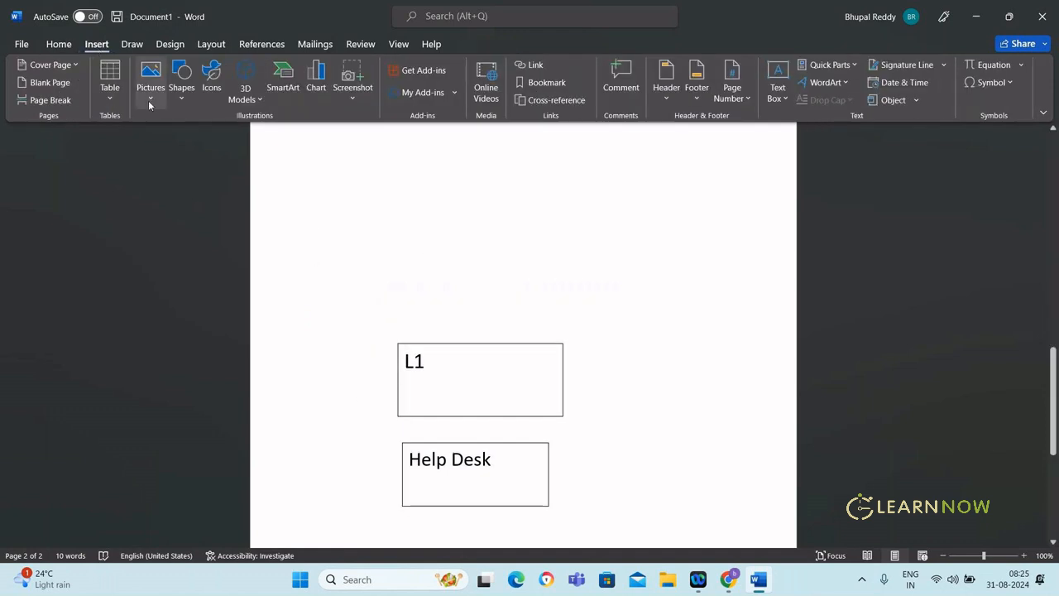
Step: Draw a text box above the L1 box and type 'L2' in it
left_click(181, 83)
left_click(176, 138)
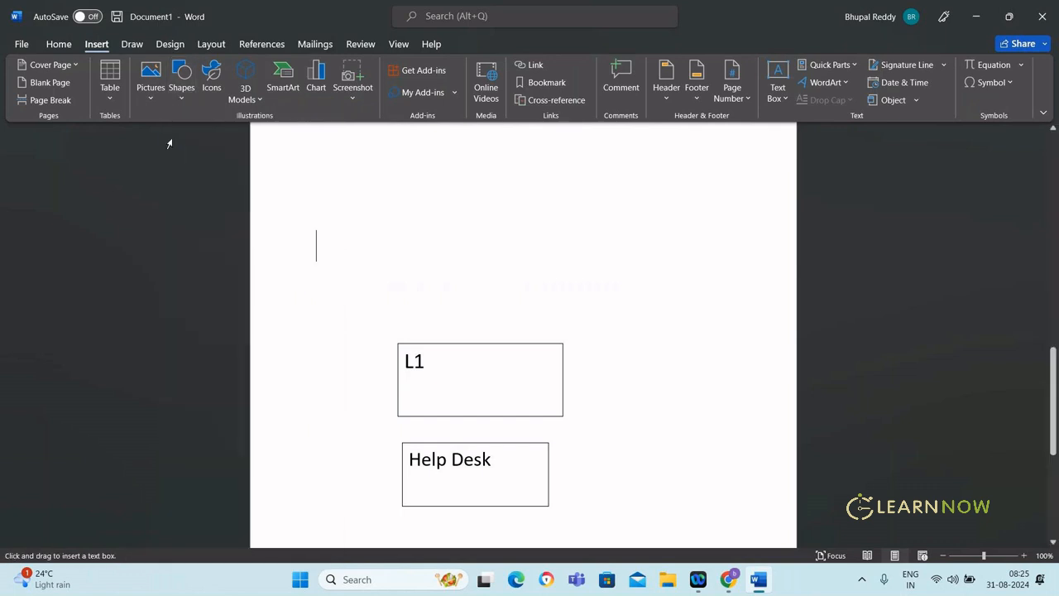
left_click_drag(400, 241, 563, 317)
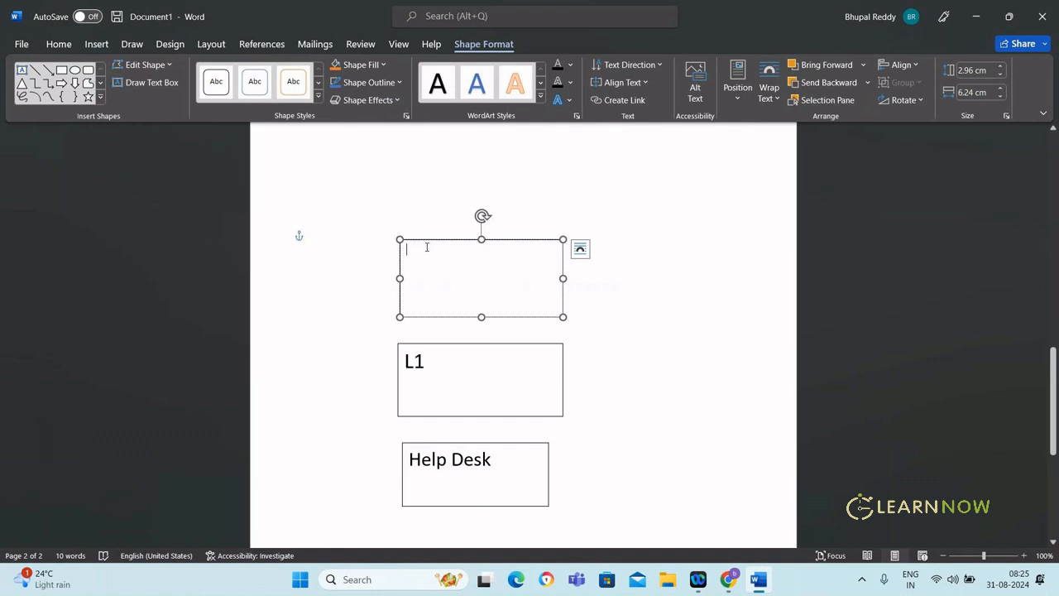
type("L2")
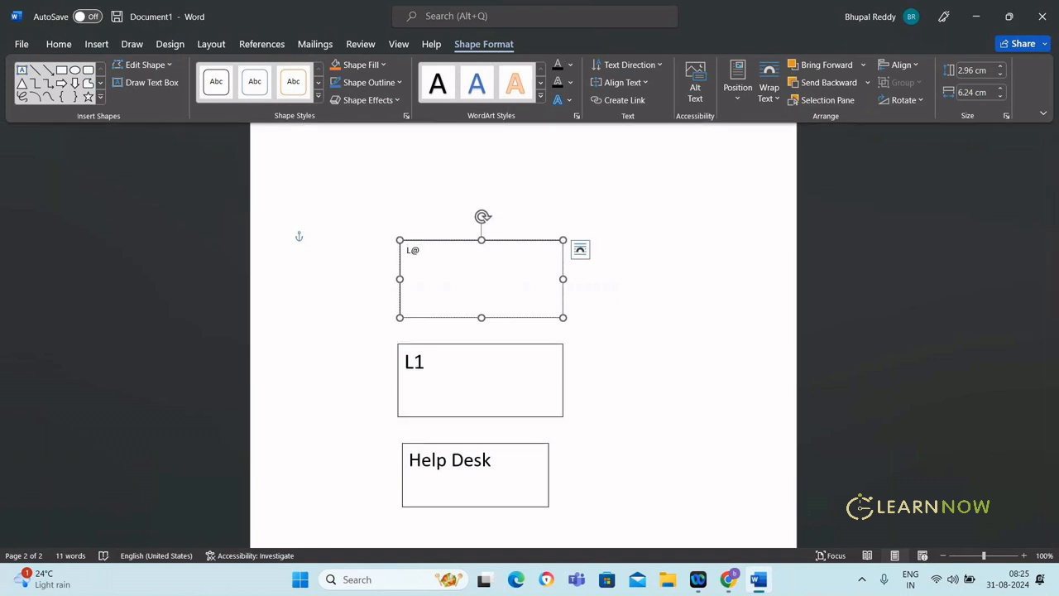
Step: Enlarge the 'L2' label text to match L1
left_click_drag(421, 250, 405, 250)
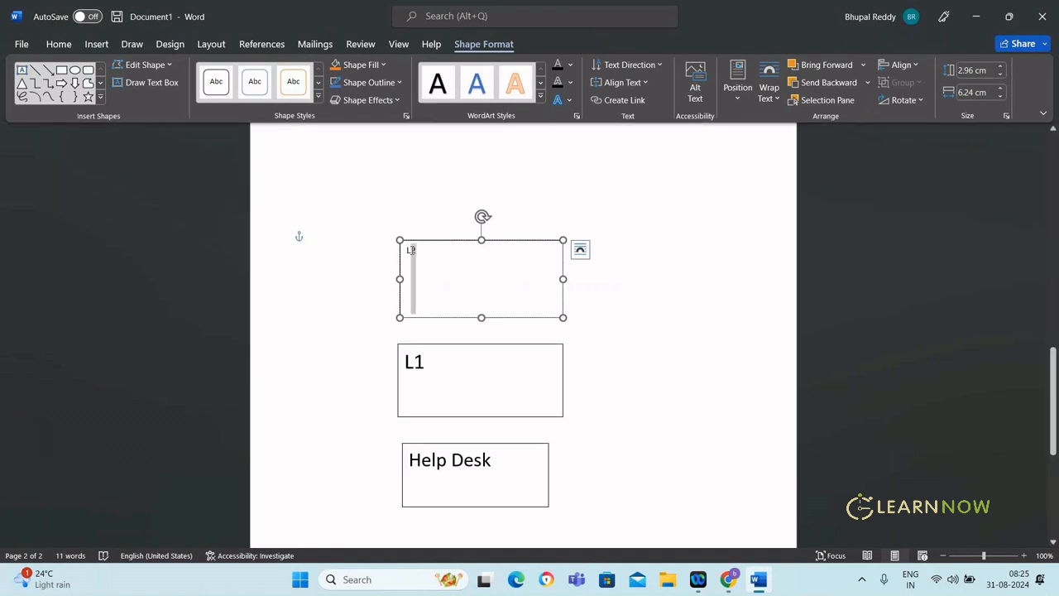
left_click(506, 205)
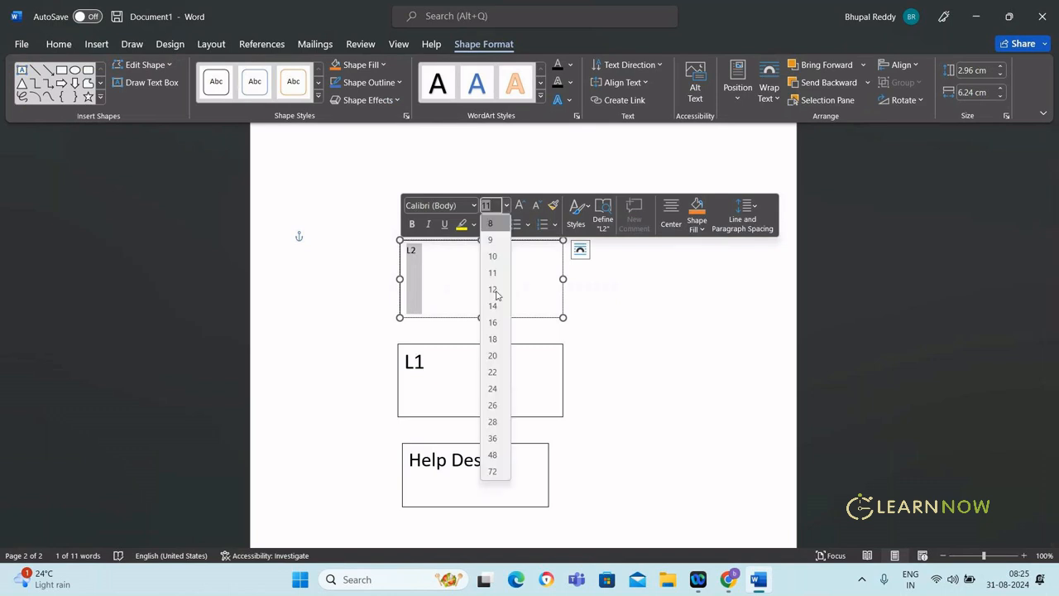
key("Escape")
left_click(495, 409)
left_click(320, 181)
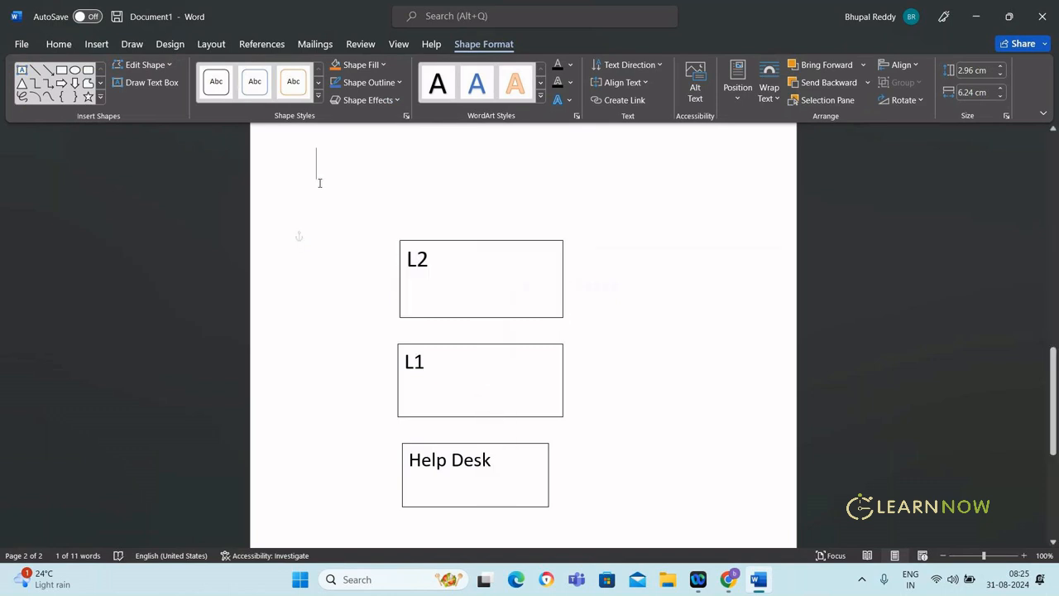
left_click(97, 45)
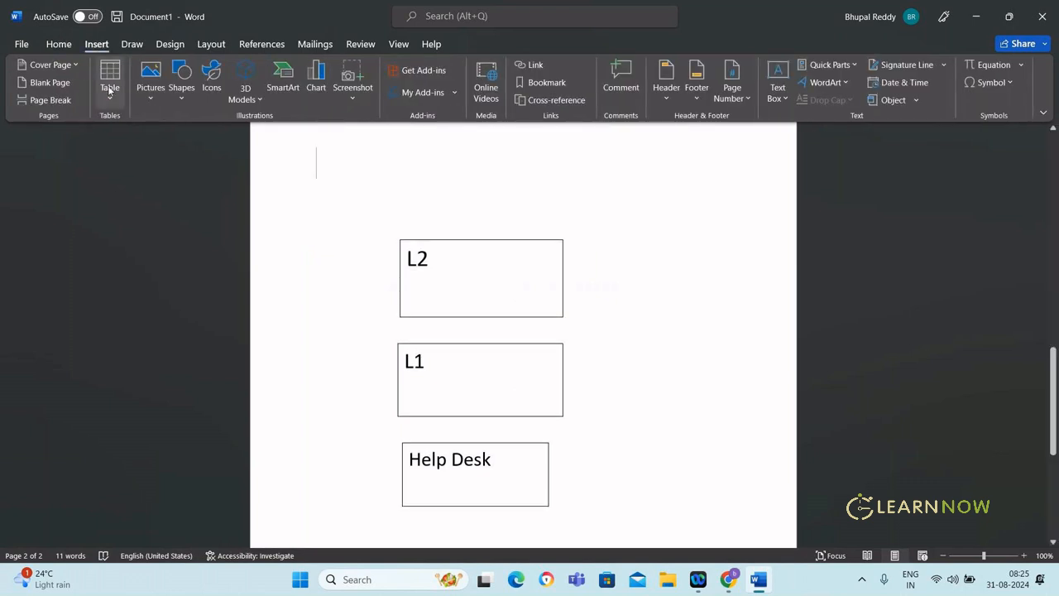
Step: Draw a text box above L2 and type 'L3' in it
left_click(145, 98)
left_click(180, 98)
left_click(181, 98)
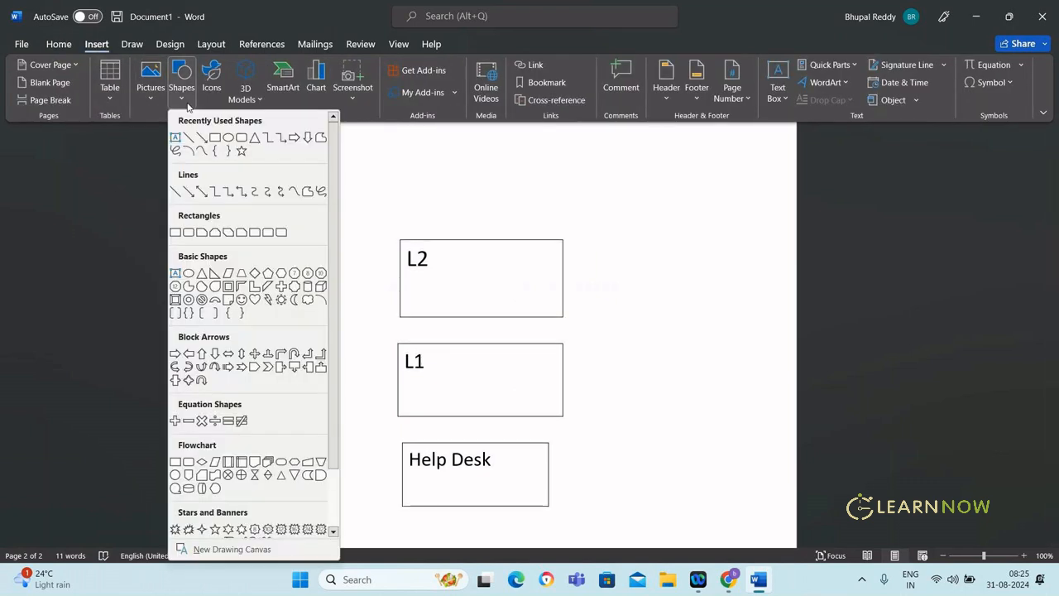
left_click(177, 137)
left_click_drag(404, 171, 550, 224)
type("L")
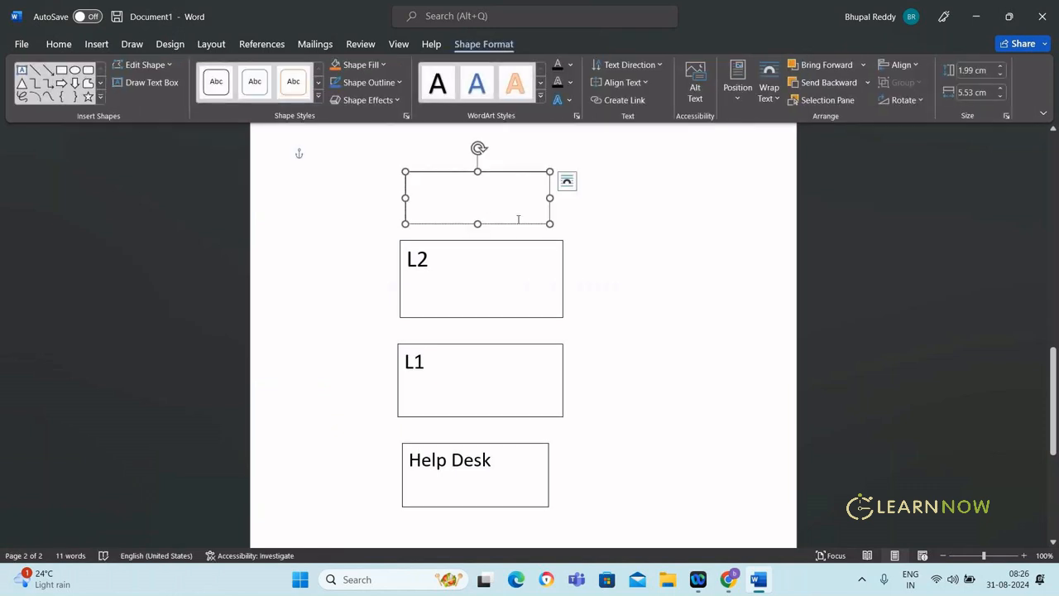
type("#")
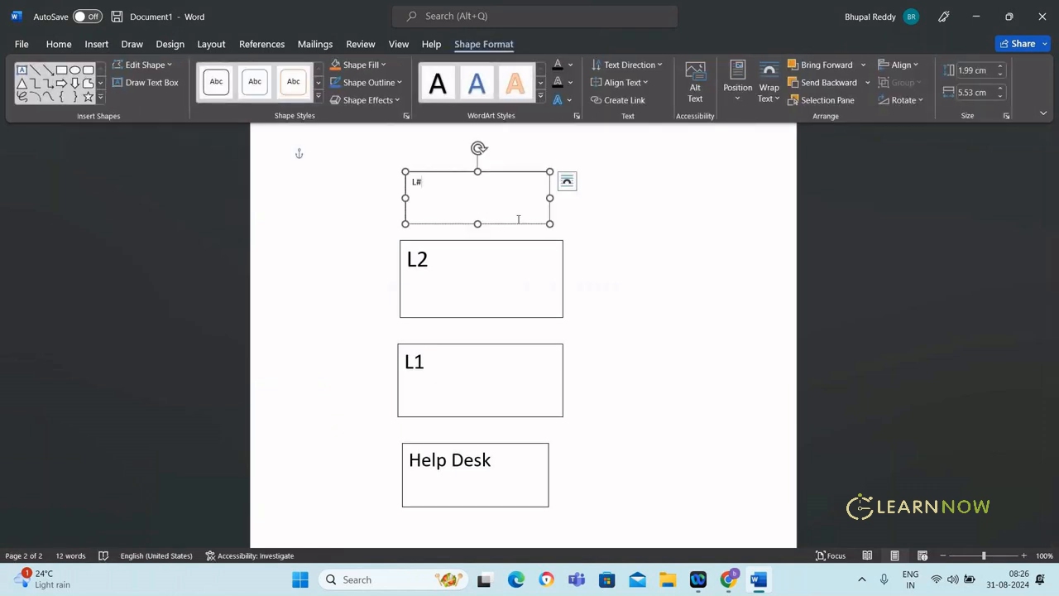
key("BackSpace")
type("3")
Step: Set the 'L3' label to size 24 and widen its box leftward to 6.14 cm
left_click_drag(435, 185, 404, 172)
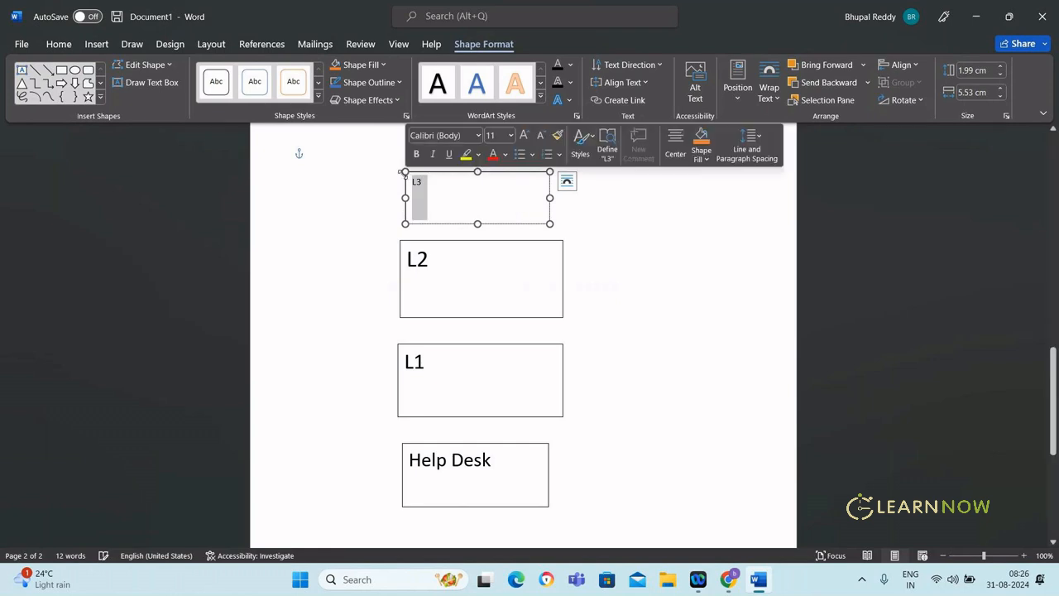
left_click(510, 134)
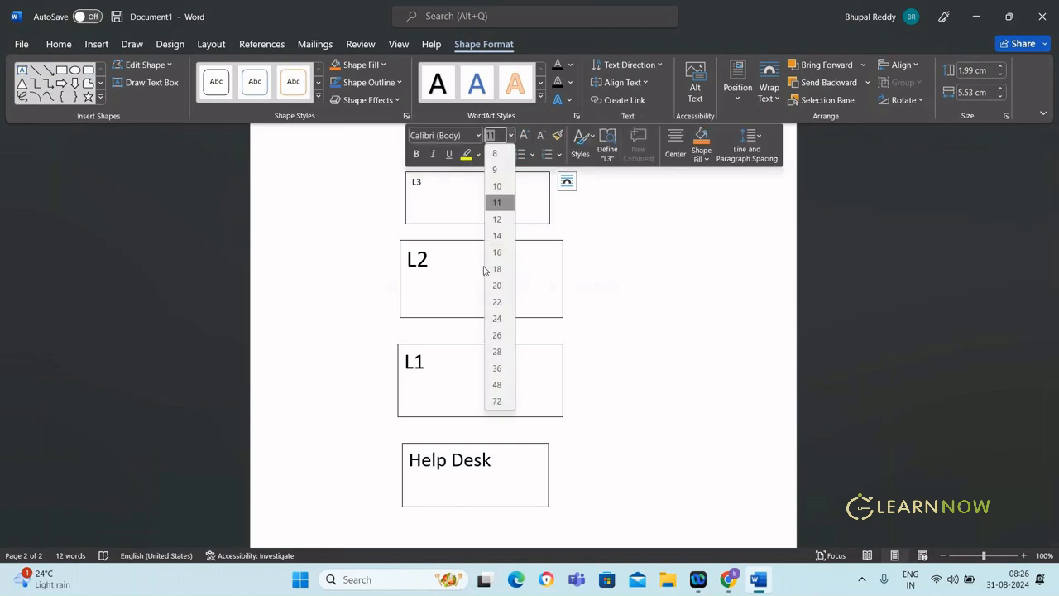
left_click(500, 318)
key("Escape")
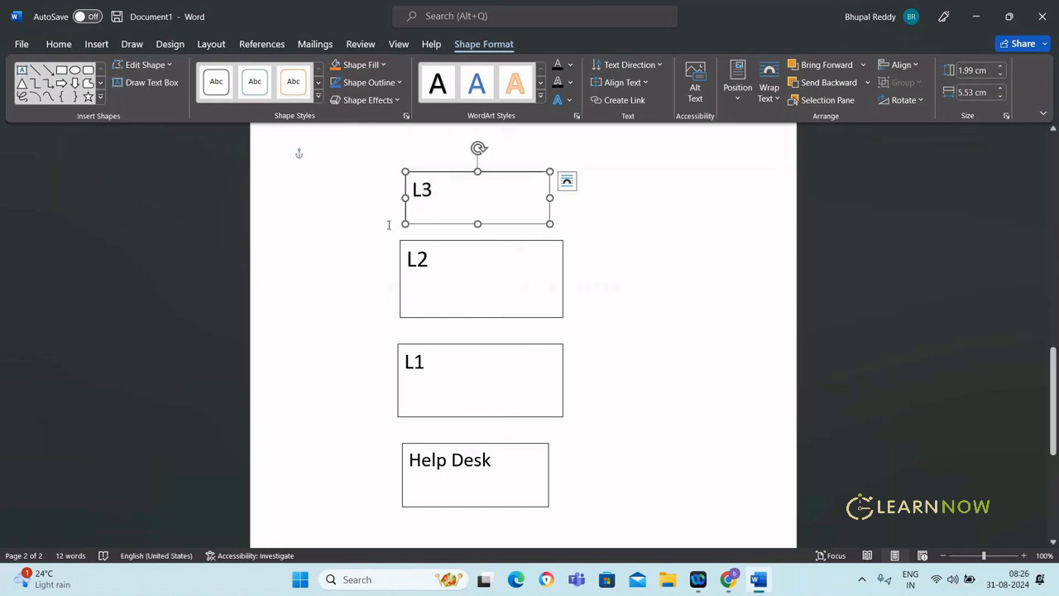
left_click_drag(405, 198, 388, 198)
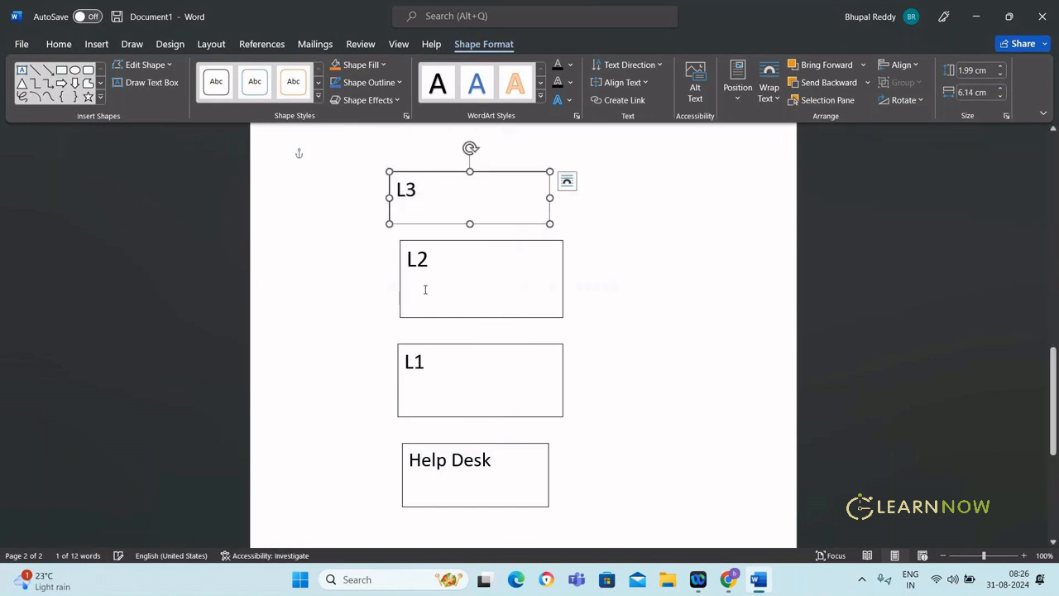
Step: Trim the L2 and L1 boxes, and widen and shorten the Help Desk box
left_click(422, 285)
left_click_drag(481, 240, 482, 255)
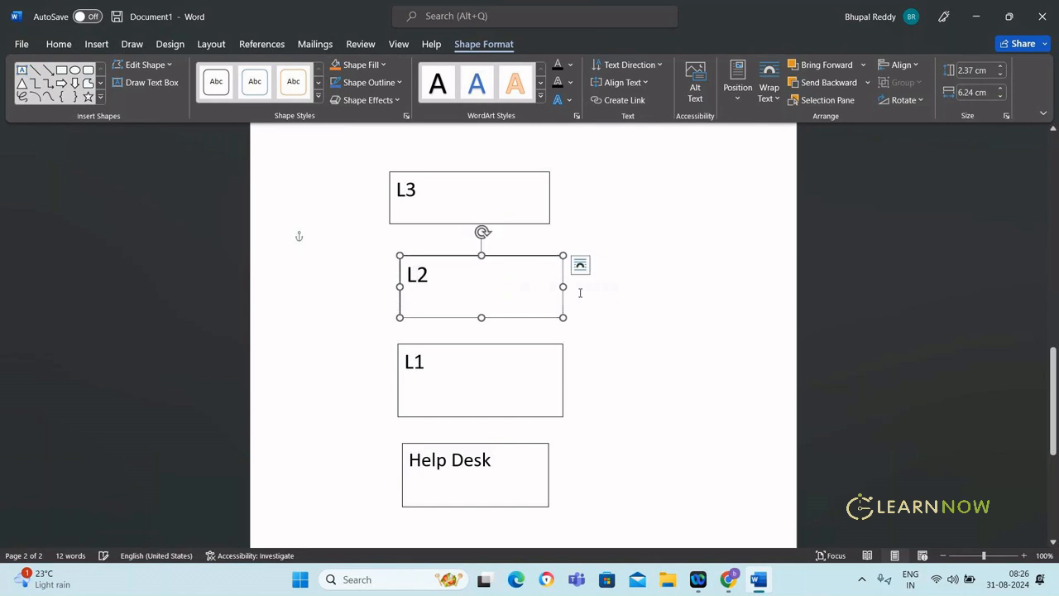
left_click_drag(562, 286, 543, 286)
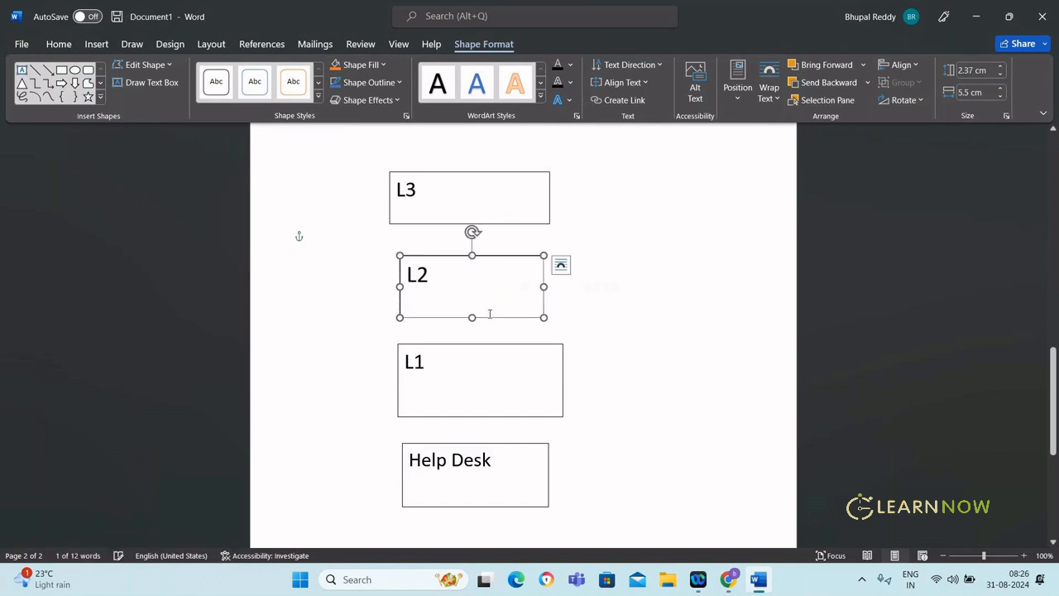
left_click_drag(470, 317, 469, 290)
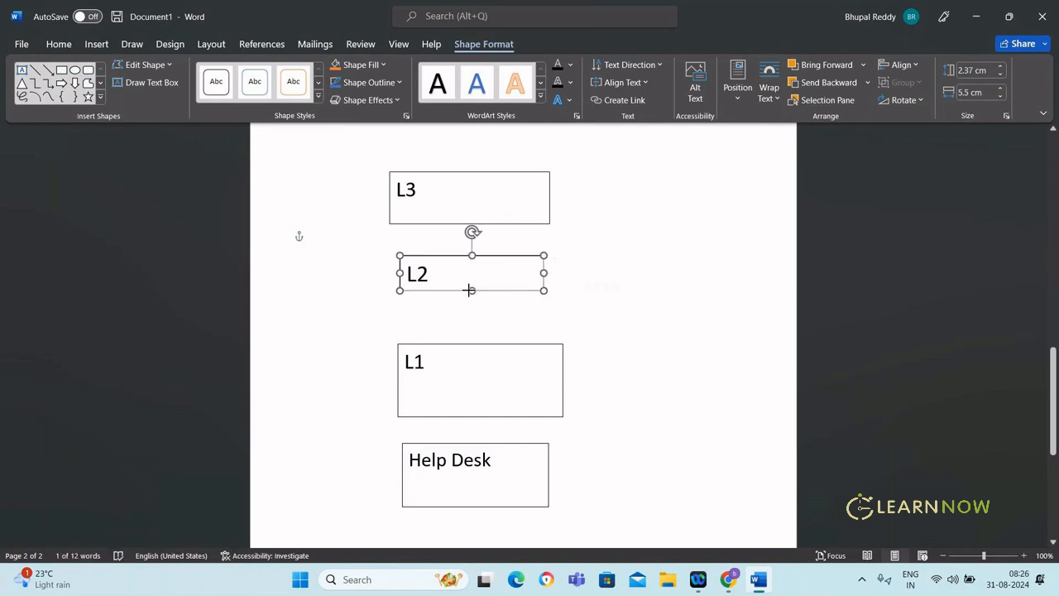
left_click(468, 356)
left_click_drag(480, 345, 476, 363)
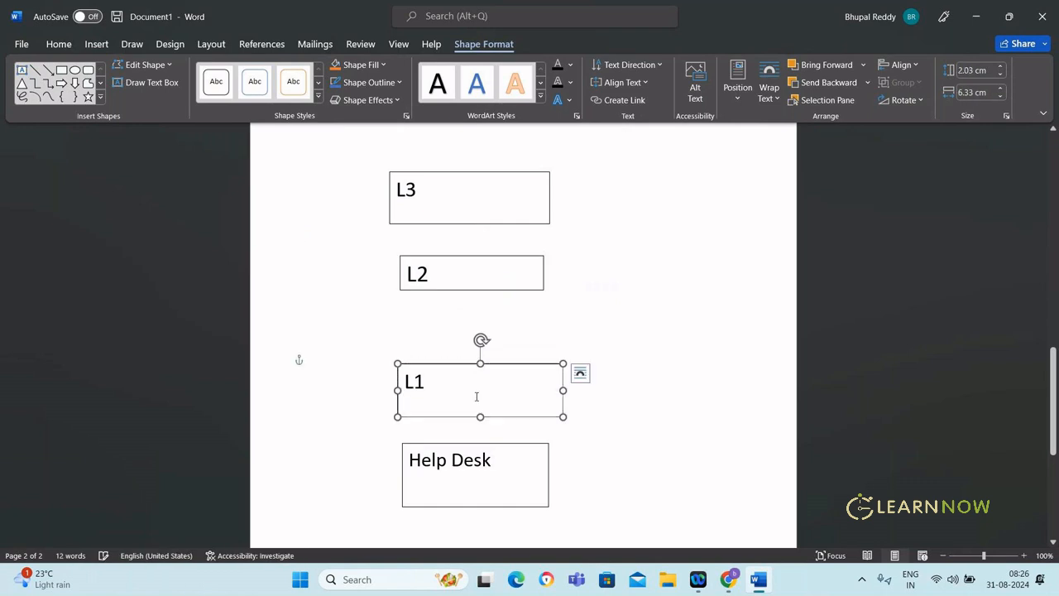
left_click_drag(480, 416, 480, 395)
left_click(477, 476)
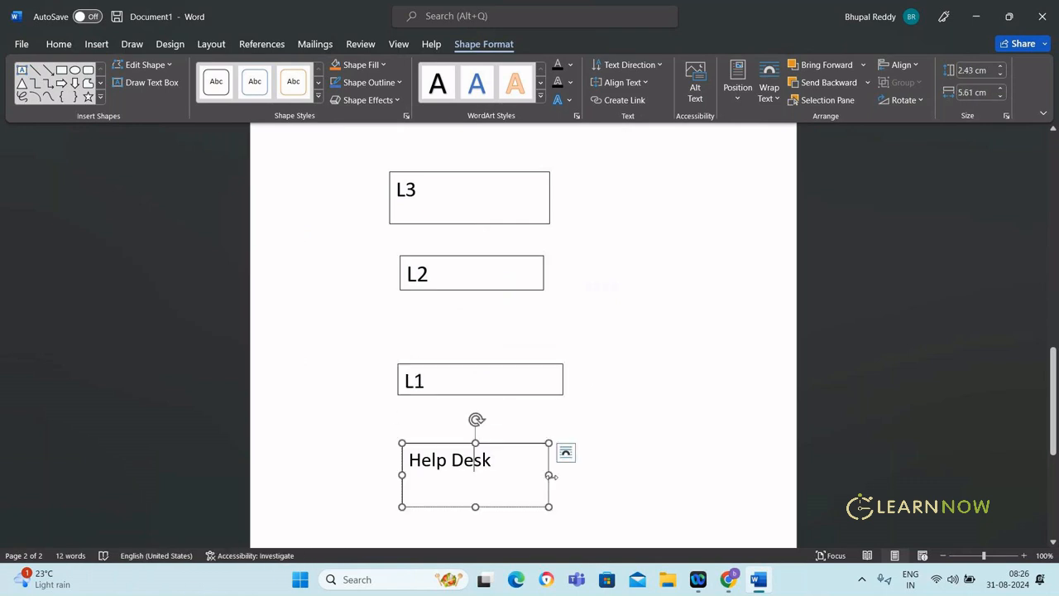
left_click_drag(548, 474, 589, 474)
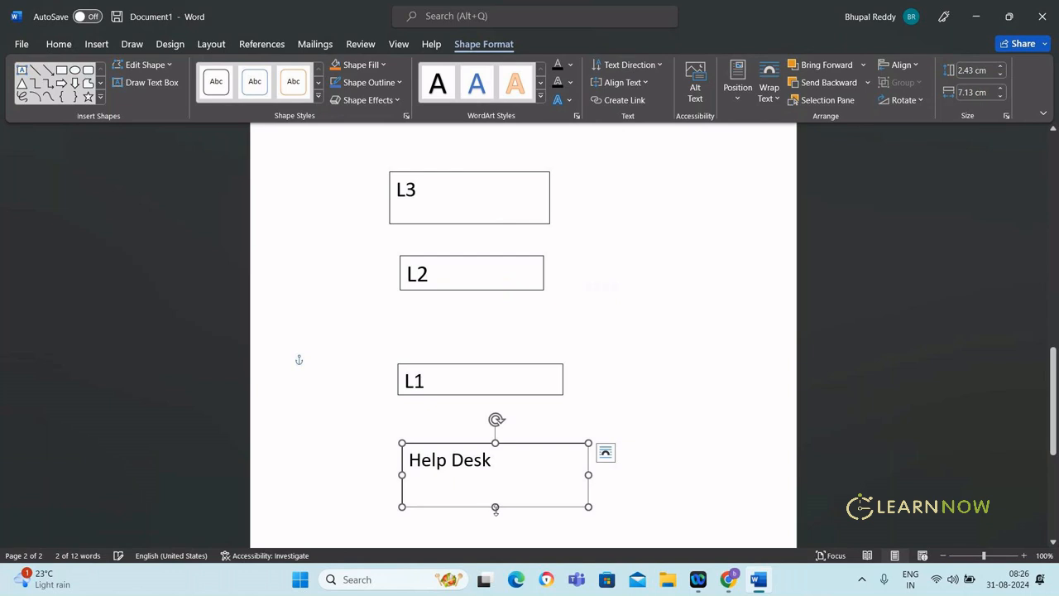
left_click_drag(495, 506, 494, 478)
Step: Readjust the L1 and L2 heights and shrink L3 to a thin strip above L2
left_click(486, 372)
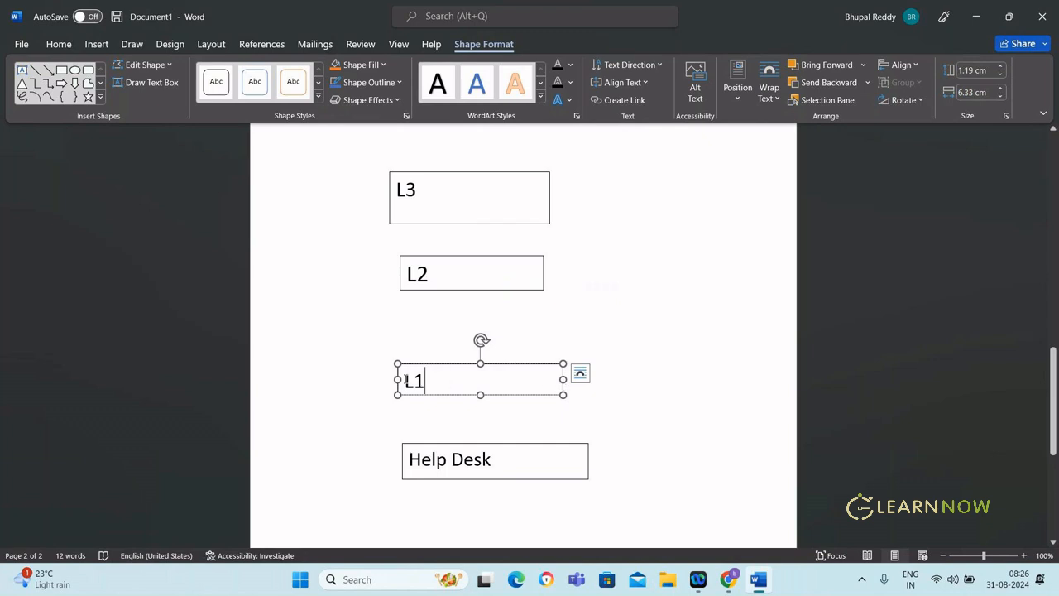
left_click_drag(398, 379, 401, 379)
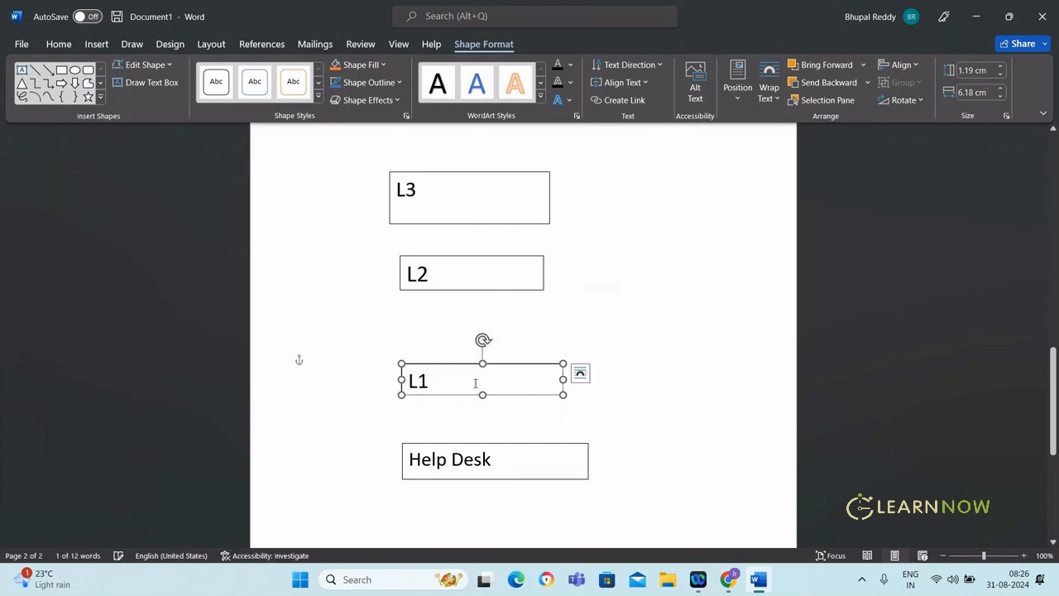
left_click_drag(482, 395, 483, 421)
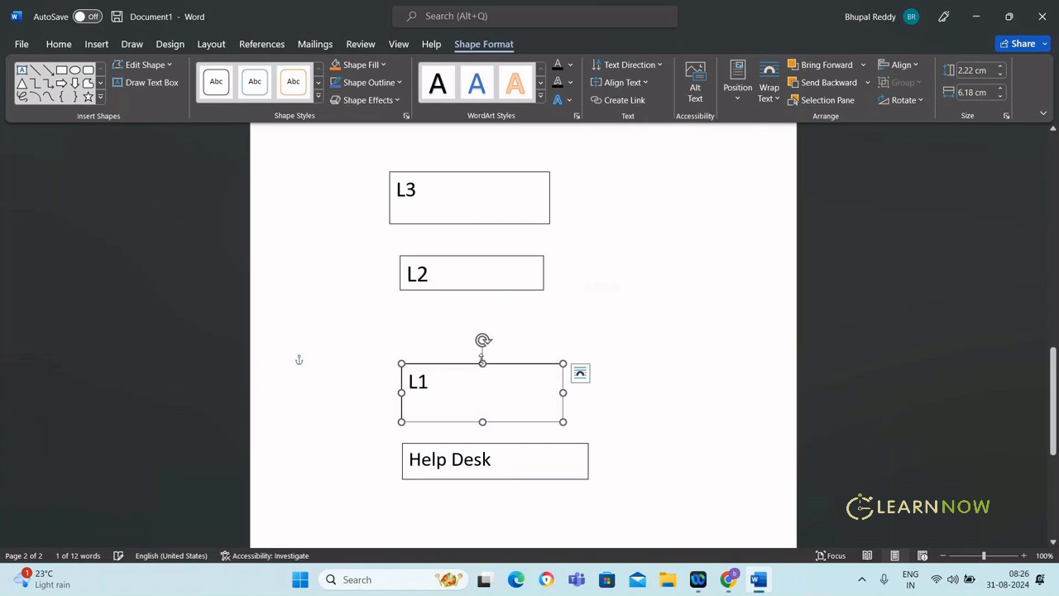
left_click_drag(482, 362, 483, 402)
left_click(477, 281)
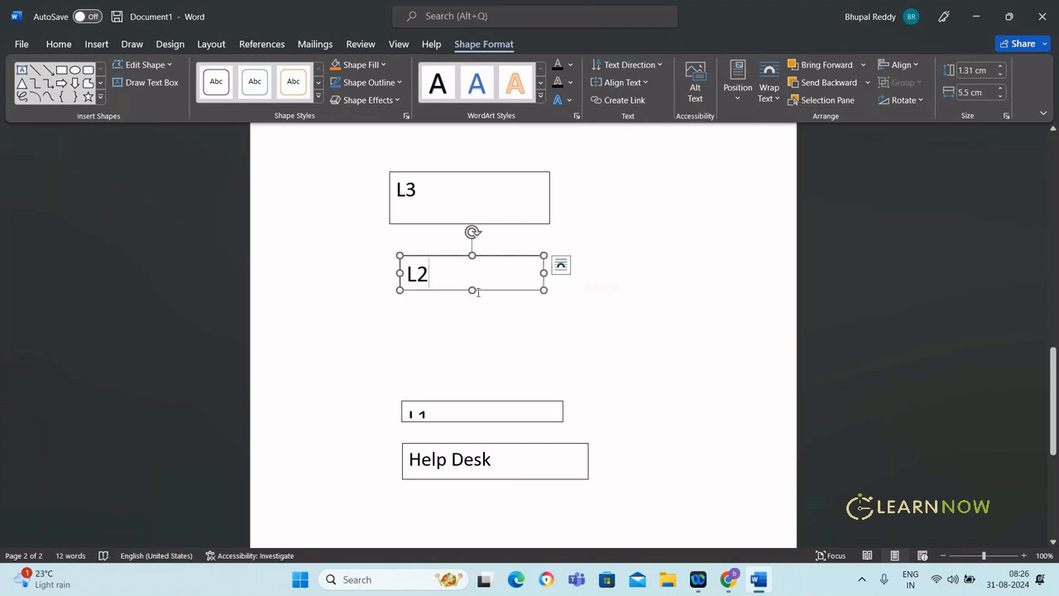
left_click_drag(472, 293, 472, 370)
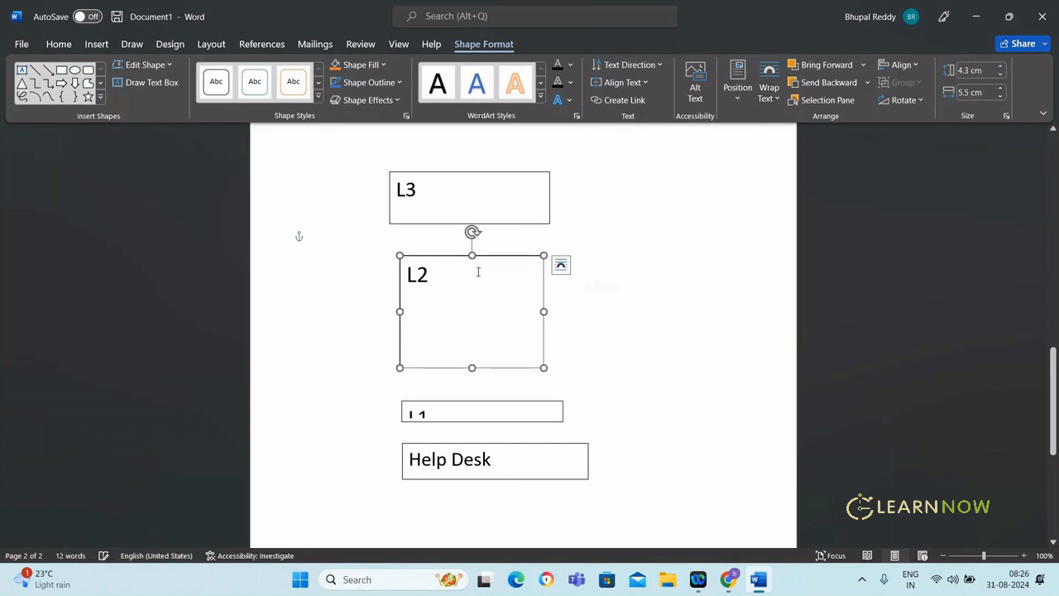
left_click_drag(472, 255, 468, 350)
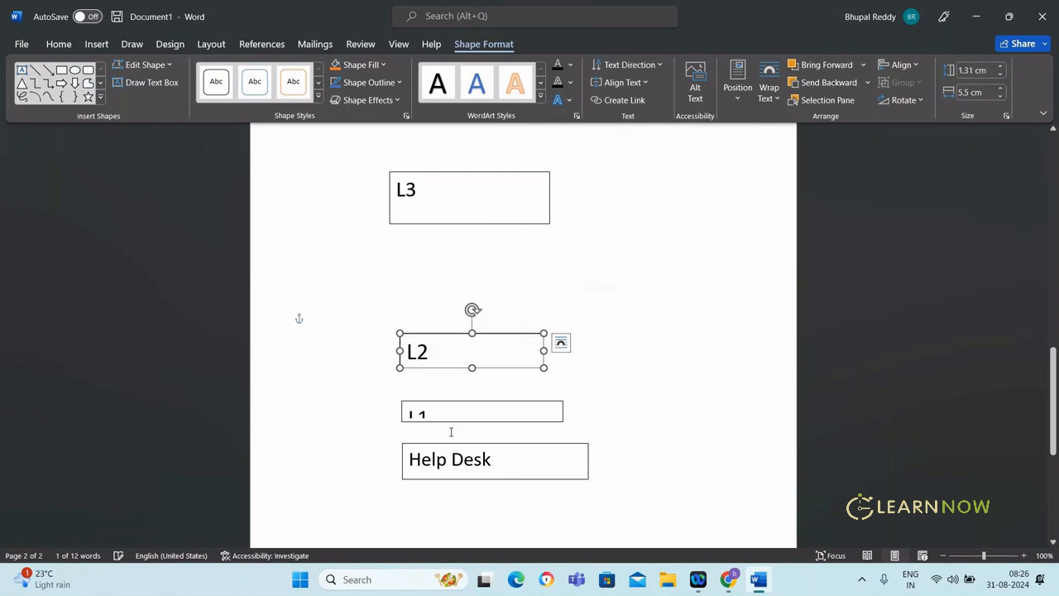
left_click(451, 416)
left_click_drag(482, 401, 482, 392)
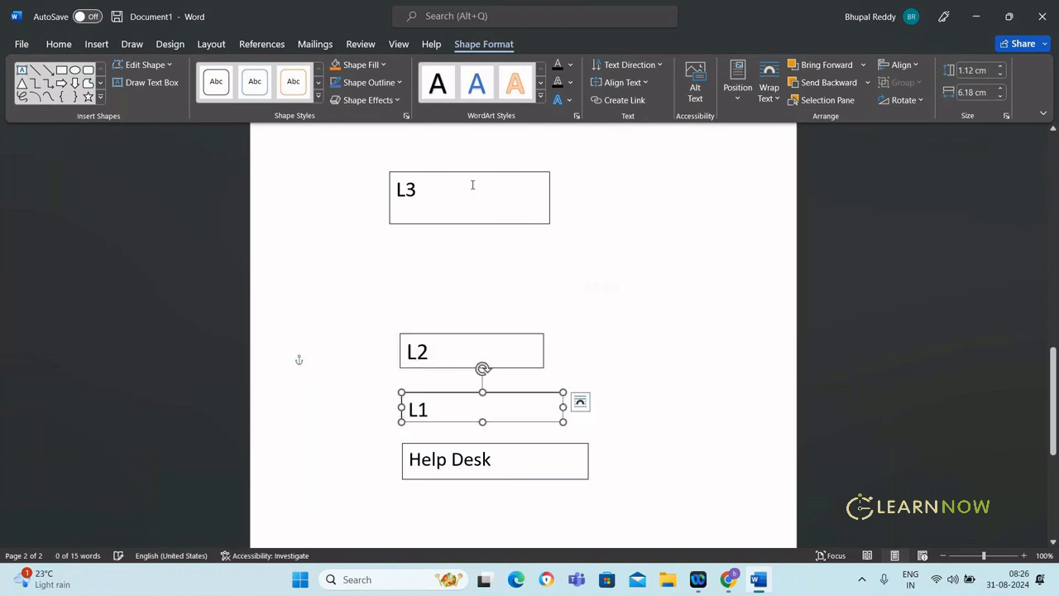
left_click(471, 181)
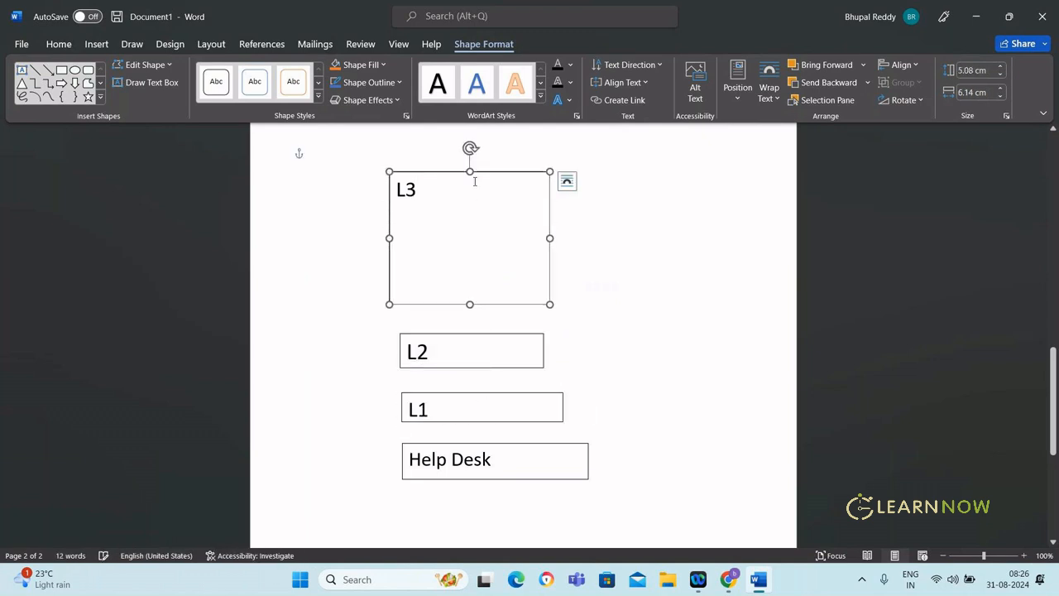
left_click_drag(470, 172, 470, 278)
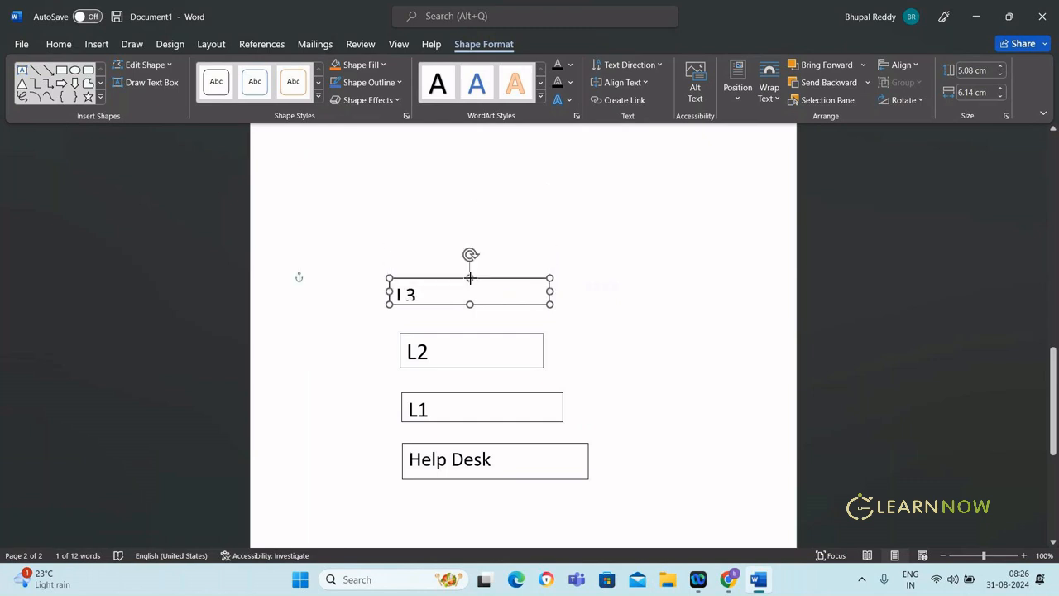
left_click(445, 212)
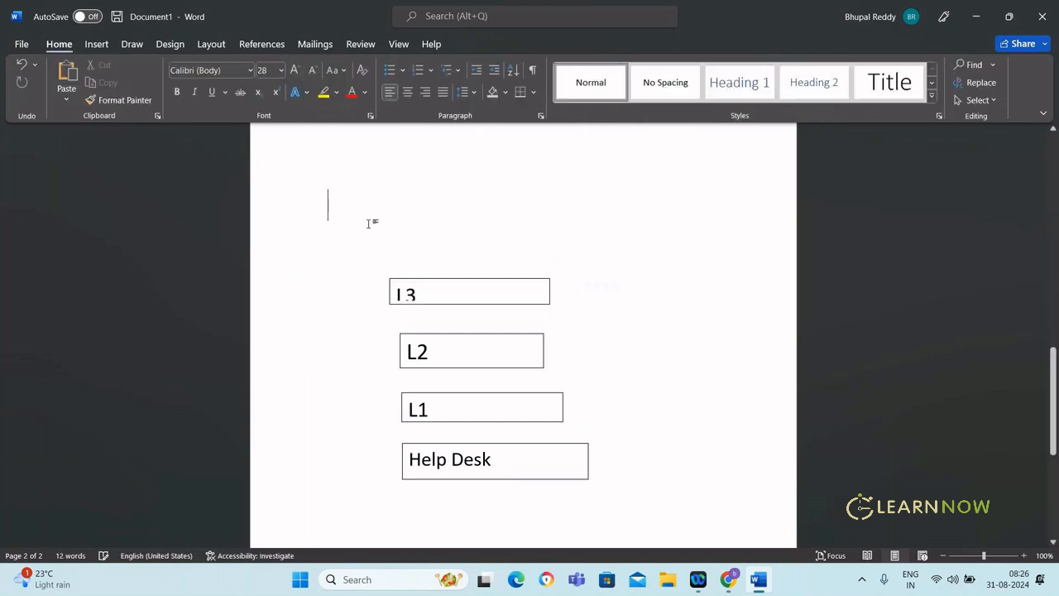
Step: Draw a rectangle above the L3 box and type 'Architech' in it
left_click(133, 45)
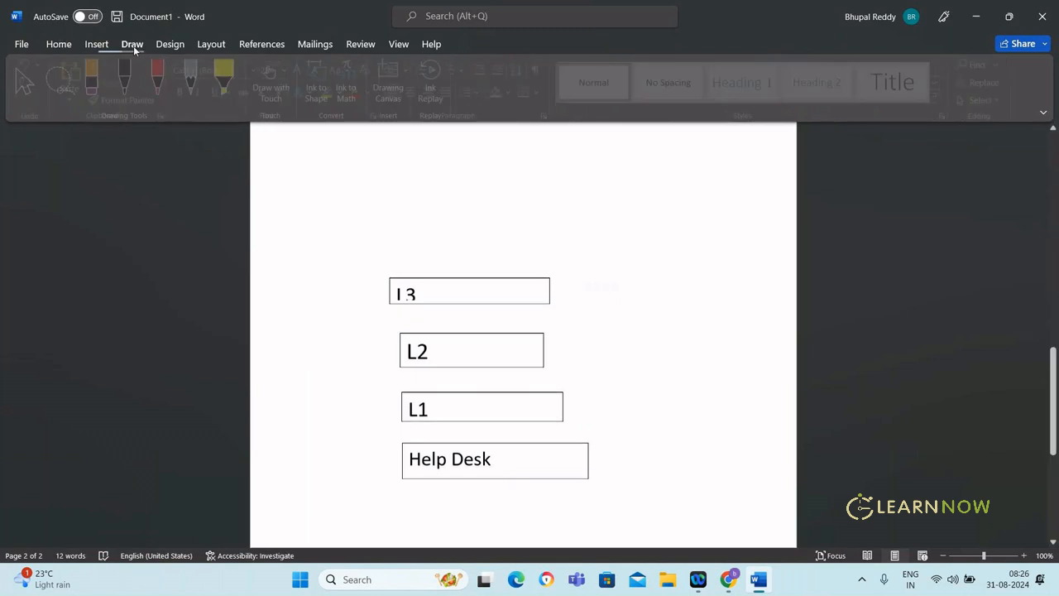
left_click(105, 45)
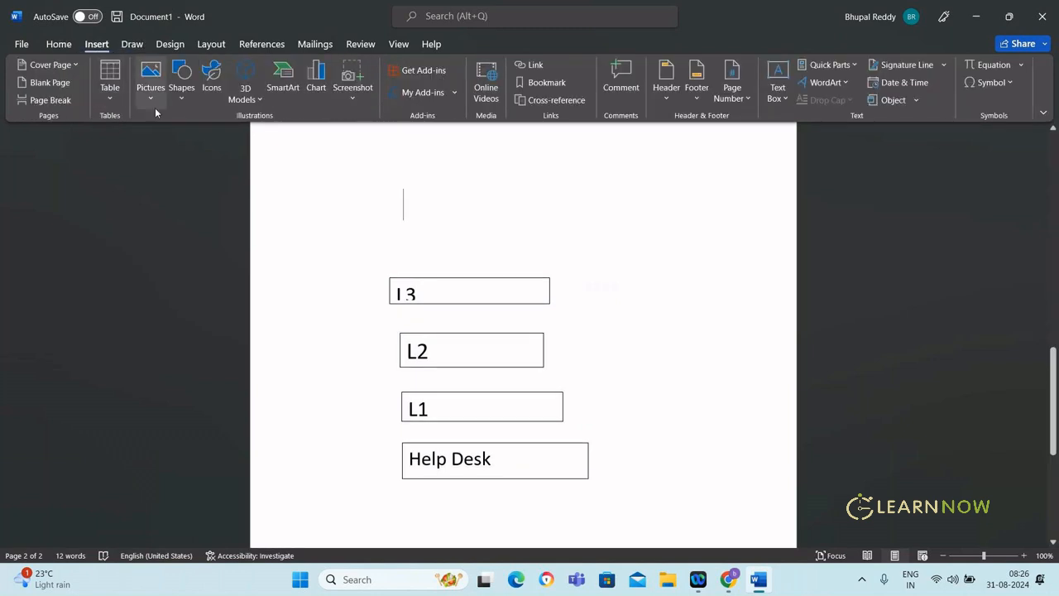
left_click(182, 95)
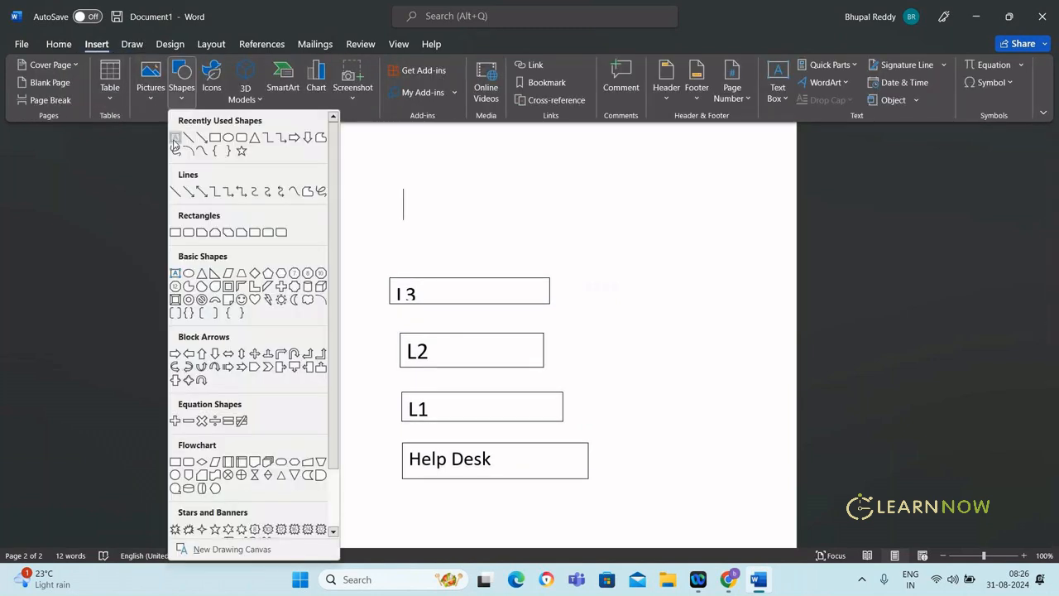
left_click(180, 227)
left_click_drag(393, 219, 536, 264)
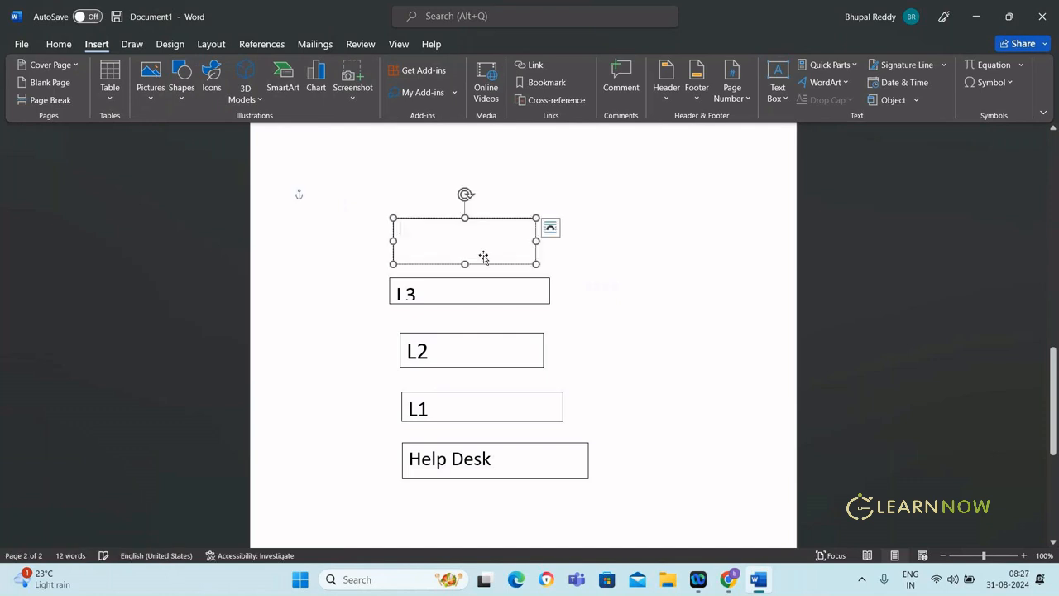
type("Architec")
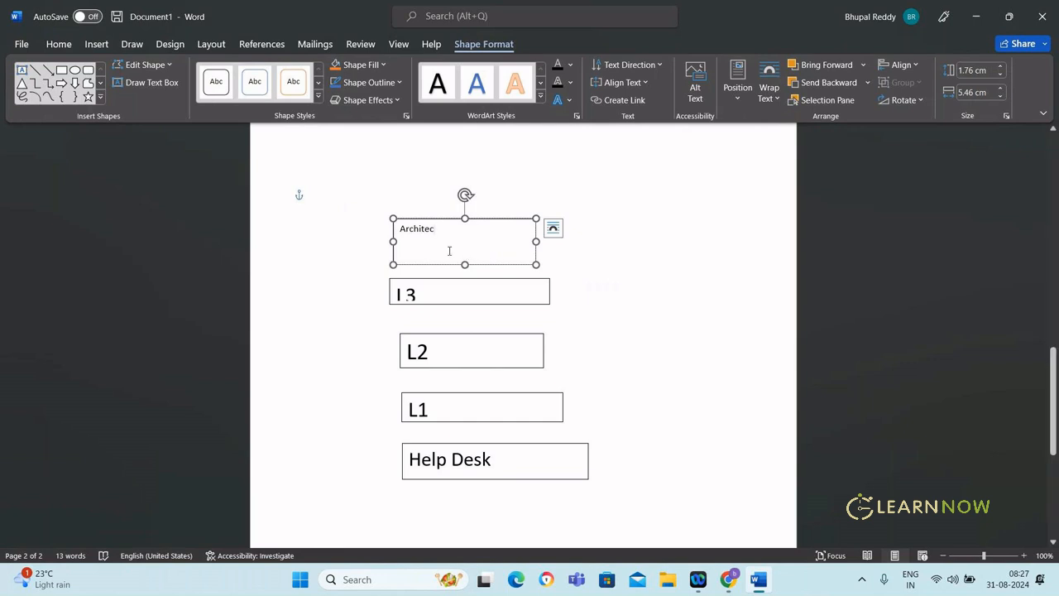
type("h")
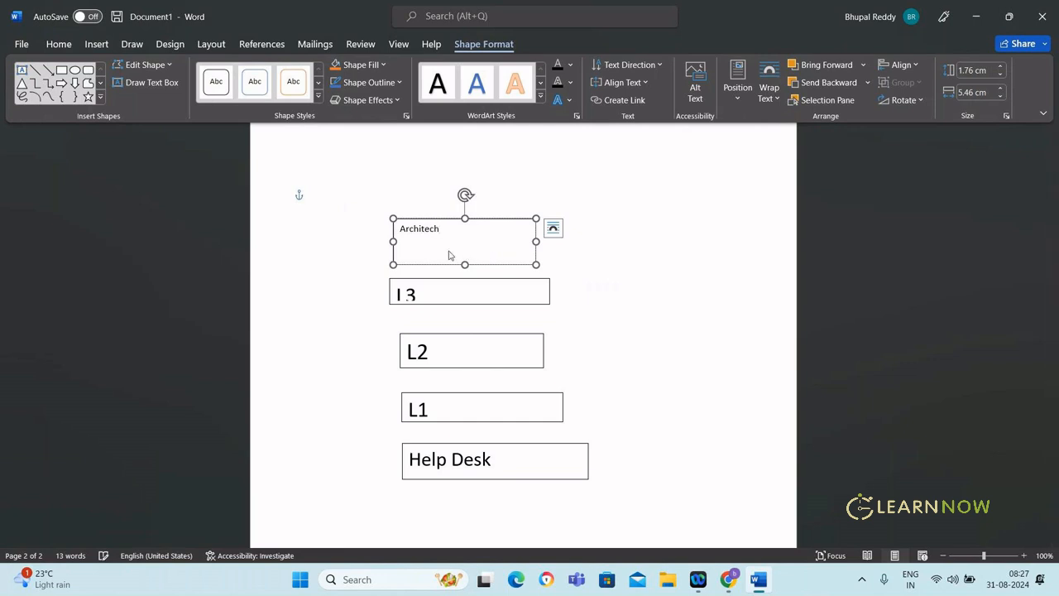
Step: Set the 'Architech' text to font size 24
left_click_drag(458, 237, 385, 229)
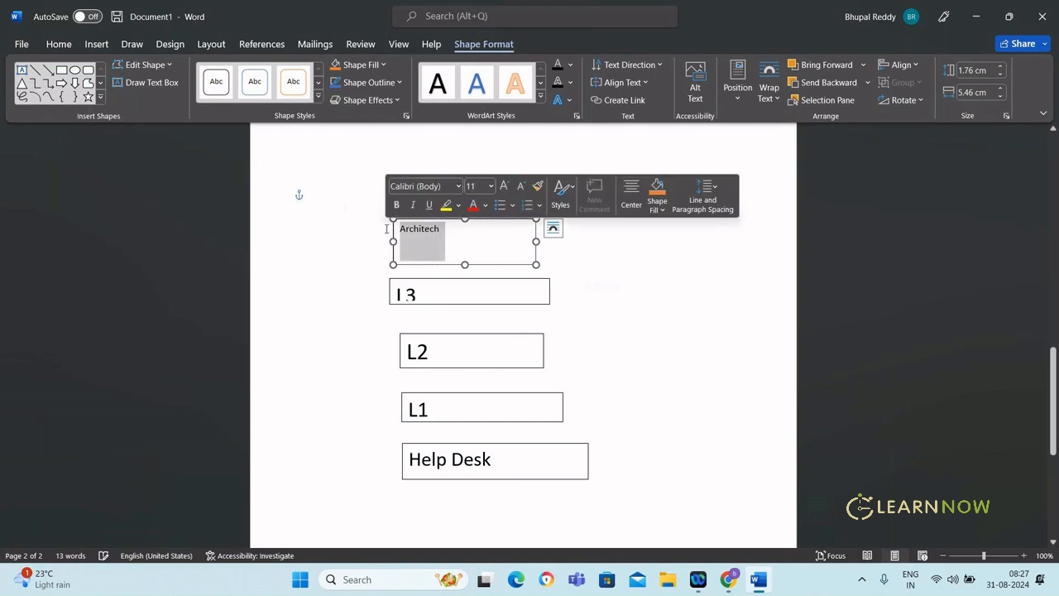
left_click(490, 185)
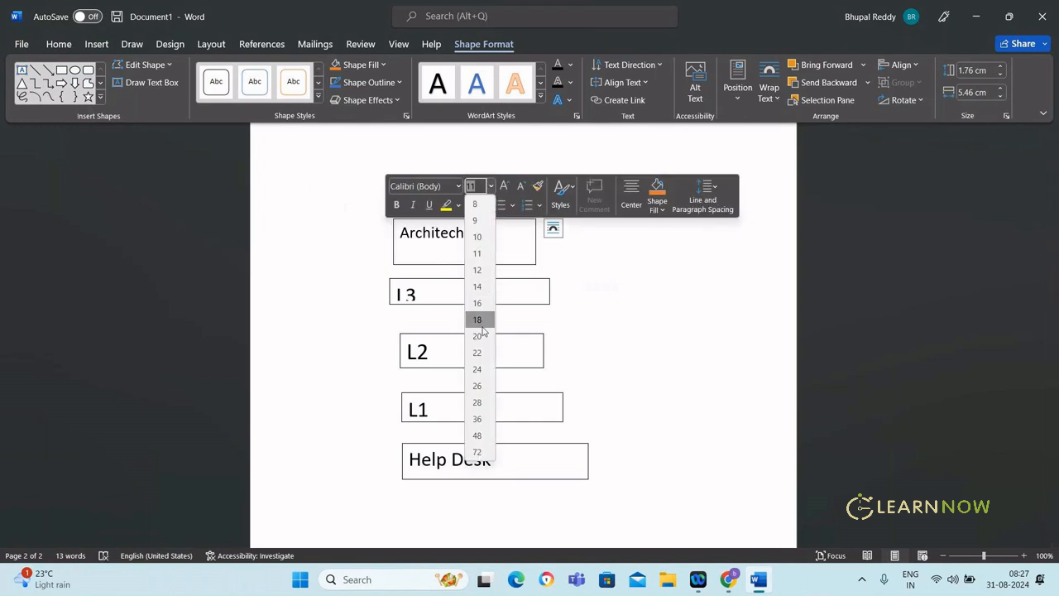
left_click(479, 370)
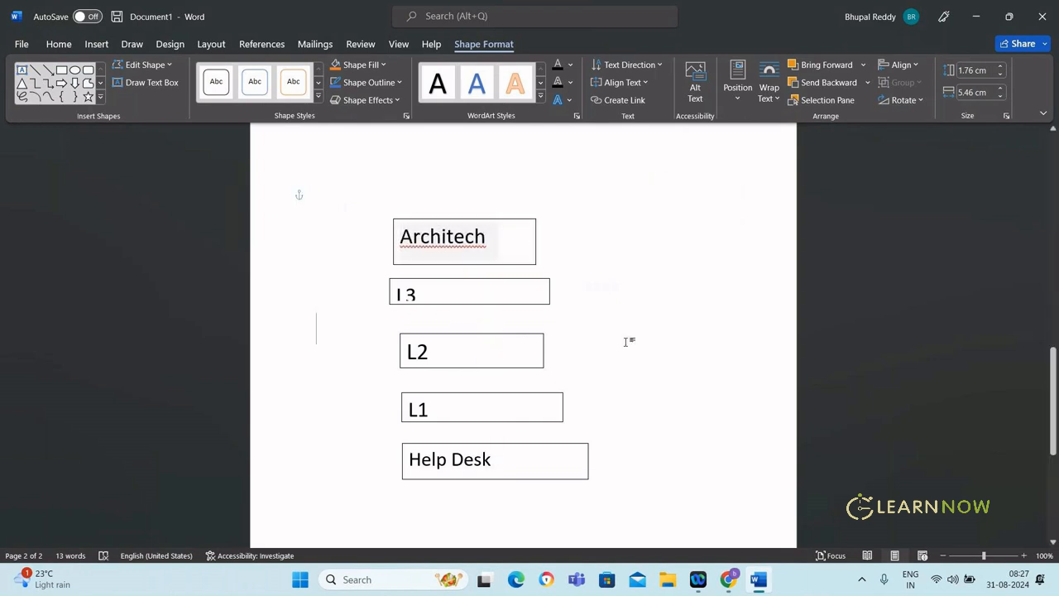
Step: Widen the Architech box to the right and shorten it from the top
left_click(454, 294)
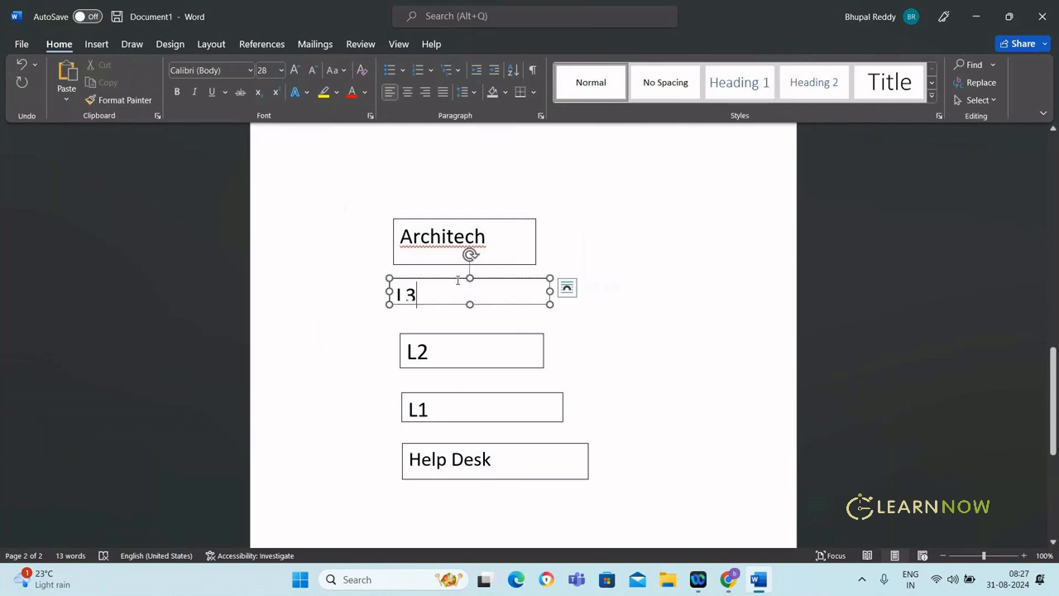
left_click(536, 241)
left_click_drag(536, 242, 554, 241)
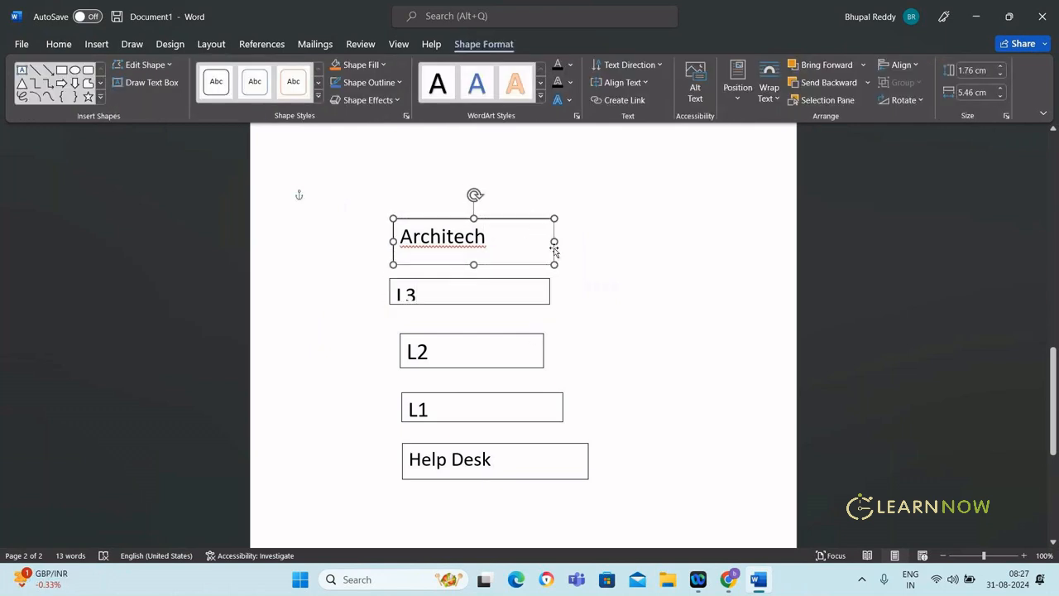
left_click(314, 284)
left_click(473, 217)
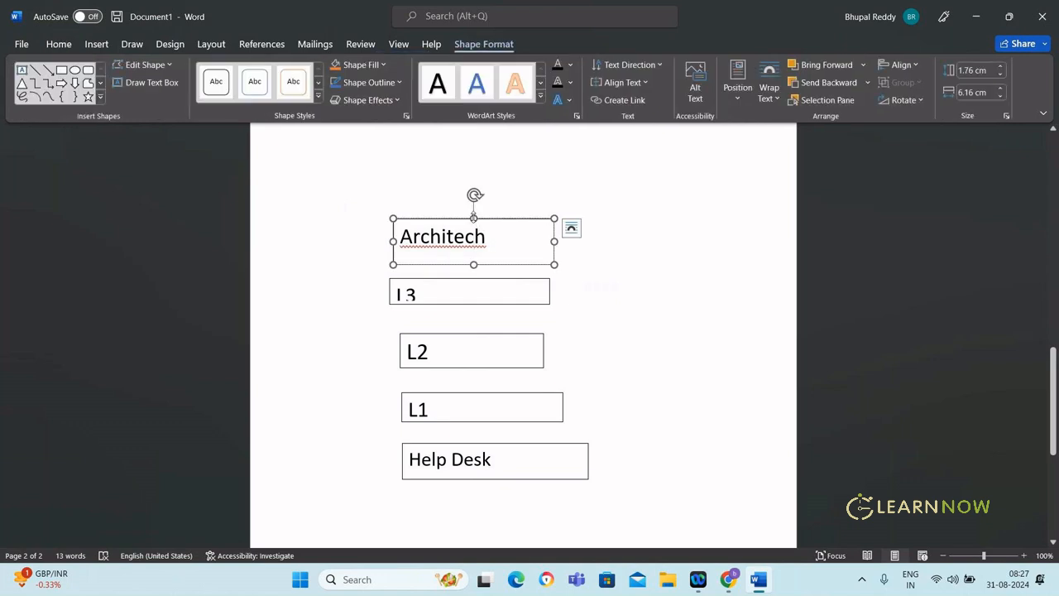
left_click_drag(473, 218, 473, 231)
Step: Adjust the L3 width and widen the L2 and L1 boxes to the right
left_click(440, 292)
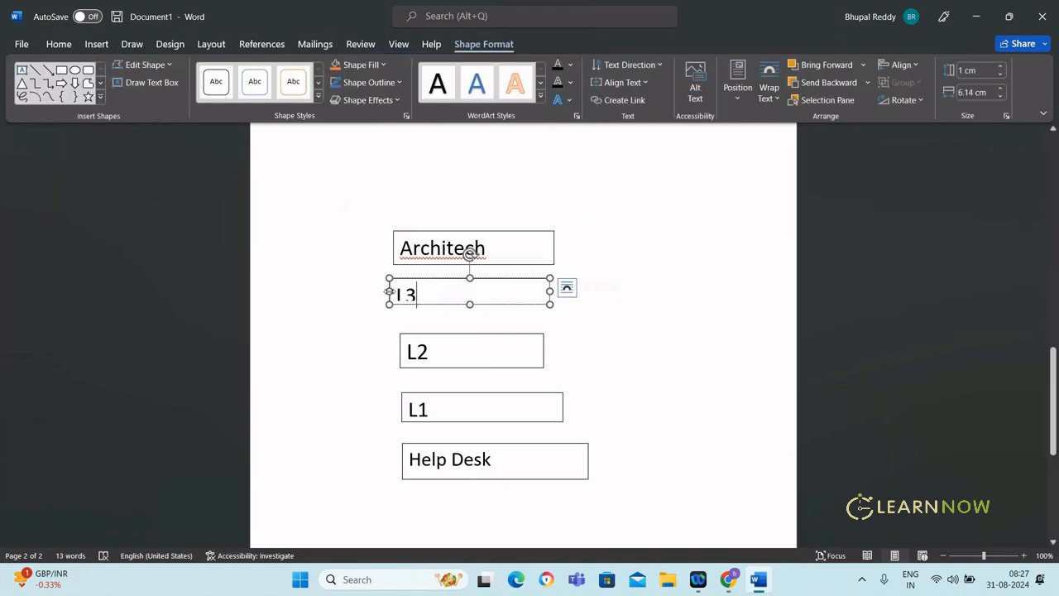
left_click_drag(389, 291, 394, 291)
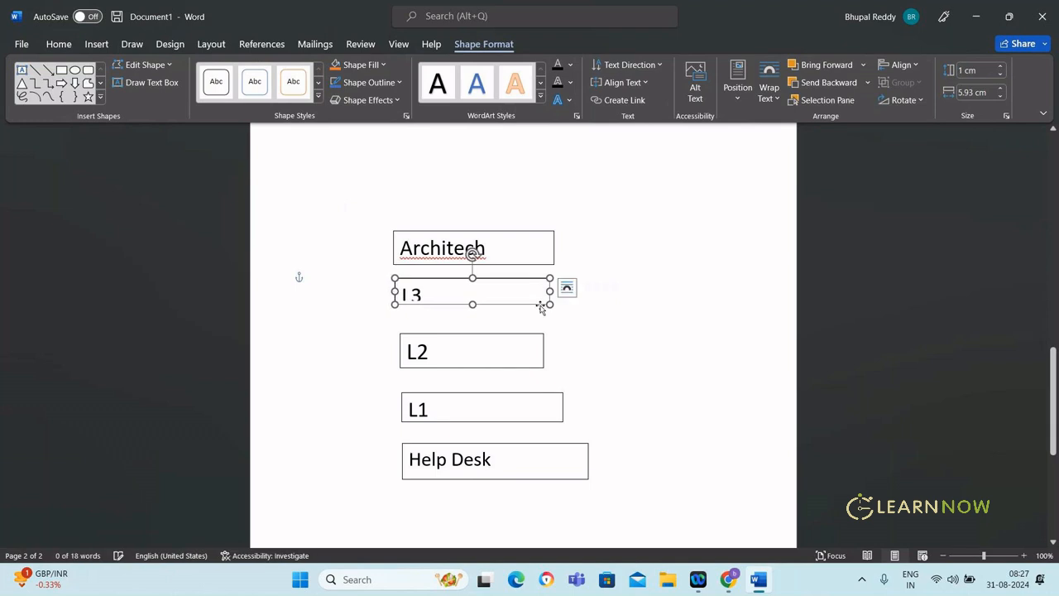
left_click(542, 358)
left_click_drag(551, 349, 574, 351)
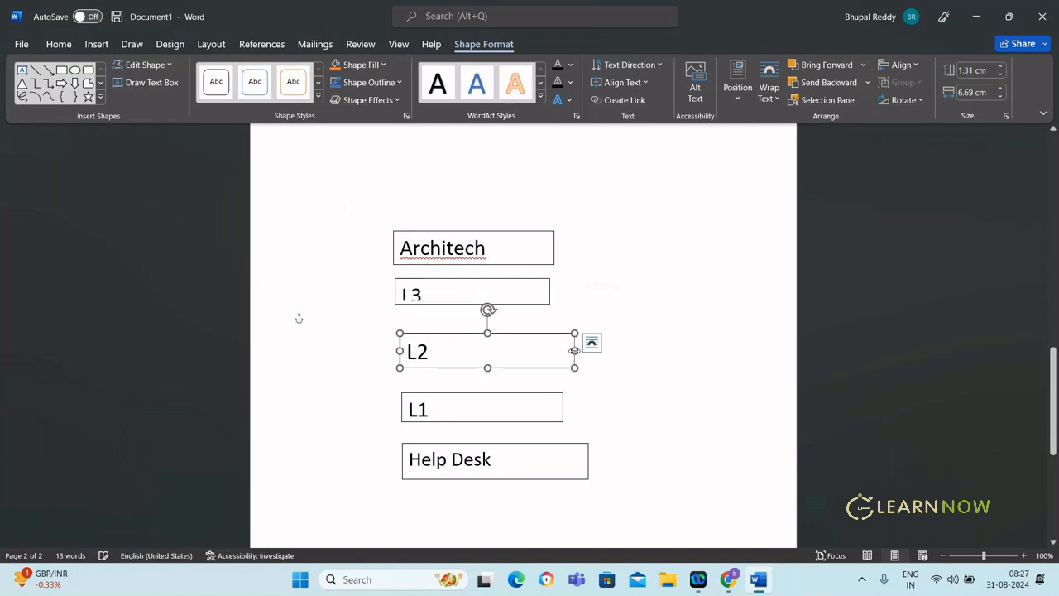
left_click(553, 405)
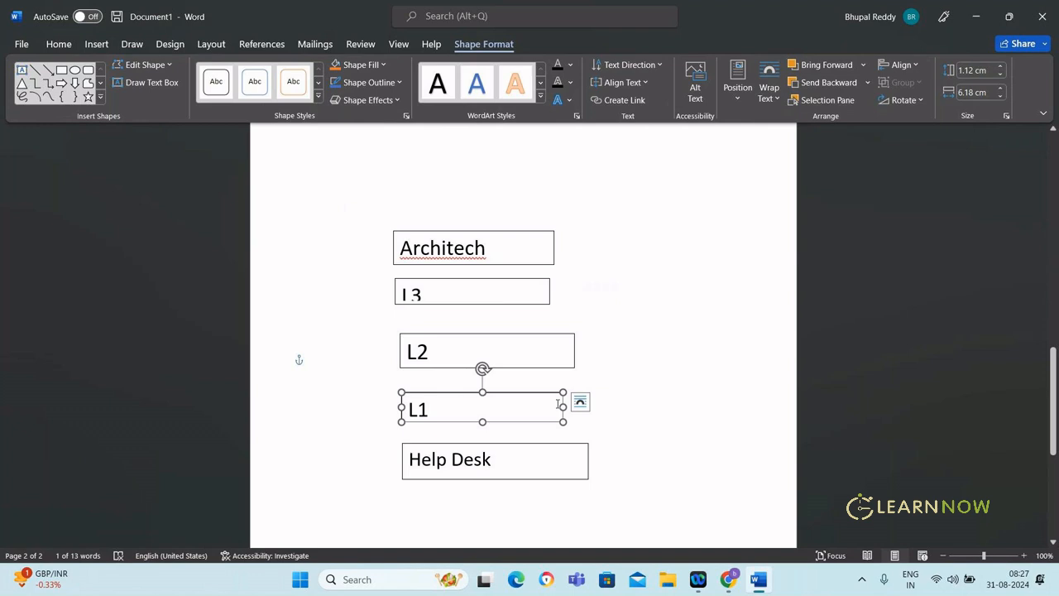
left_click_drag(563, 406, 592, 406)
left_click(550, 302)
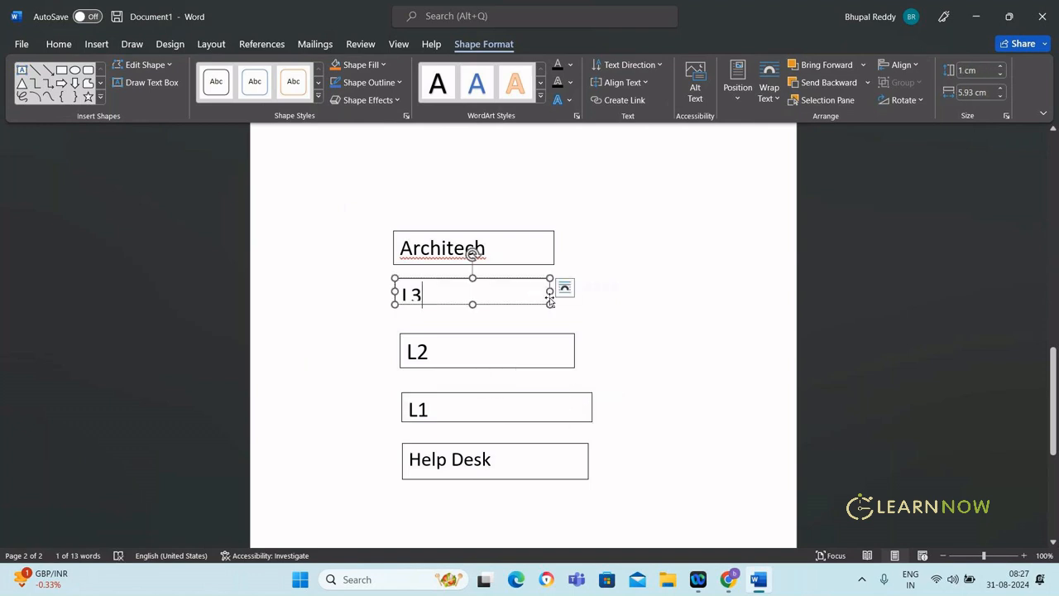
left_click_drag(550, 291, 561, 291)
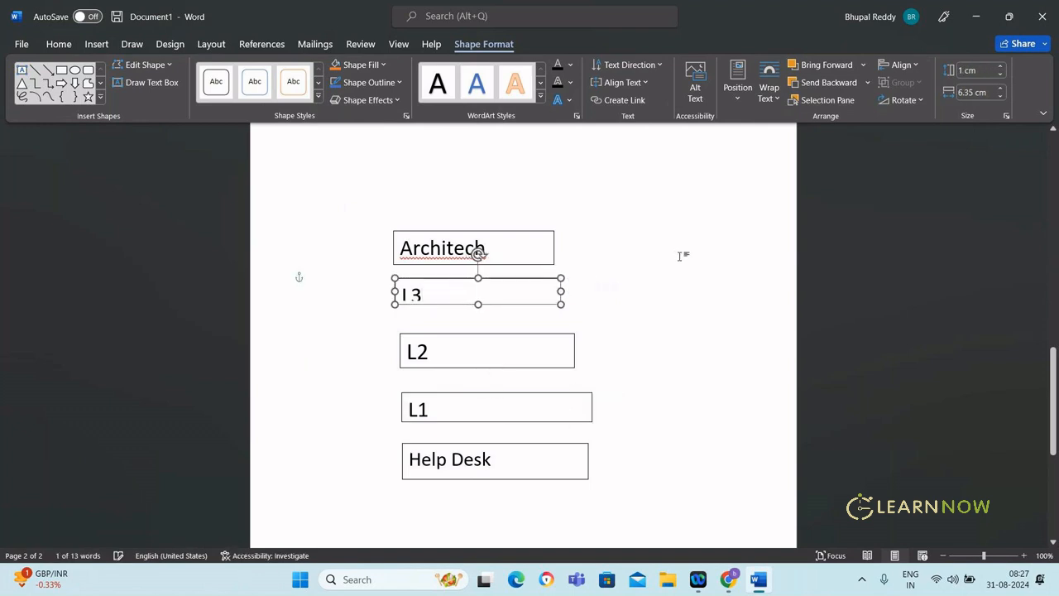
left_click(684, 257)
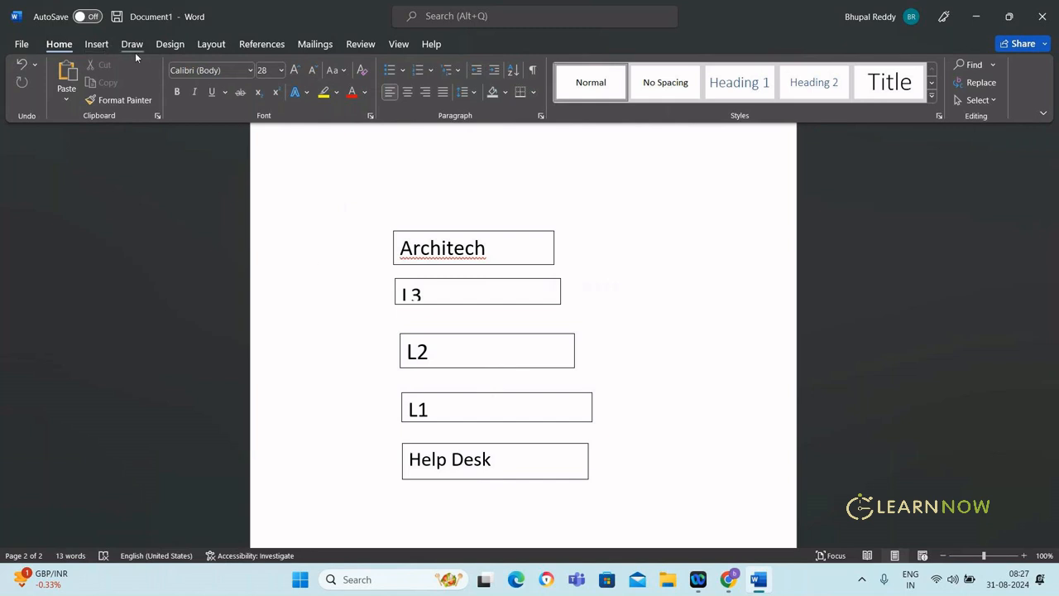
Step: Draw a block Up Arrow shape in the gap between the Help Desk and L1 boxes
left_click(85, 45)
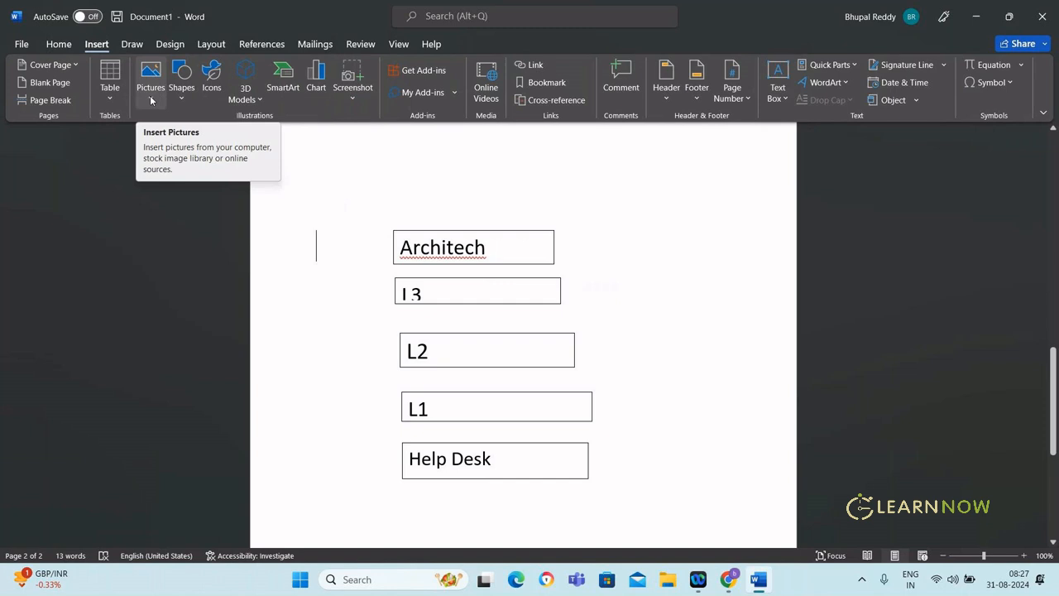
left_click(151, 97)
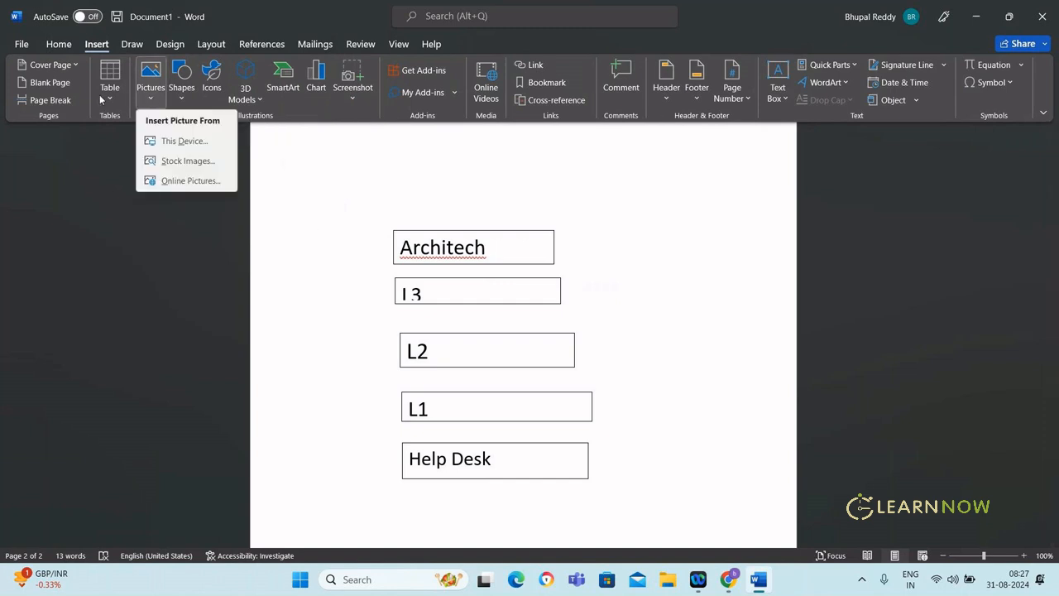
left_click(110, 99)
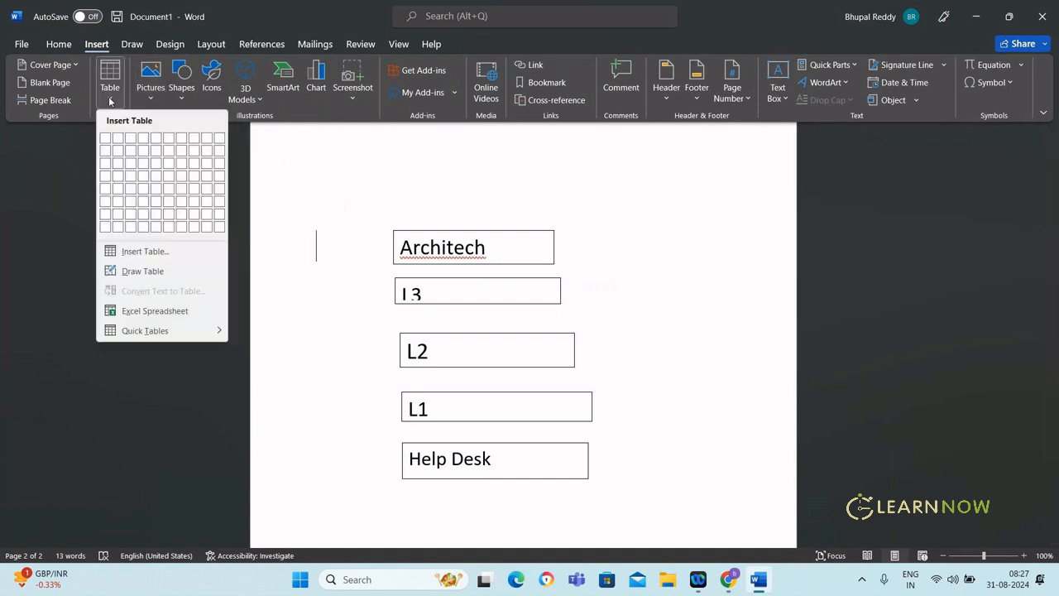
left_click(188, 98)
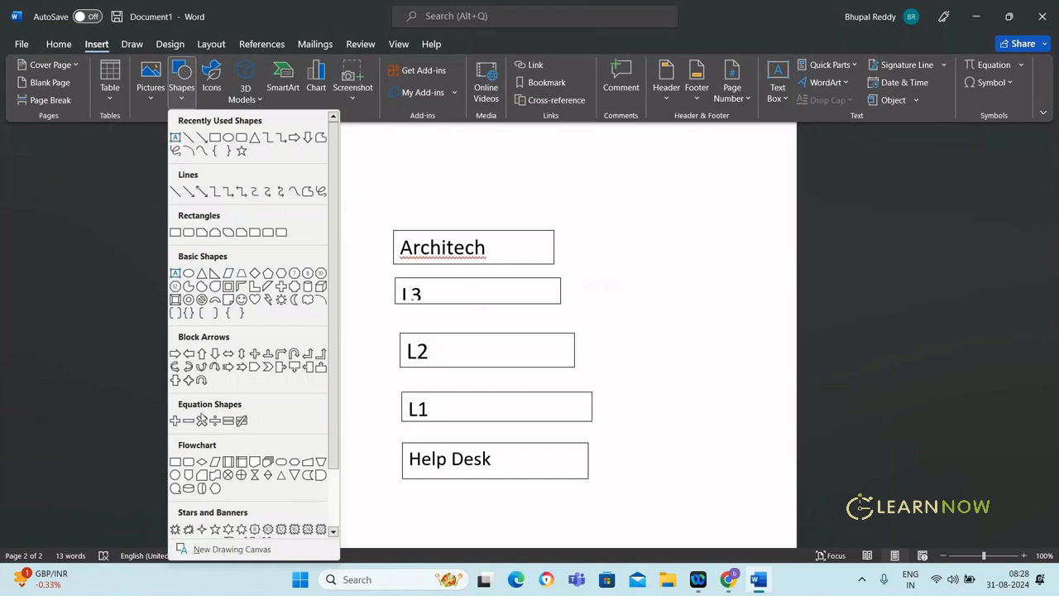
left_click(201, 354)
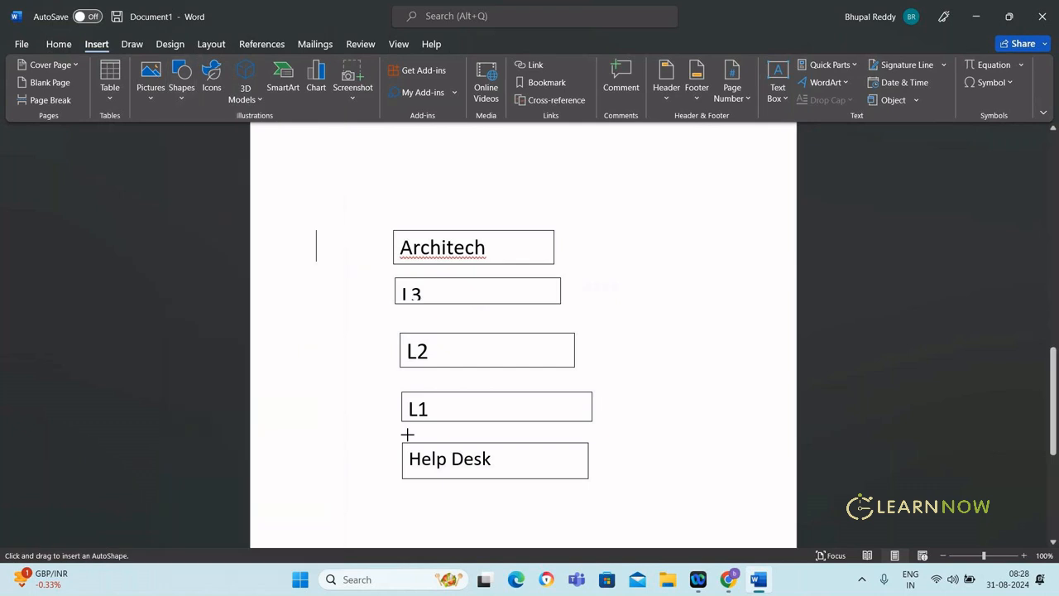
mouse_move(443, 424)
left_mouse_down()
mouse_move(445, 443)
mouse_move(466, 430)
left_mouse_up()
left_click(464, 437)
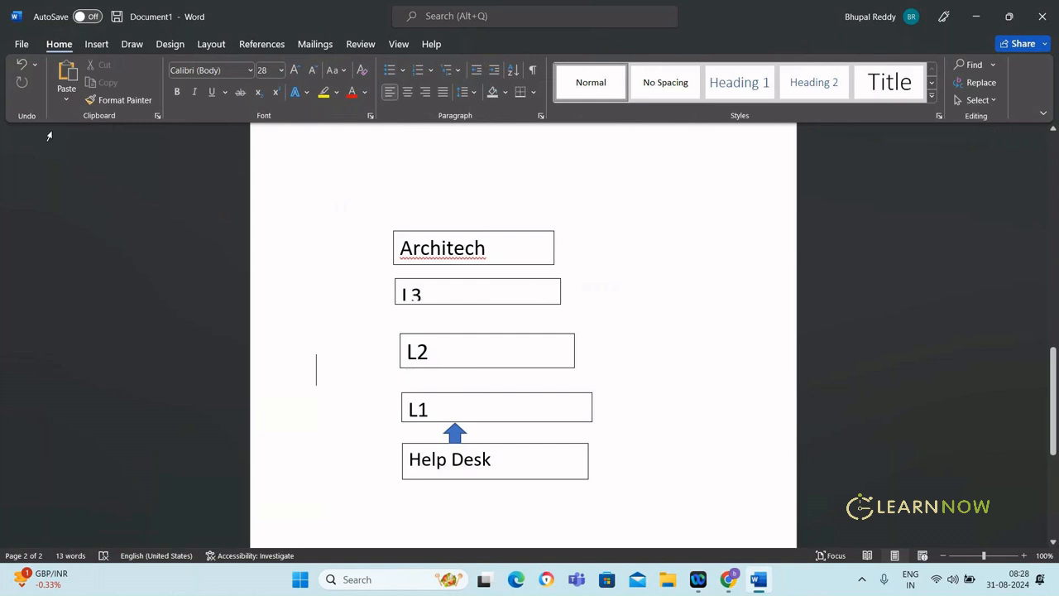
Step: Draw an up-arrow between the L1 and L2 boxes
left_click(103, 47)
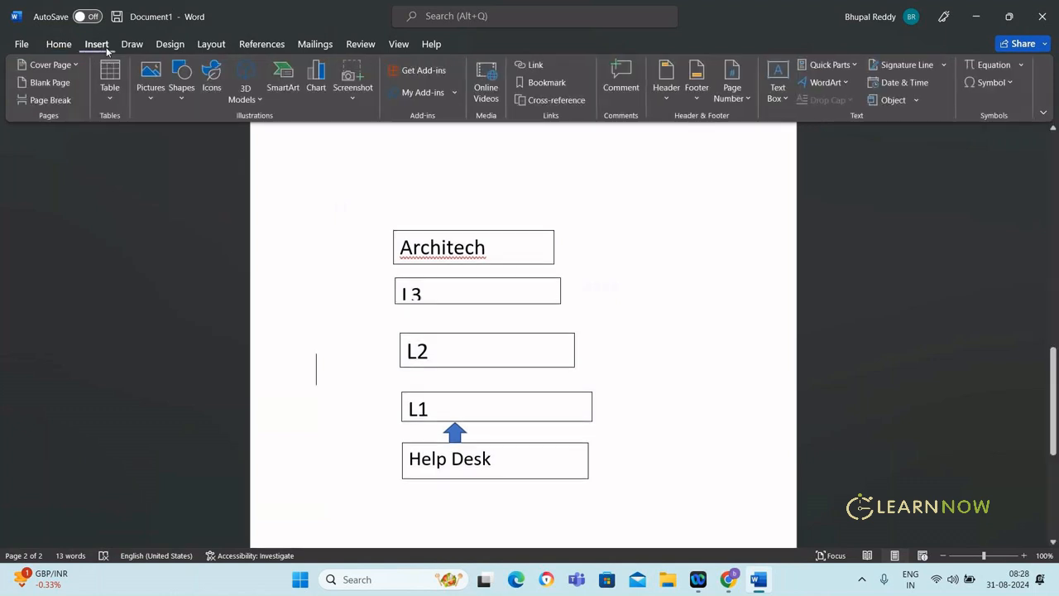
left_click(177, 100)
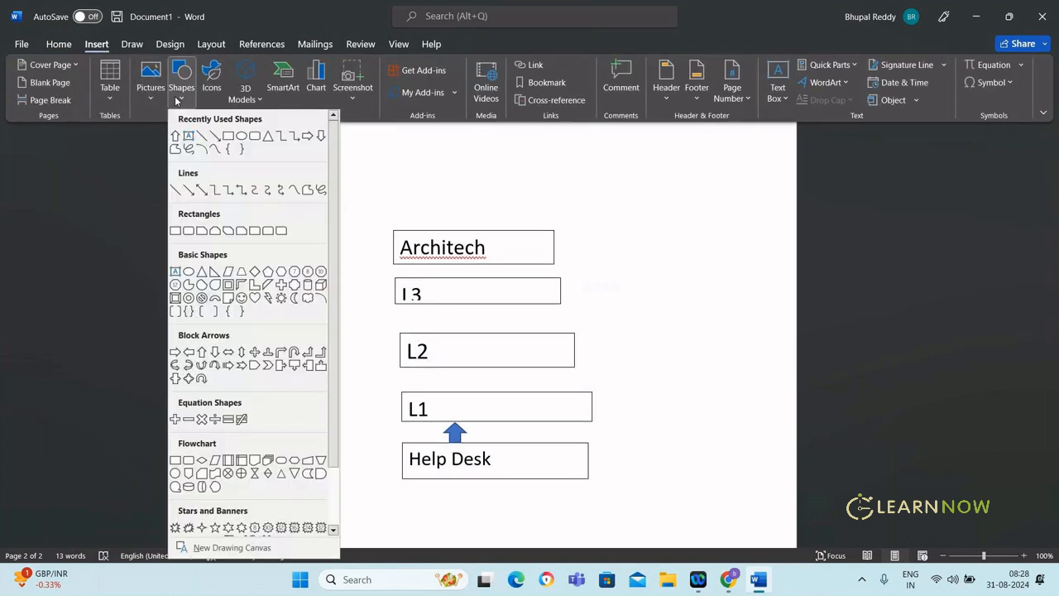
left_click(179, 135)
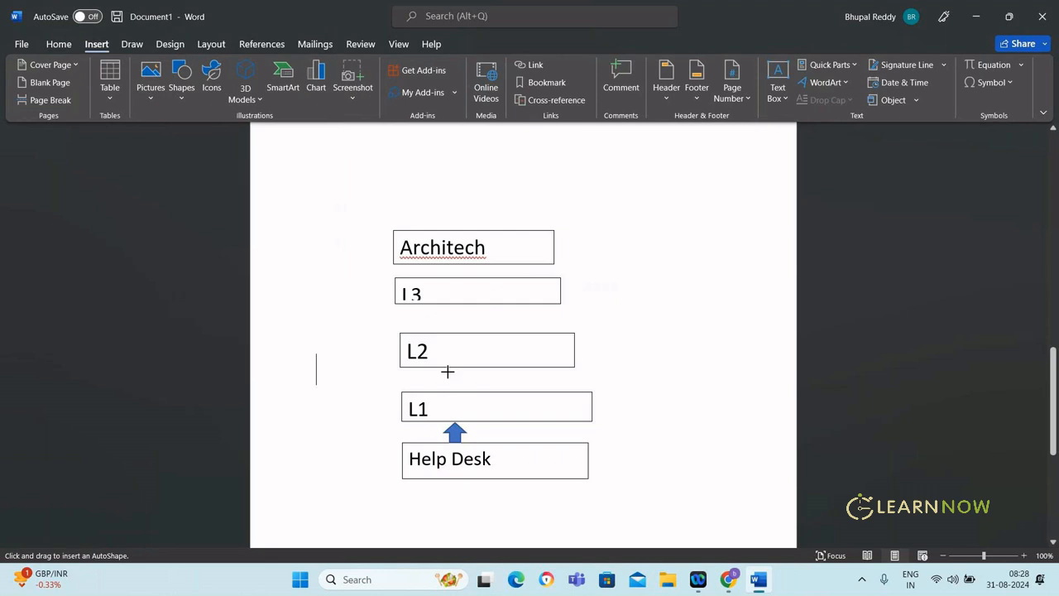
mouse_move(447, 378)
left_mouse_down()
mouse_move(472, 390)
mouse_move(461, 375)
mouse_move(460, 393)
left_mouse_up()
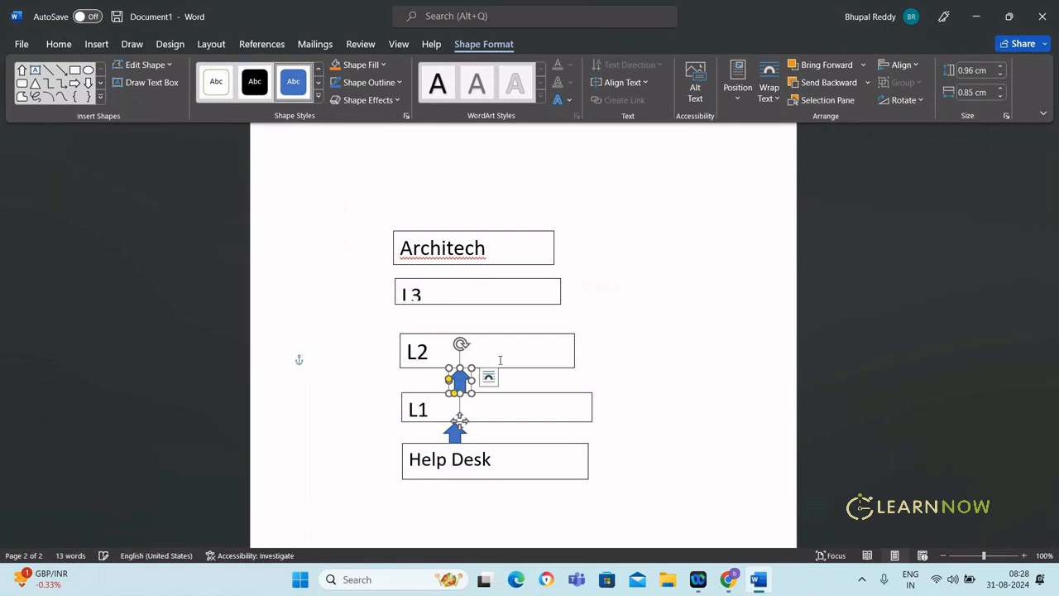
left_click(583, 377)
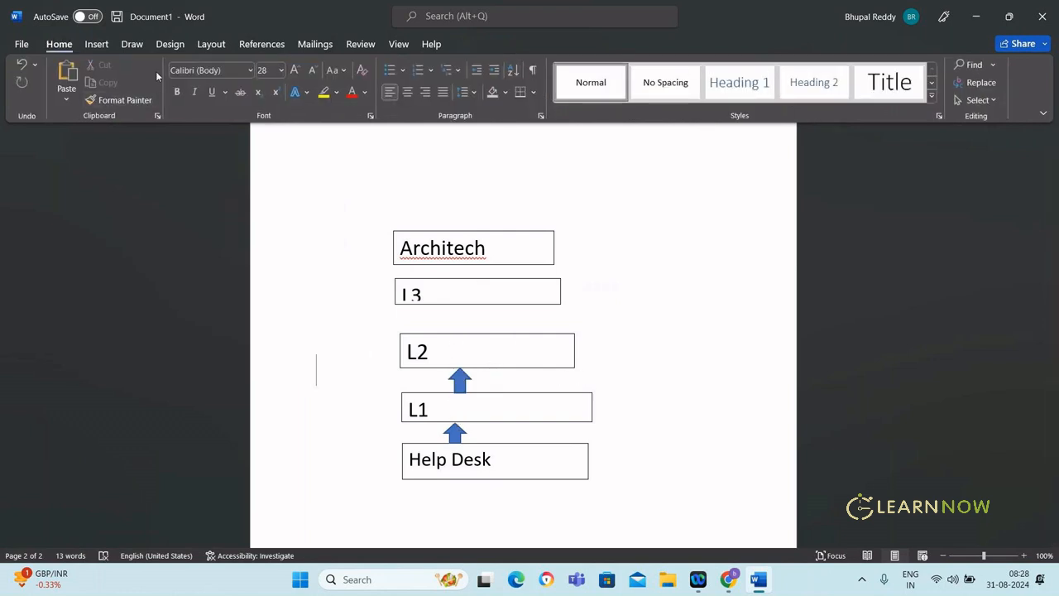
Step: Draw another up-arrow between the L2 and L3 boxes
left_click(98, 45)
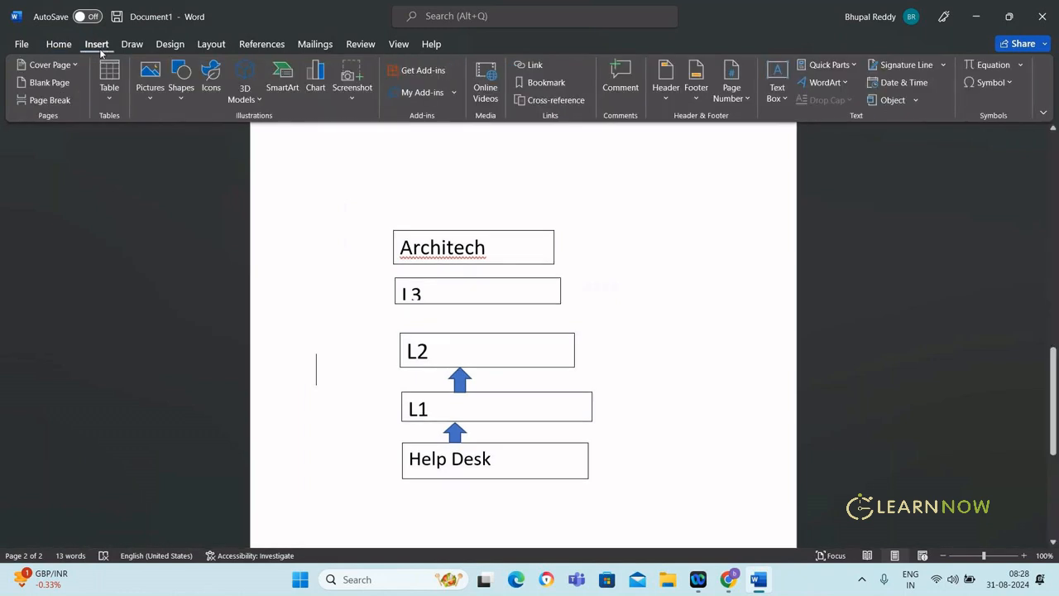
left_click(180, 101)
left_click(176, 135)
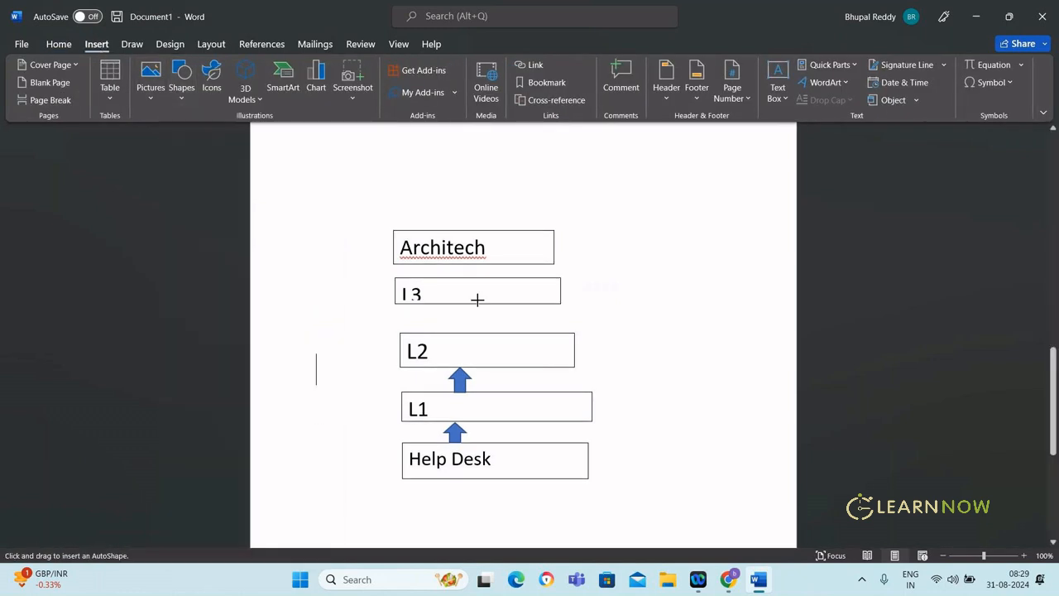
left_click_drag(465, 306, 490, 325)
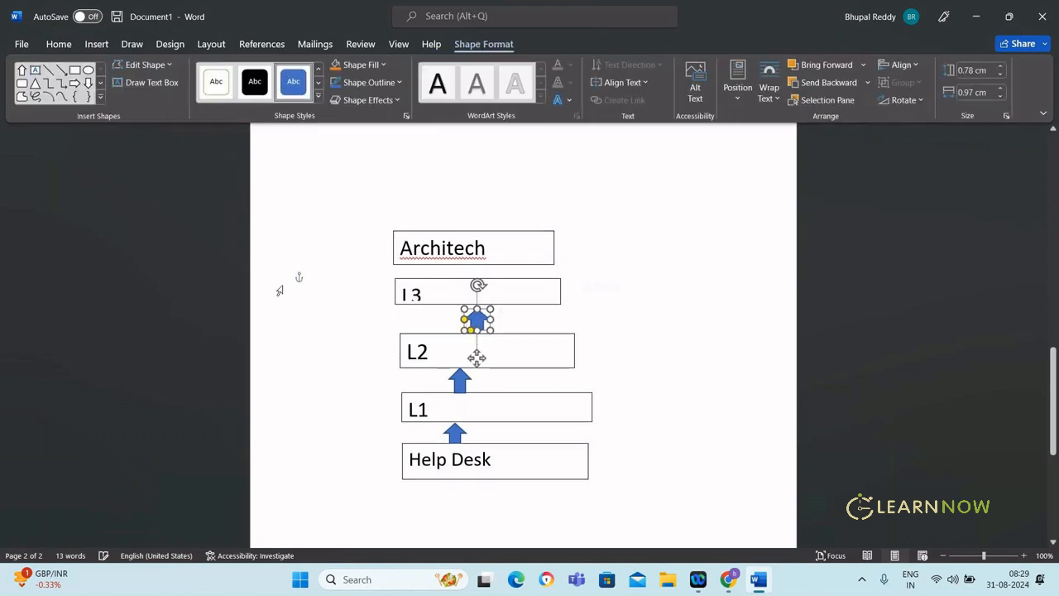
Step: Draw a block Up Arrow shape in the gap between the L3 and Architech boxes
left_click(253, 301)
left_click(324, 331)
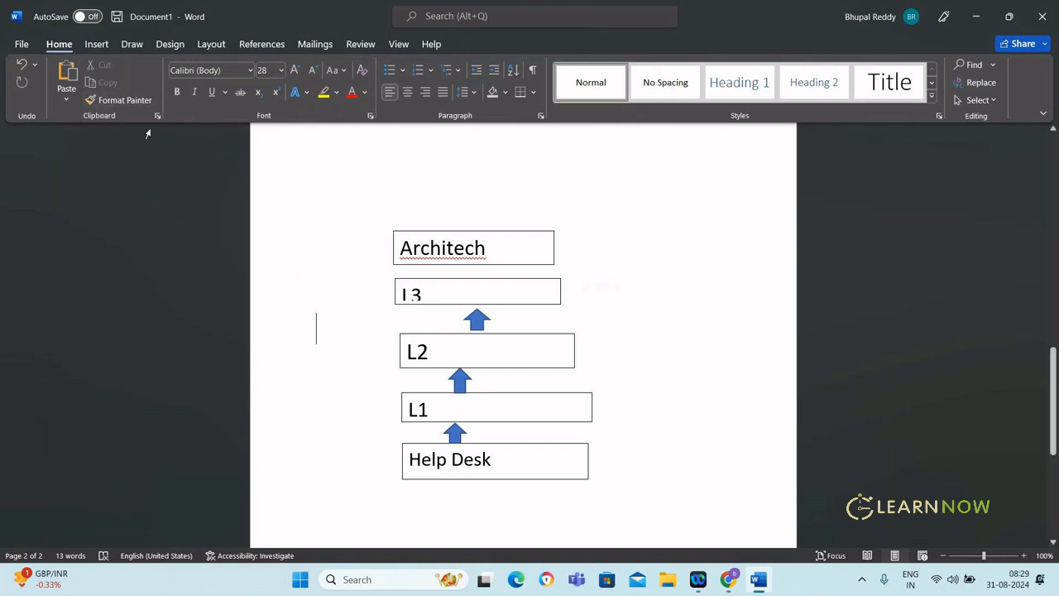
left_click(132, 44)
left_click(96, 46)
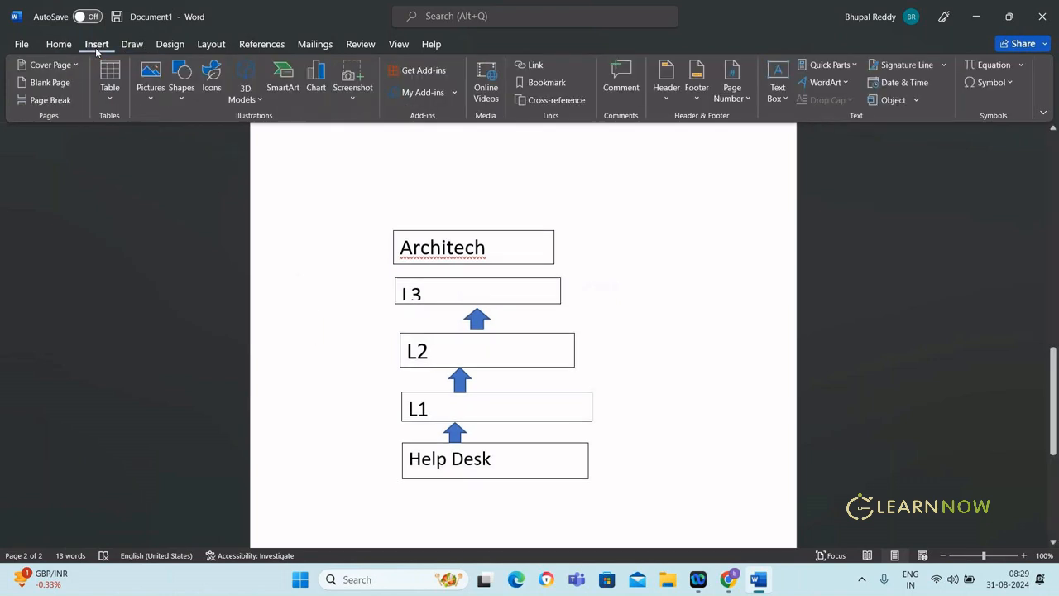
left_click(150, 99)
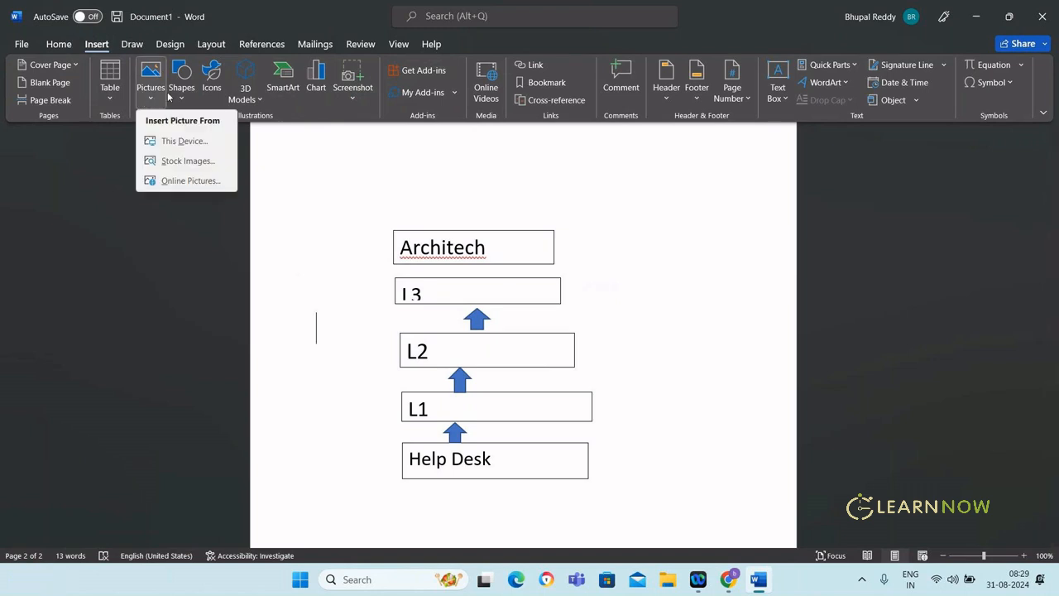
left_click(181, 92)
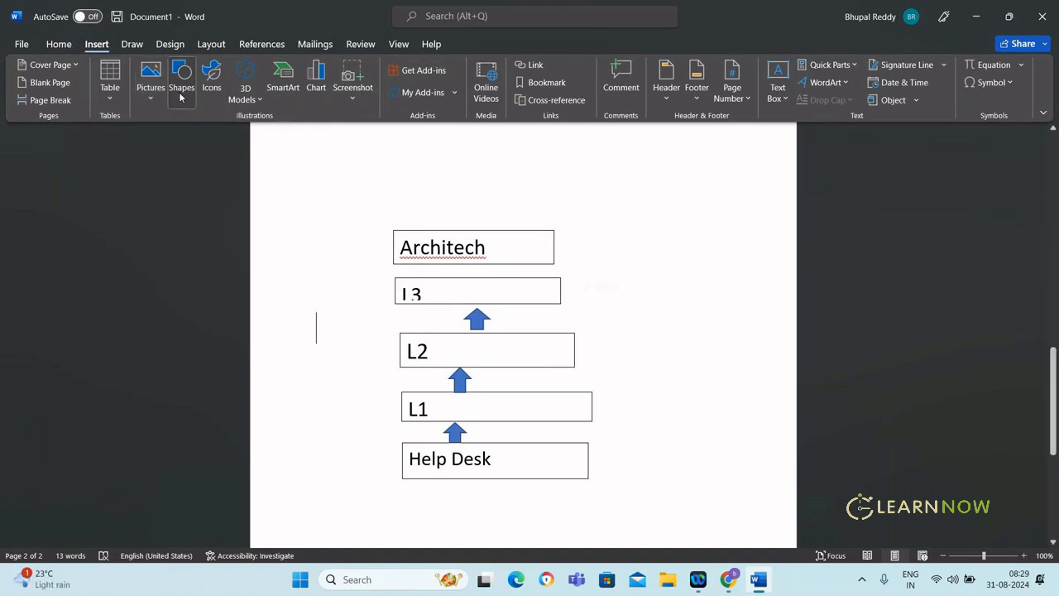
left_click(174, 137)
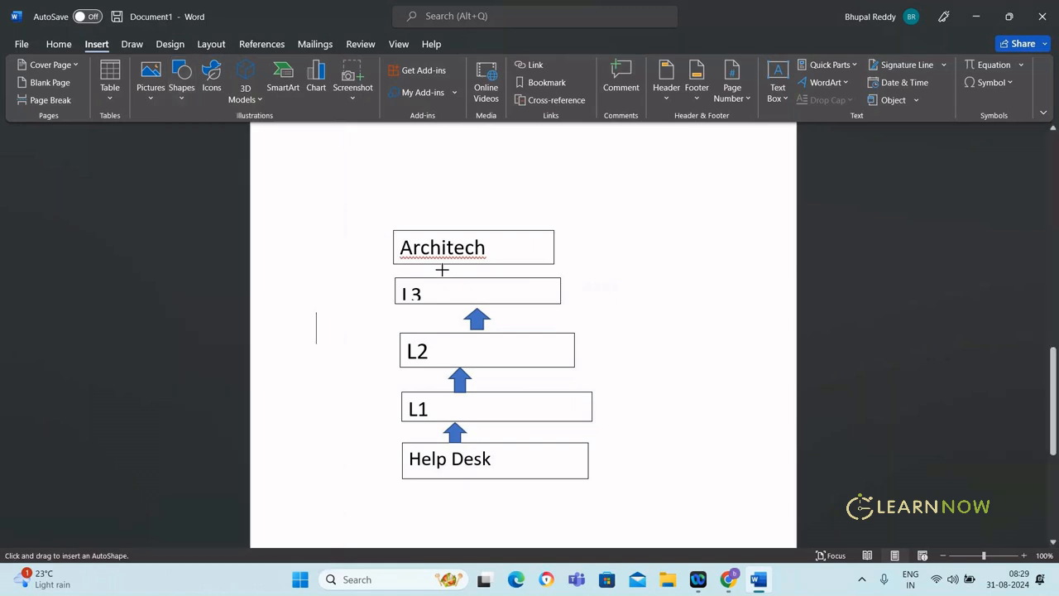
left_click_drag(441, 263, 480, 282)
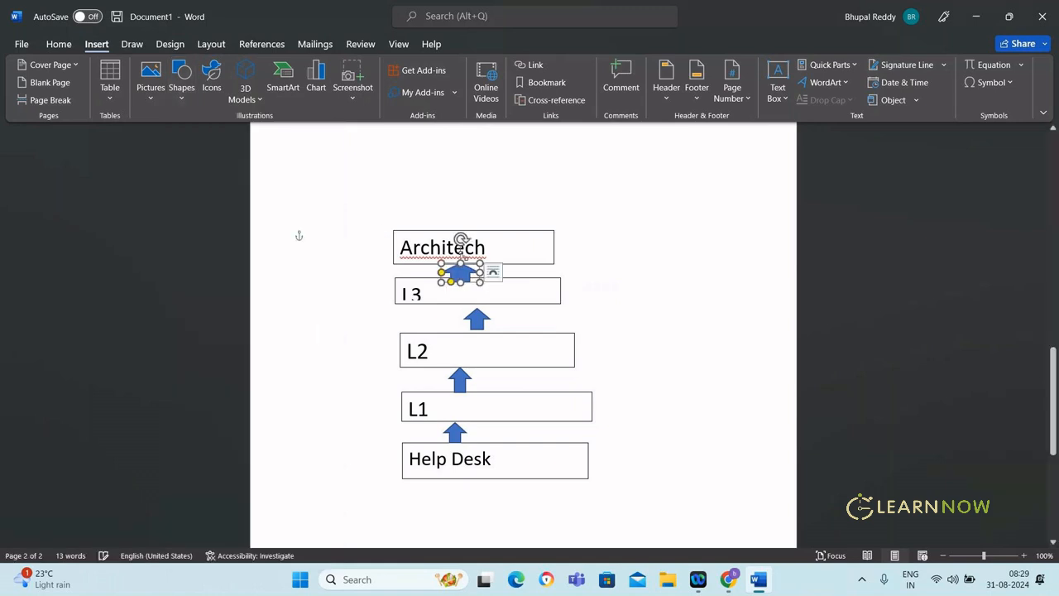
left_click(403, 183)
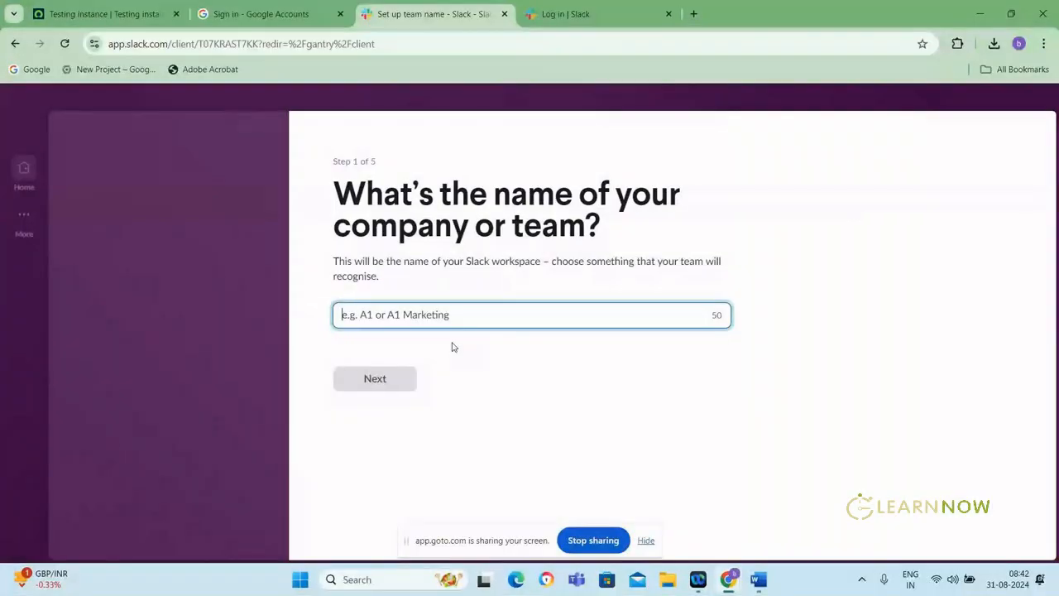
Step: Name the workspace 'Learn Now' and replace the prefilled profile name with your own name
type("Learn No")
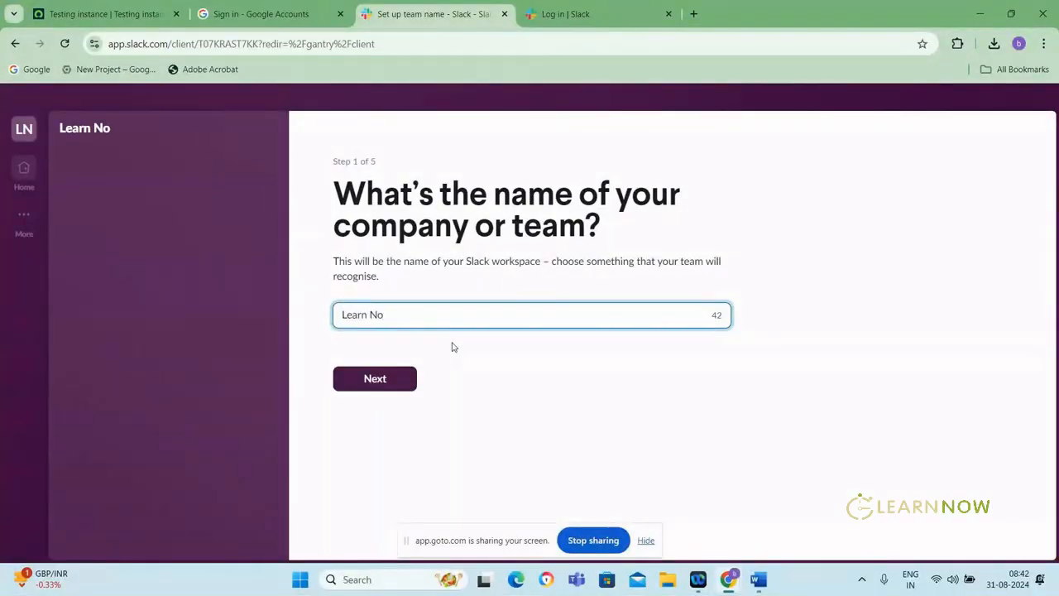
type("w")
left_click(398, 389)
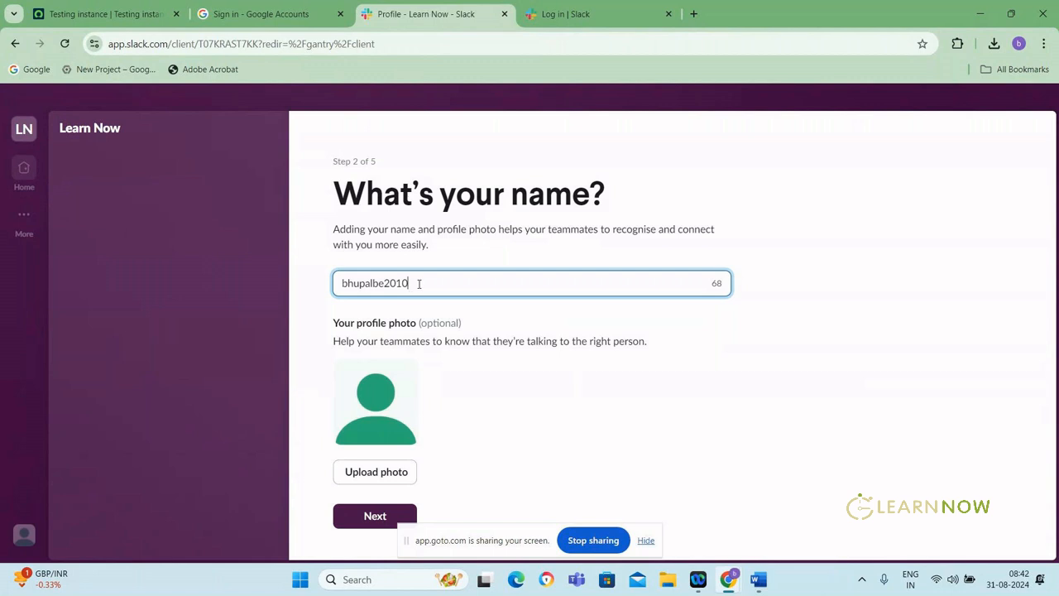
left_click_drag(406, 283, 342, 287)
key("BackSpace")
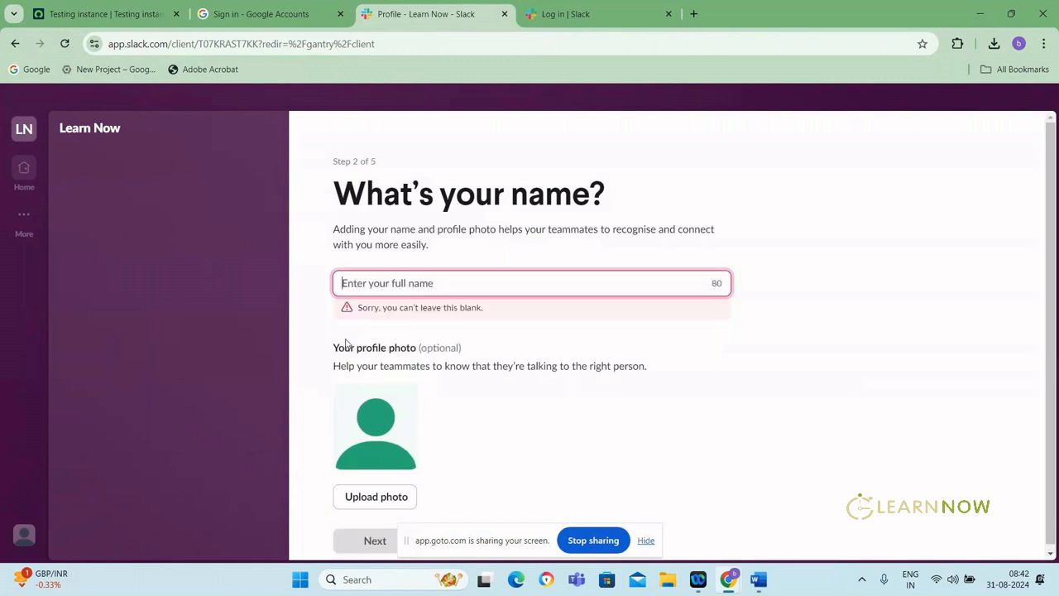
type("Bhupal")
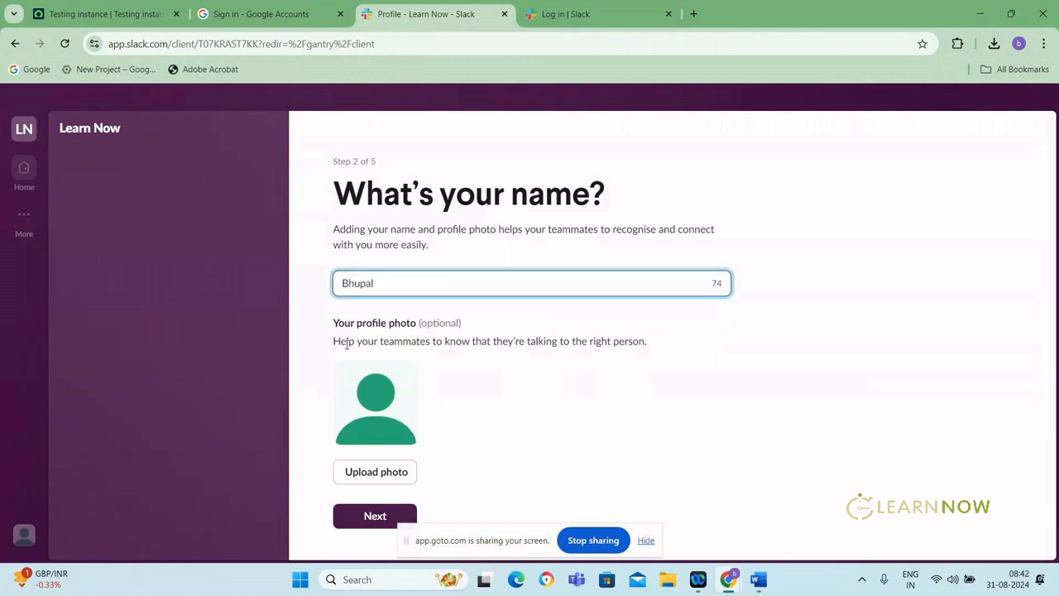
left_click(370, 517)
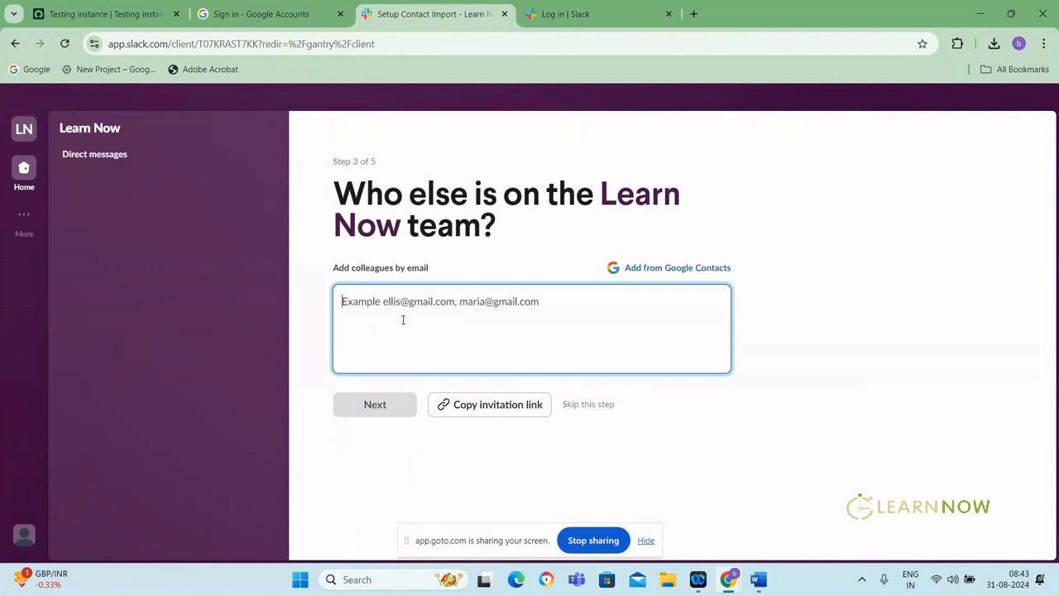
Step: Add one colleague's e-mail address as an invitee to Learn Now and continue
left_click(645, 540)
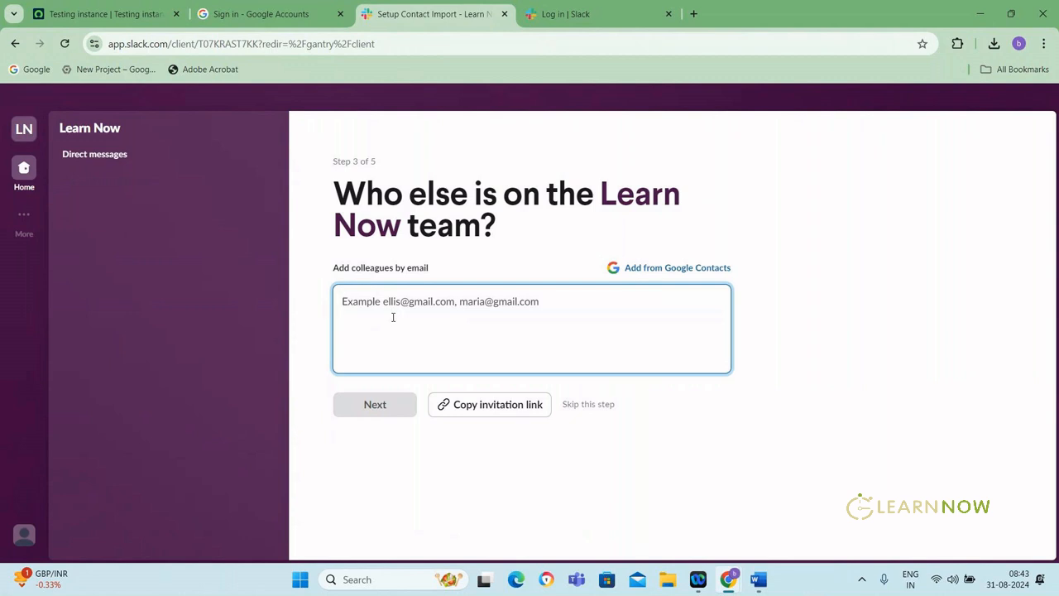
type("ler")
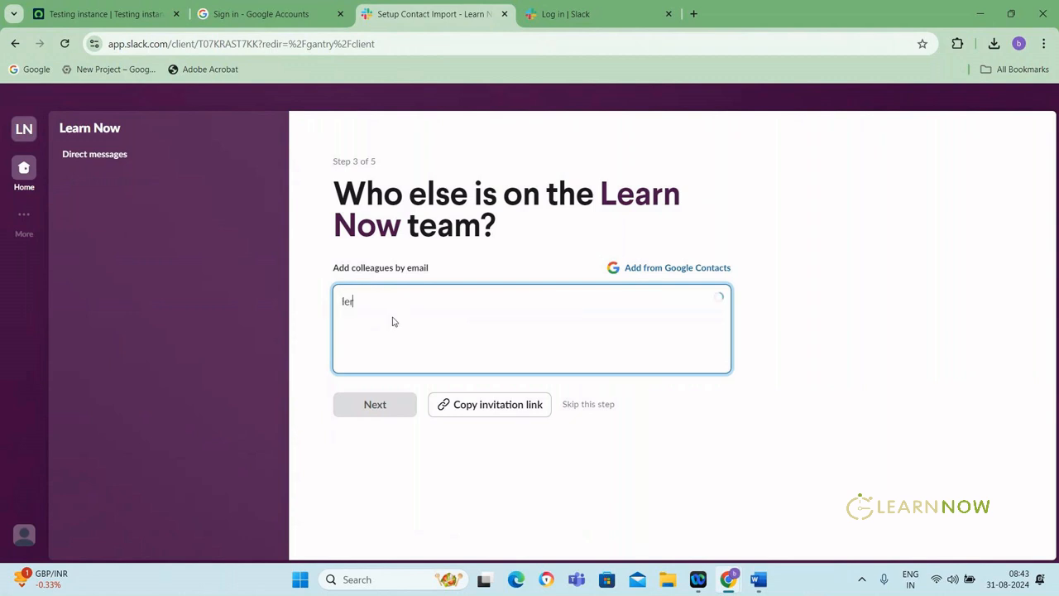
key("BackSpace")
key("BackSpace")
key("BackSpace")
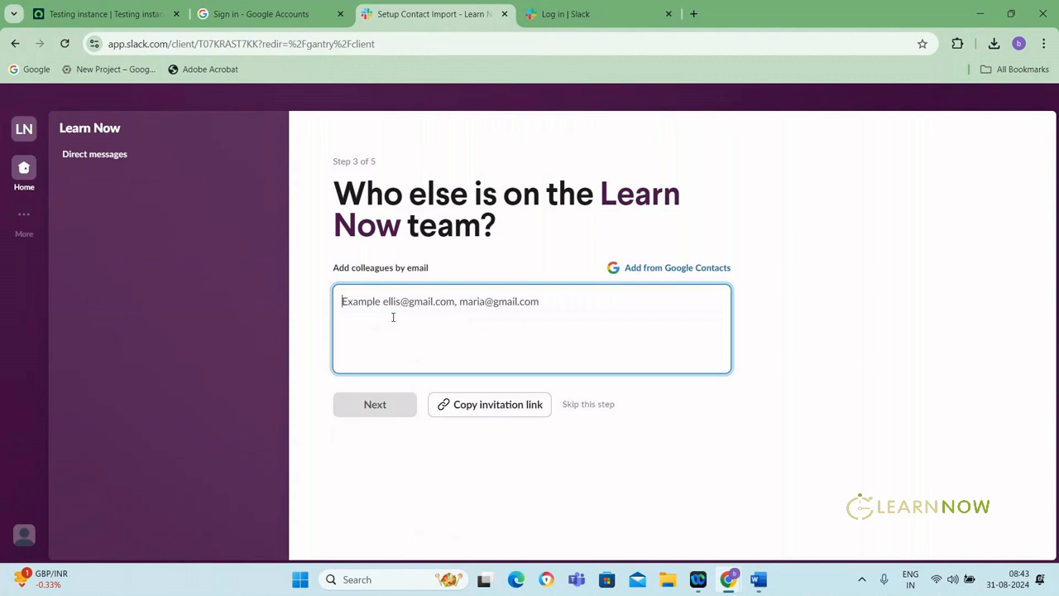
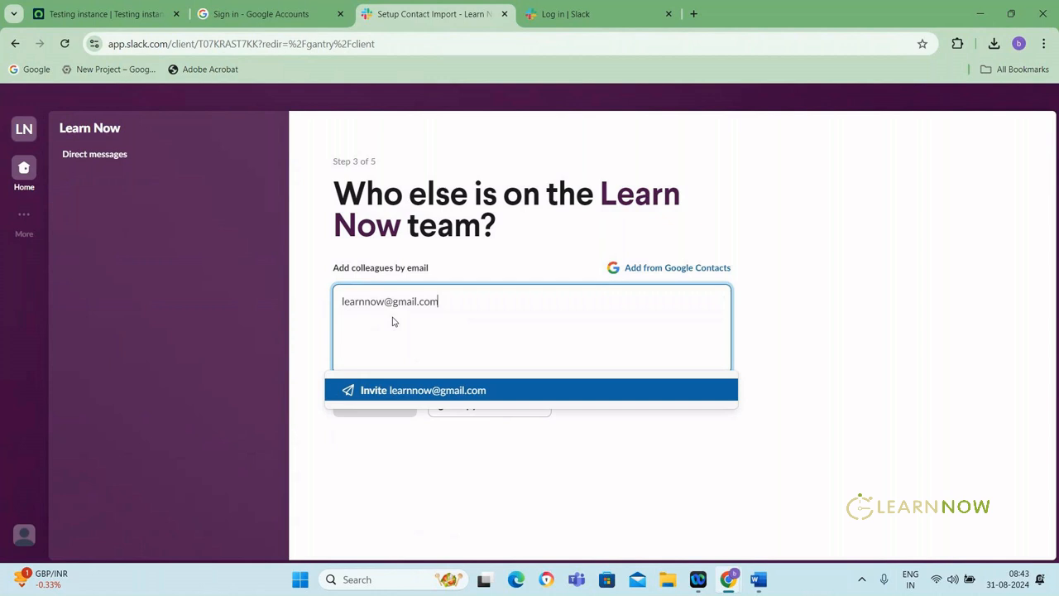
left_click(373, 393)
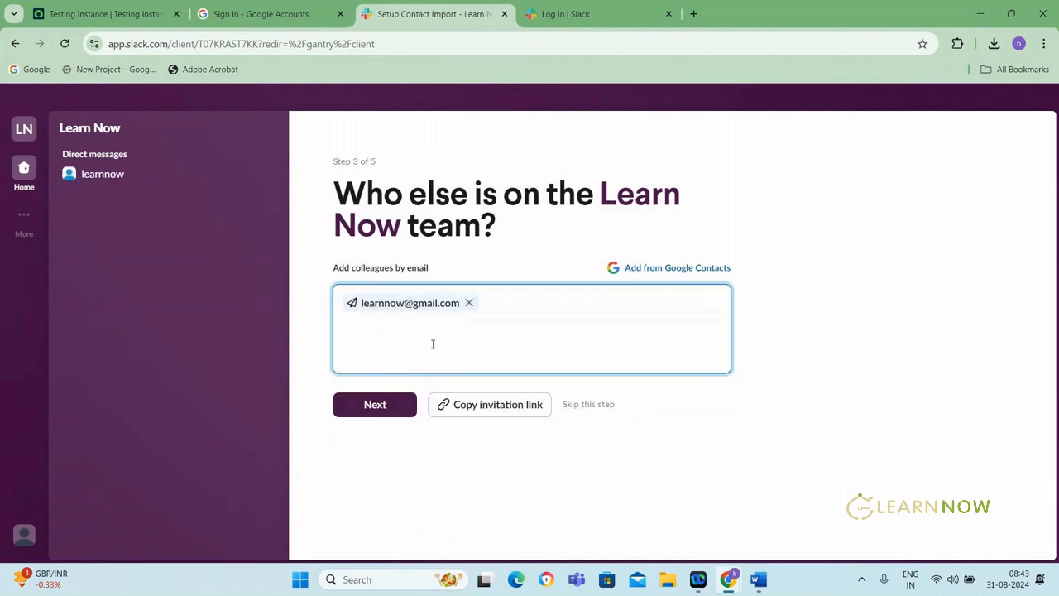
left_click(405, 405)
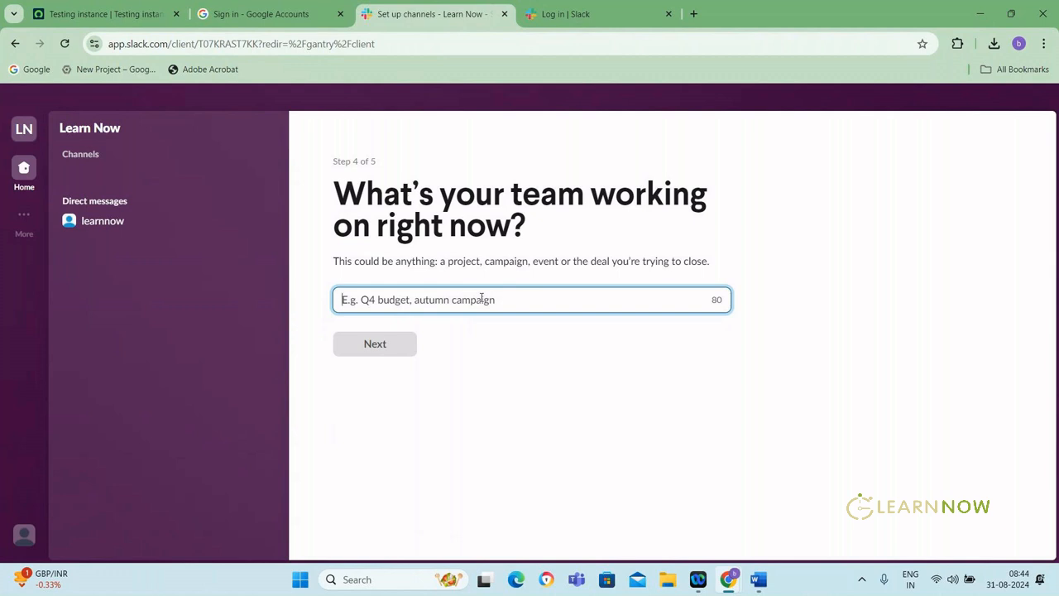
Step: Enter 'Service Development' as the team's project and start on the free plan
type("Se")
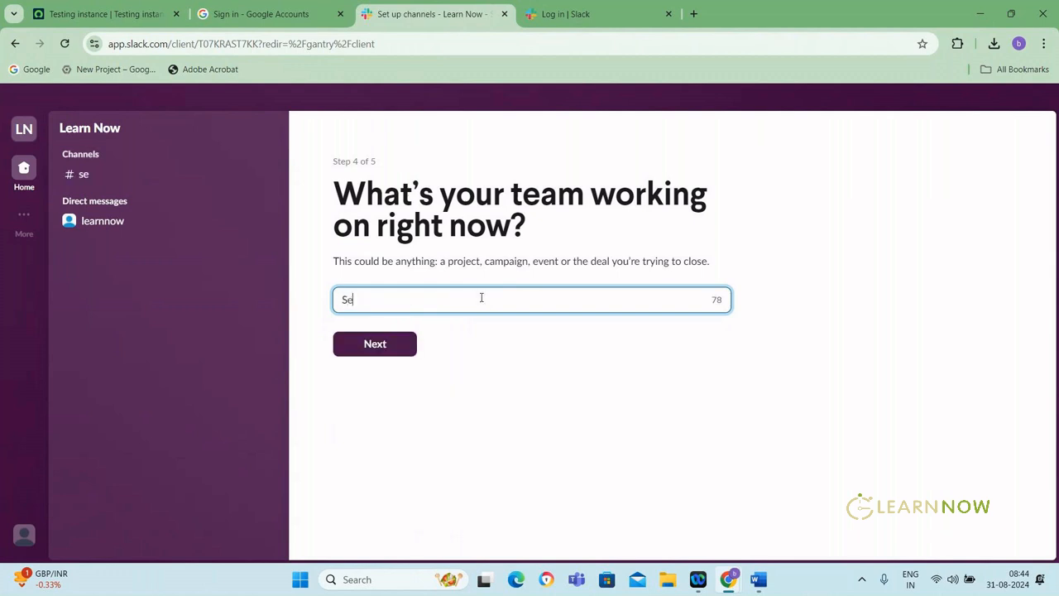
type("rvice Devel")
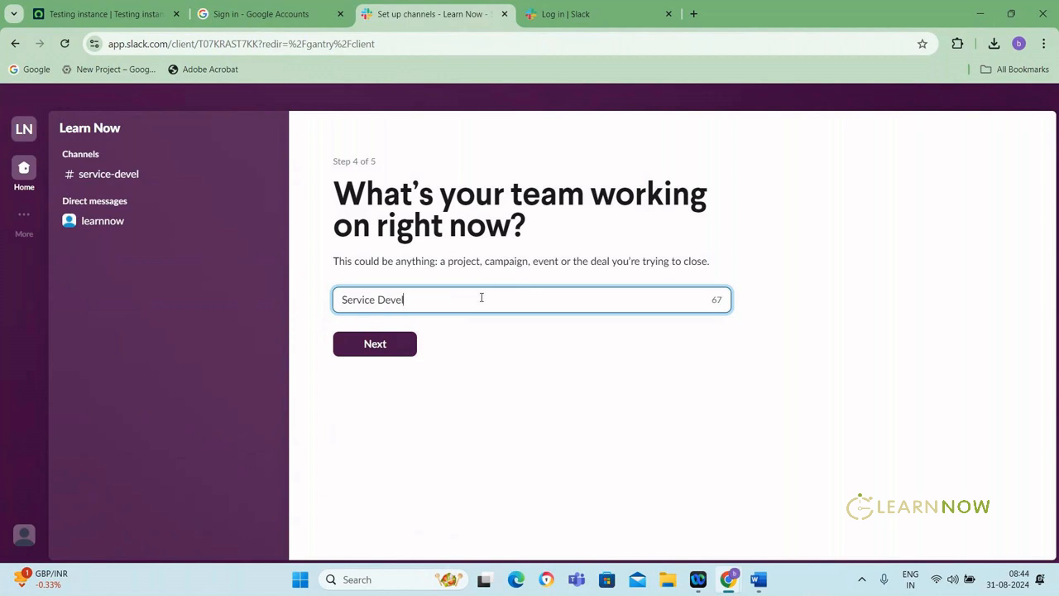
type("opment")
left_click(377, 343)
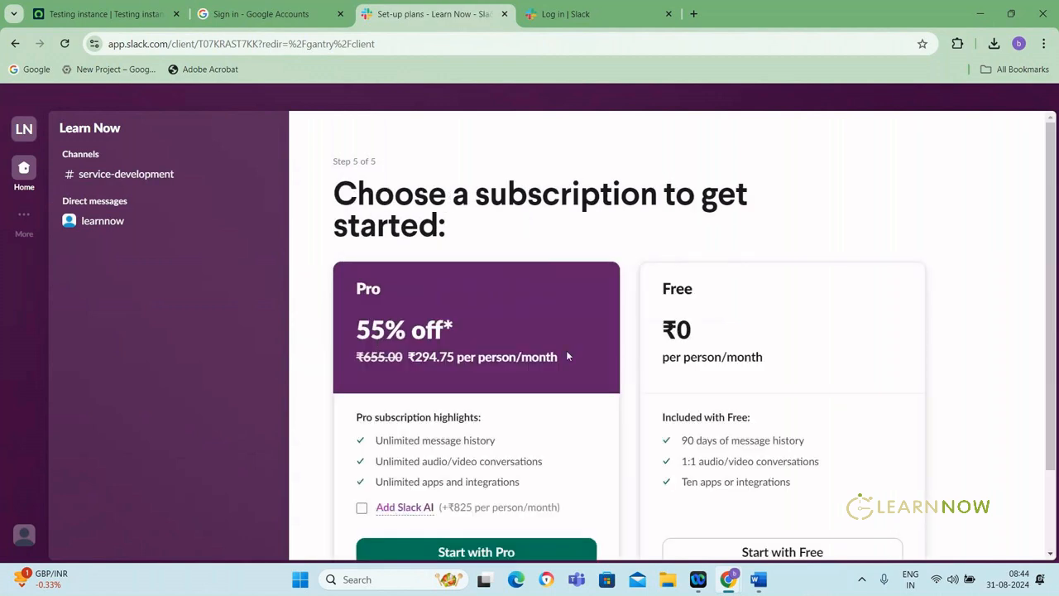
scroll(567, 356, "down", 1)
left_click(816, 456)
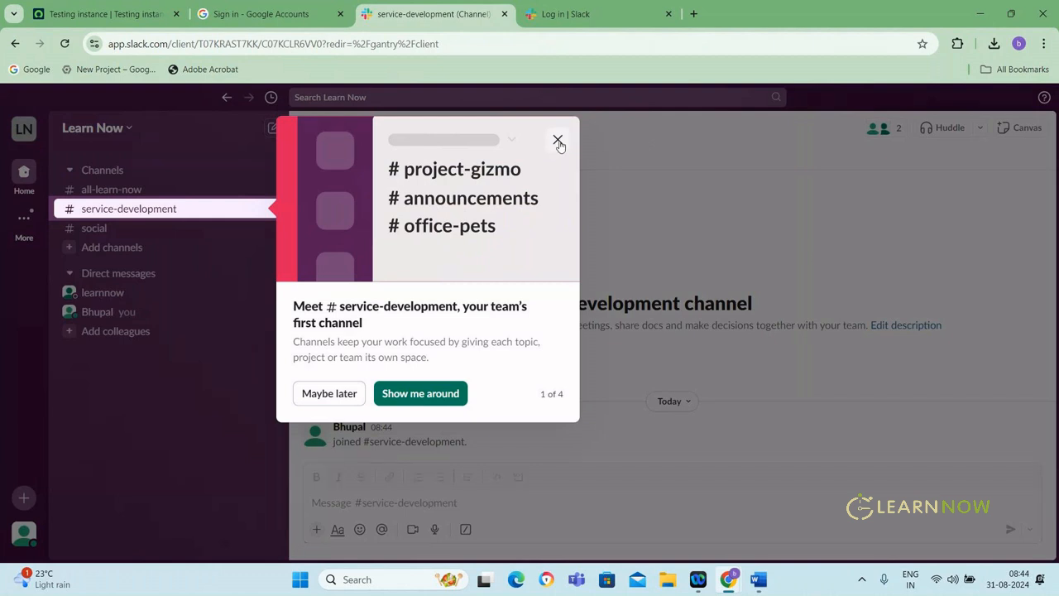
Step: Dismiss the channel tour and browse the workspace switcher, Create menu and Invite people dialog
left_click(557, 141)
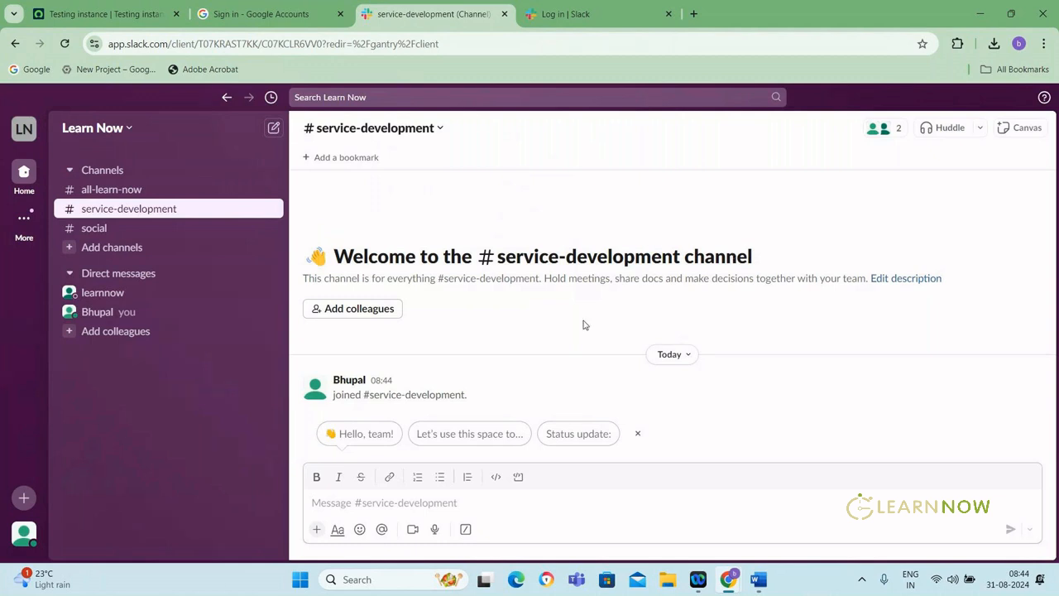
left_click(24, 133)
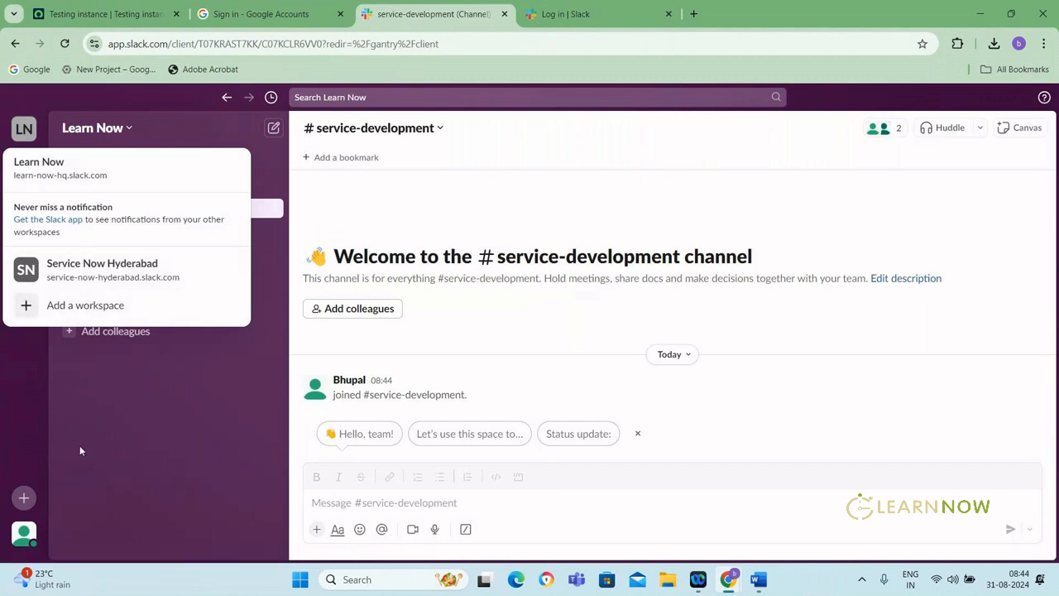
left_click(23, 498)
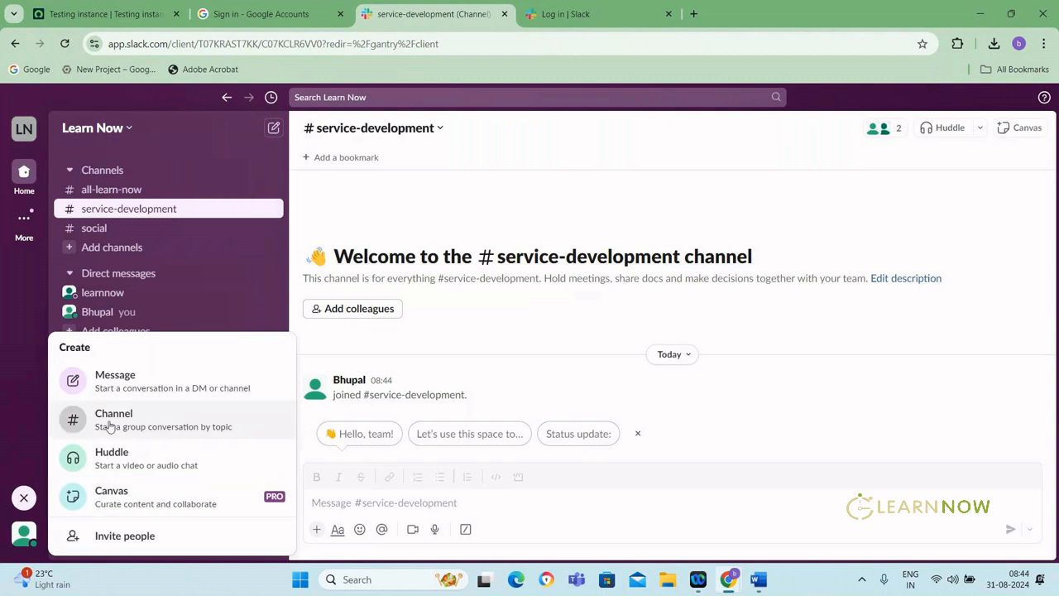
left_click(138, 544)
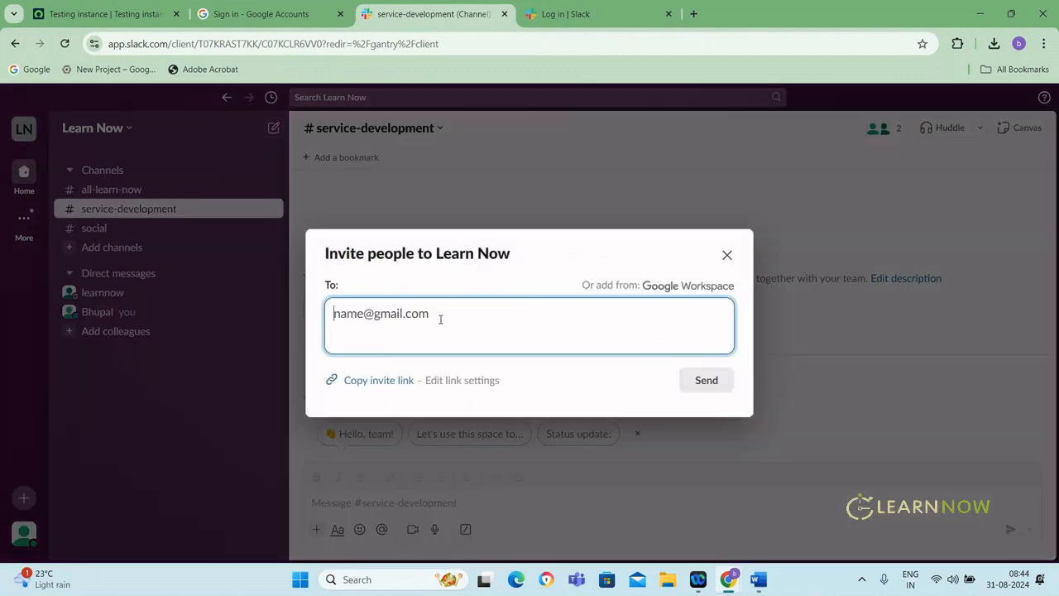
left_click(727, 258)
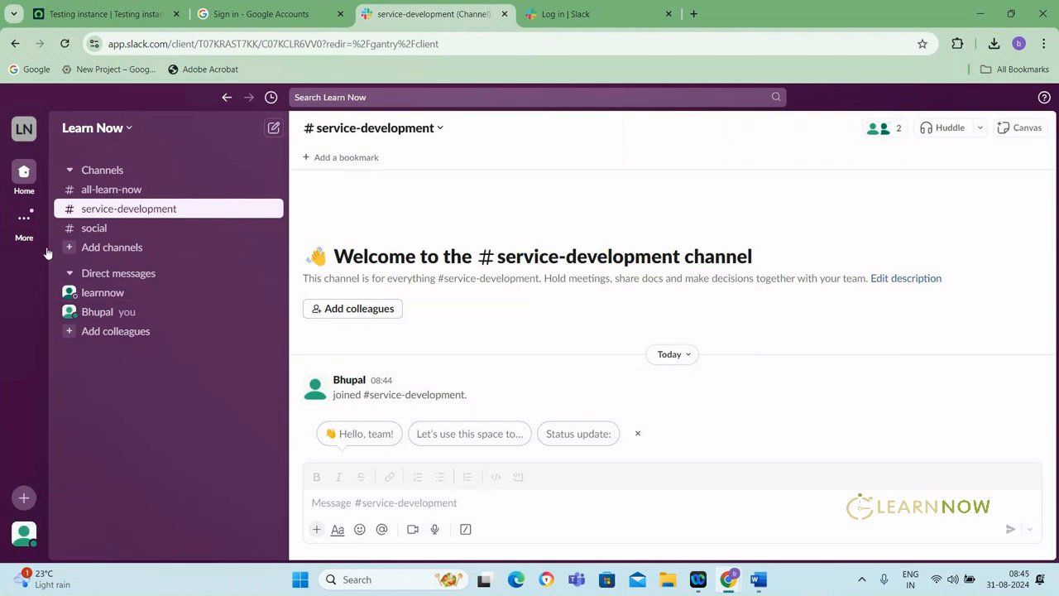
Step: Show the More list with Automations, Huddles, Canvases and External connections
left_click(29, 218)
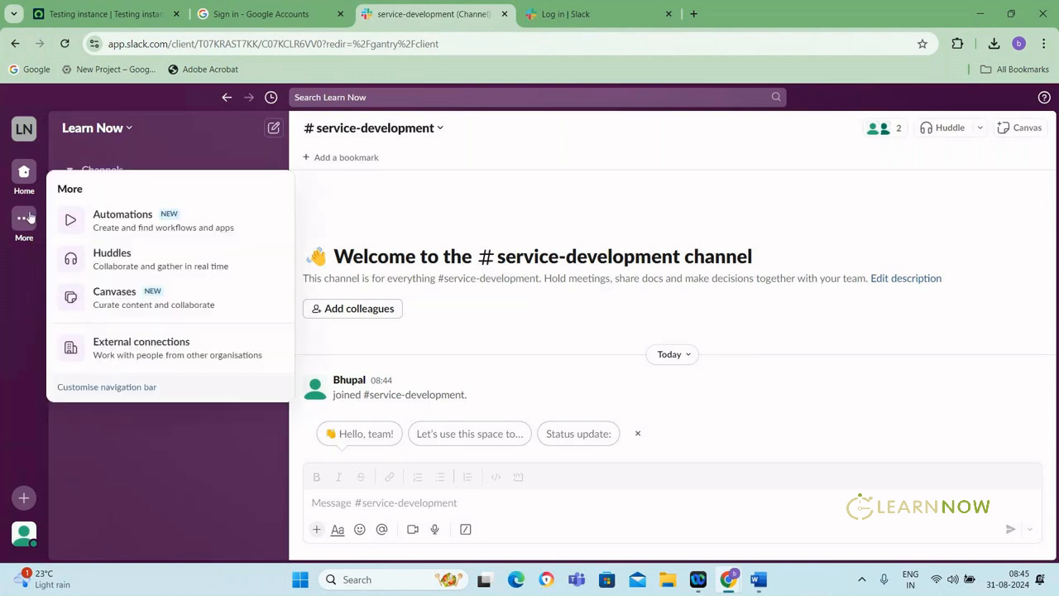
left_click(31, 219)
left_click(31, 218)
Step: Search for 'service no' and bring up the ServiceNow for Slack App Directory page
left_click(381, 98)
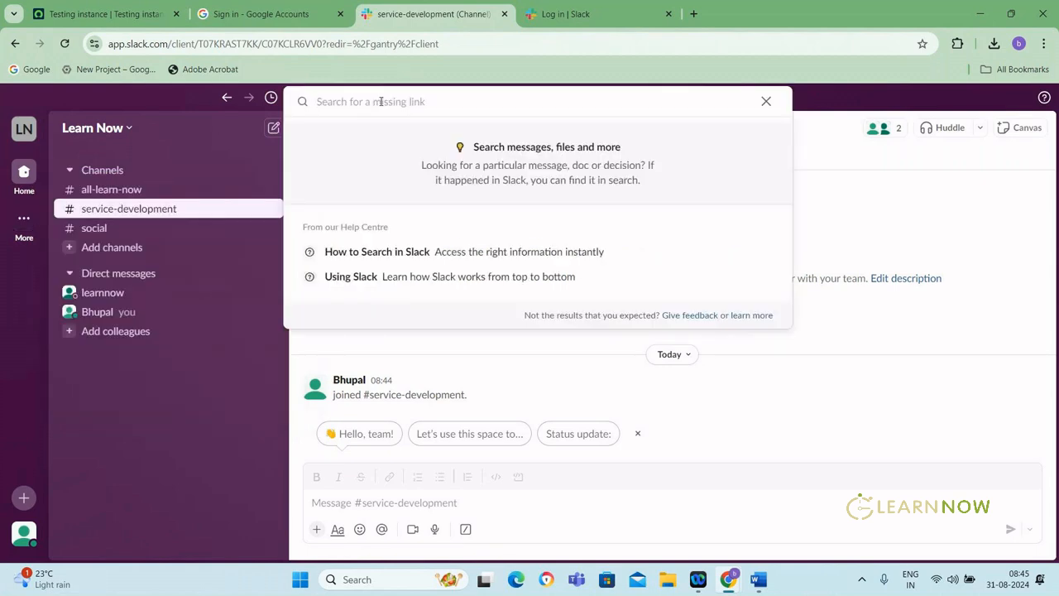
type("ap")
key("BackSpace")
key("BackSpace")
type("service")
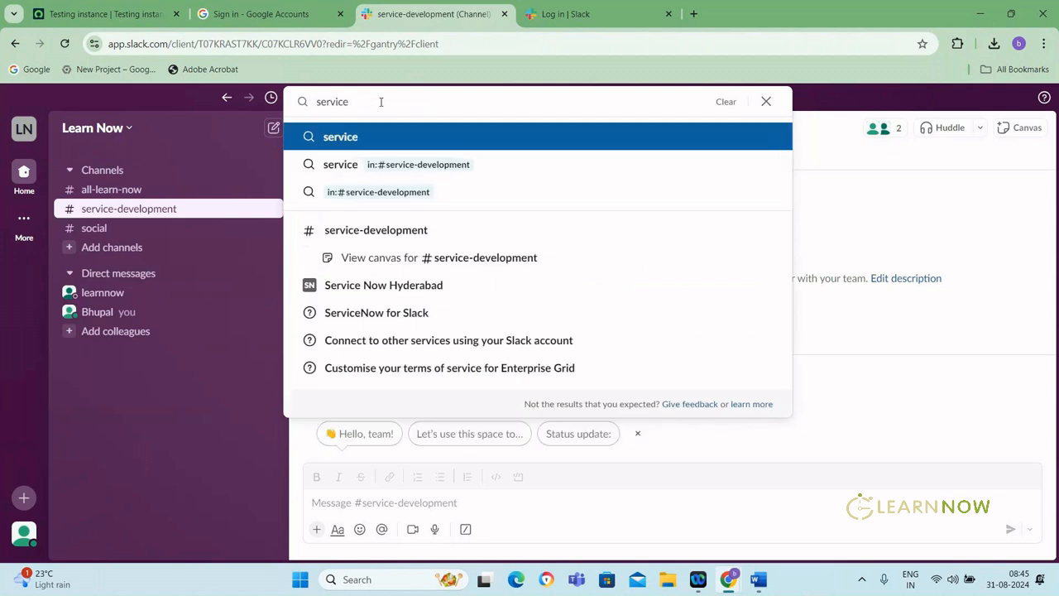
type(" n")
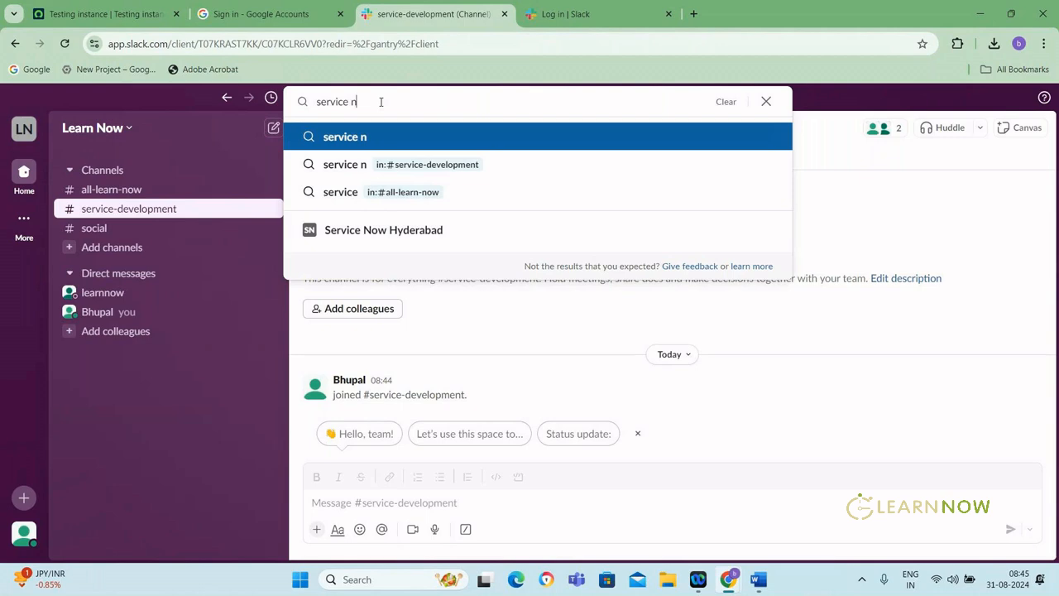
type("o")
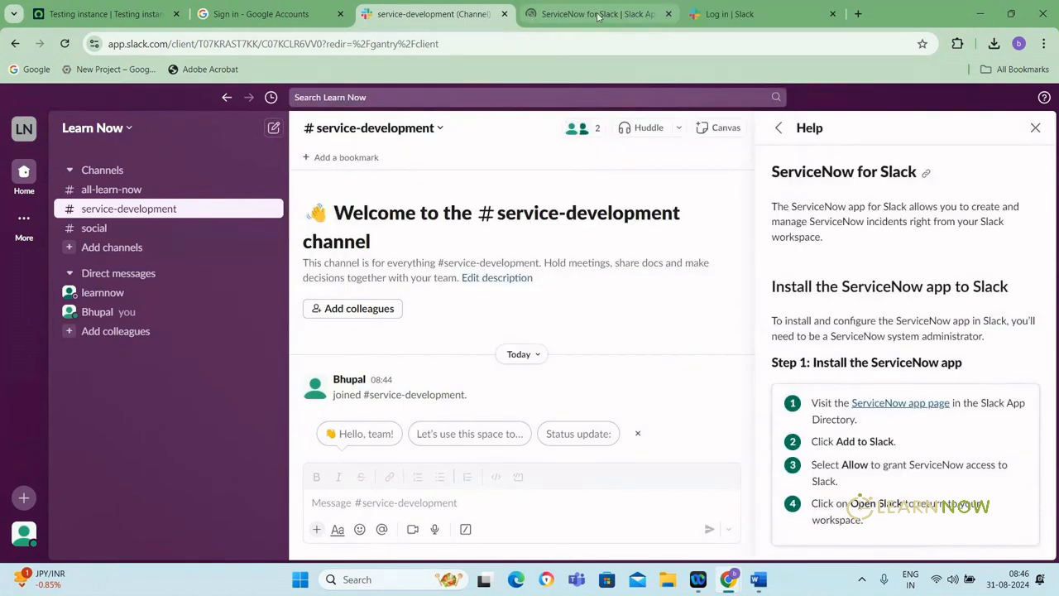
left_click(597, 15)
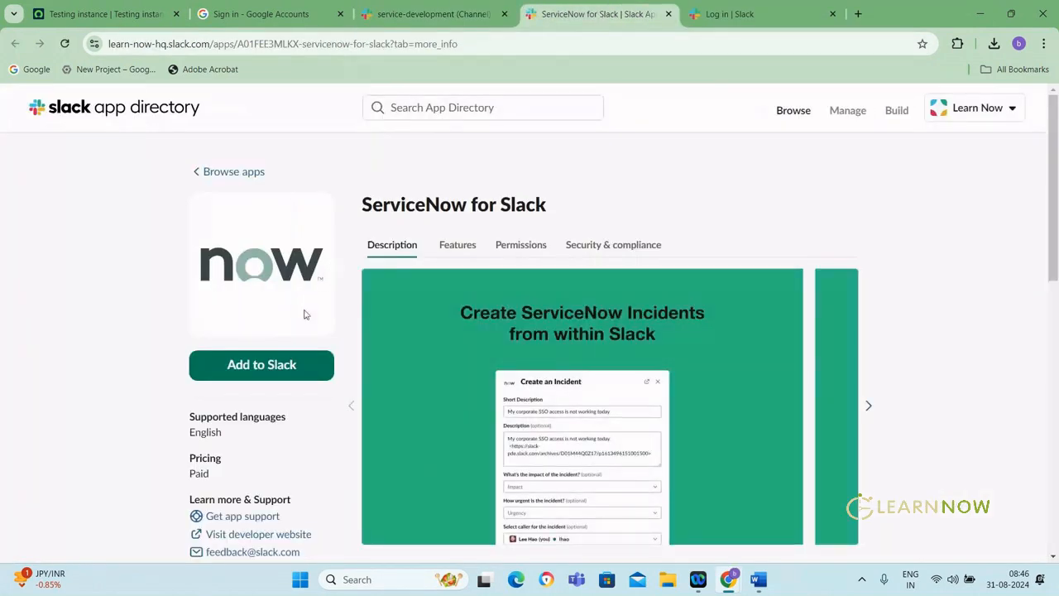
scroll(352, 272, "down", 1)
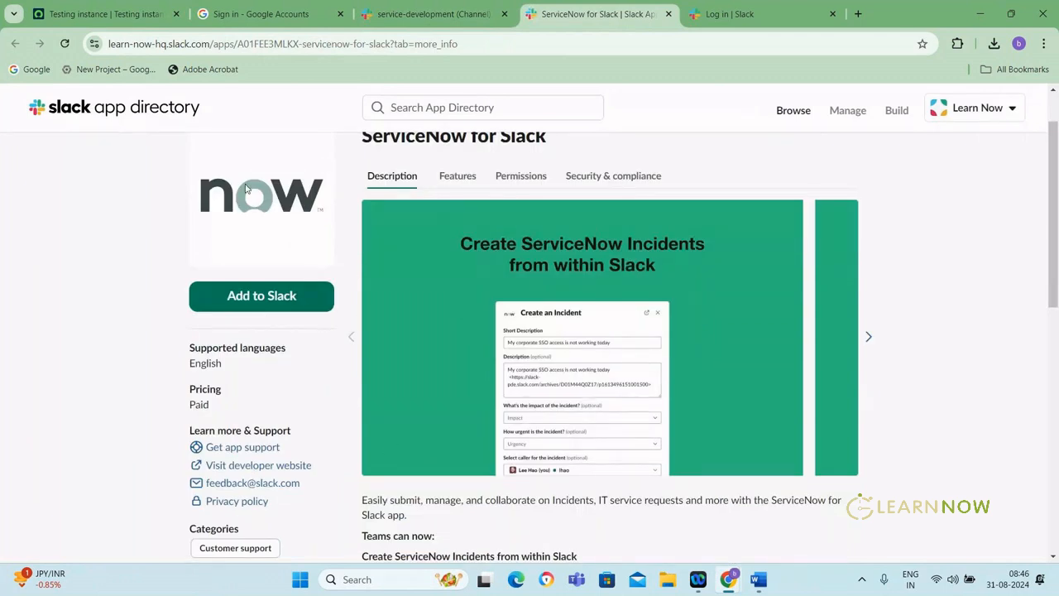
scroll(464, 369, "up", 1)
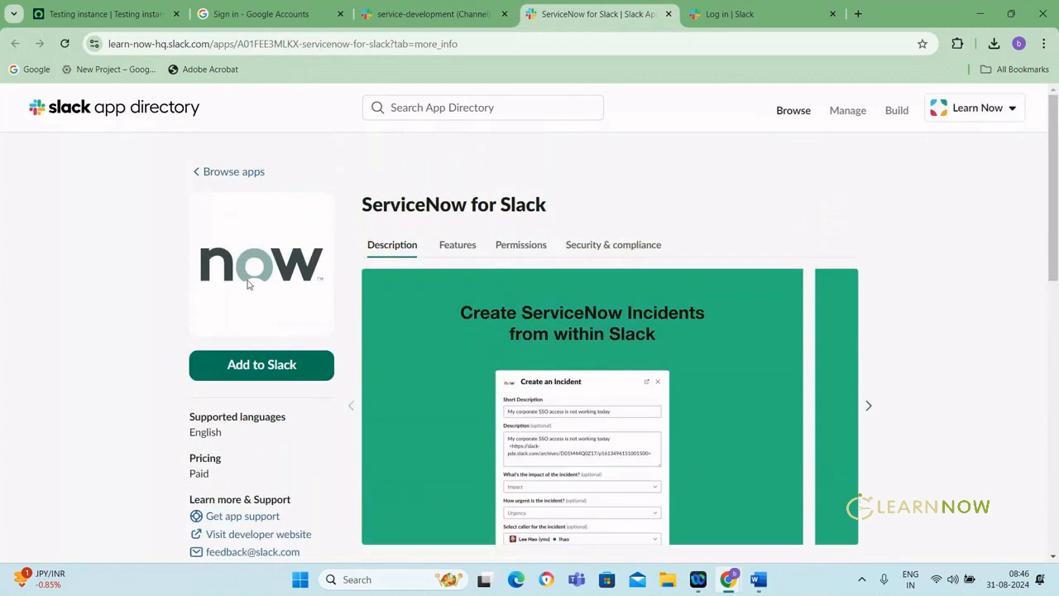
Step: Start installing ServiceNow for Slack via Add to Slack on the directory and landing pages
left_click(278, 370)
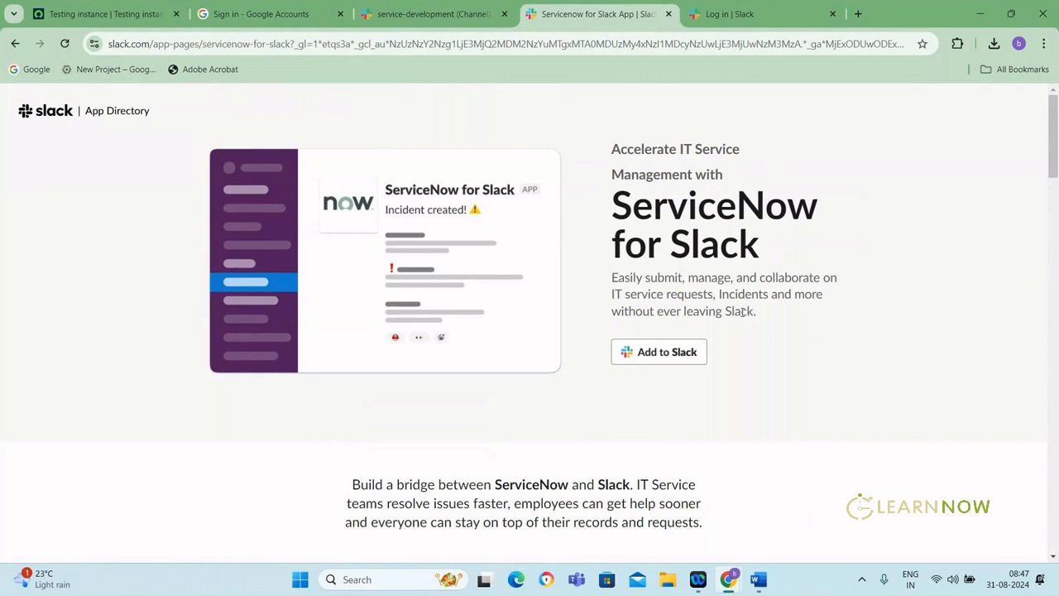
left_click(685, 361)
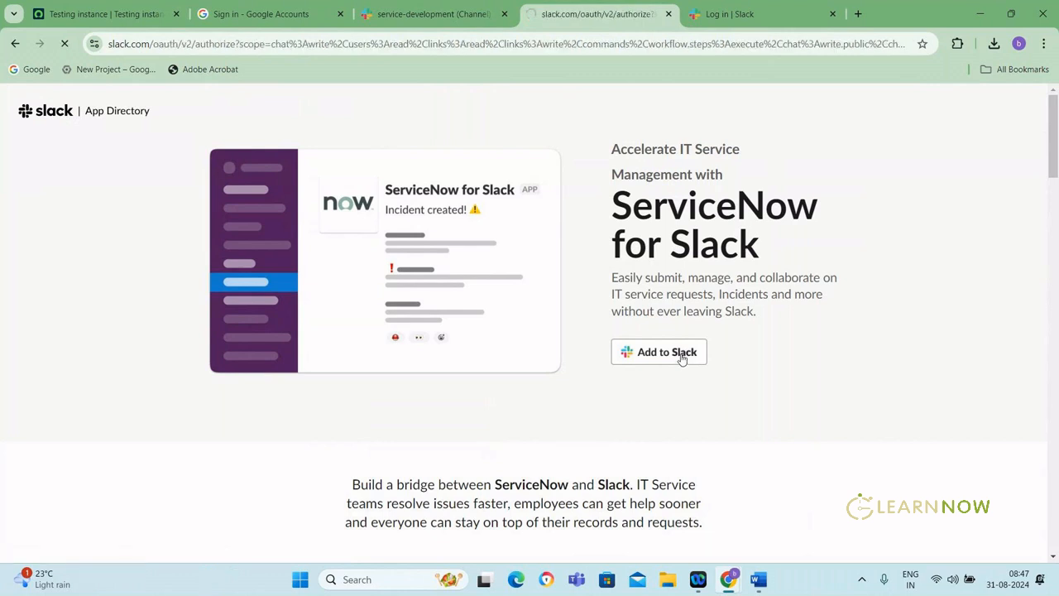
Step: Review and allow ServiceNow for Slack's requested permissions for the Learn Now workspace
scroll(651, 353, "down", 1)
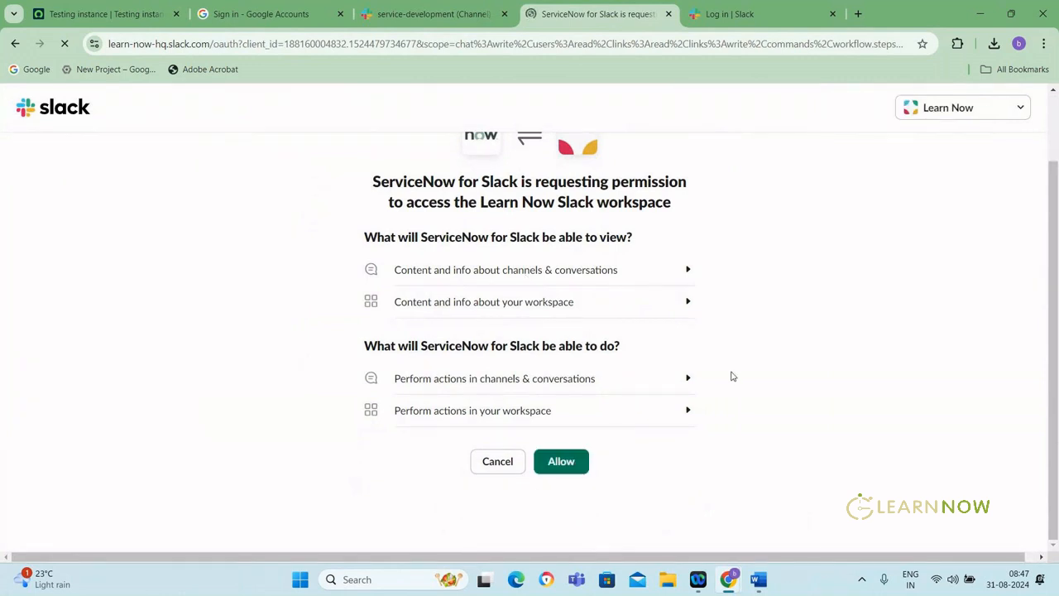
scroll(732, 376, "up", 1)
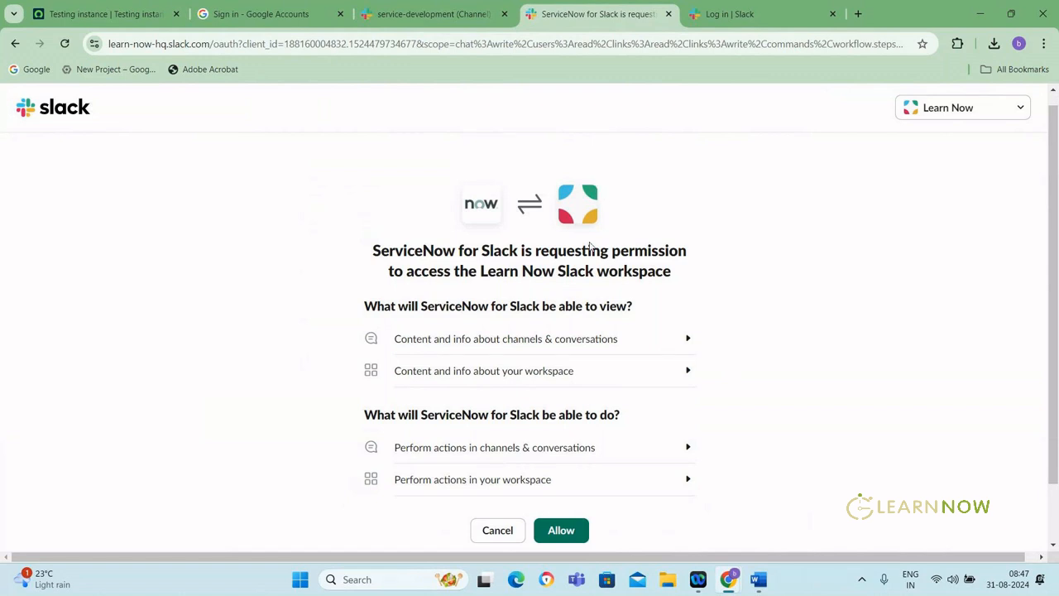
left_click(574, 533)
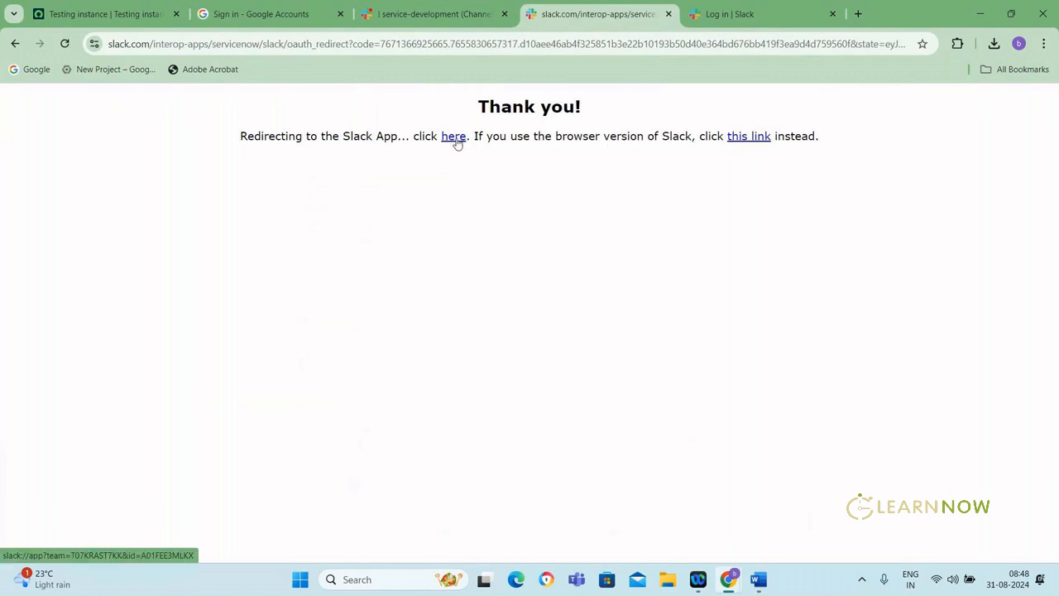
Step: Close the redirect and login tabs and open the ServiceNow for Slack conversation under Apps
left_click(668, 14)
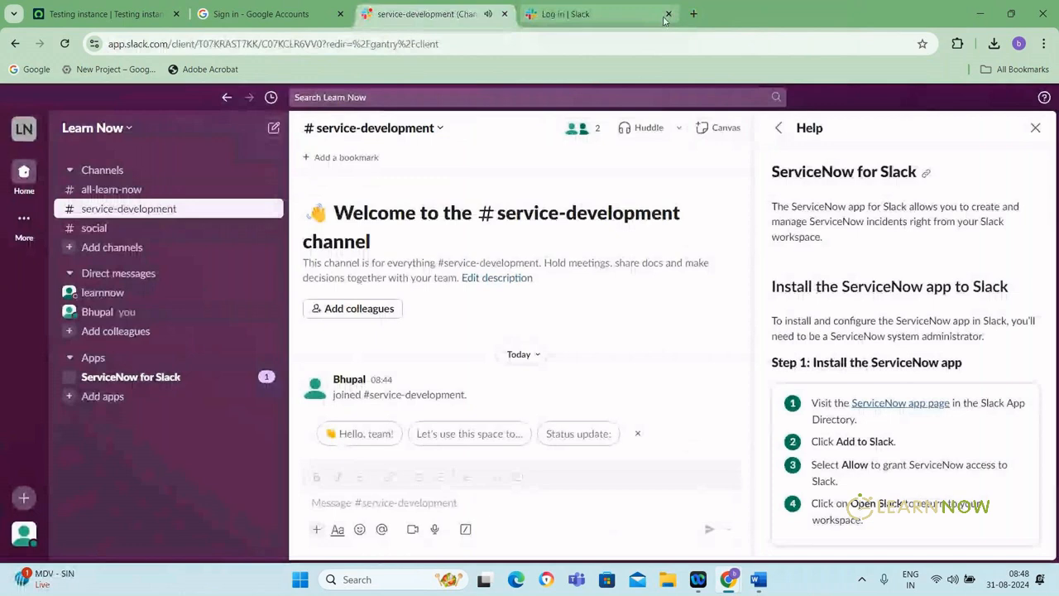
left_click(667, 15)
left_click(171, 377)
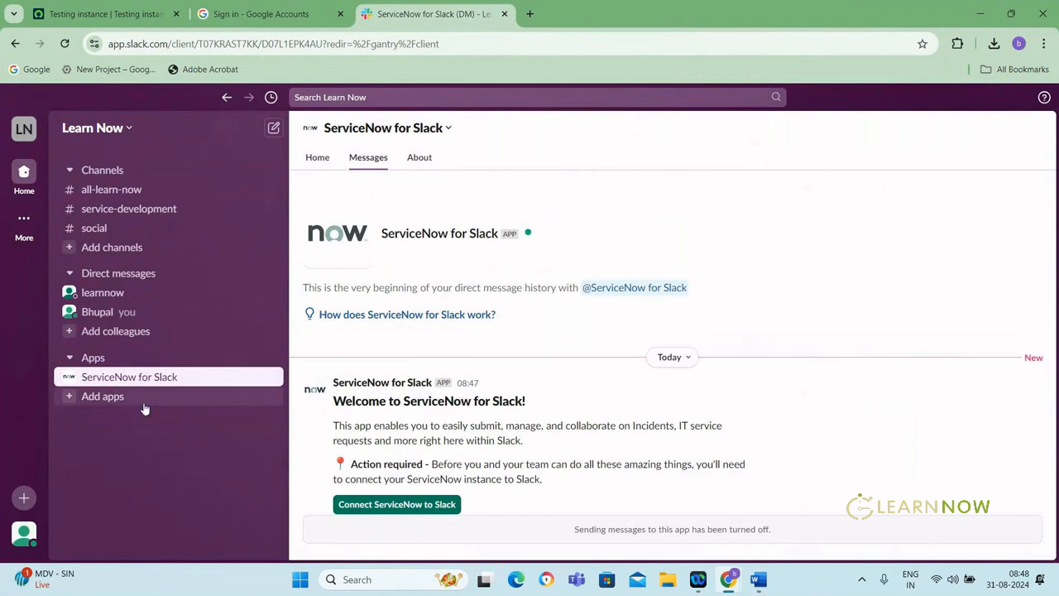
left_click(401, 381)
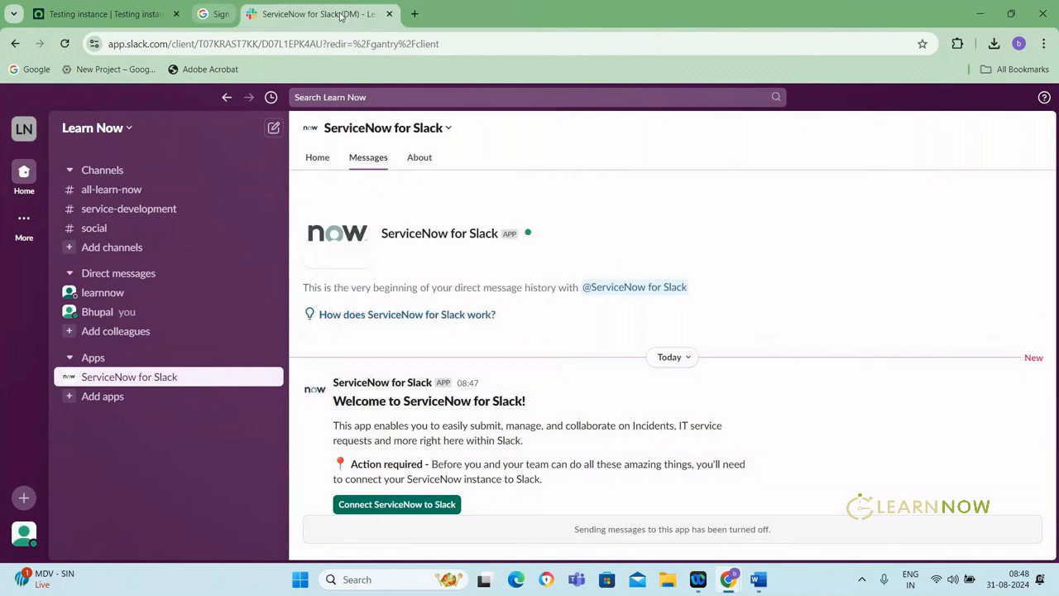
left_click(321, 163)
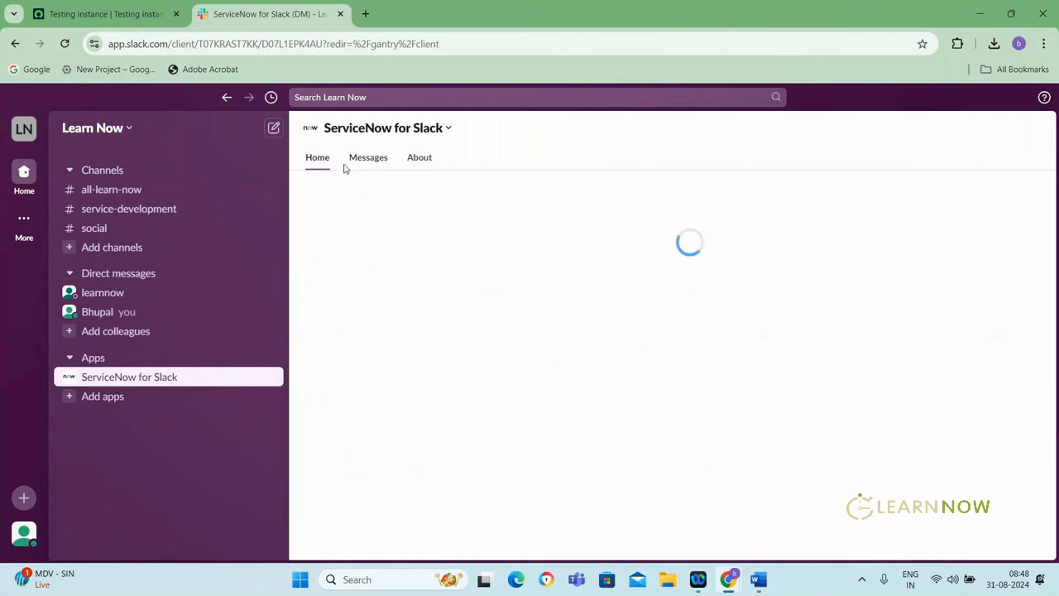
left_click(368, 159)
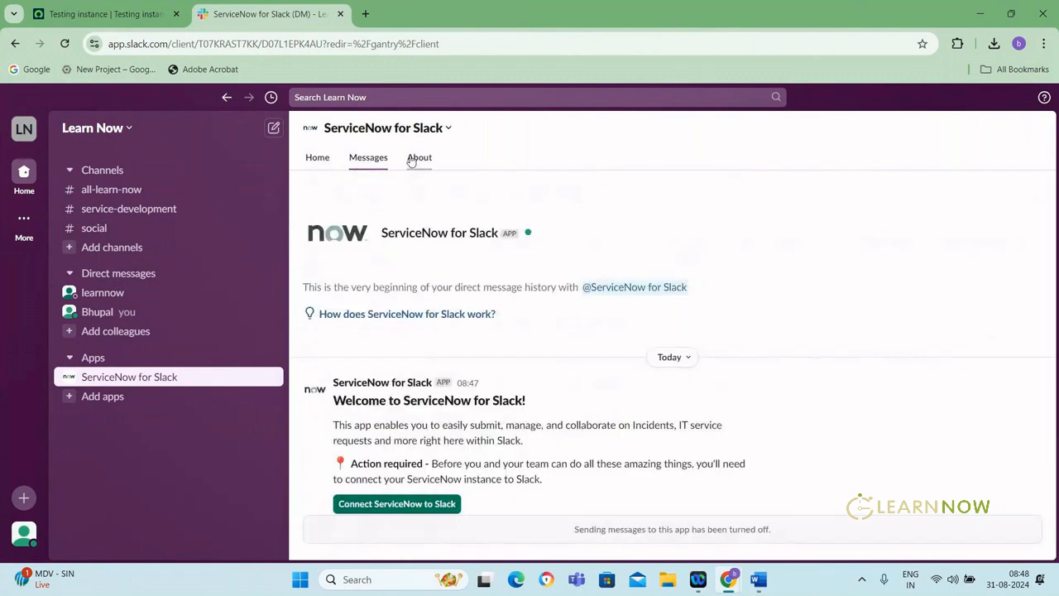
left_click(317, 158)
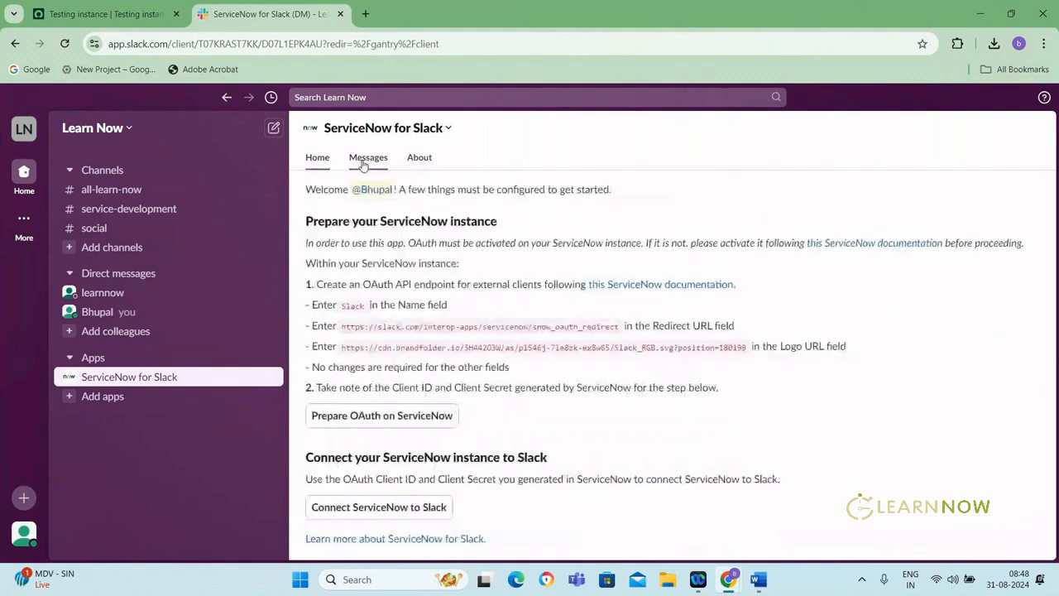
left_click(365, 162)
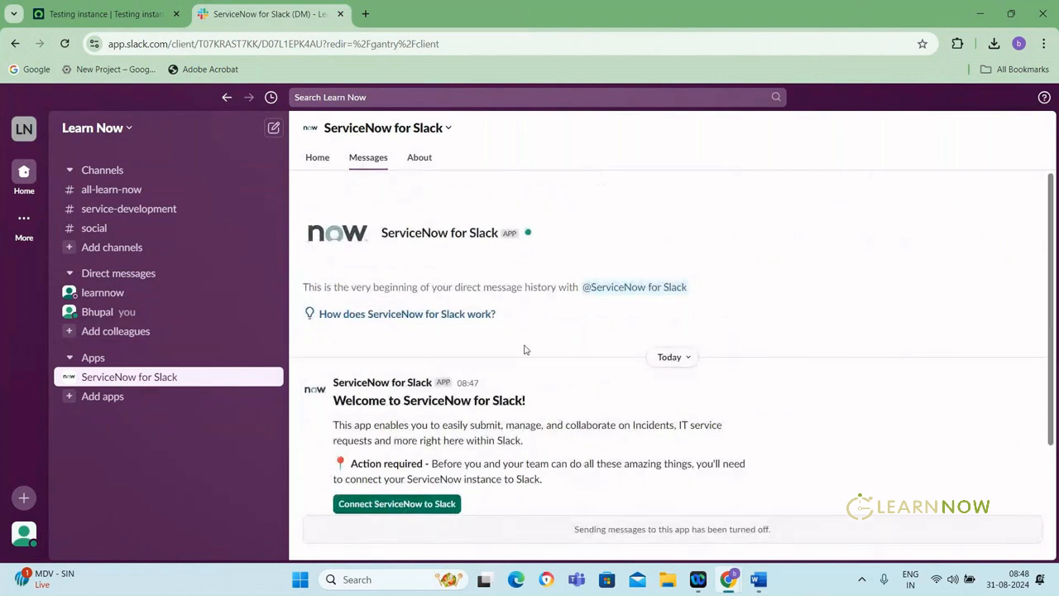
left_click(758, 579)
Step: Adjust the blank lines between the L2 and L1 boxes so L1 rejoins the diagram
scroll(644, 416, "down", 2)
scroll(643, 414, "up", 2)
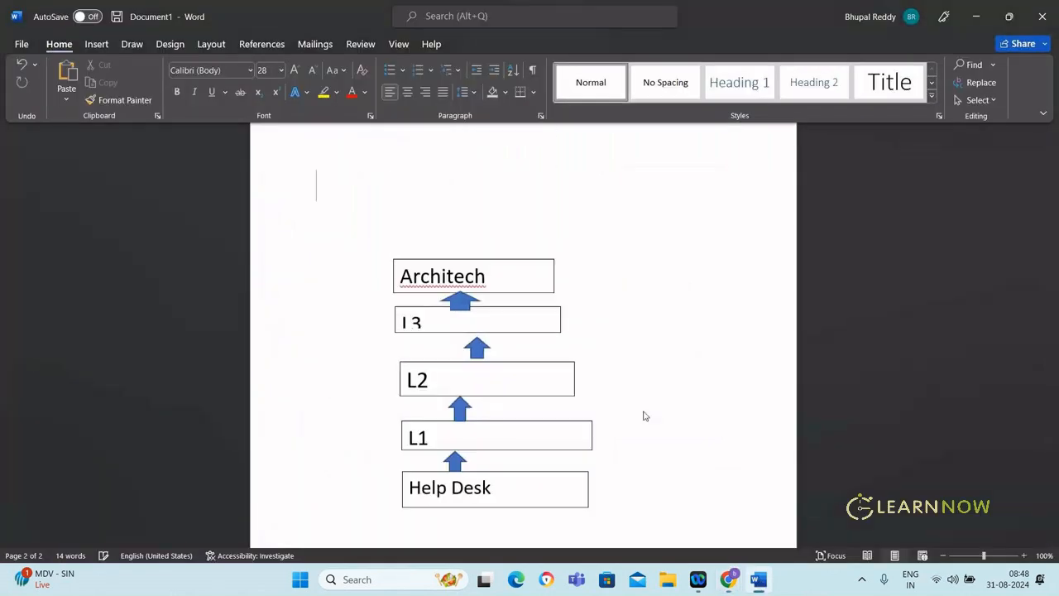
scroll(650, 389, "down", 4)
key("Return")
key("Return")
key("Return")
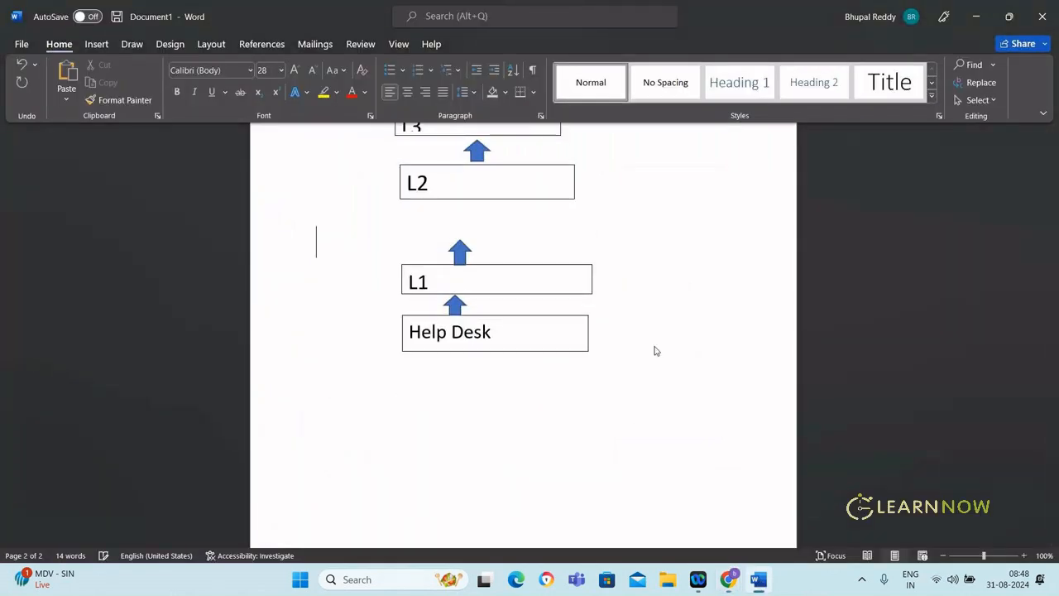
key("Up")
key("BackSpace")
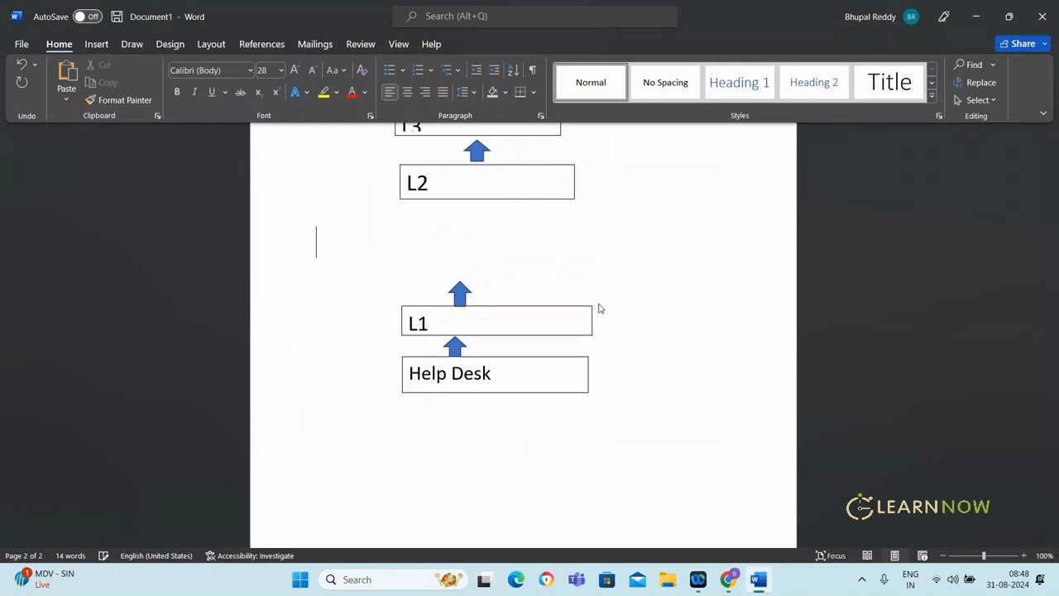
scroll(600, 308, "down", 2)
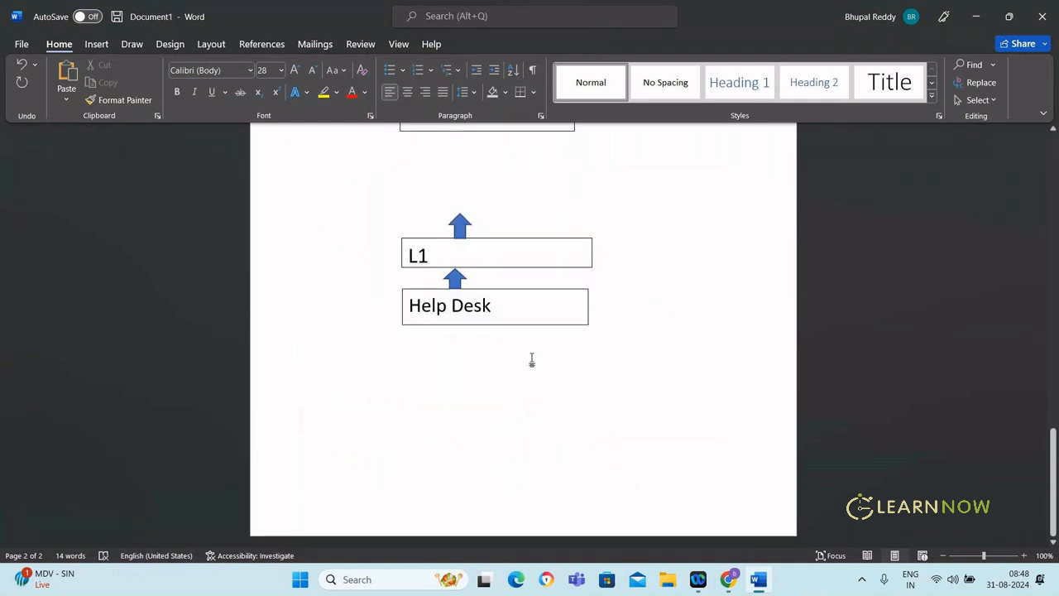
key("Return")
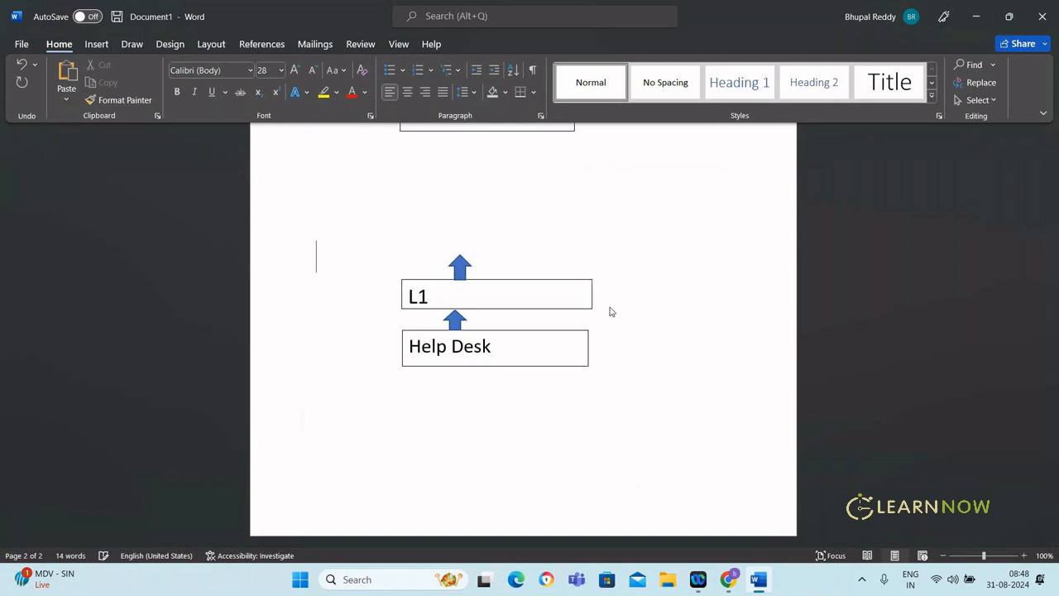
key("BackSpace")
key("BackSpace")
key("BackSpace")
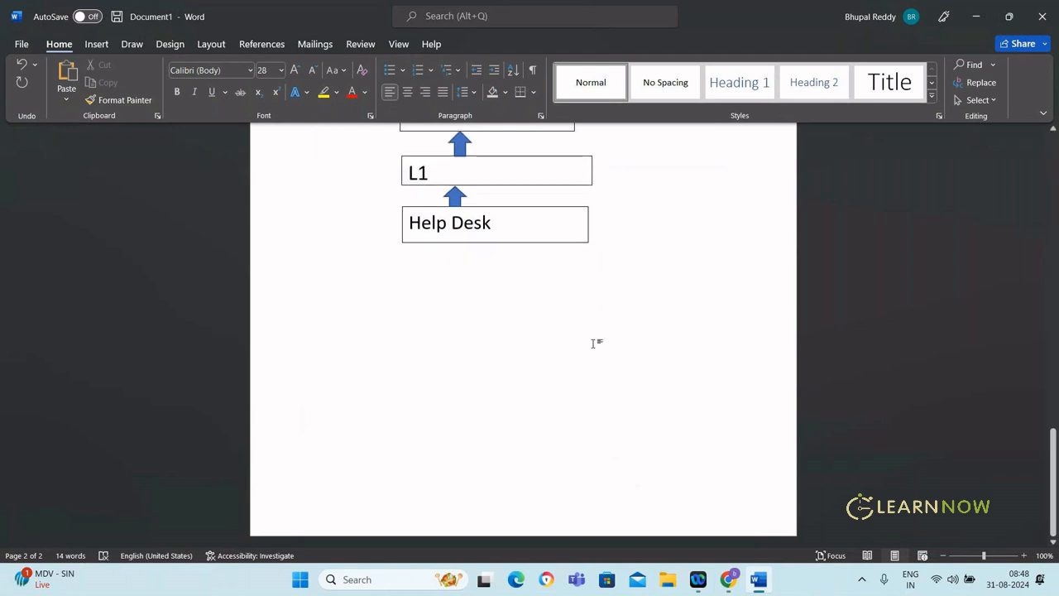
Step: Return to the top of the document and bring up Word's File start page
scroll(593, 343, "up", 3)
scroll(542, 416, "up", 5)
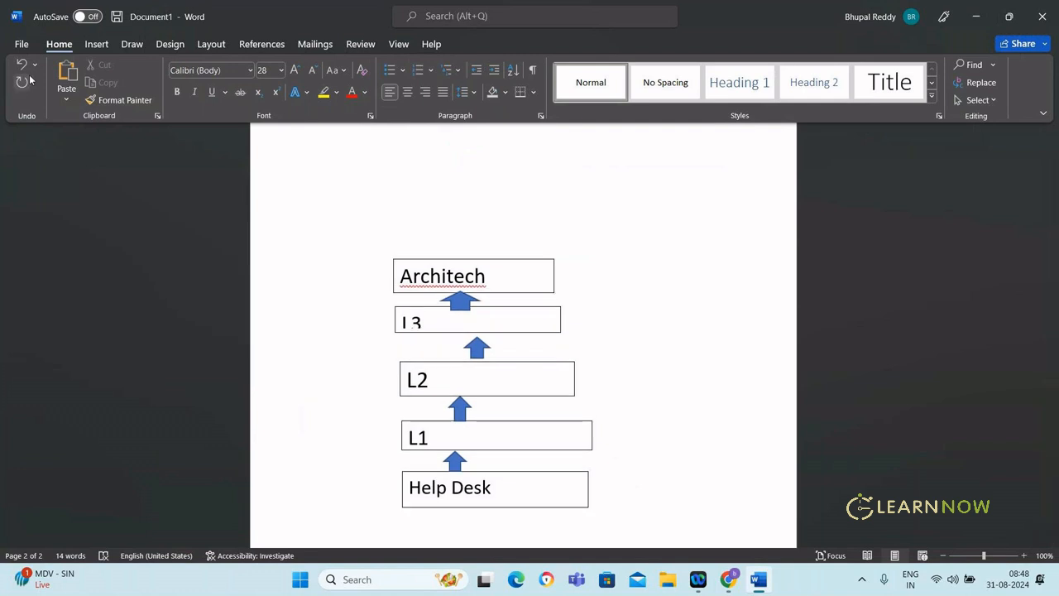
left_click(23, 45)
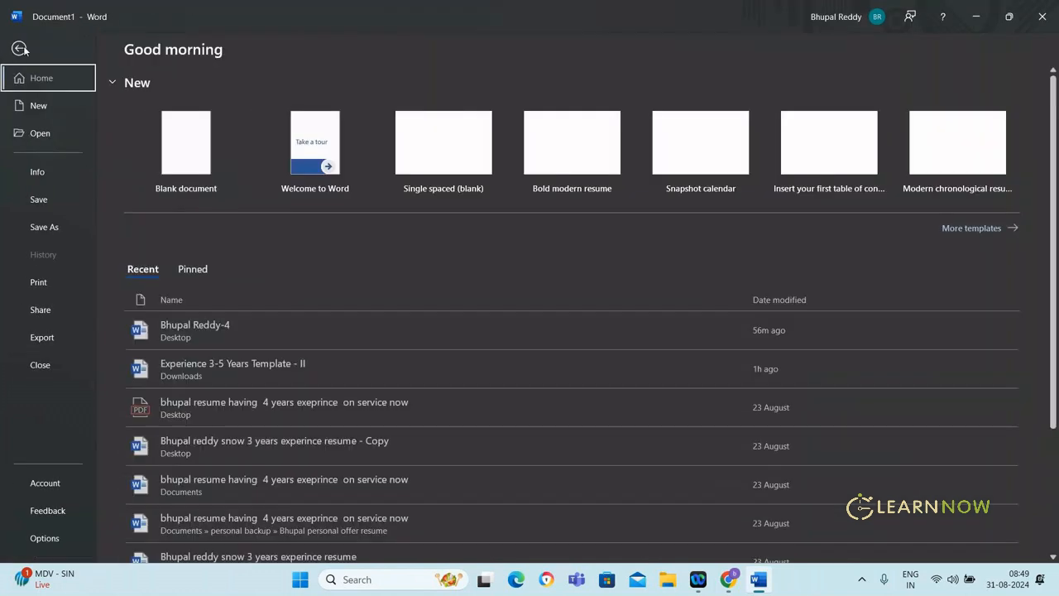
Step: Create a blank document and draw a text box on the left of the page
left_click(186, 142)
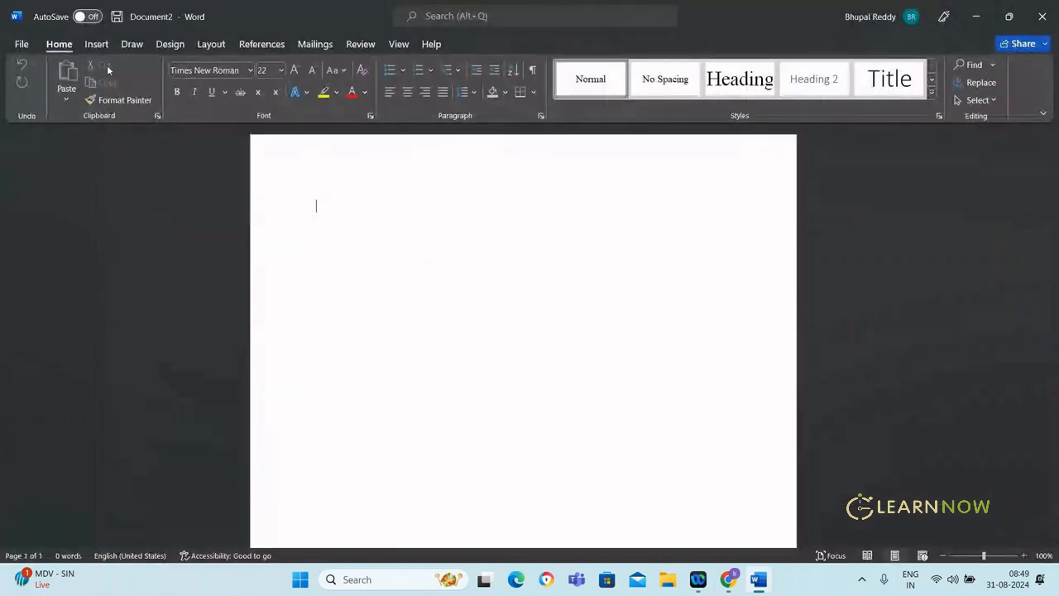
left_click(132, 44)
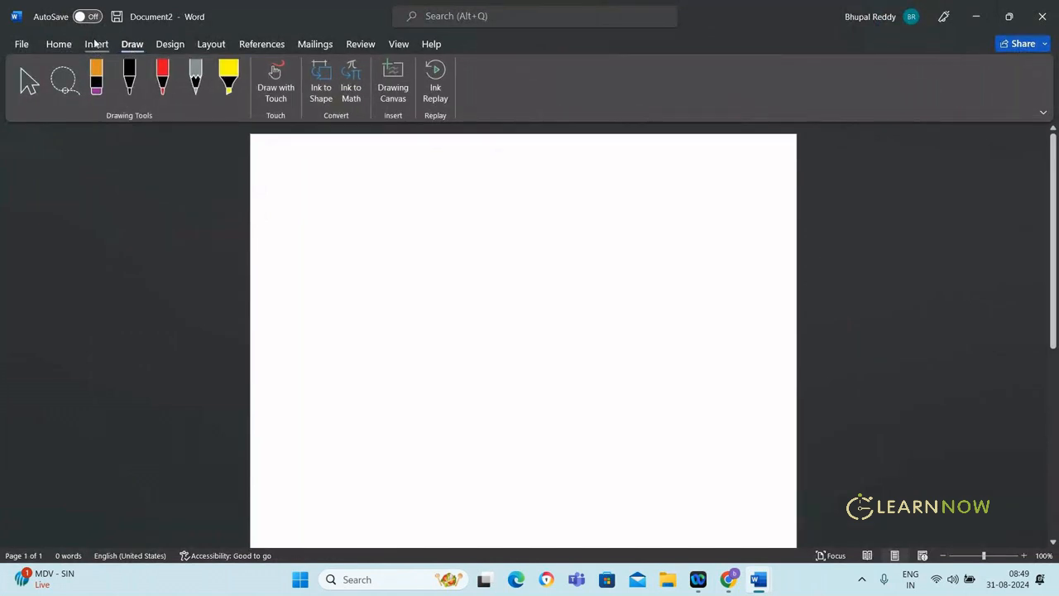
left_click(96, 43)
left_click(178, 93)
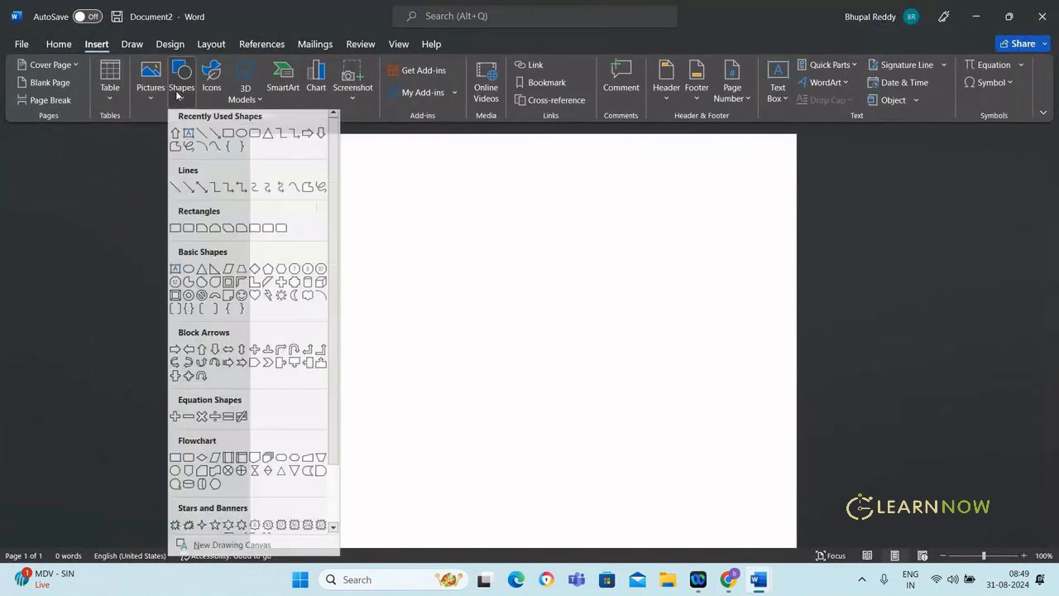
left_click(189, 133)
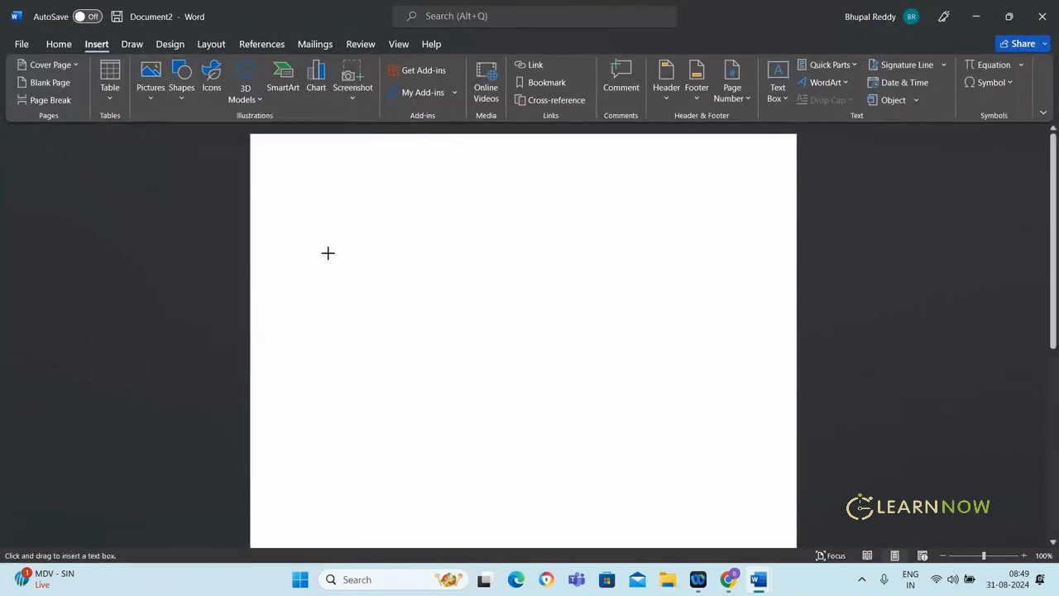
left_click_drag(325, 248, 493, 353)
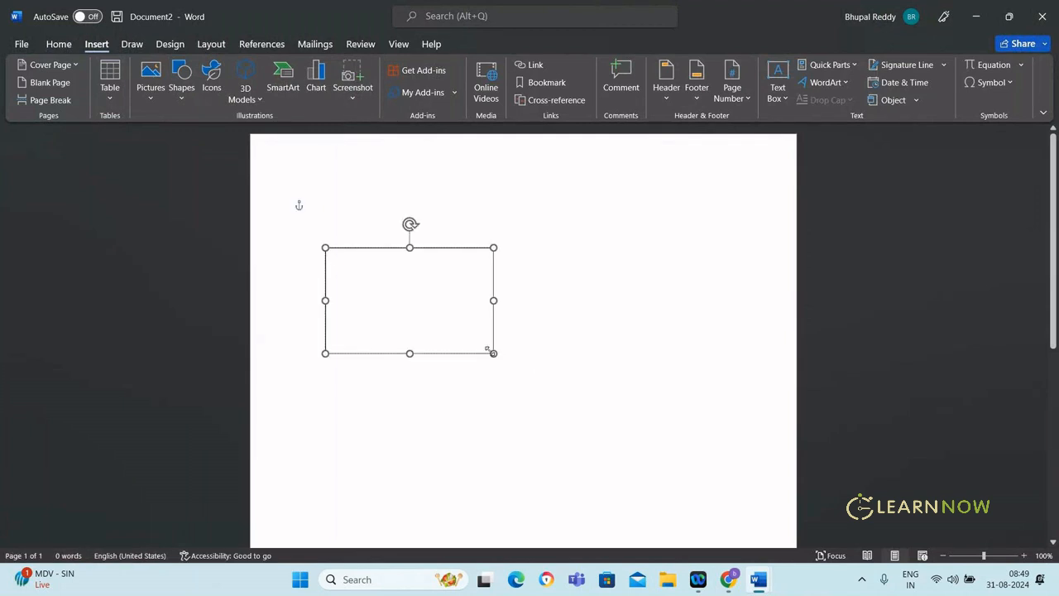
Step: Draw a blue rectangle on the right of the page, then delete it
left_click(133, 46)
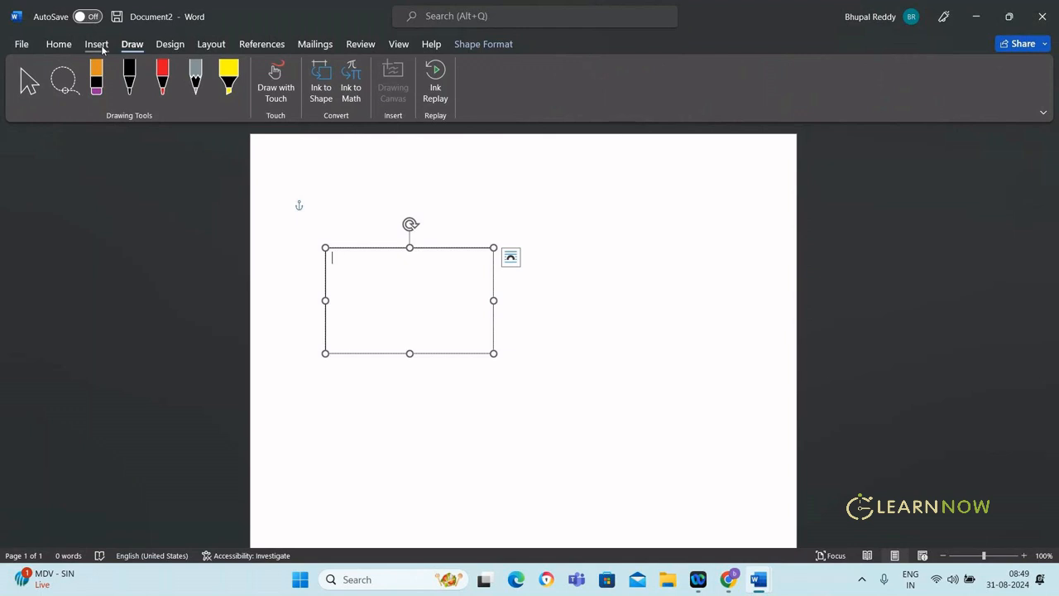
left_click(96, 45)
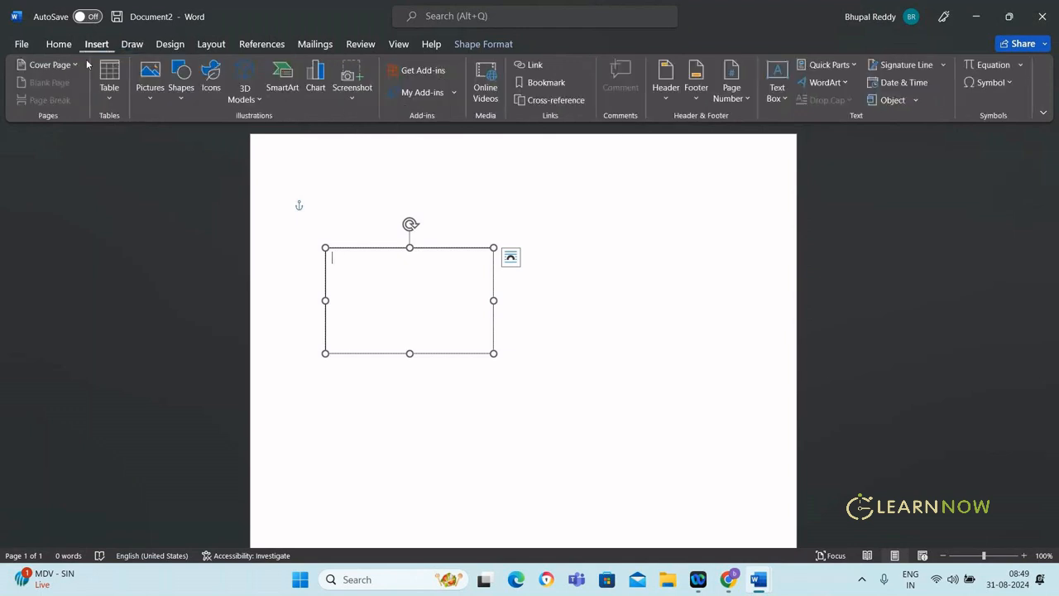
left_click(178, 95)
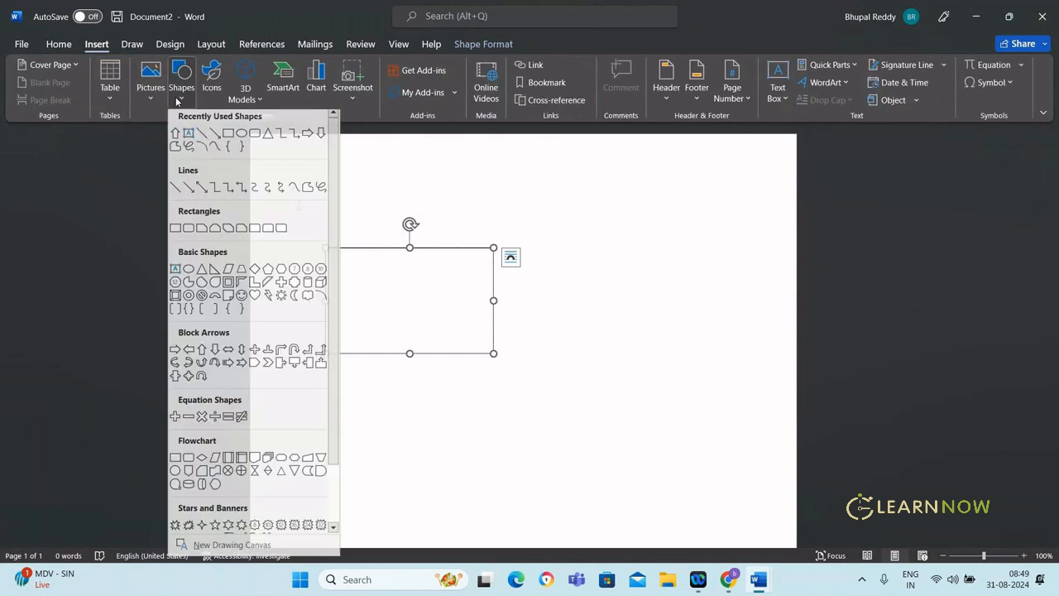
left_click(228, 138)
left_click_drag(589, 246, 757, 351)
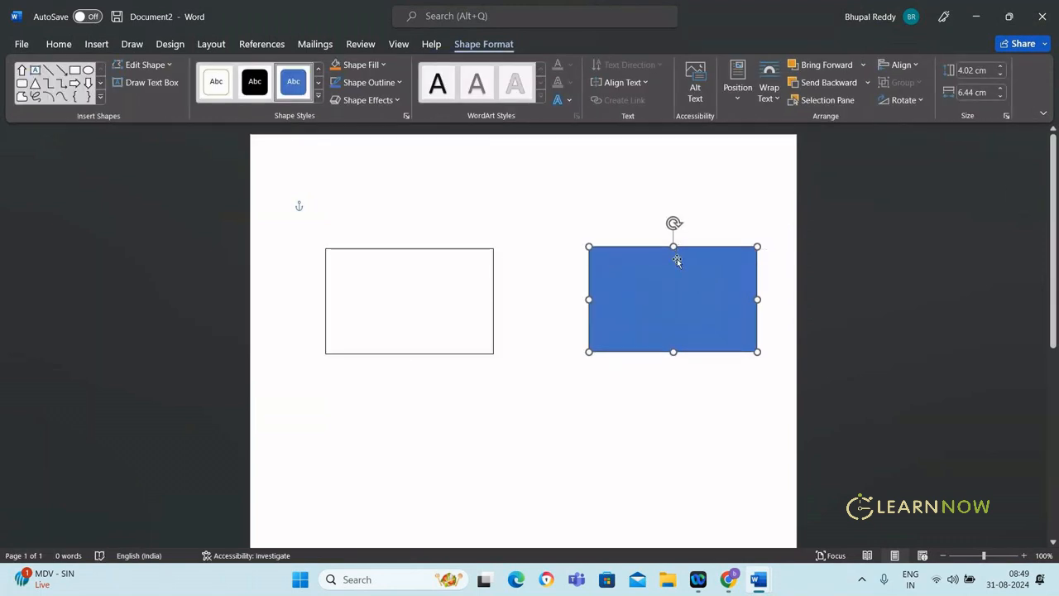
key("Delete")
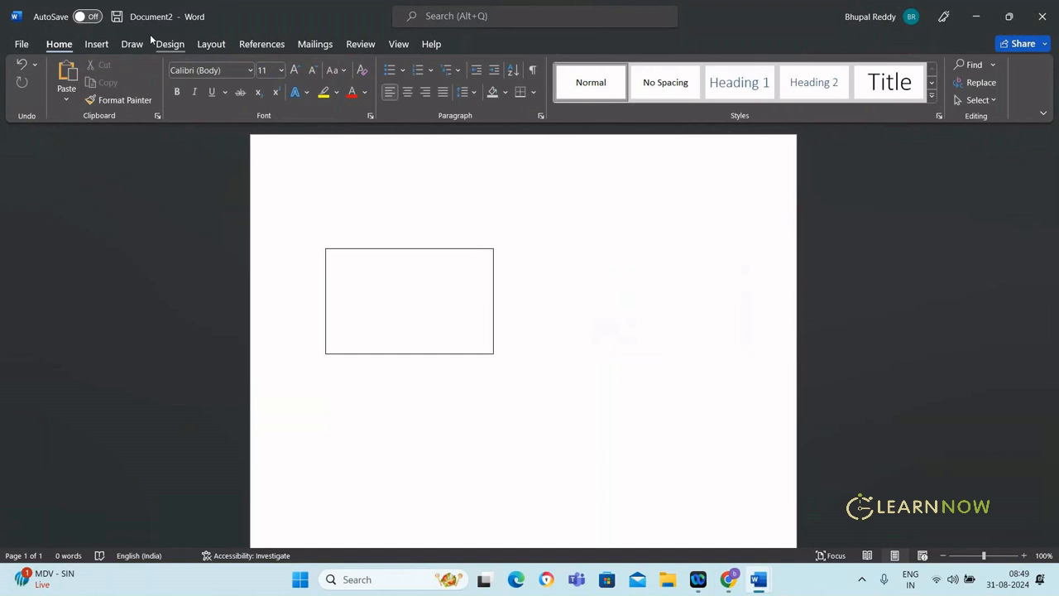
Step: Draw a second text box on the right side of the page
left_click(96, 44)
left_click(170, 91)
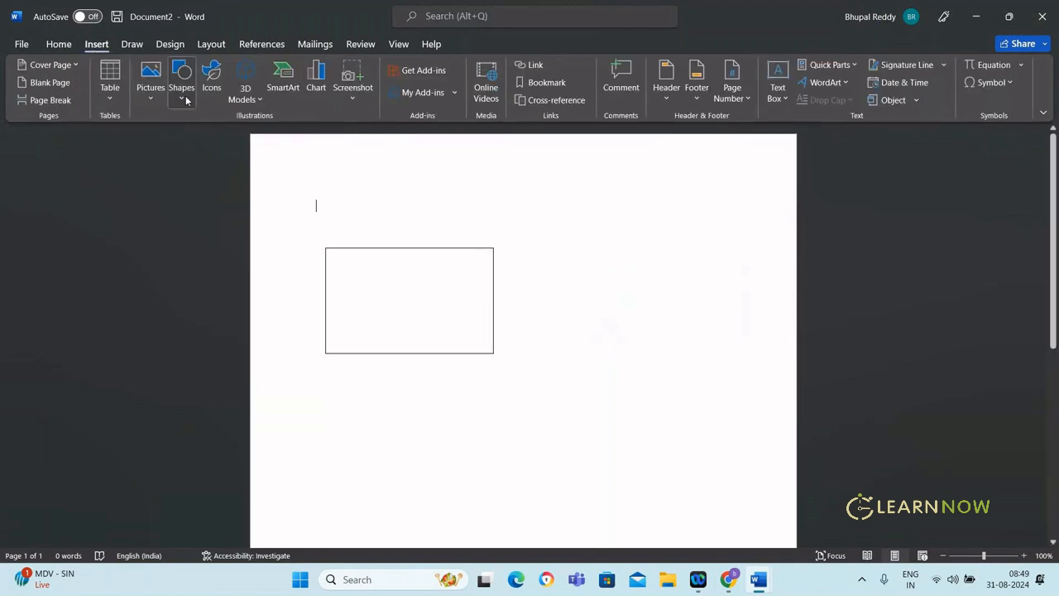
left_click(196, 136)
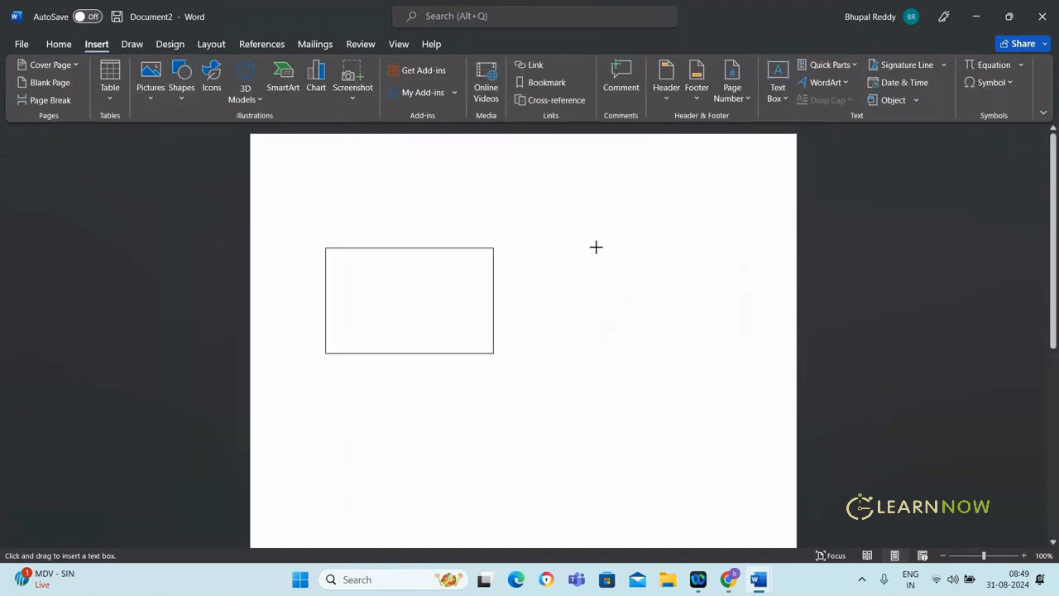
mouse_move(591, 236)
left_mouse_down()
mouse_move(609, 315)
mouse_move(744, 362)
mouse_move(764, 351)
left_mouse_up()
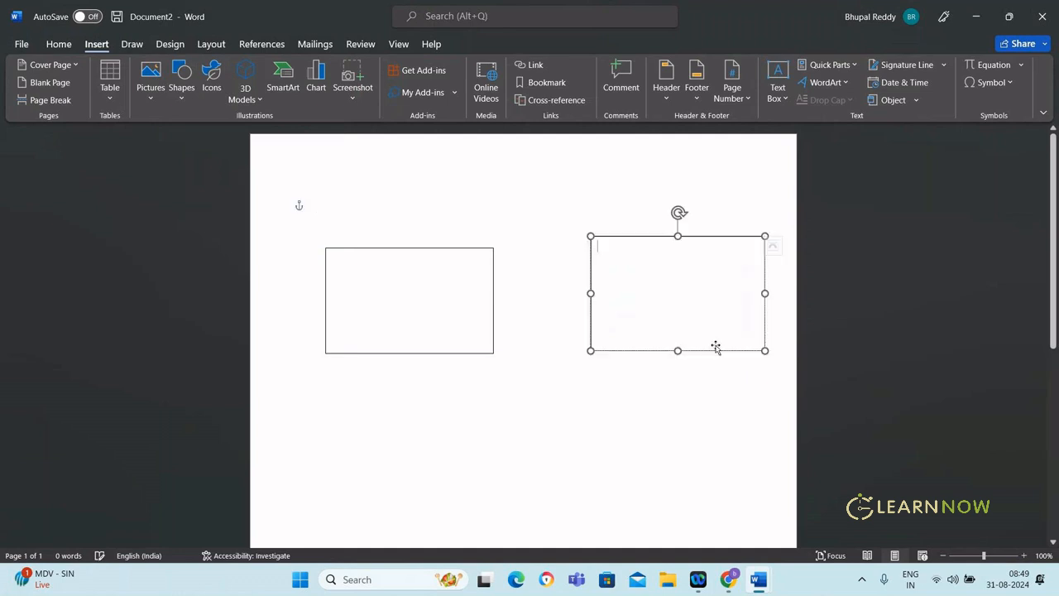
Step: Type 'slack' in the left box and set it to size 24
left_click(381, 283)
type("slack")
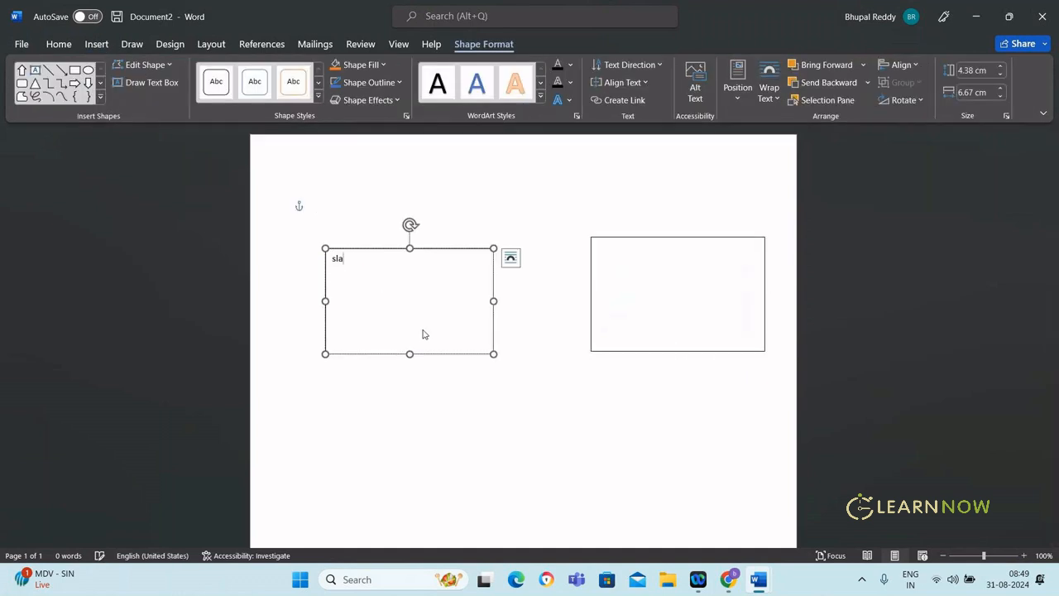
double_click(348, 259)
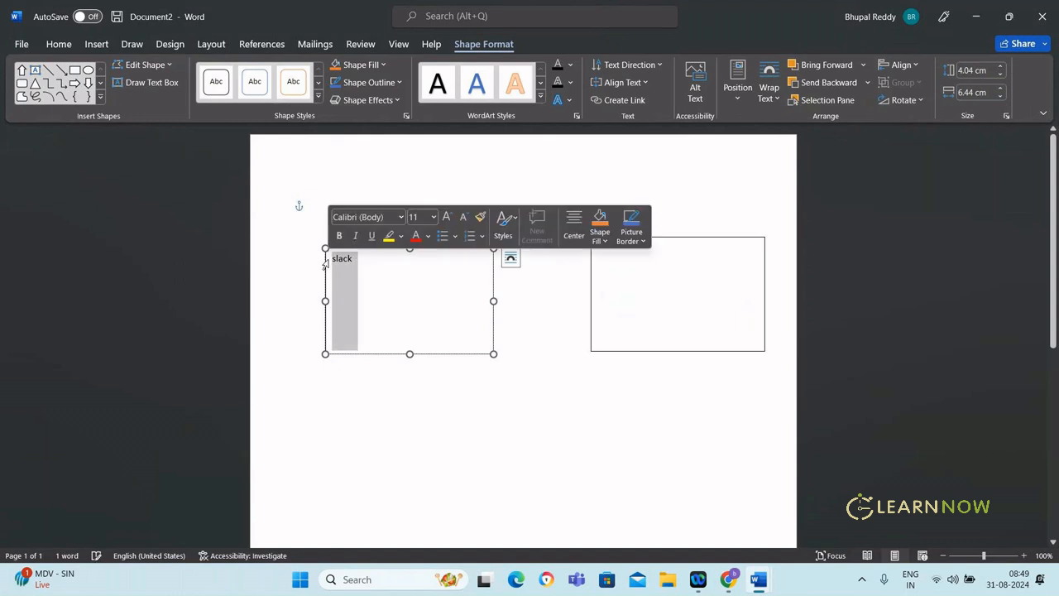
left_click(434, 221)
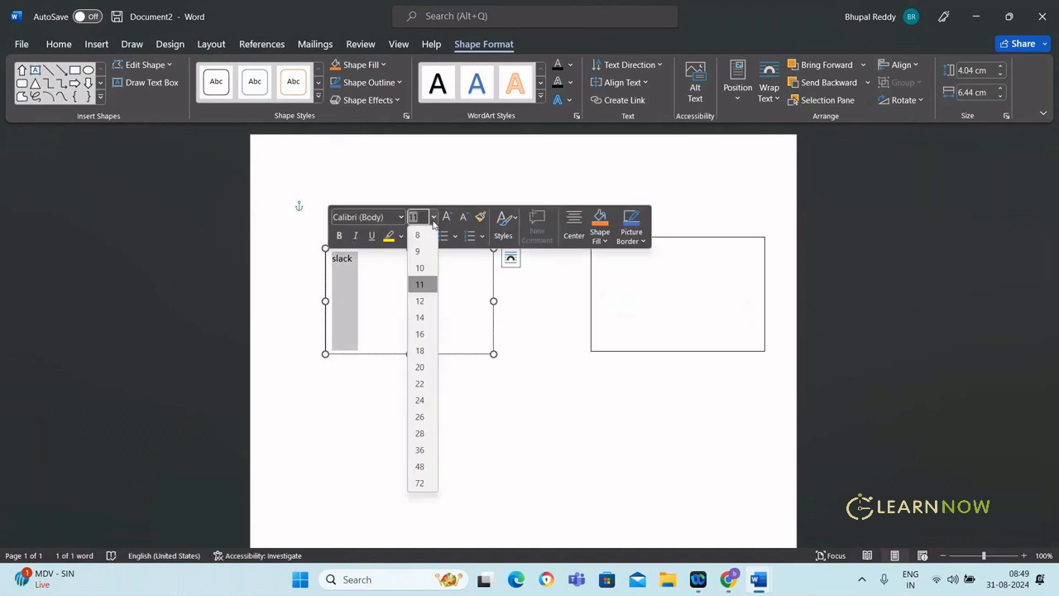
left_click(420, 399)
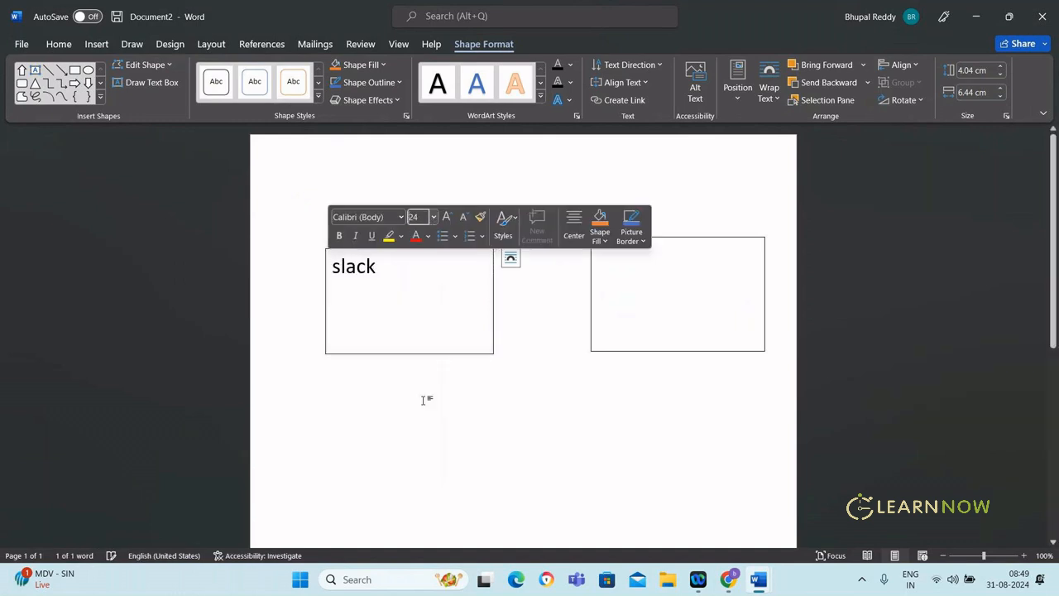
Step: Type 'Service Now' in the right box and set it to size 24
left_click(657, 284)
type("serv")
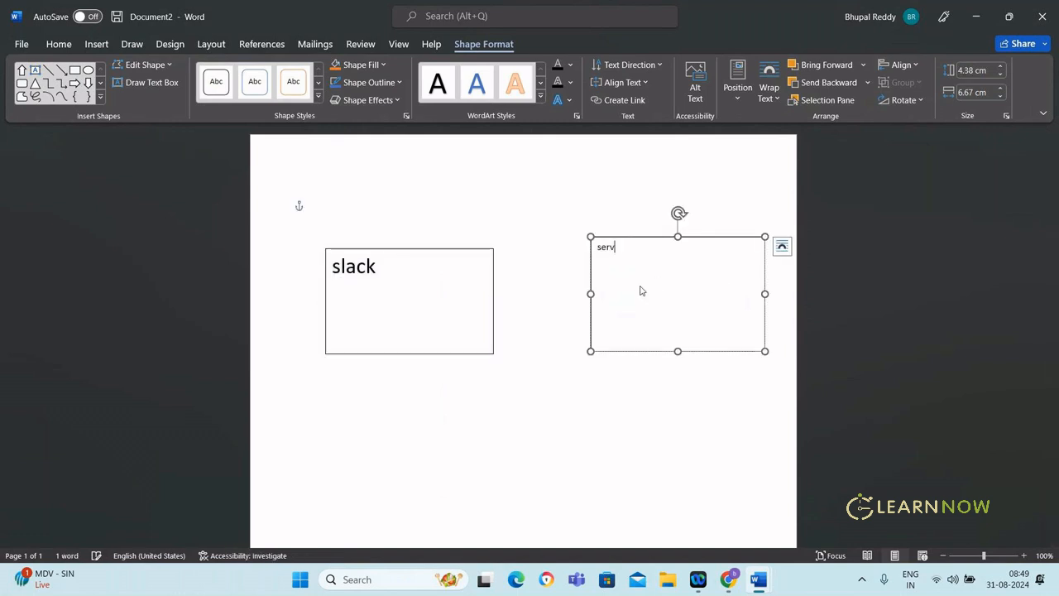
type("ice Now")
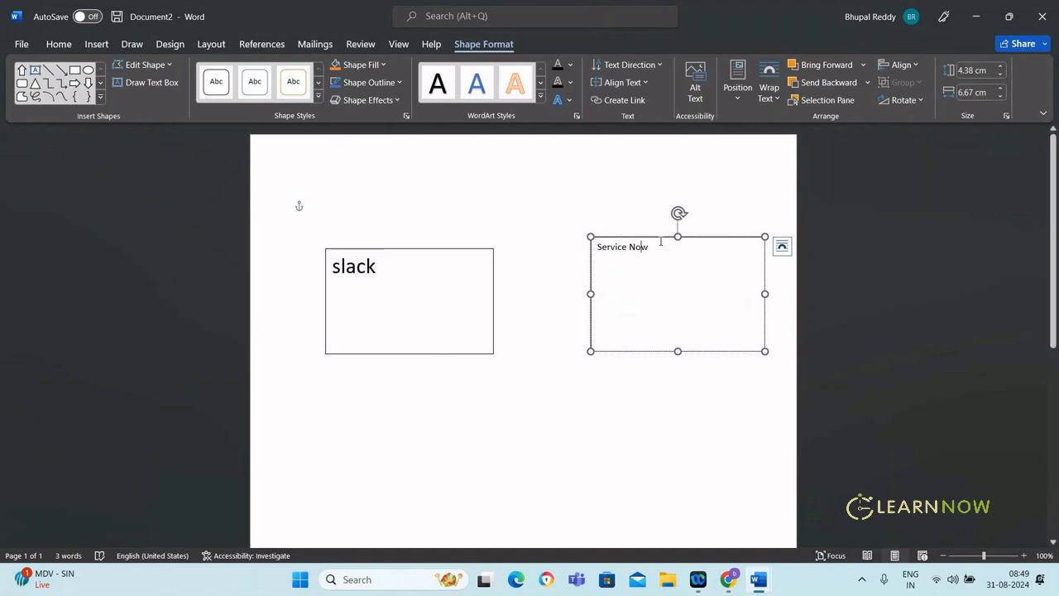
triple_click(634, 246)
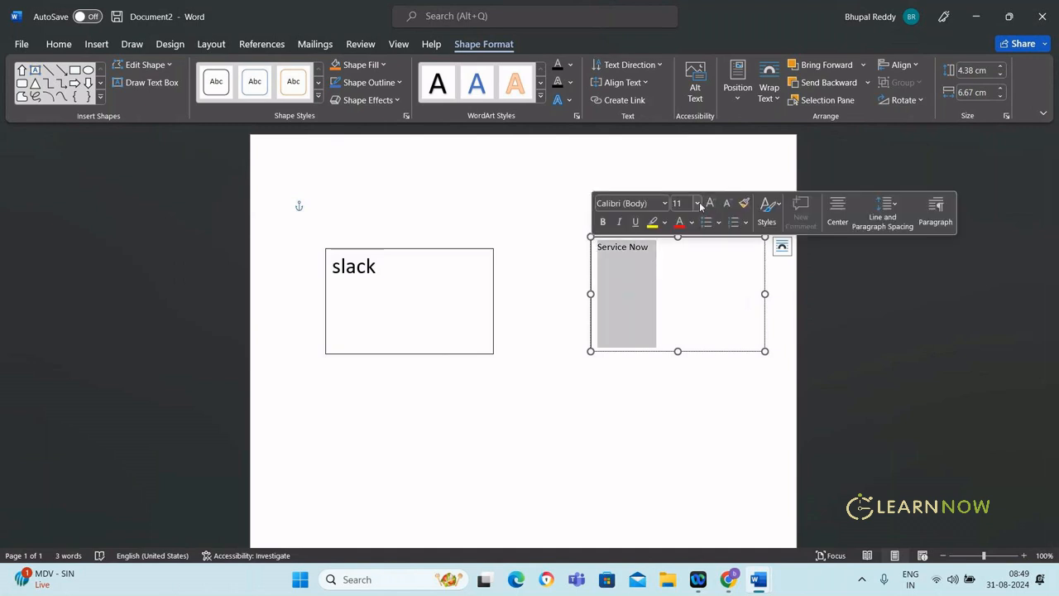
left_click(697, 203)
left_click(683, 387)
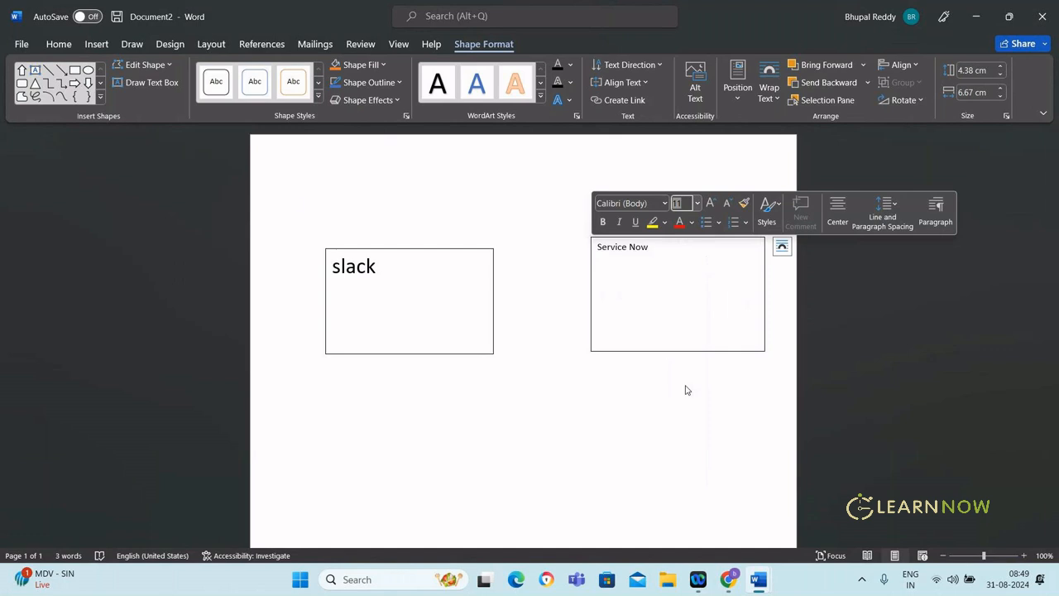
left_click(278, 274)
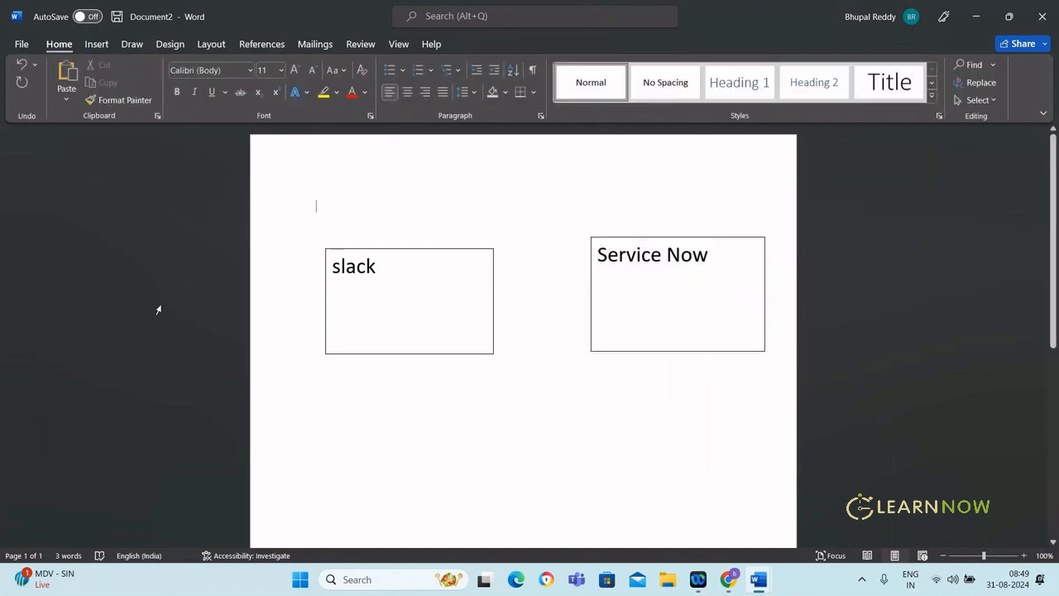
Step: Pick the Right Arrow from Recently Used Shapes, ready to draw it beside the slack box
left_click(126, 46)
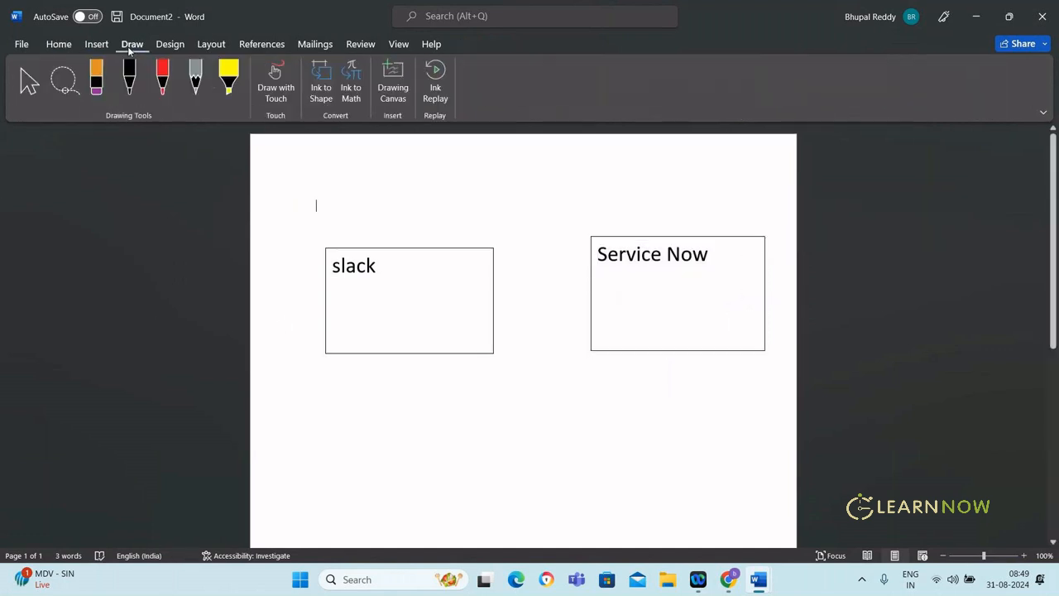
left_click(95, 44)
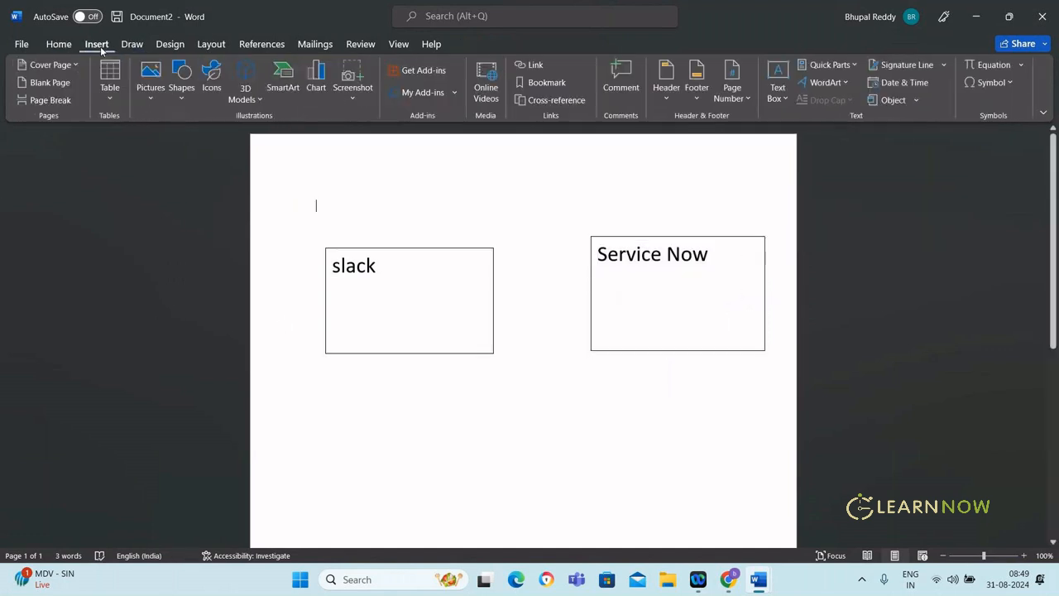
left_click(181, 79)
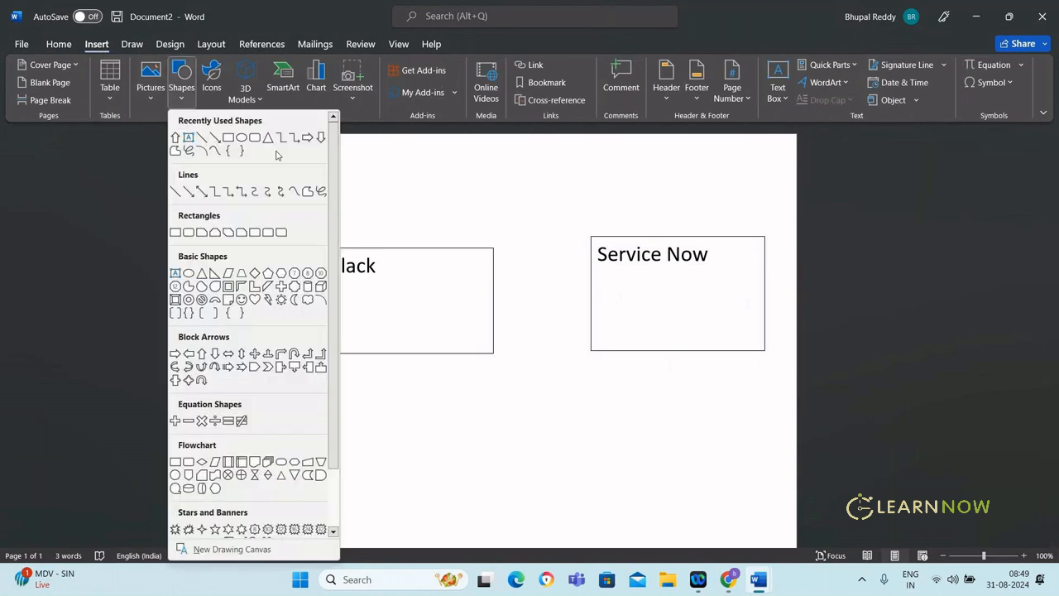
left_click(308, 139)
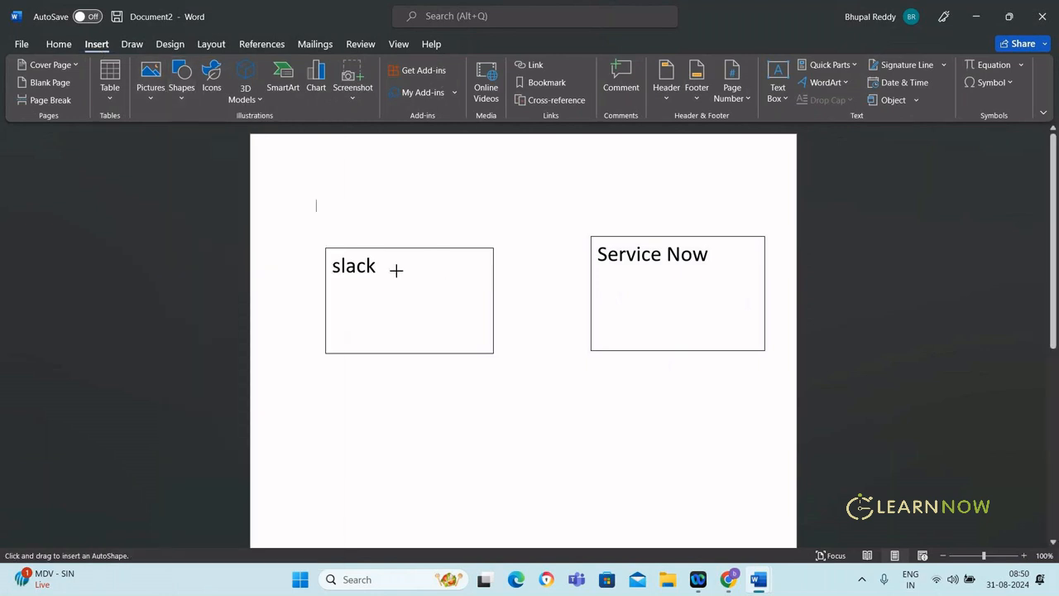
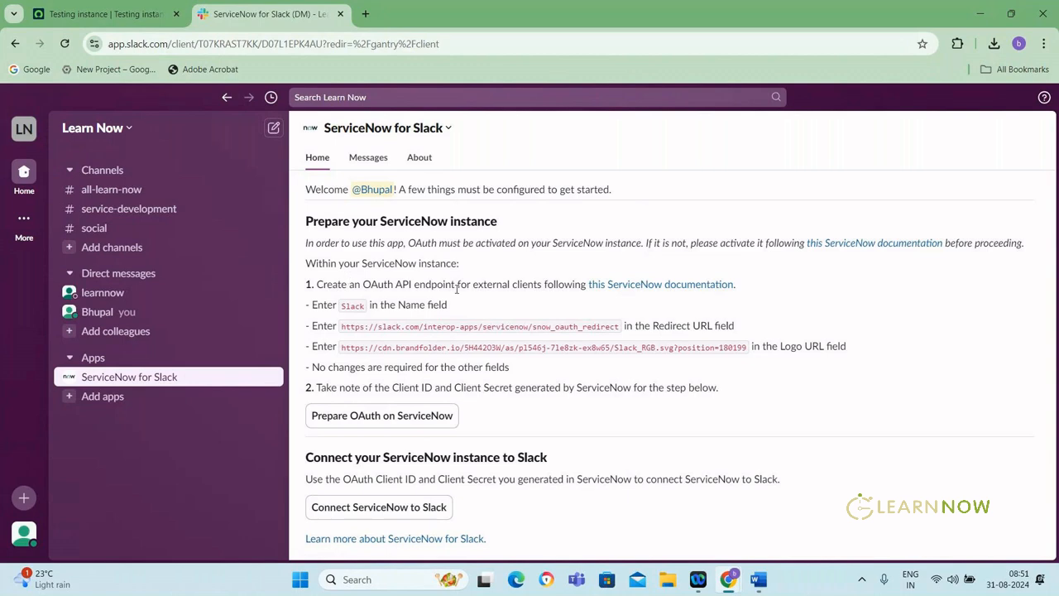
Step: In ServiceNow, filter the navigator by 'oaut' and open the System OAuth Application Registry list
left_click(95, 14)
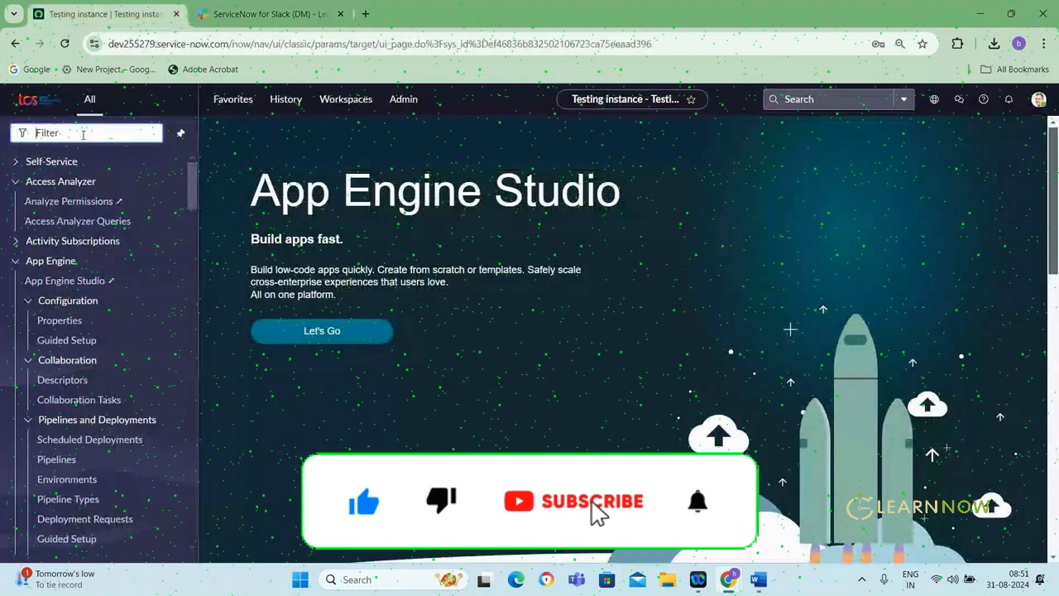
type("oaut")
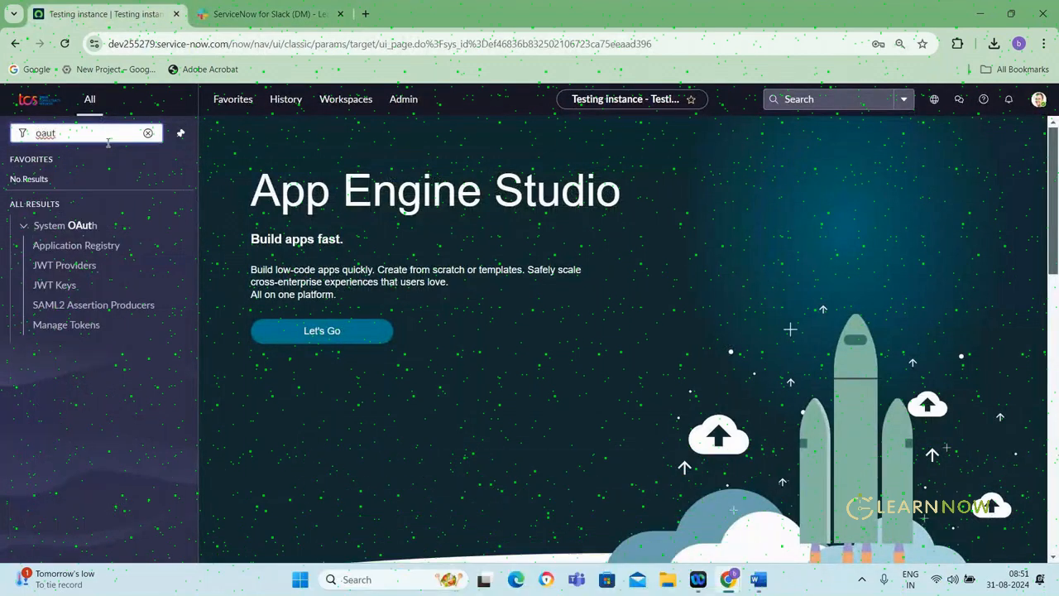
left_click(80, 248)
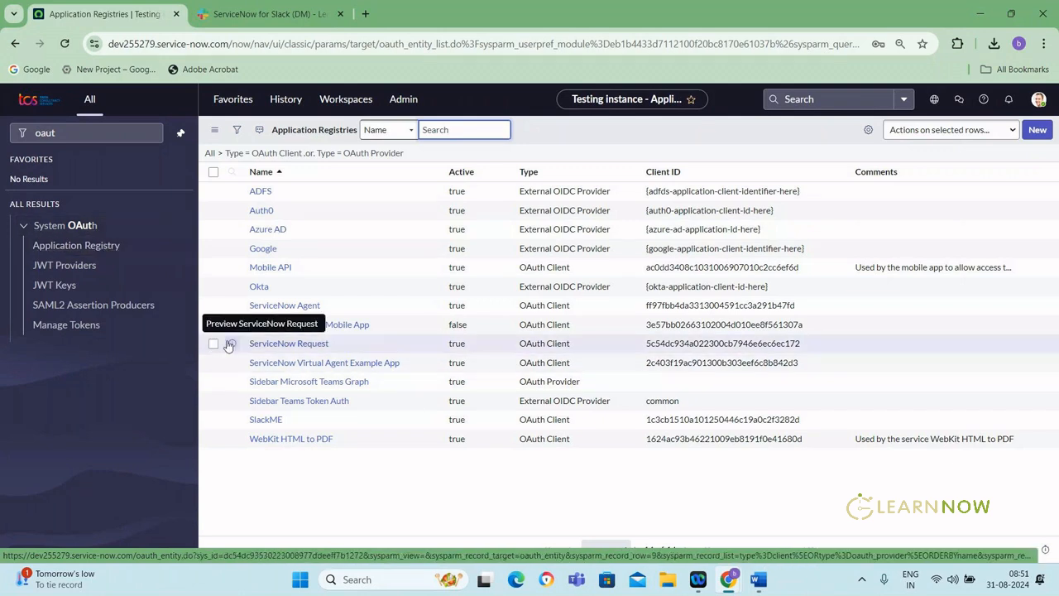
left_click(450, 342)
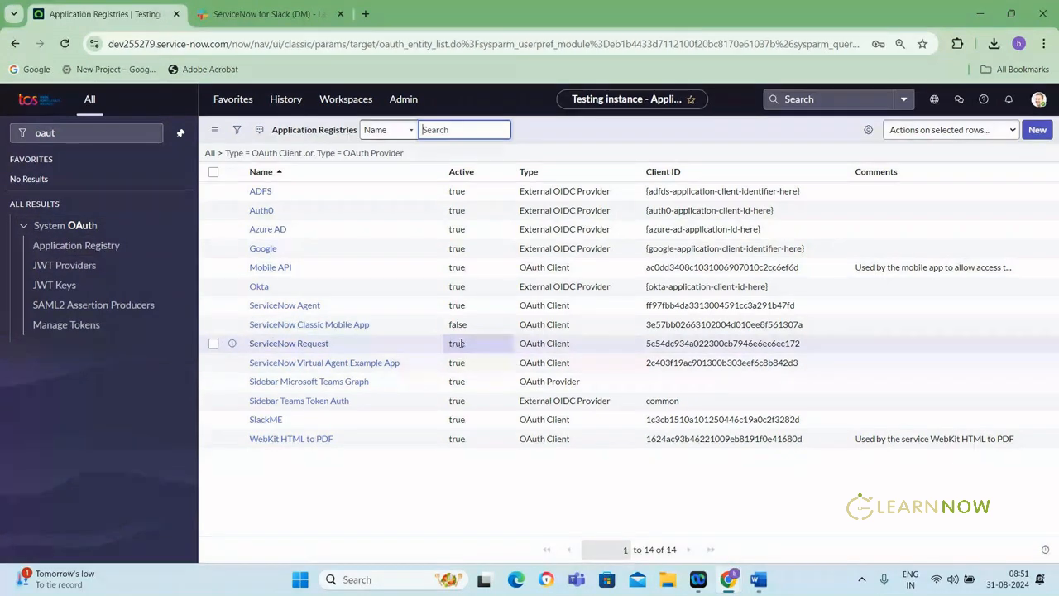
Step: Set the ServiceNow Request registry's Active value to false and save it
left_click(460, 342)
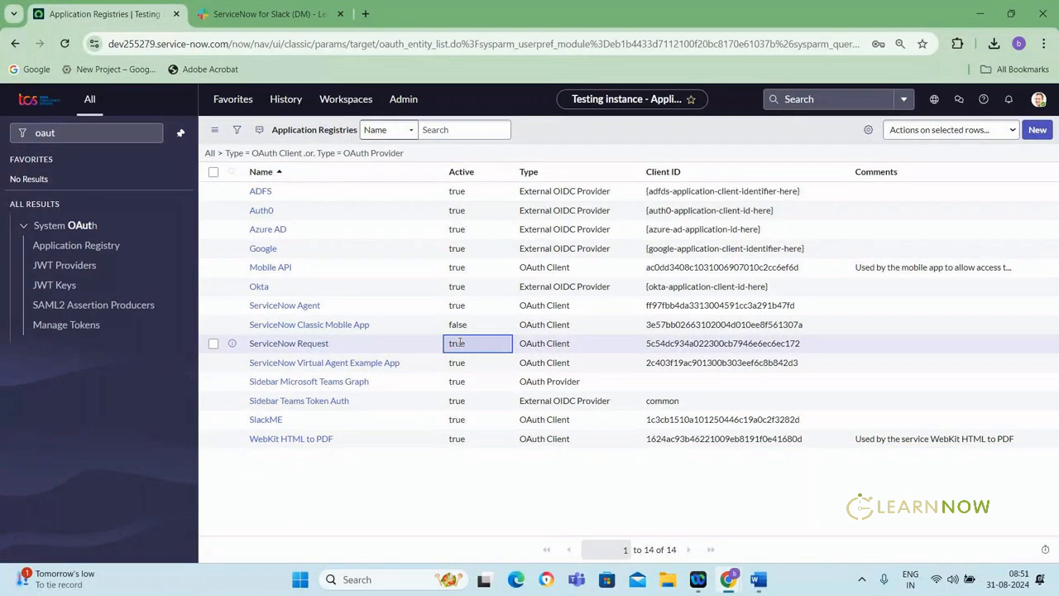
double_click(460, 343)
left_click(466, 348)
left_click(462, 383)
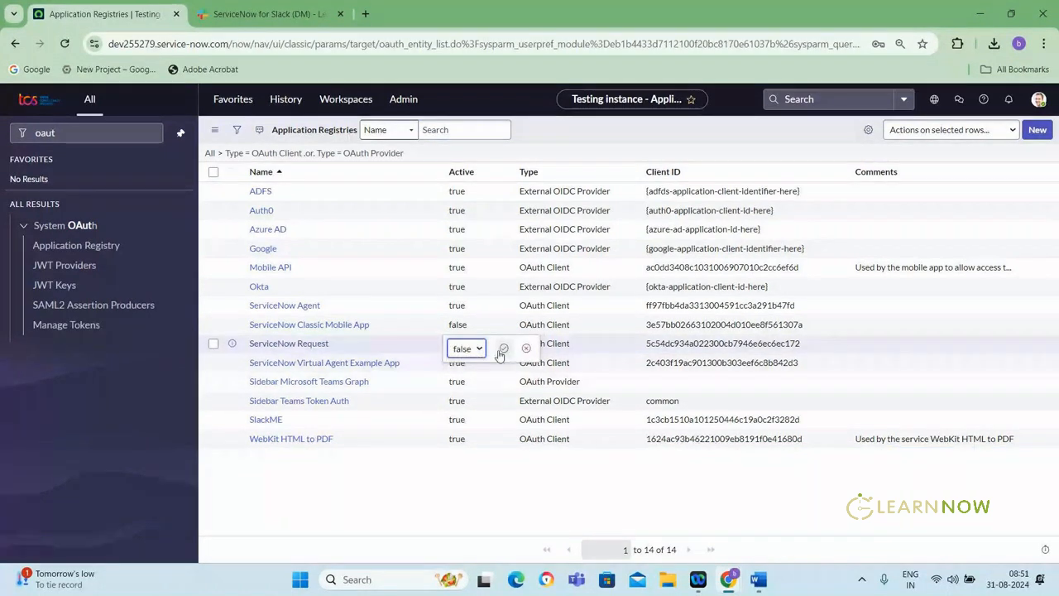
left_click(502, 349)
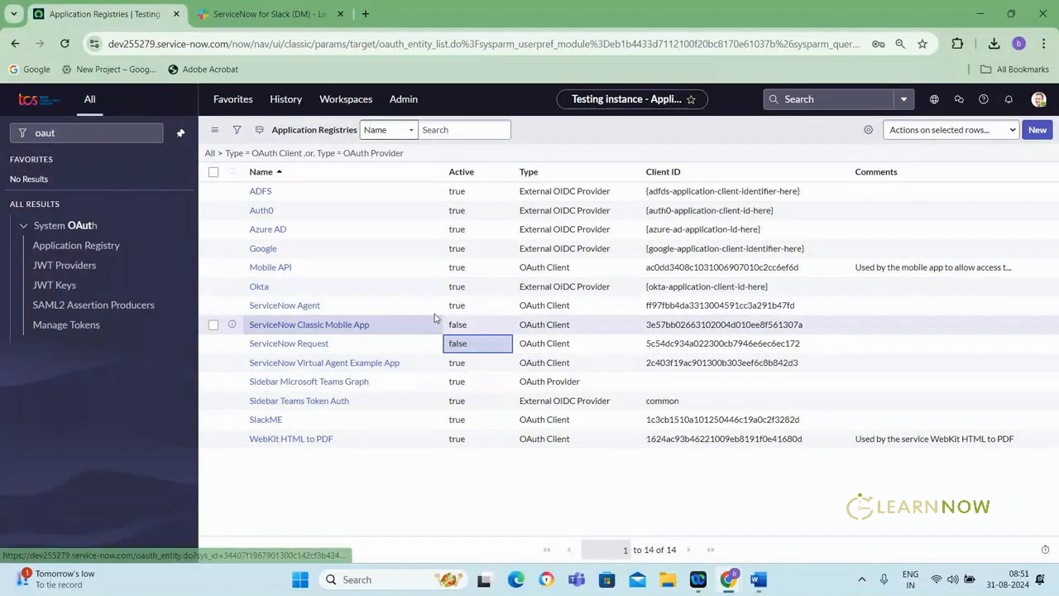
Step: Set the ServiceNow Agent registry's Active value to false and save it
left_click(458, 305)
double_click(458, 304)
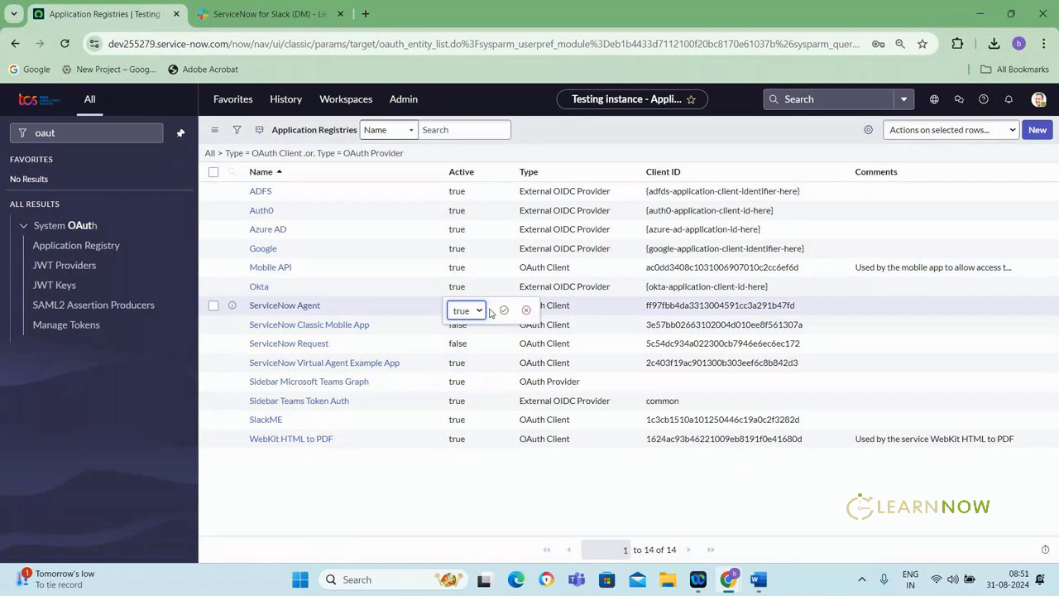
left_click(502, 309)
double_click(457, 310)
left_click(457, 310)
left_click(463, 342)
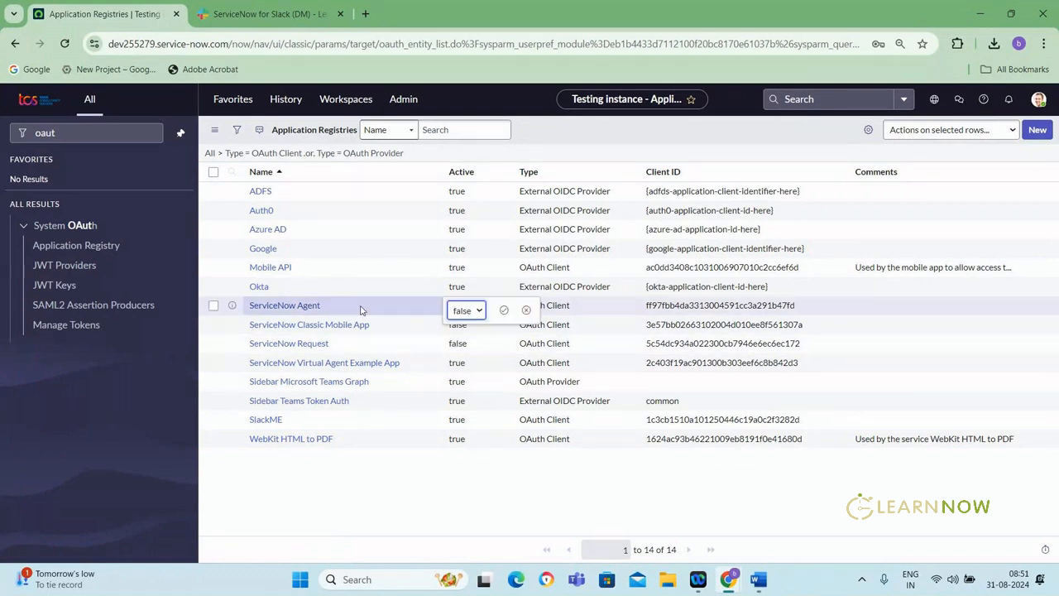
left_click(503, 312)
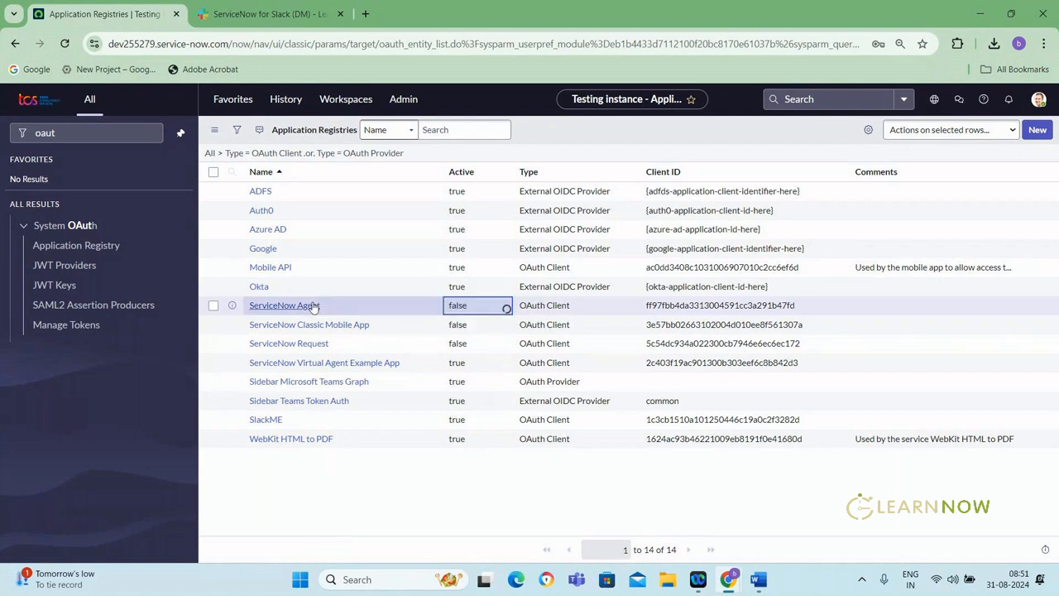
Step: Set the ServiceNow Virtual Agent Example App registry's Active value to false
left_click(454, 362)
double_click(493, 369)
left_click(480, 367)
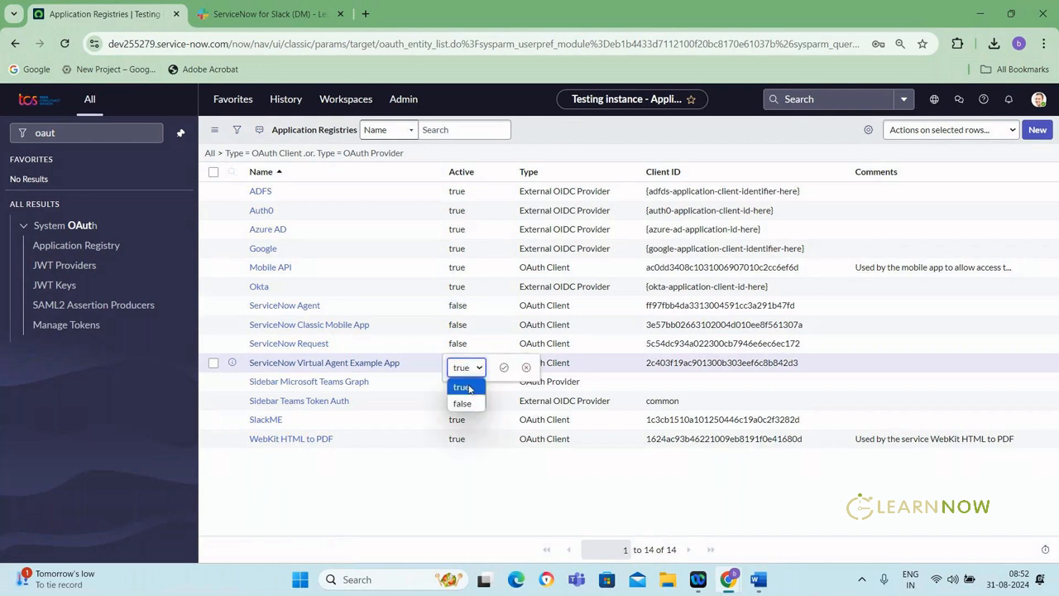
left_click(463, 404)
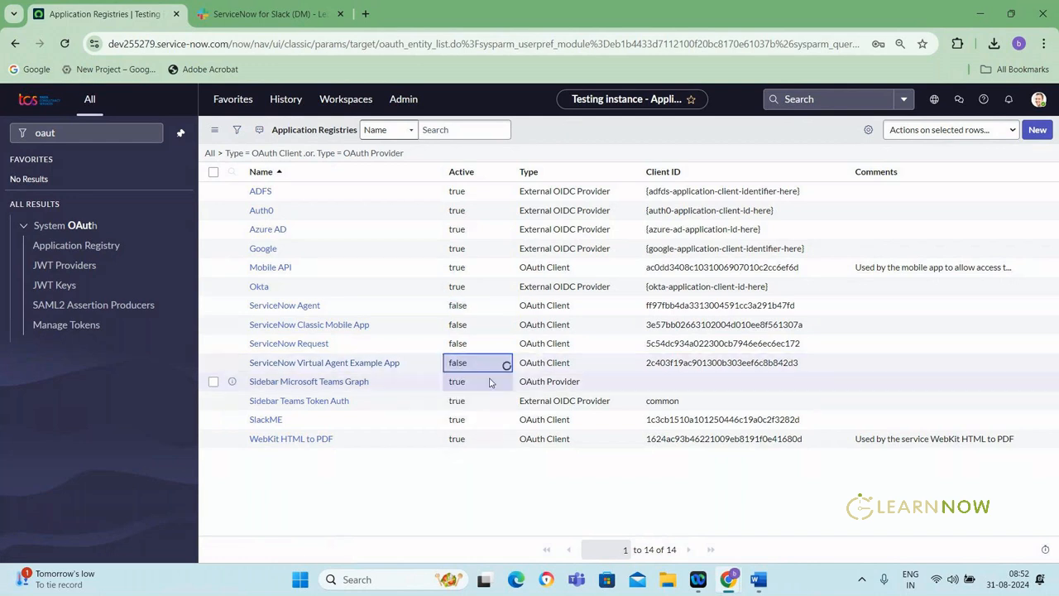
Step: Remove the Type filter and run a Name column search for '%service now'
left_click(210, 155)
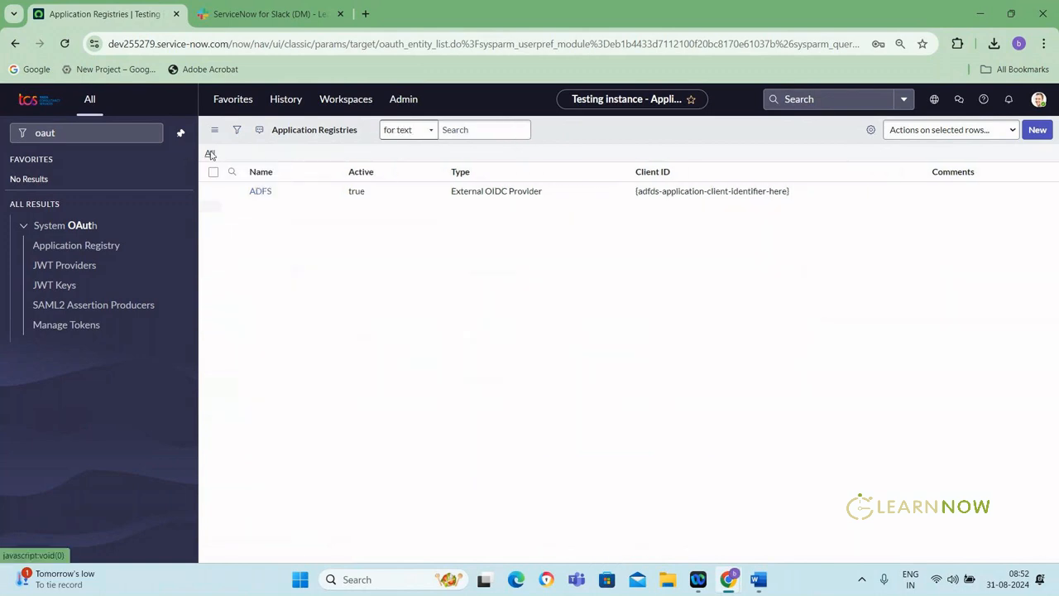
left_click(232, 172)
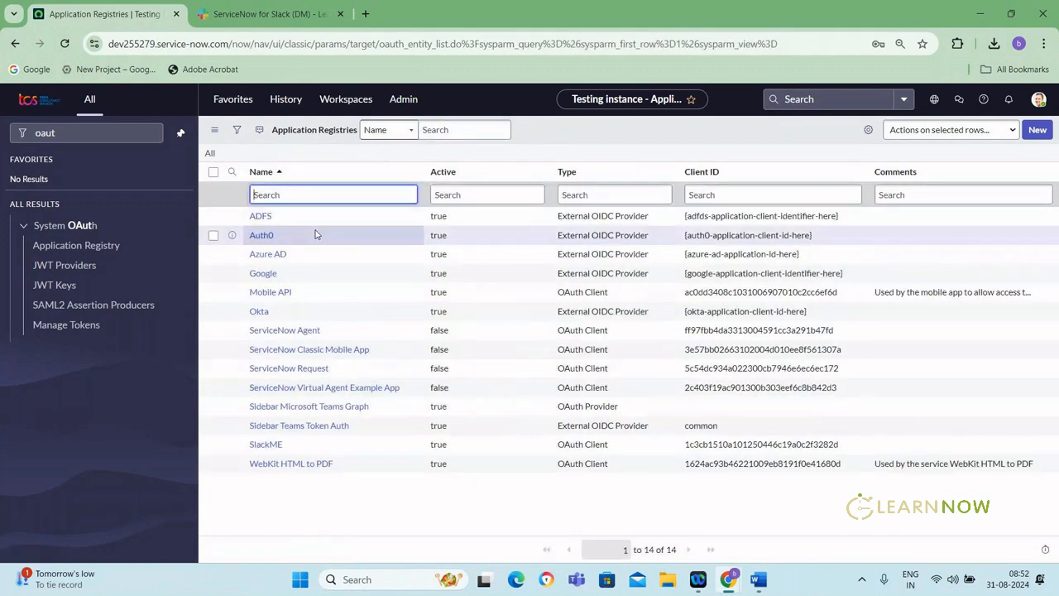
type("%service now")
key("Return")
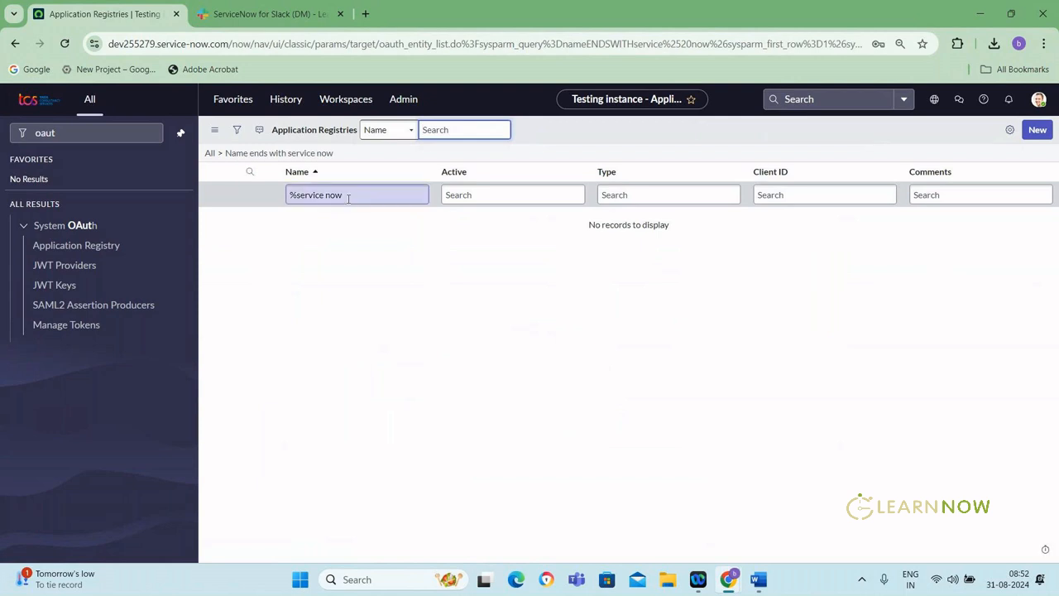
left_click_drag(351, 196, 265, 208)
key("BackSpace")
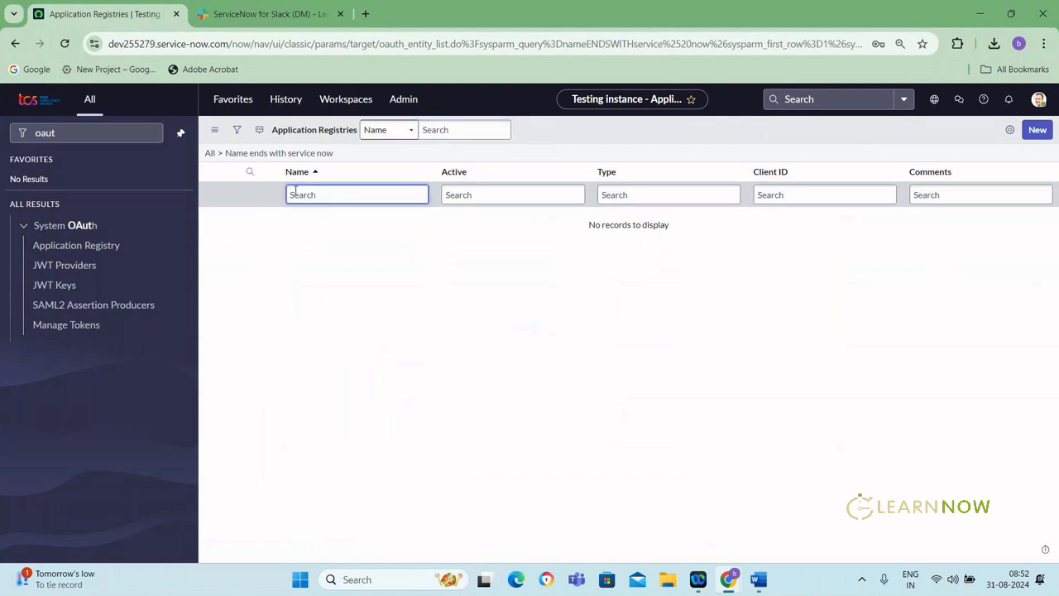
Step: Search the Name column for 'service now', then clear it to list all 14 registries
left_click(209, 154)
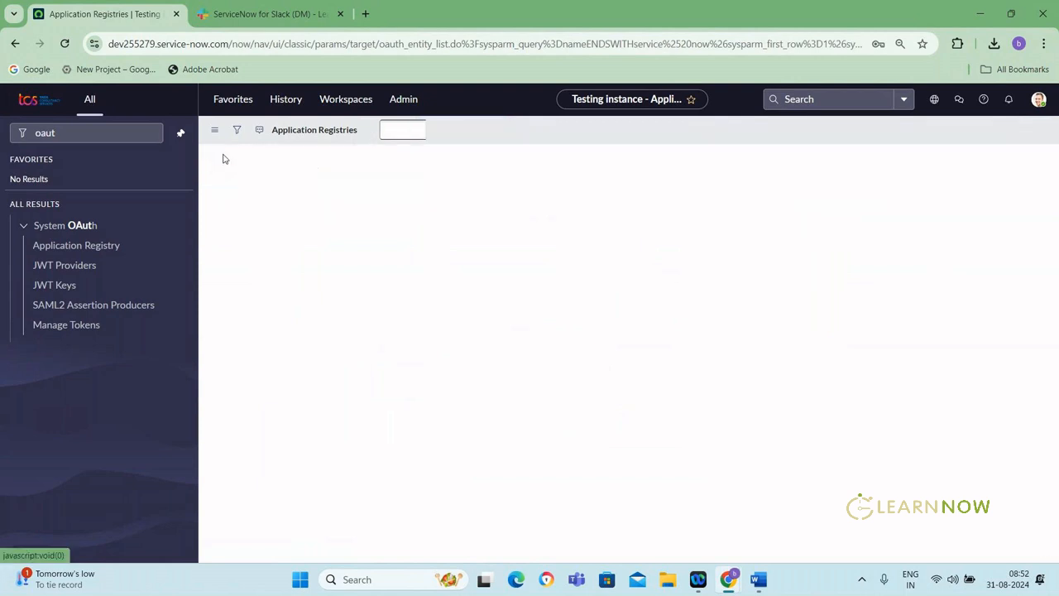
left_click(283, 195)
type("service")
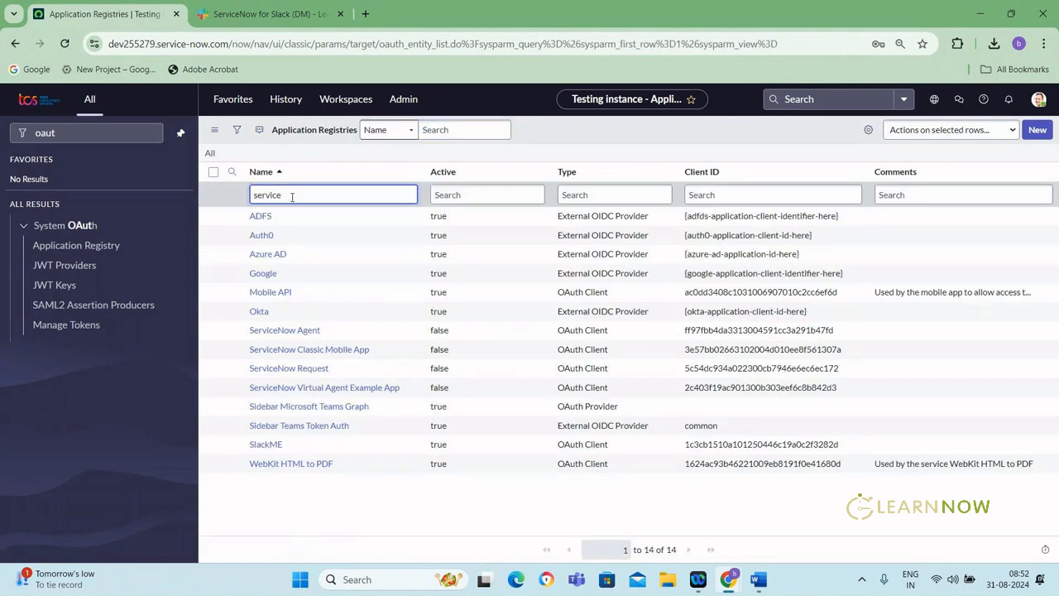
type(" now")
key("Return")
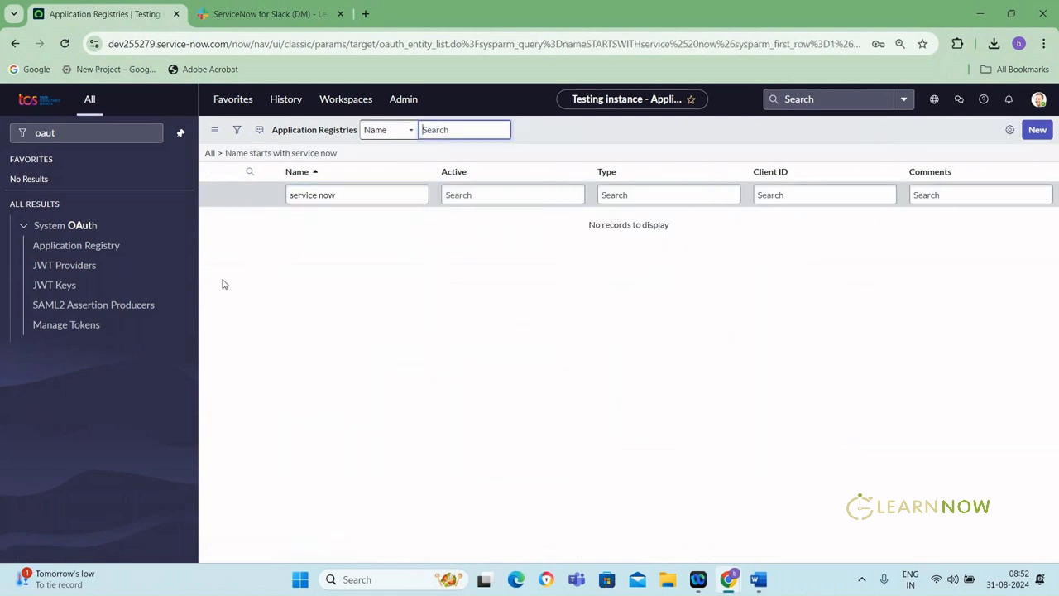
left_click(210, 153)
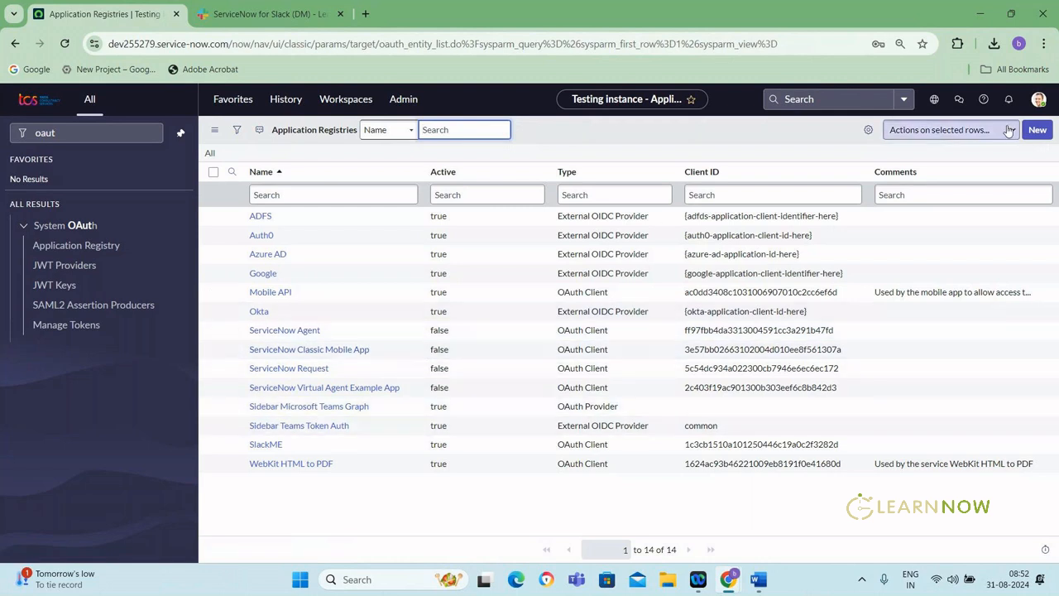
Step: Create a new application registry of type OAuth API endpoint for external clients
left_click(1037, 130)
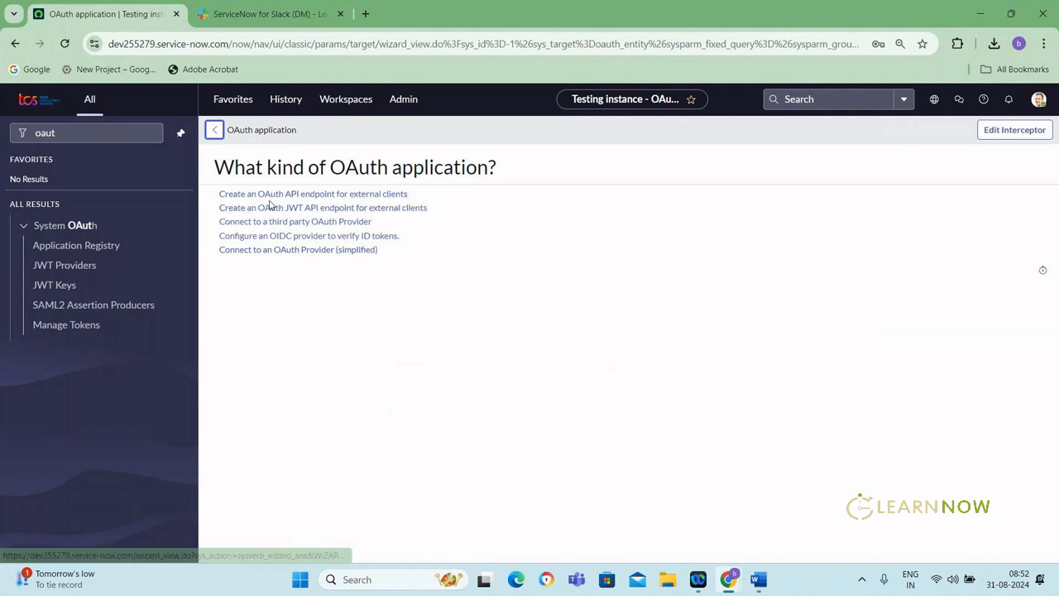
left_click(346, 196)
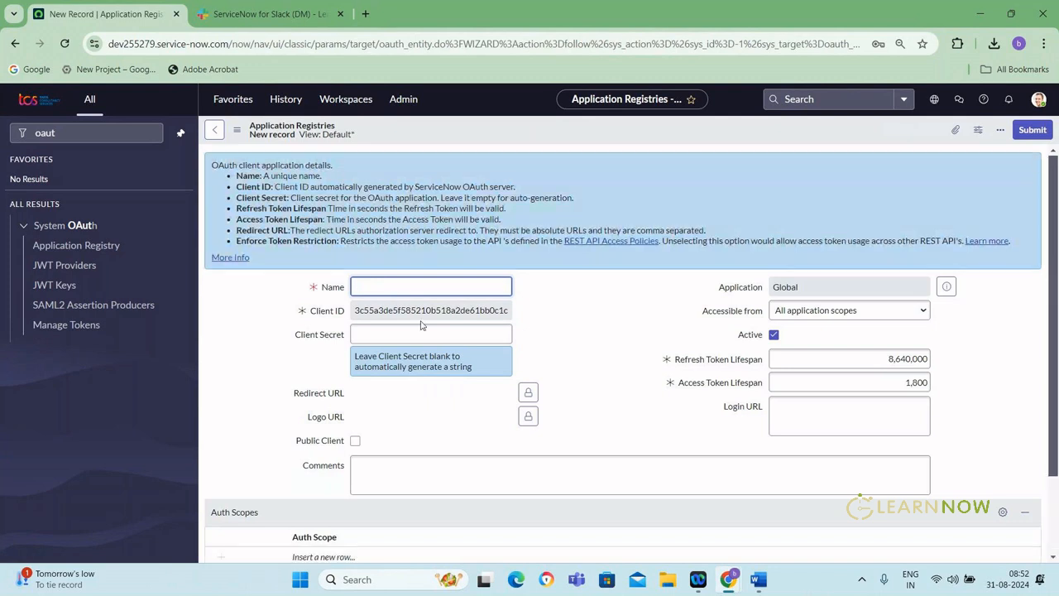
type("Slack")
left_click(436, 326)
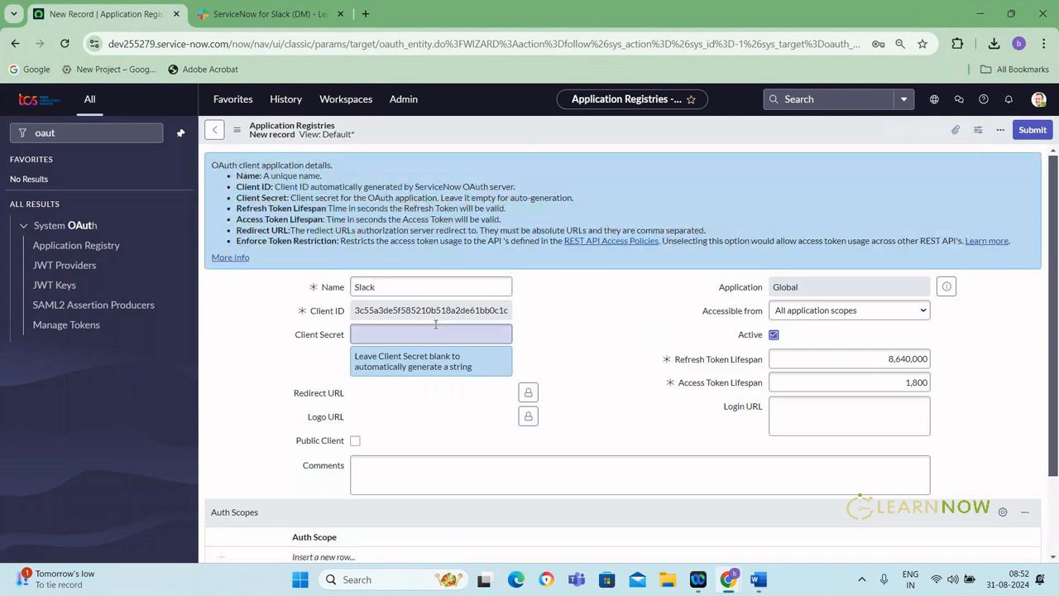
left_click(265, 14)
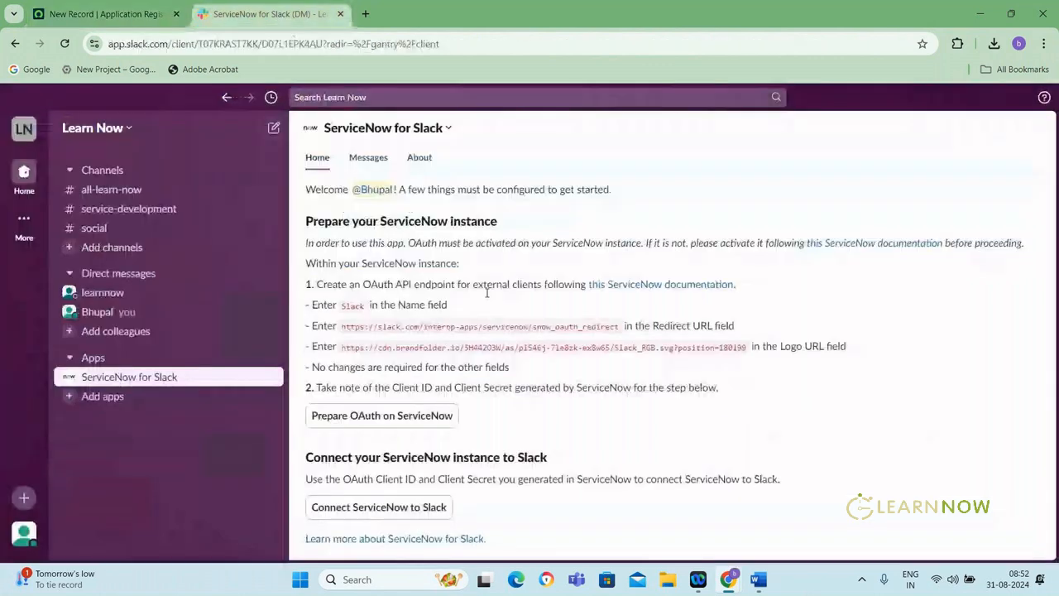
left_click(104, 14)
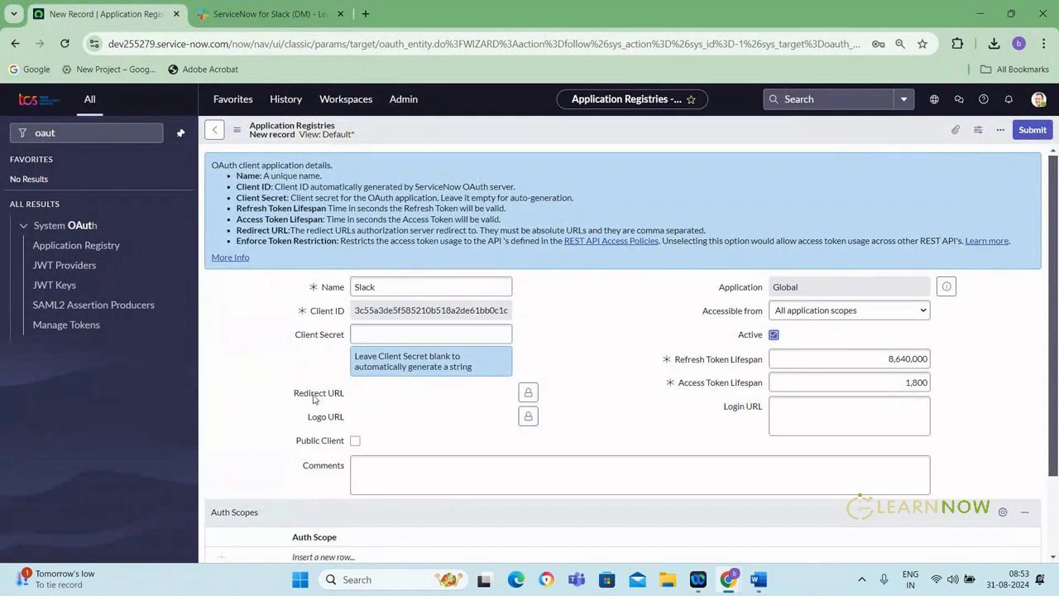
left_click(533, 399)
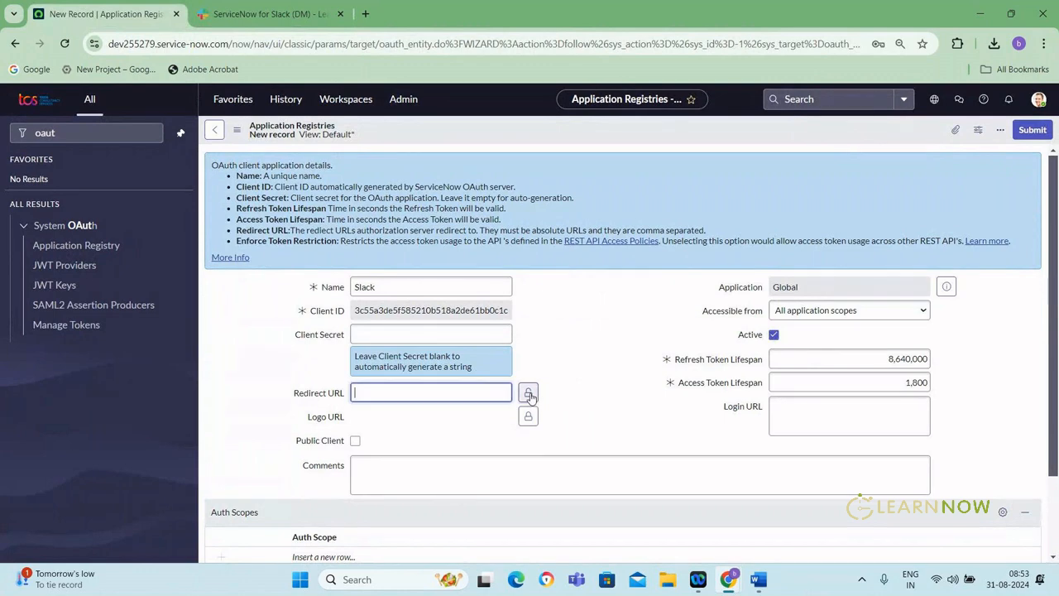
left_click(290, 19)
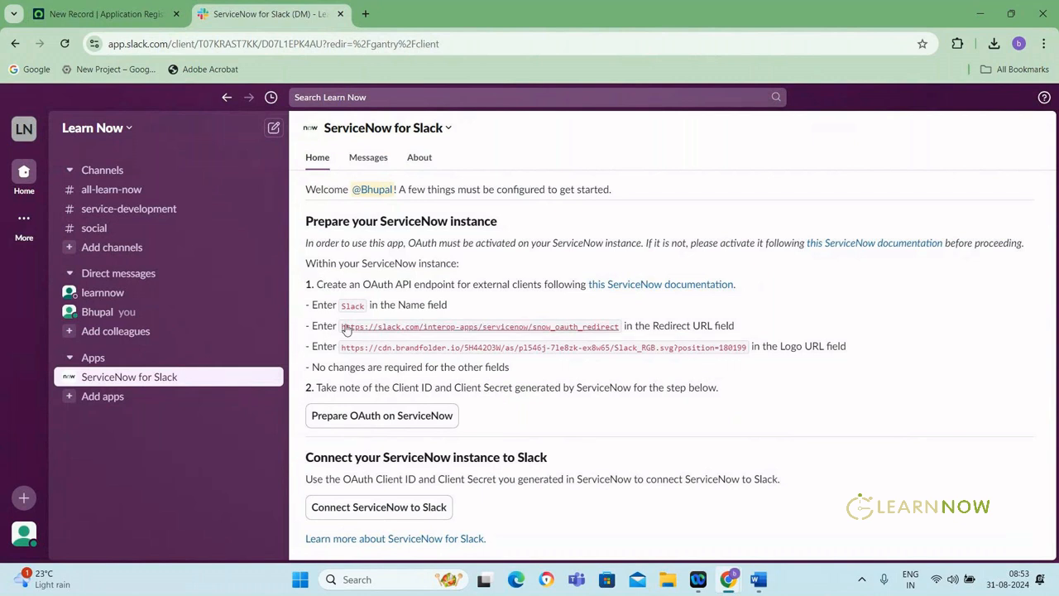
left_click_drag(625, 328, 345, 331)
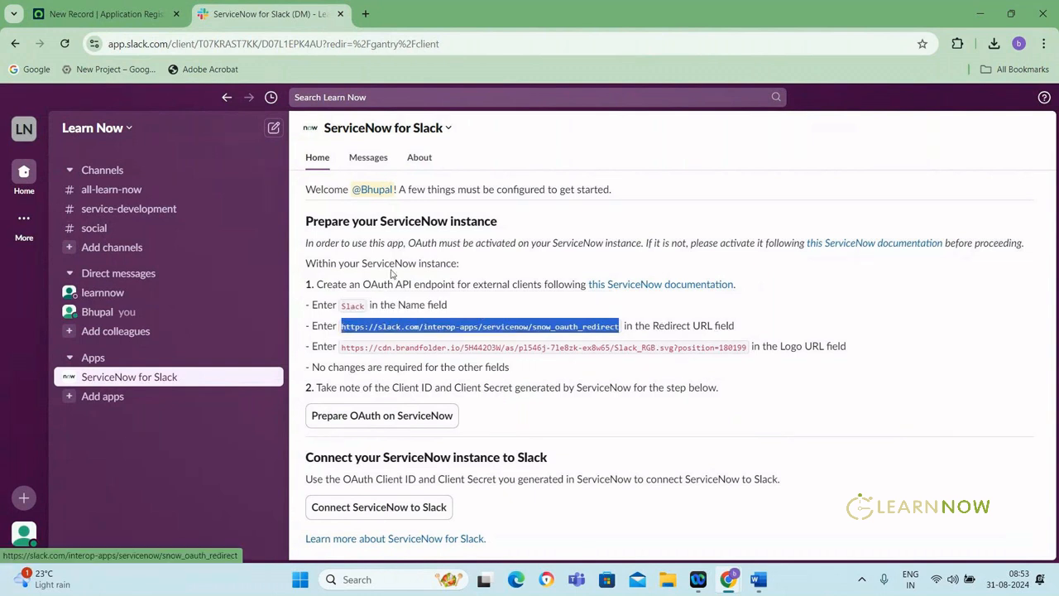
left_click(125, 14)
key("ctrl+v")
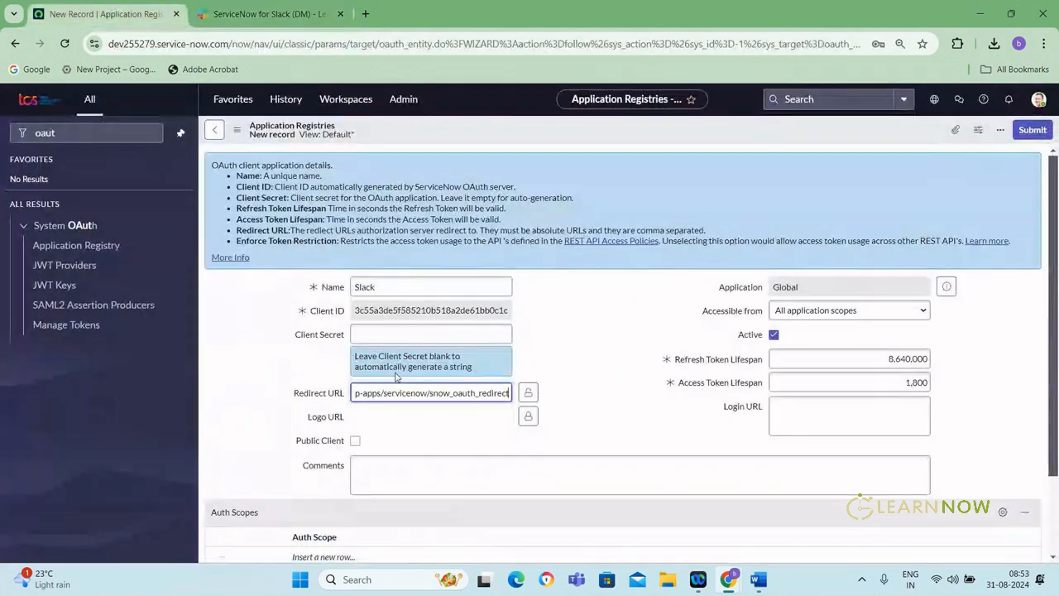
Step: Copy the Slack logo URL from Slack's setup instructions into the registry's Logo URL field
left_click(530, 395)
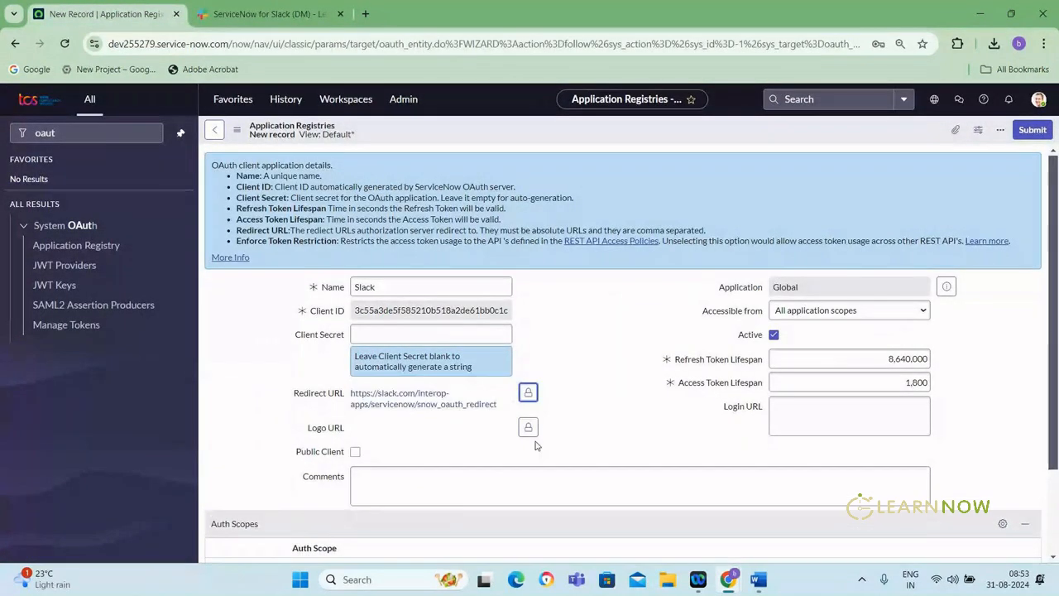
left_click(528, 427)
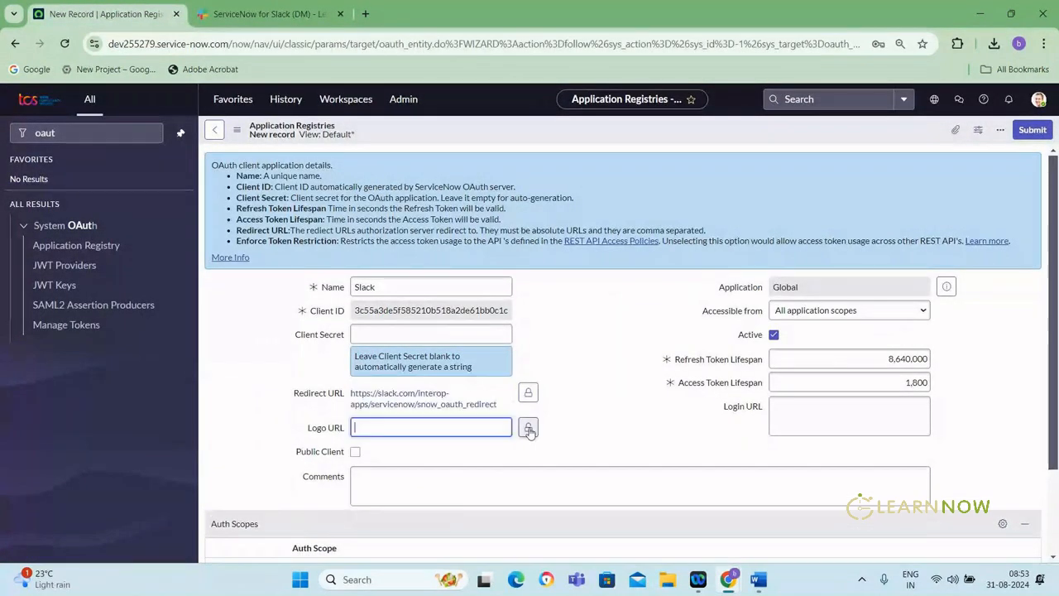
left_click(266, 14)
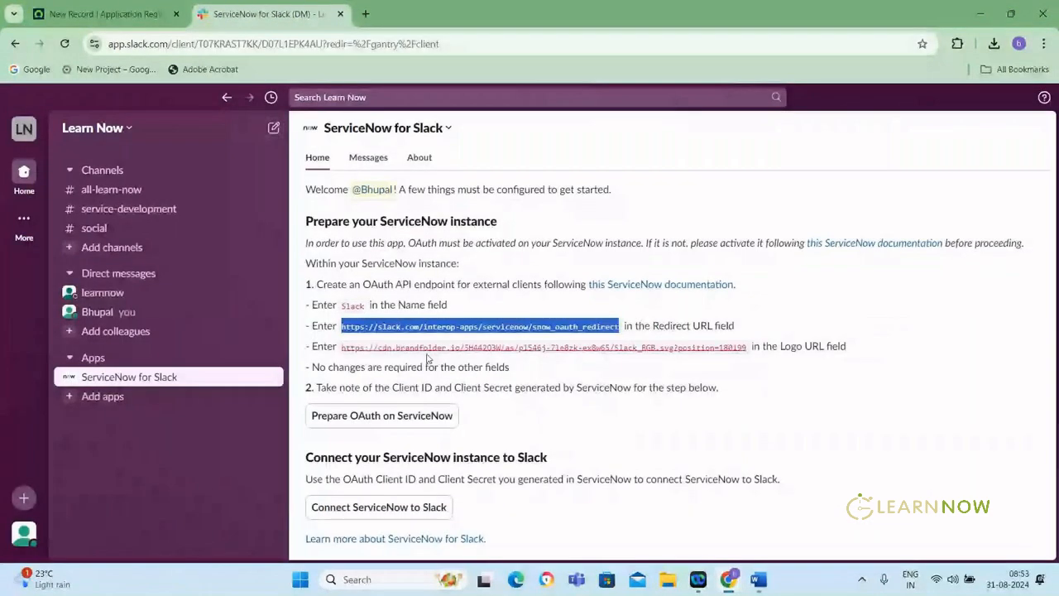
left_click(746, 354)
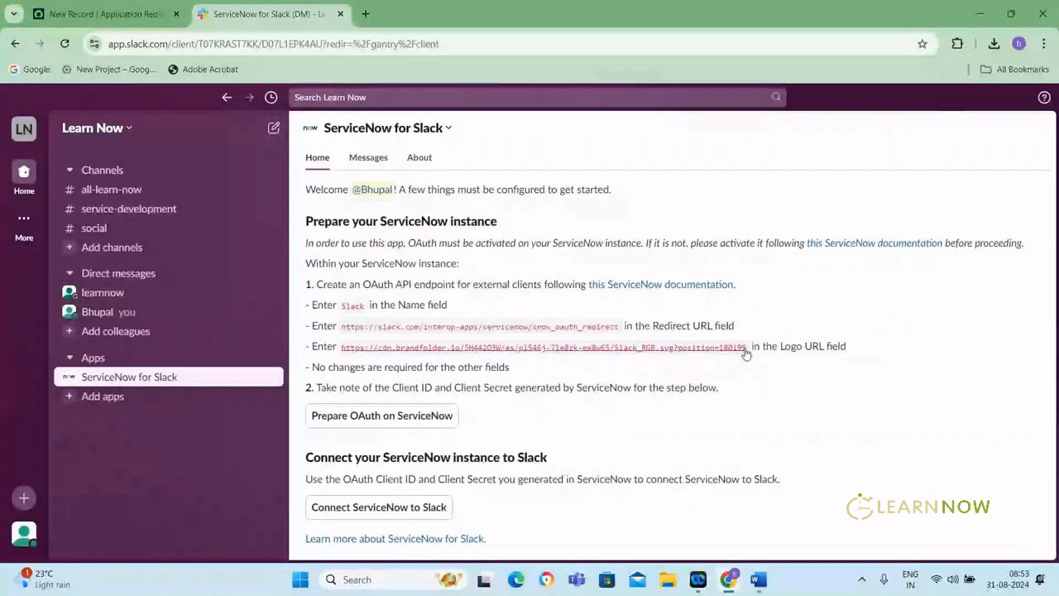
left_click_drag(746, 350, 342, 348)
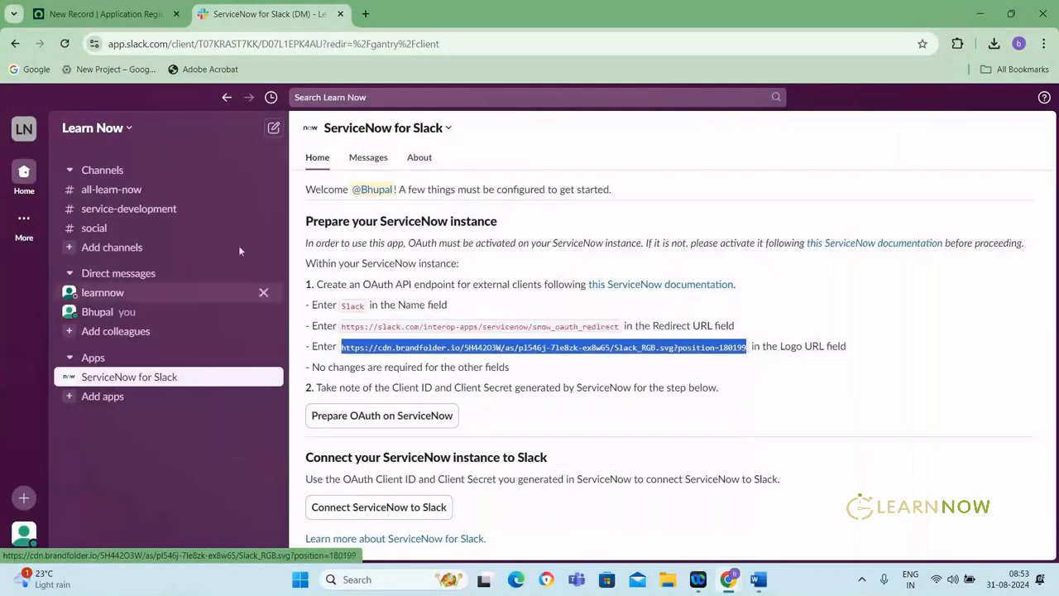
left_click(106, 14)
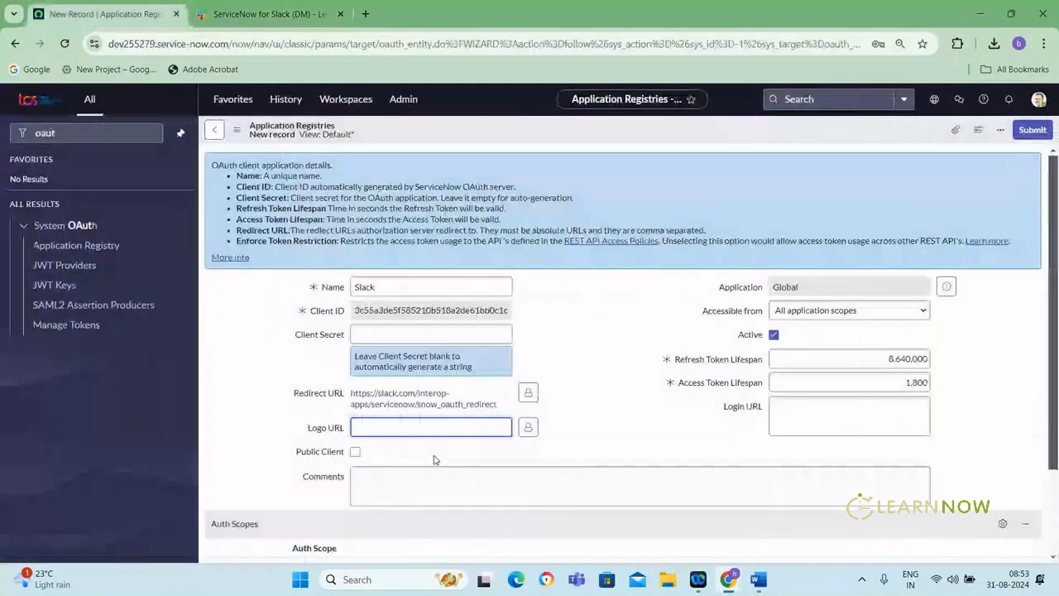
type("https://cdn.brandfolder.io/5H442O3W/as/pl546j-7le8zk-ex8w65/Slack_RGB.svg?position=180199")
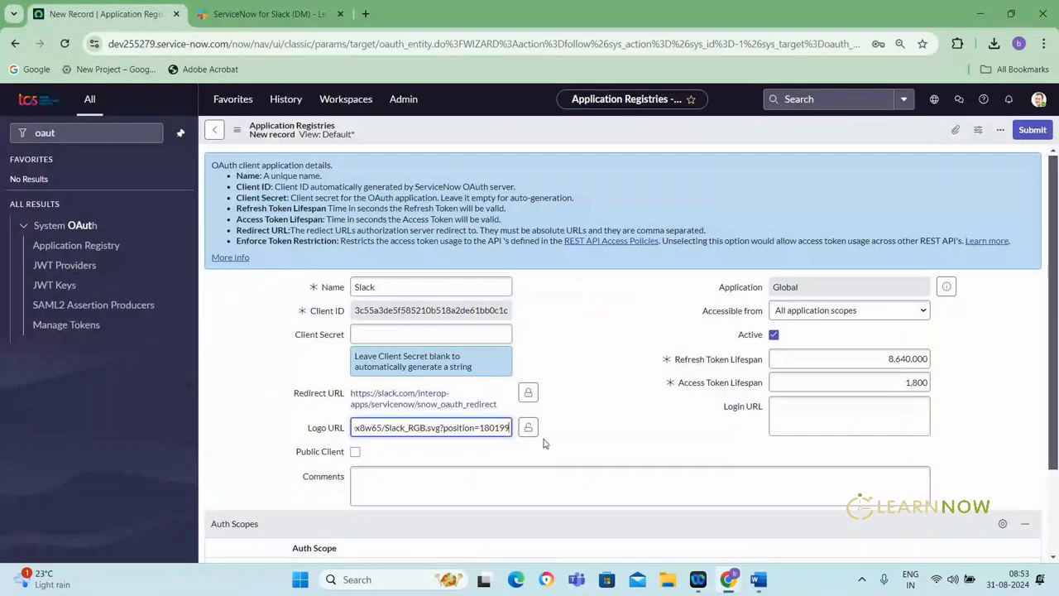
key("Tab")
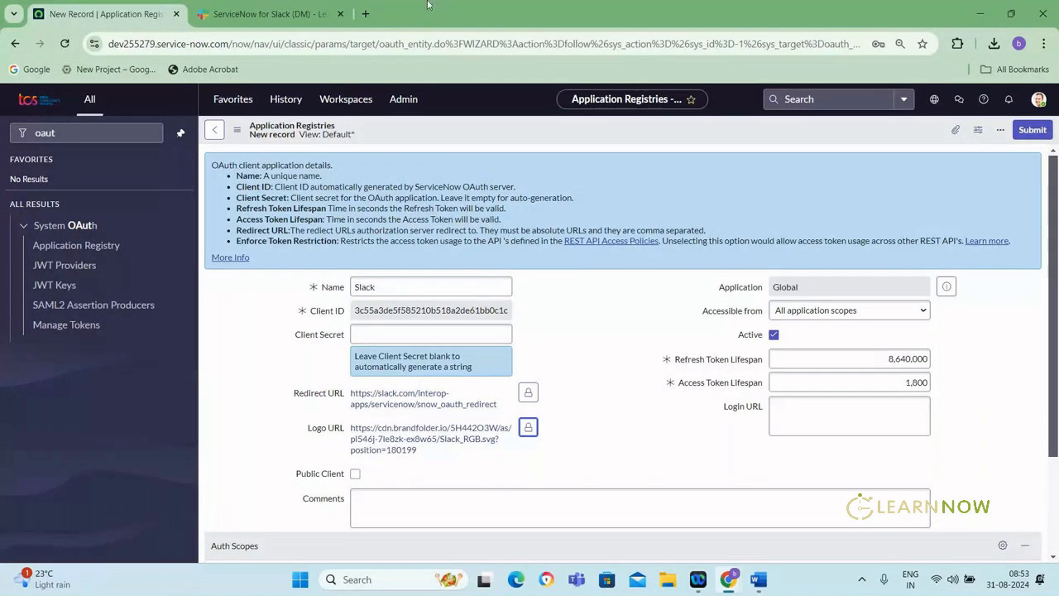
left_click(265, 14)
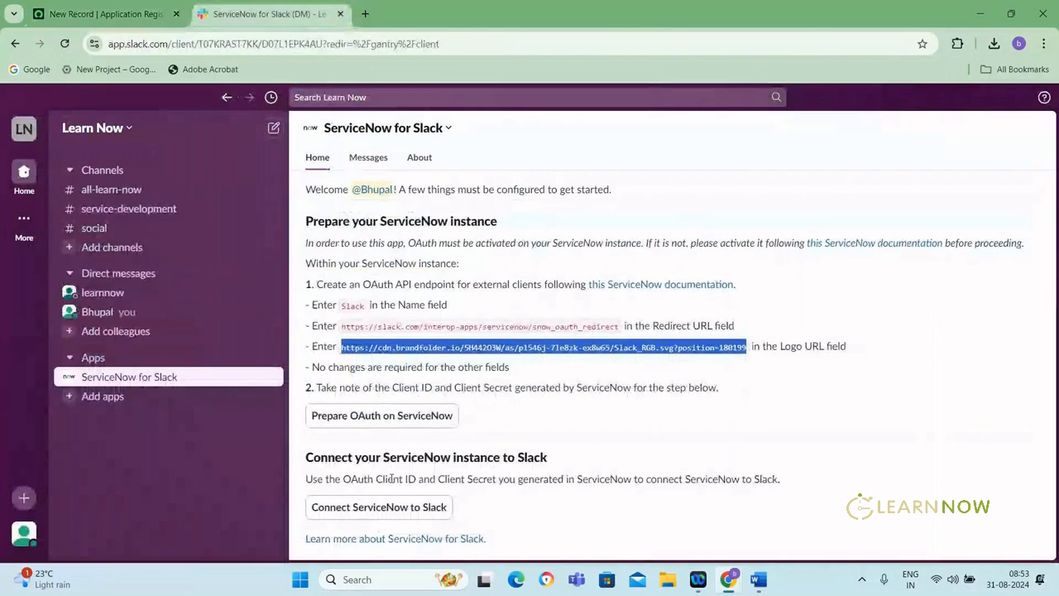
left_click(104, 13)
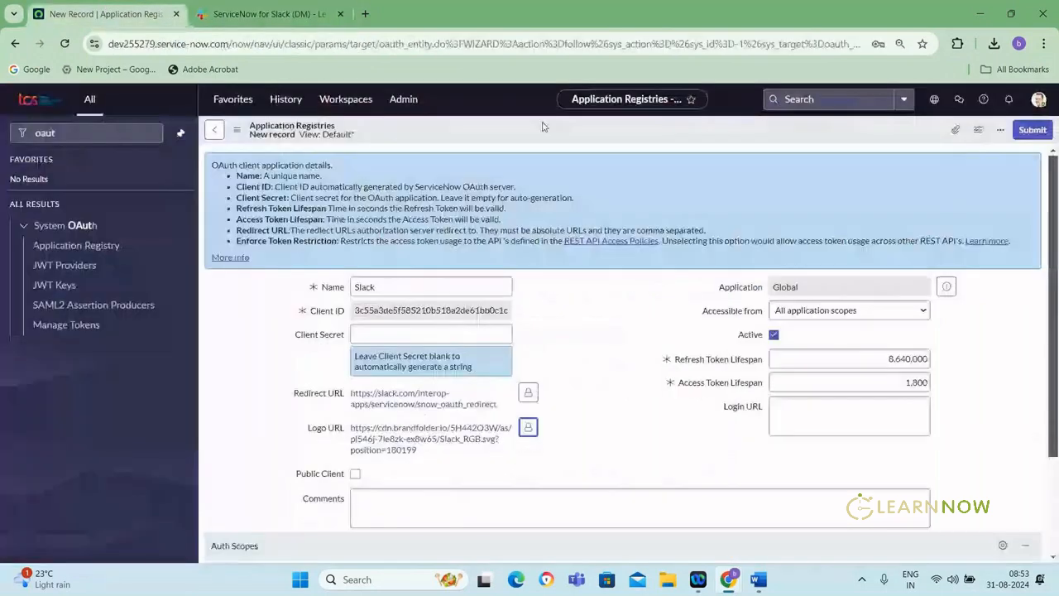
right_click(544, 129)
Step: Save the Slack registry record and reveal its generated Client Secret
left_click(560, 142)
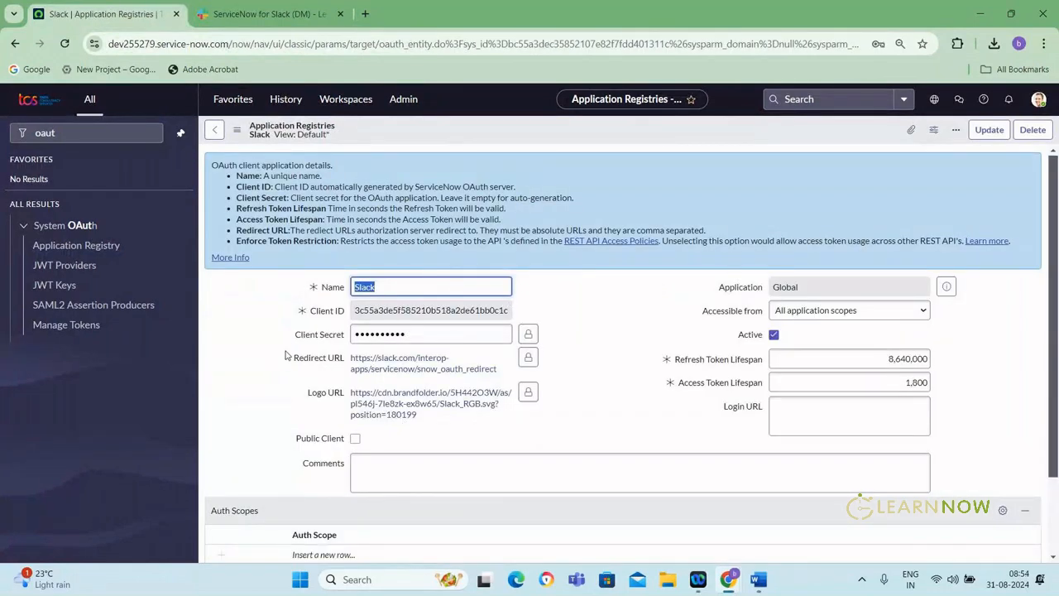
scroll(587, 336, "down", 3)
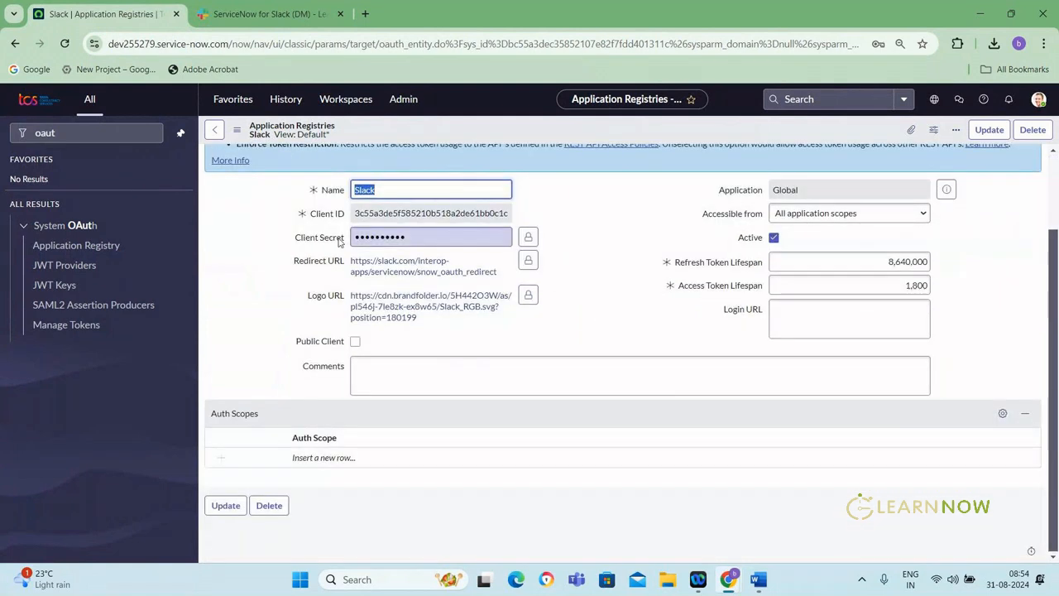
left_click(528, 240)
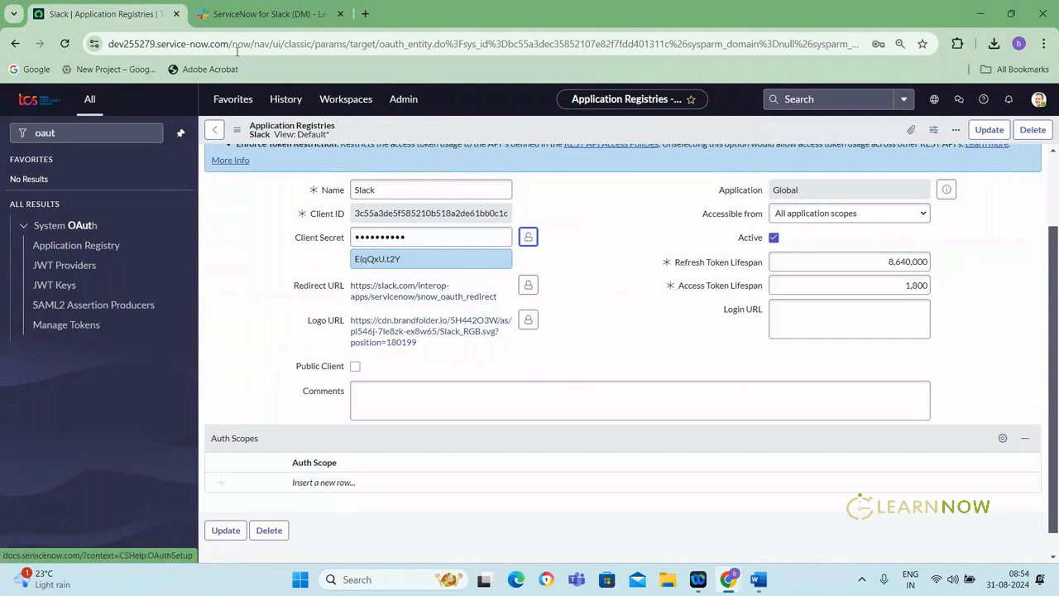
left_click(265, 14)
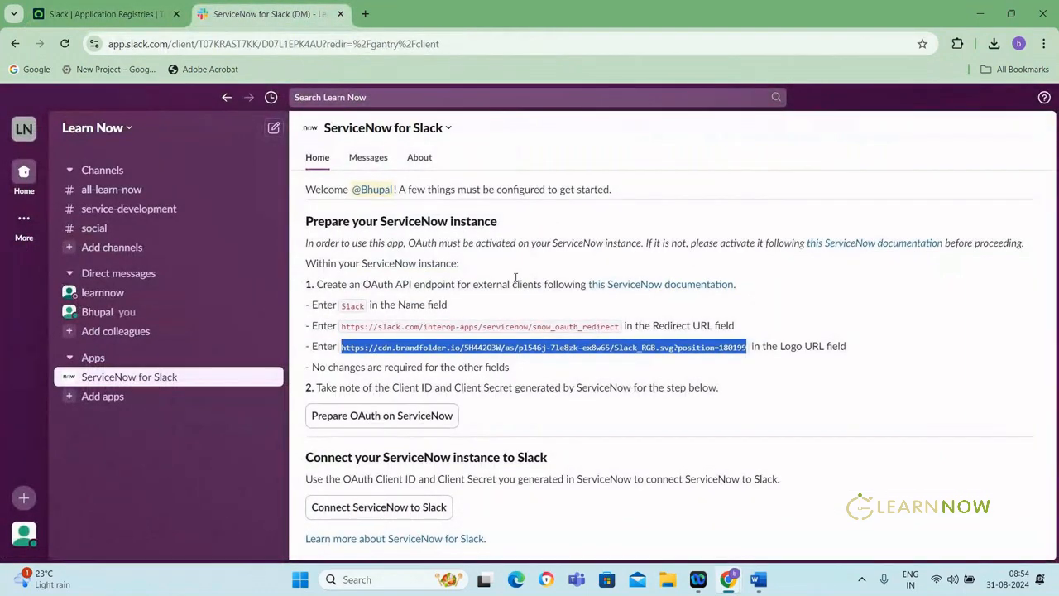
Step: Open Slack's 'Connect ServiceNow to Slack' dialog from the ServiceNow for Slack Home tab
left_click(85, 15)
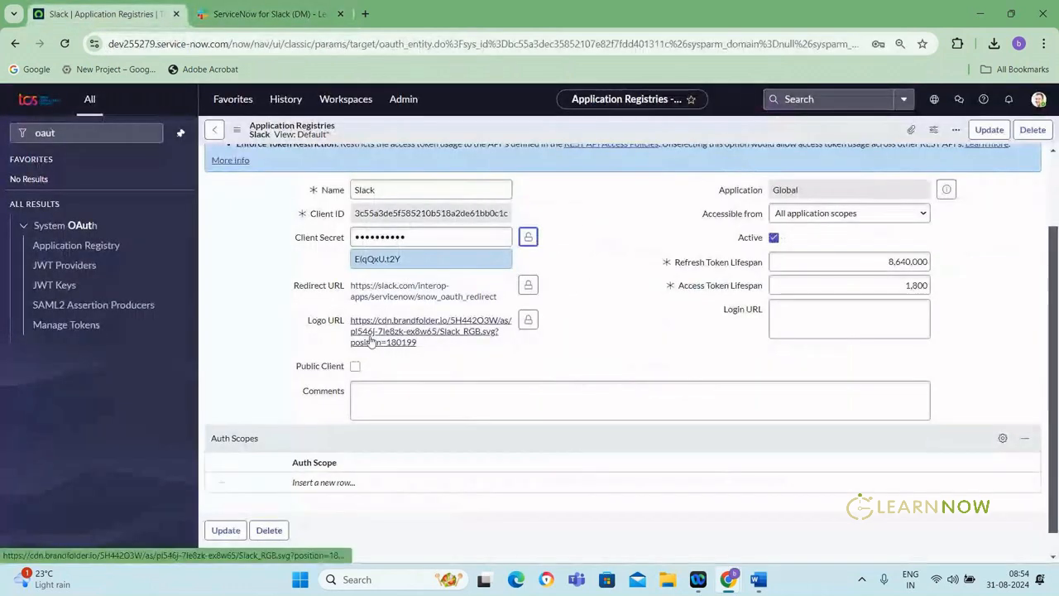
left_click(265, 14)
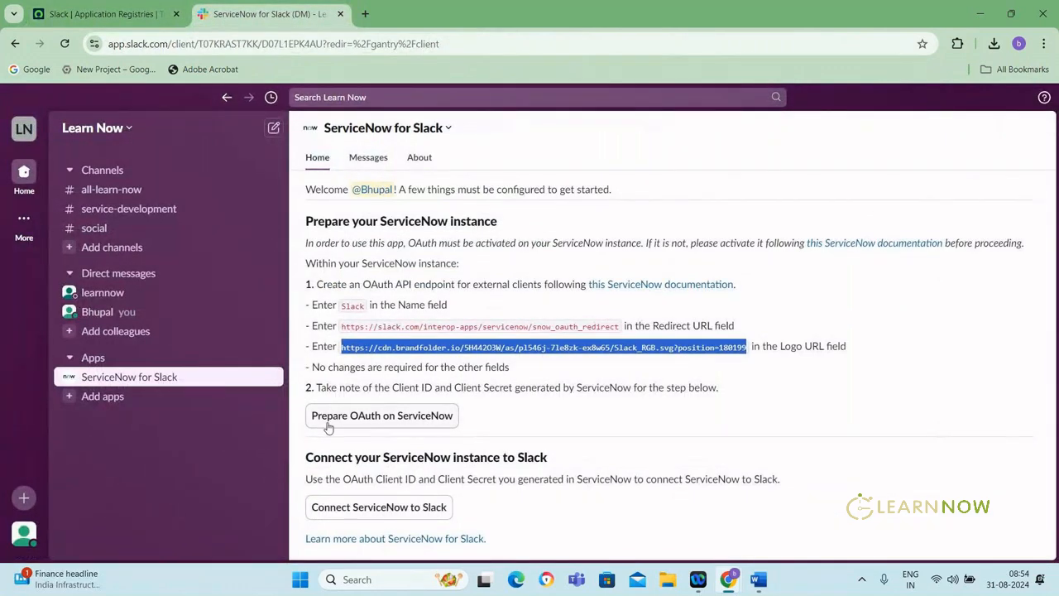
left_click(407, 509)
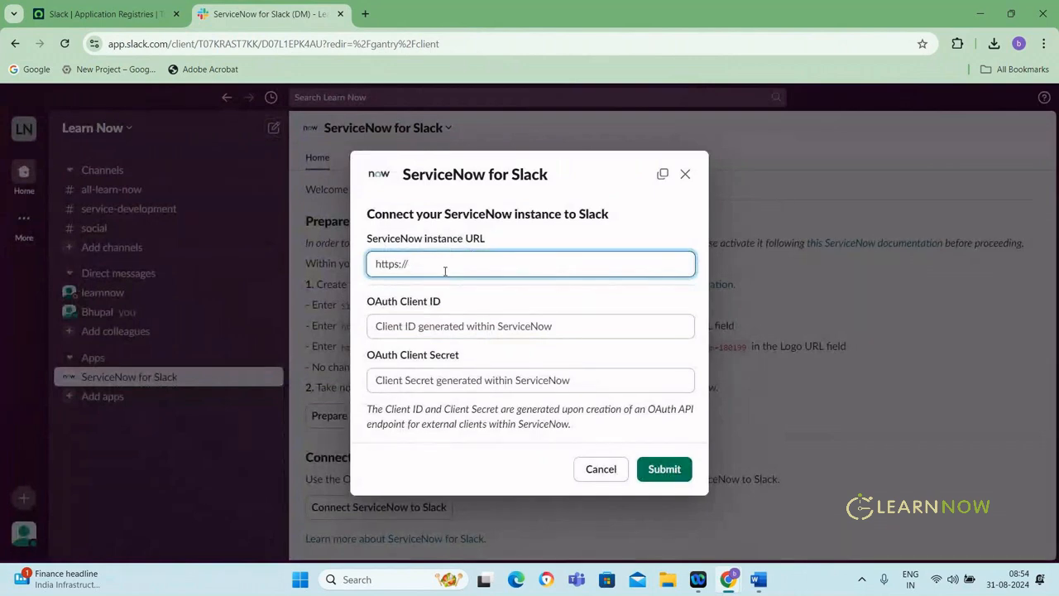
left_click(123, 11)
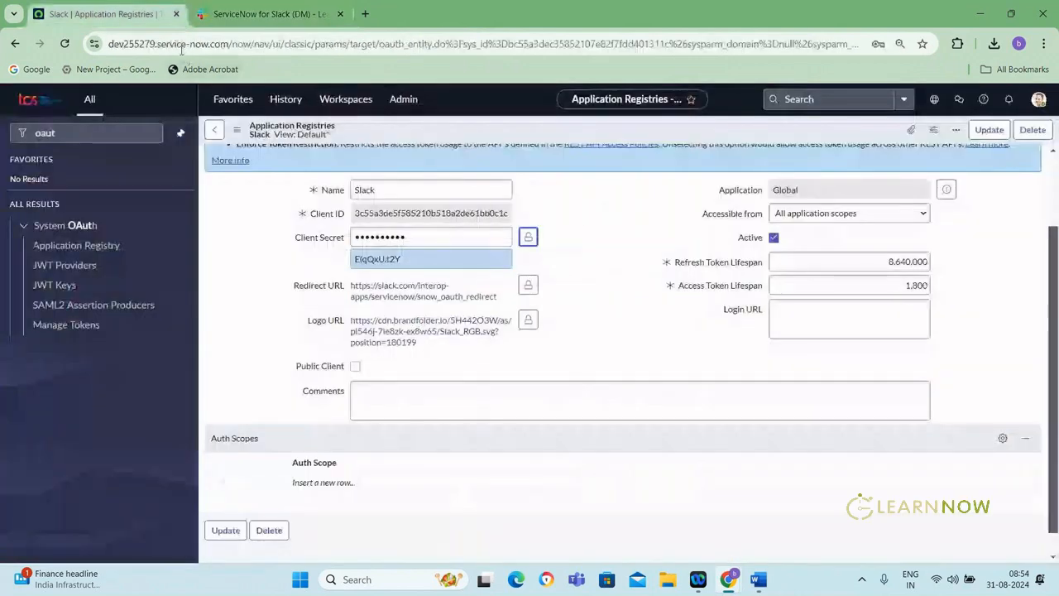
left_click_drag(229, 47, 110, 50)
key("ctrl+c")
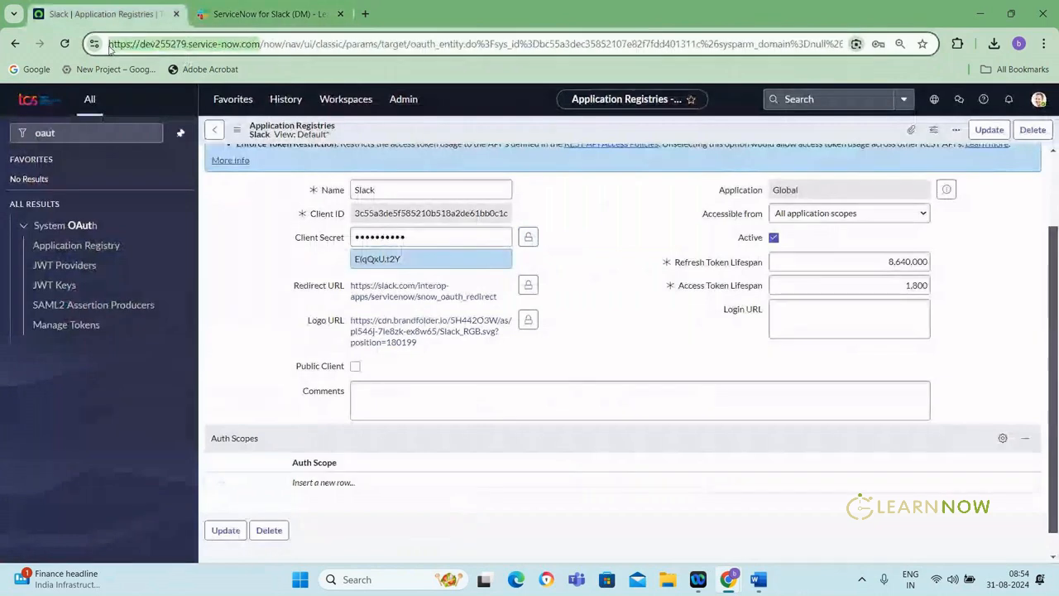
left_click(265, 13)
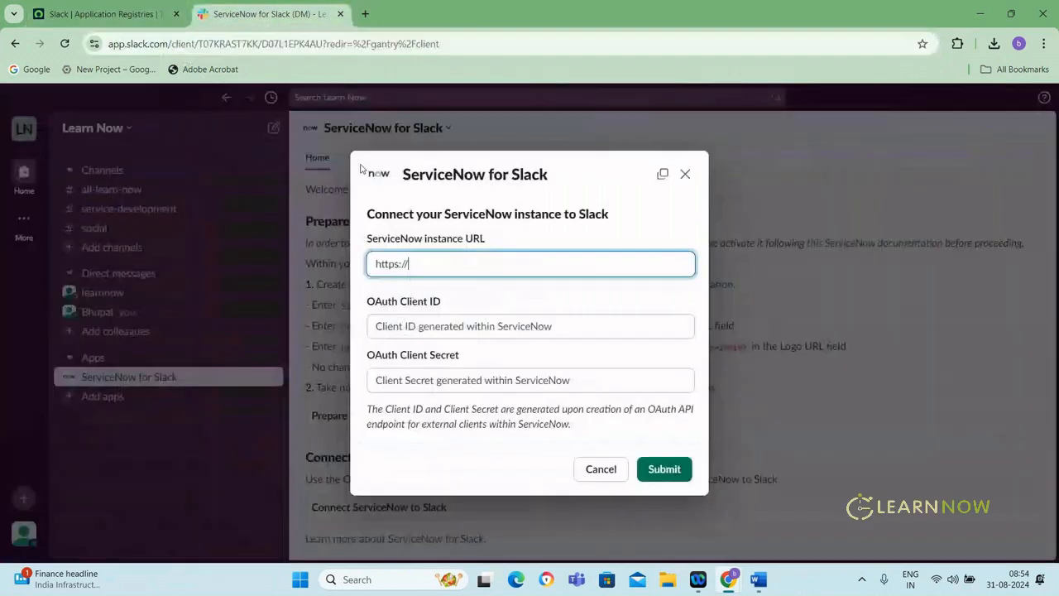
key("ctrl+v")
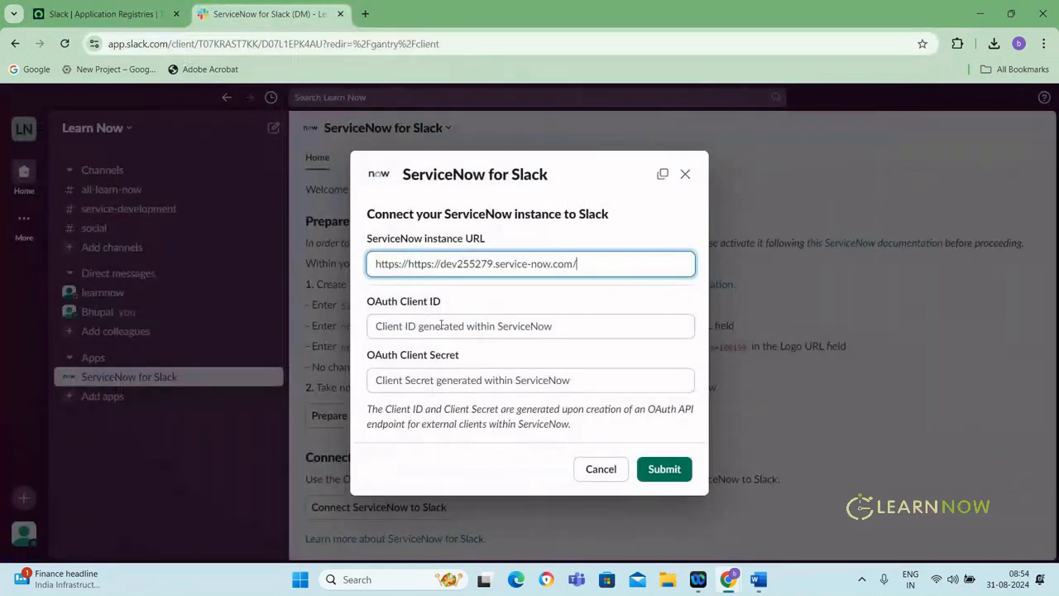
left_click(436, 329)
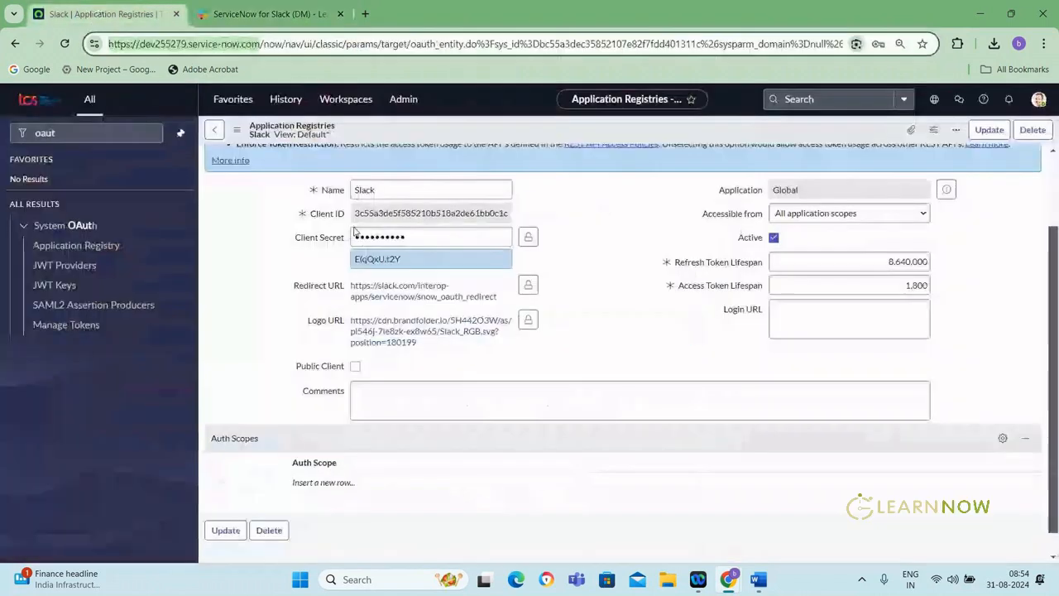
left_click(107, 13)
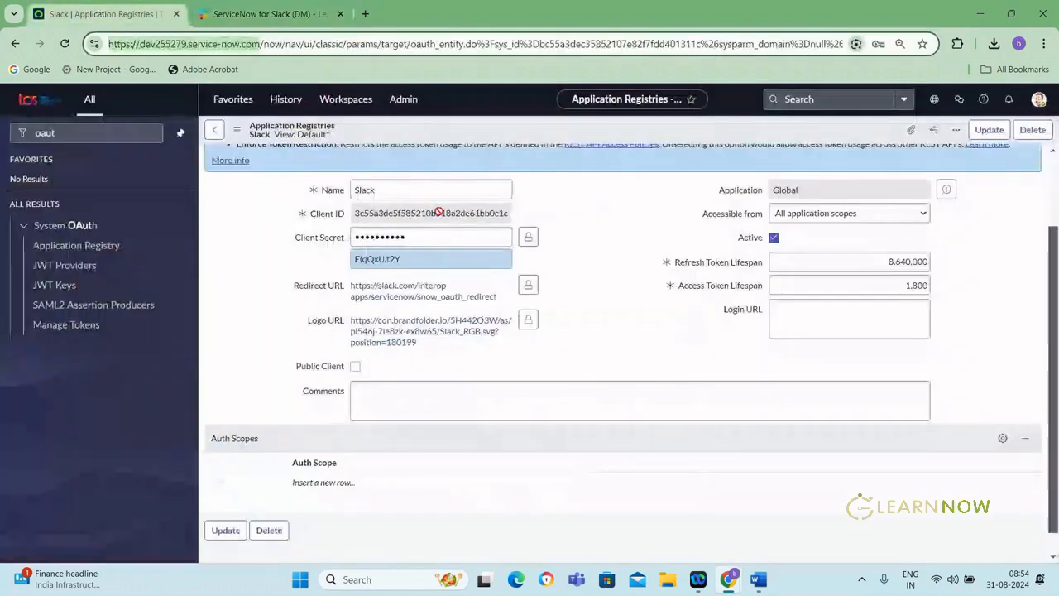
left_click(436, 213)
double_click(432, 212)
key("ctrl+c")
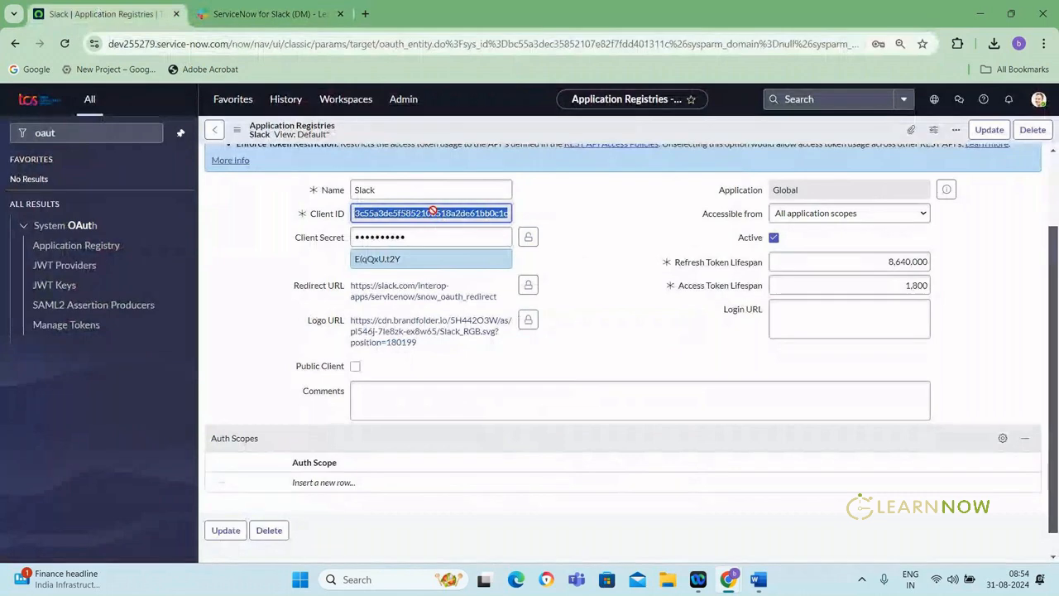
left_click(277, 14)
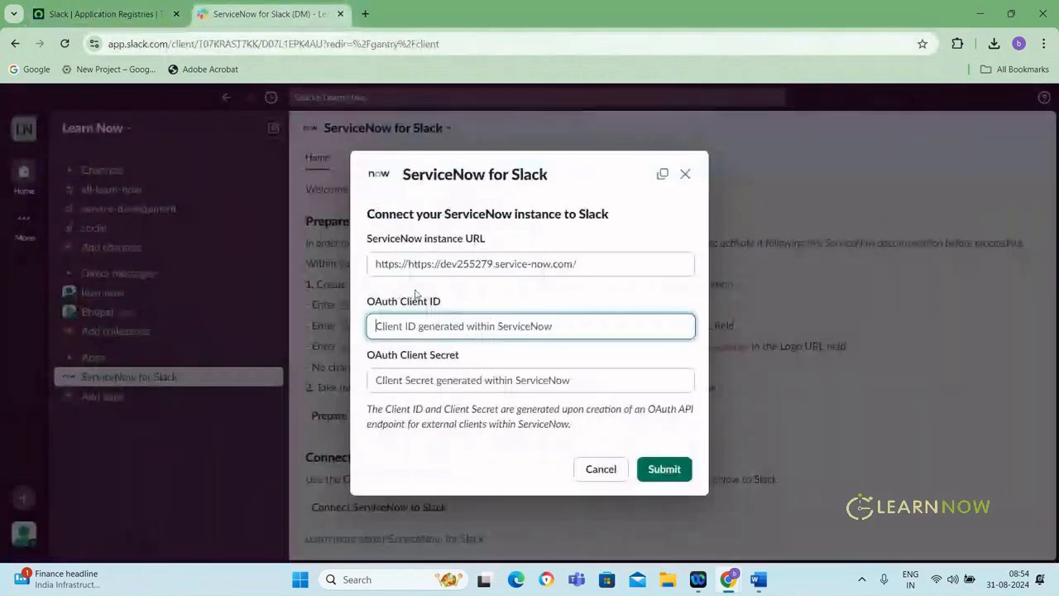
left_click(433, 338)
key("ctrl+v")
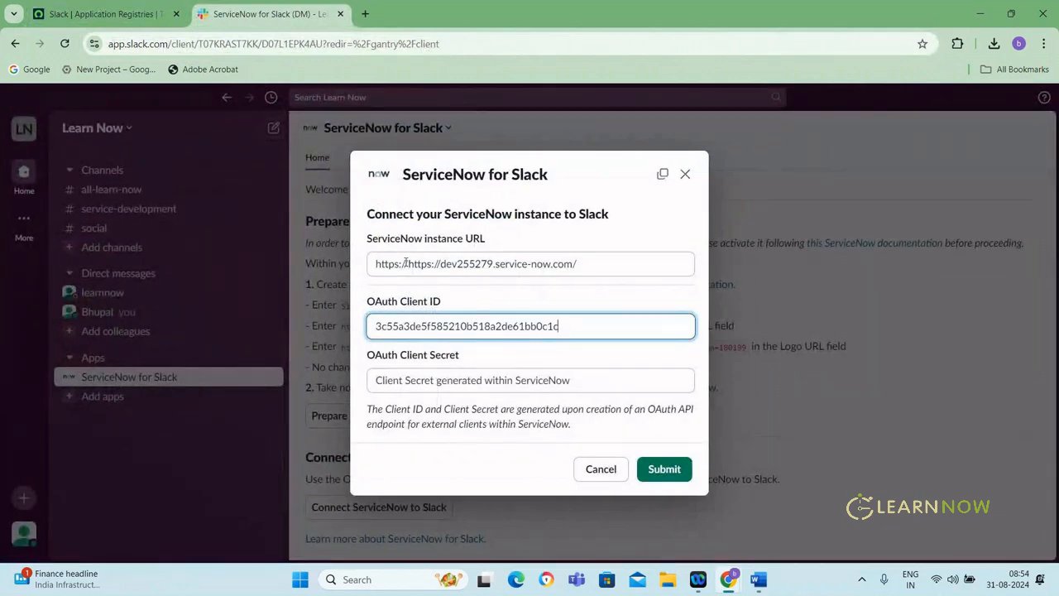
left_click_drag(407, 263, 329, 268)
key("BackSpace")
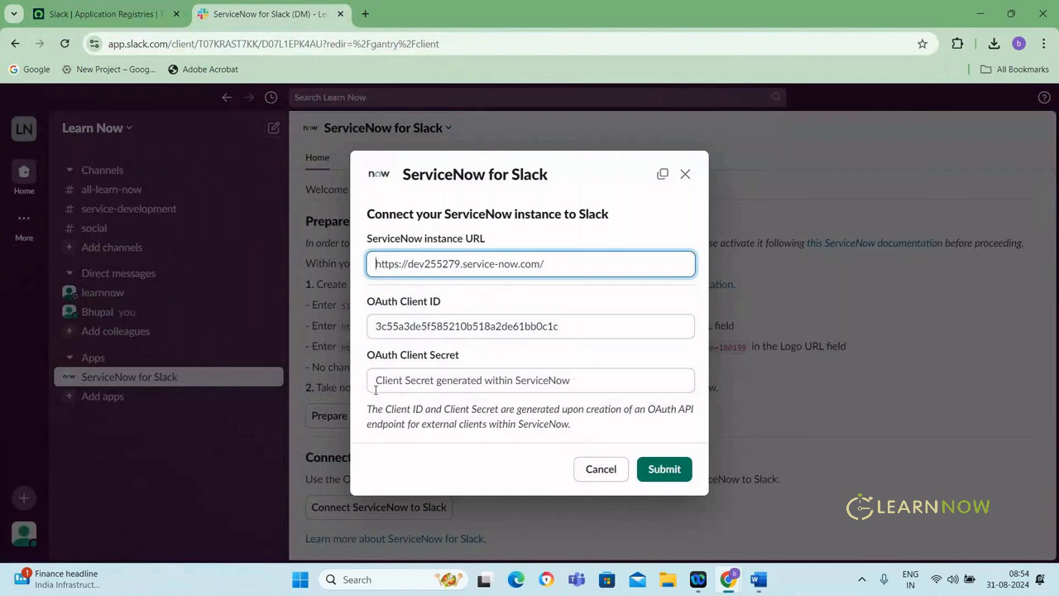
Step: Copy the revealed Client Secret from ServiceNow into the dialog's OAuth Client Secret field
left_click(376, 389)
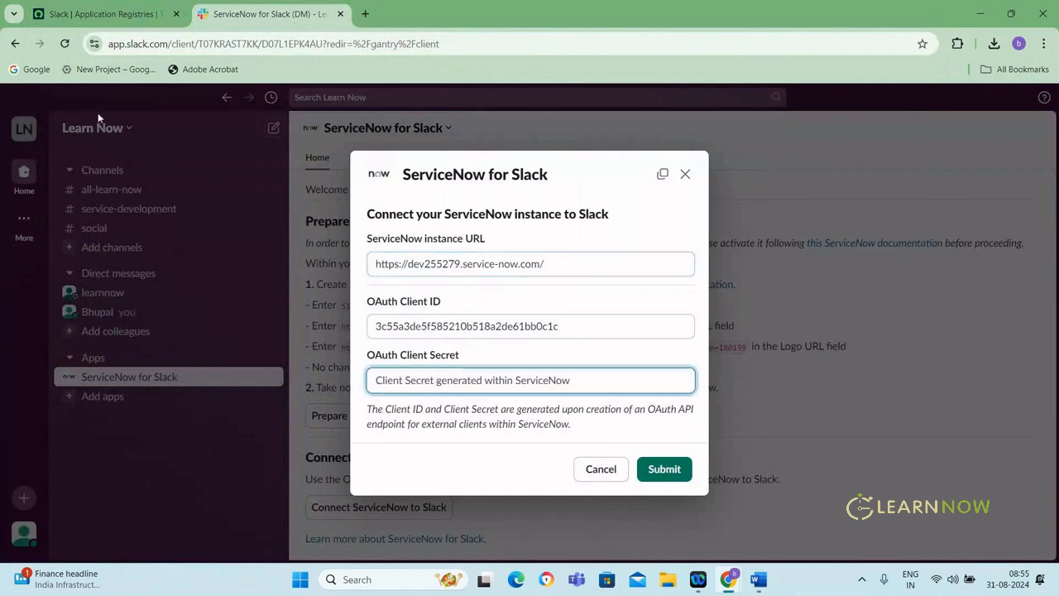
left_click(99, 14)
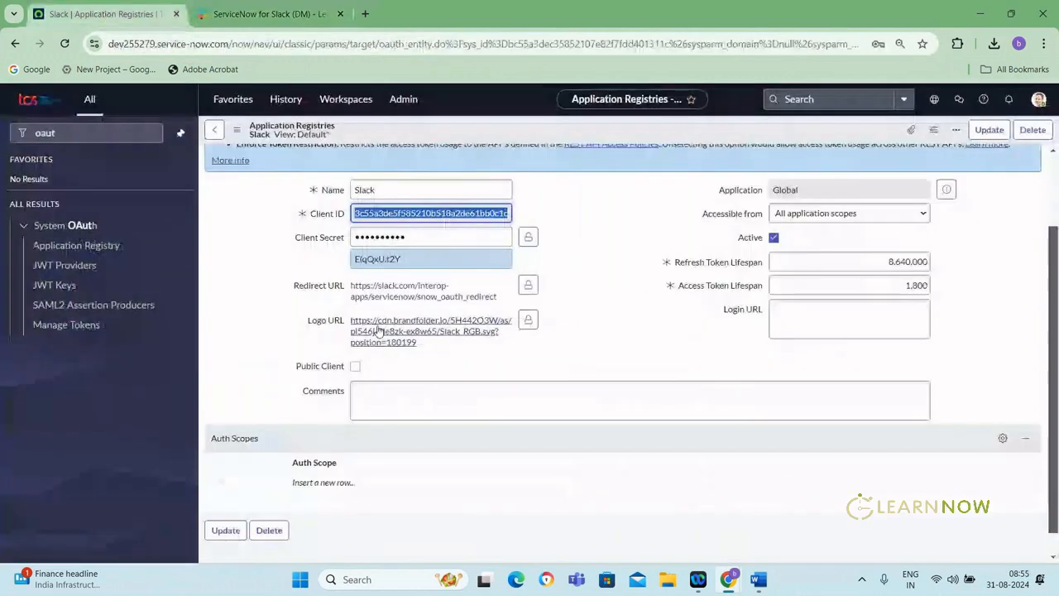
double_click(378, 259)
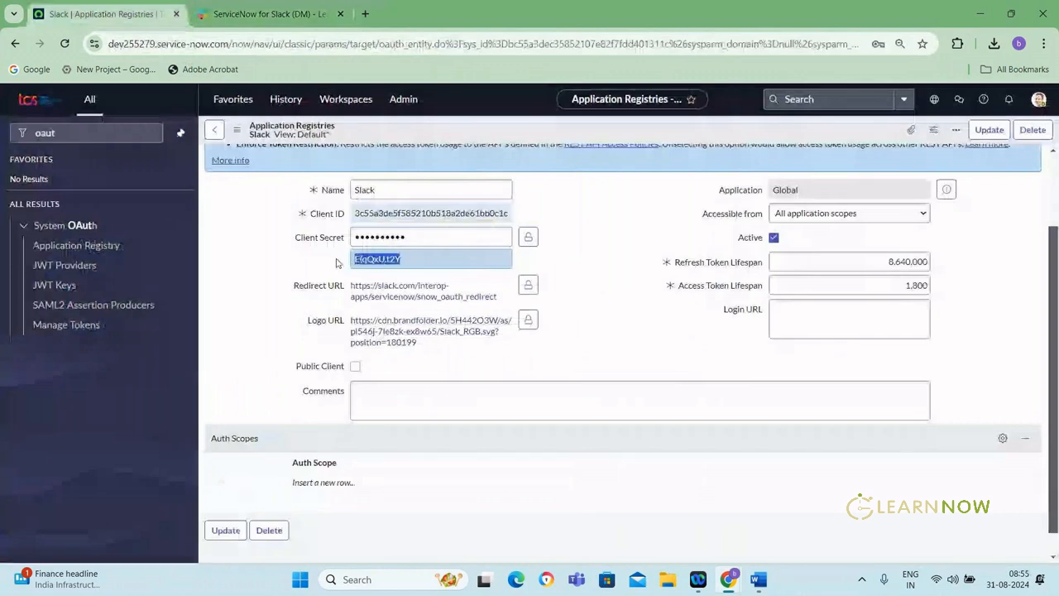
key("ctrl+c")
key("ctrl+Tab")
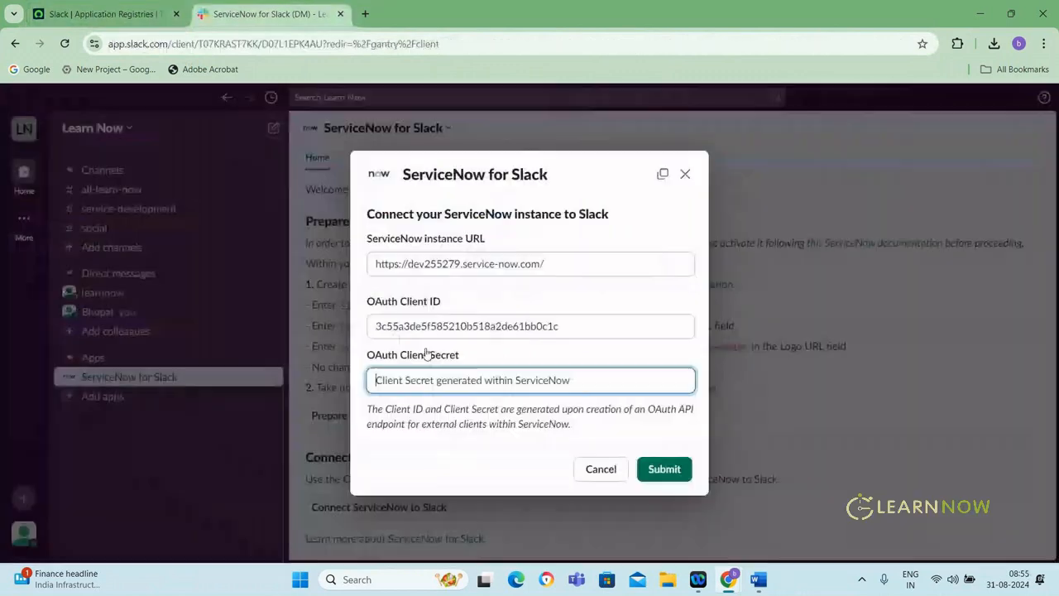
key("ctrl+v")
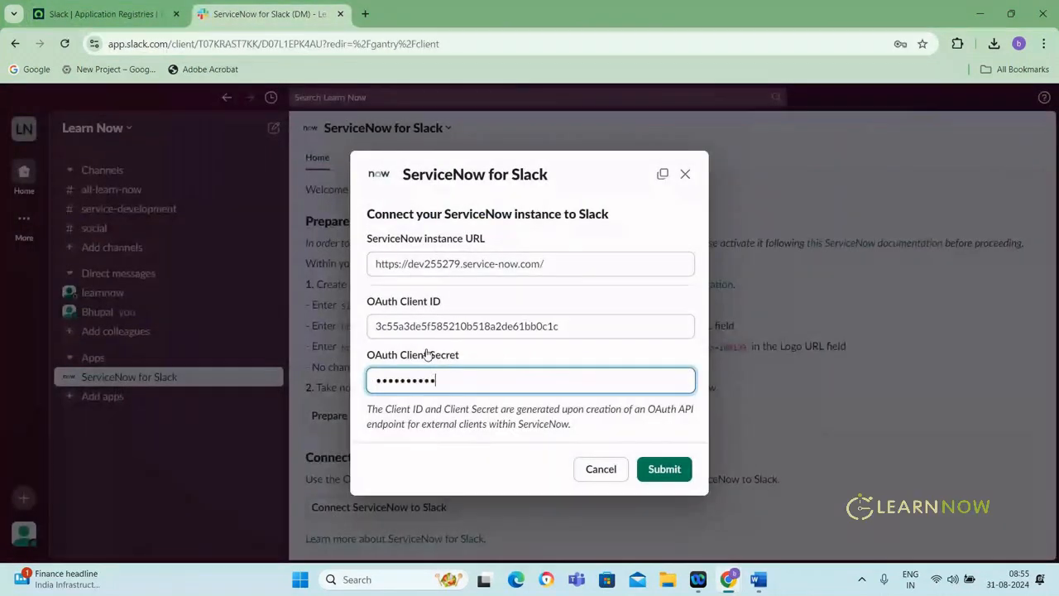
Step: Submit the connection details, dismiss the save-password prompt, and begin connecting the ServiceNow account
left_click(647, 468)
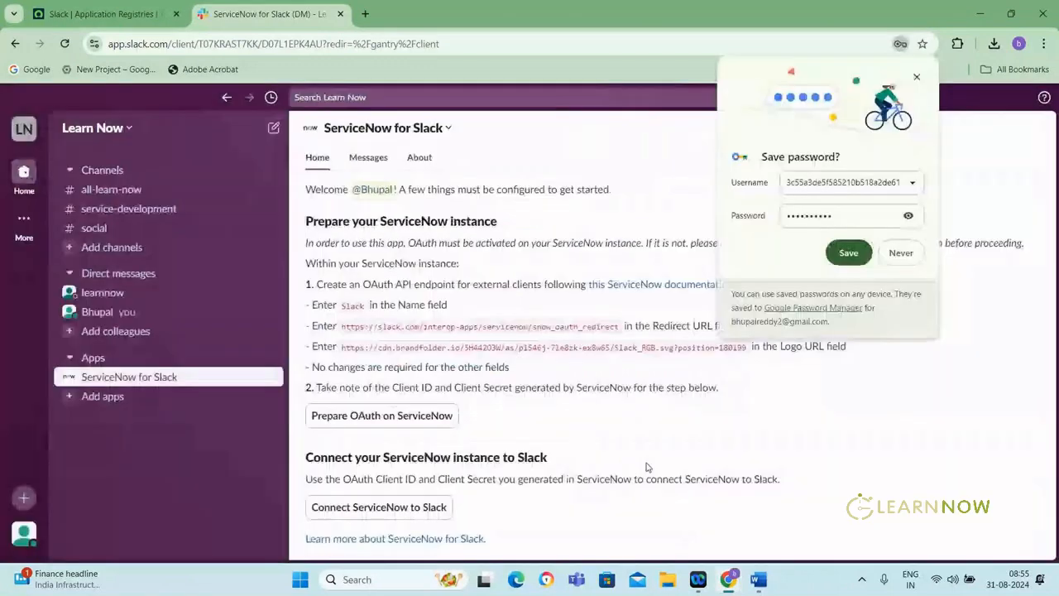
left_click(917, 78)
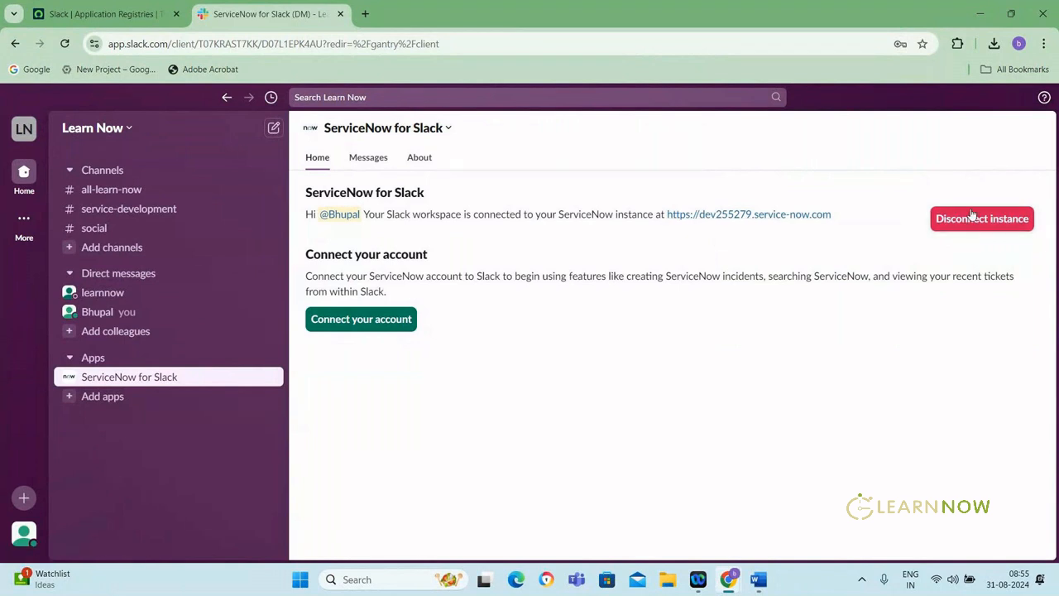
left_click(373, 323)
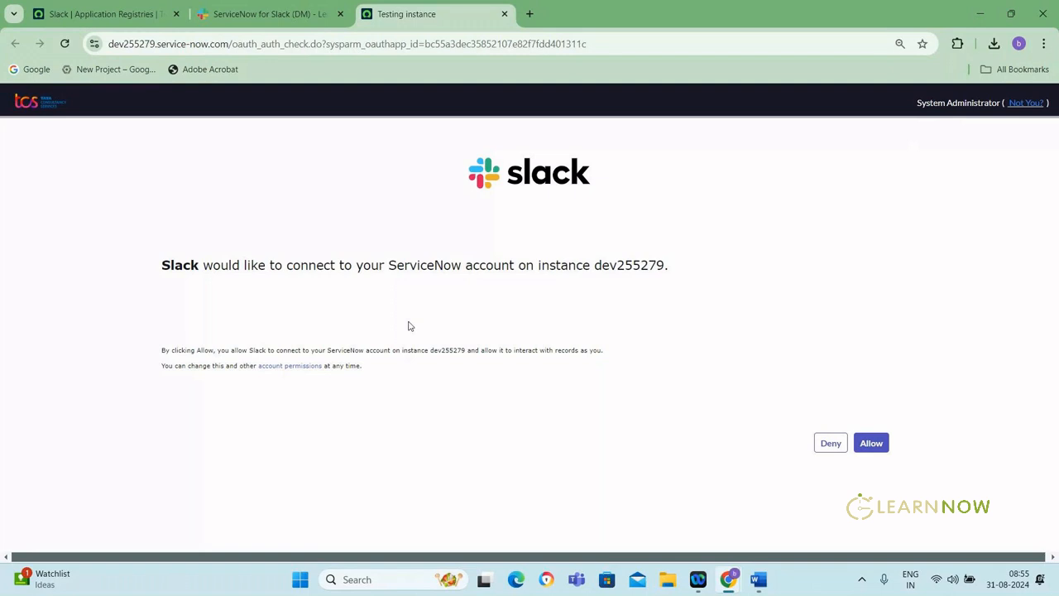
Step: Allow Slack access to the ServiceNow account, close the confirmation tab, and open your own Slack DM
left_click(873, 452)
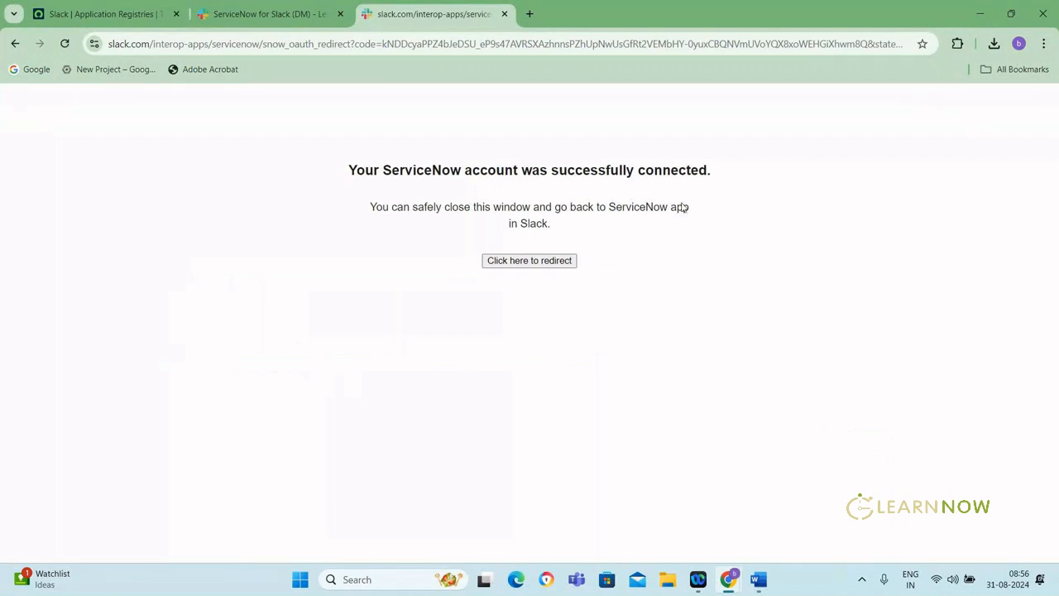
left_click(504, 14)
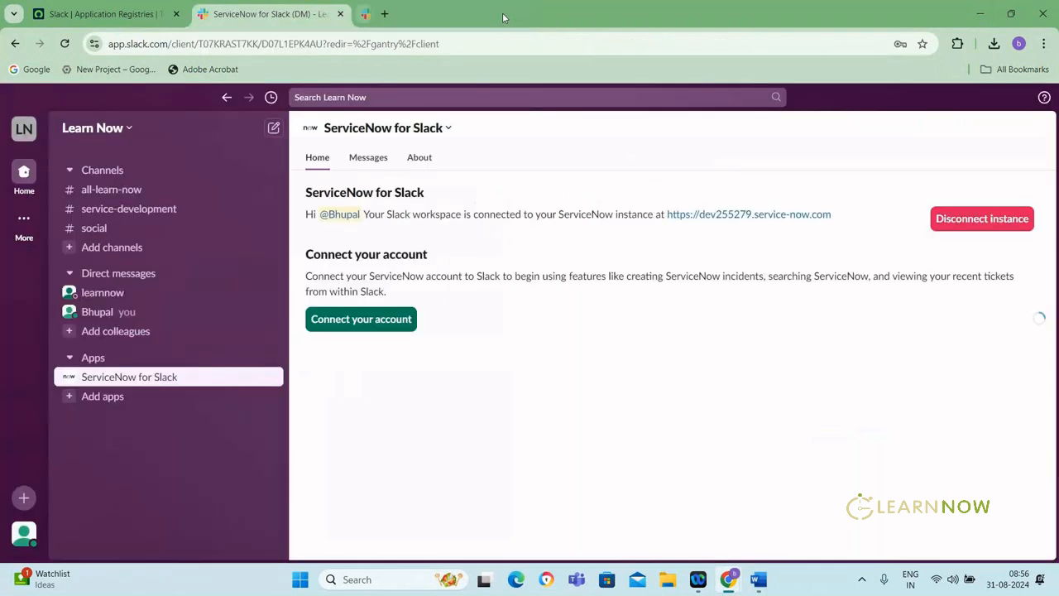
left_click(109, 312)
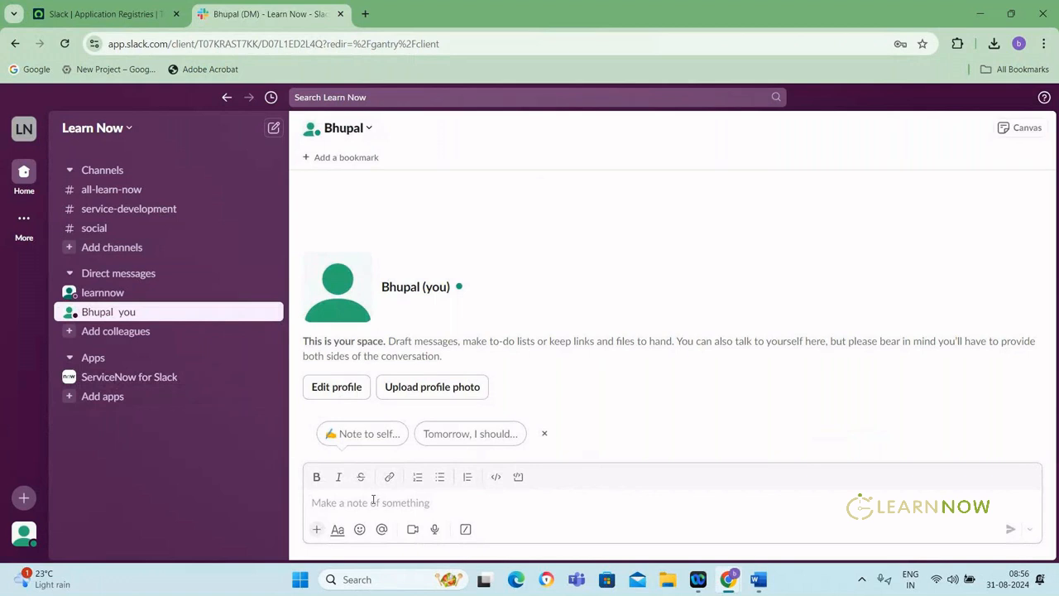
Step: Enter /crea in the Slack composer and choose the ServiceNow 'Create an Incident' shortcut
type("/")
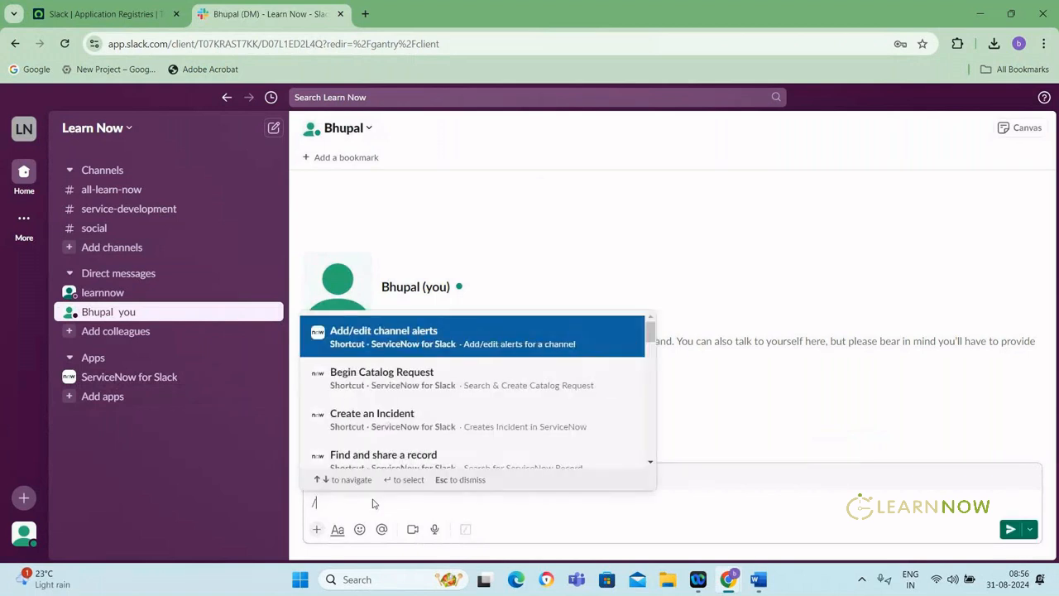
type("crea")
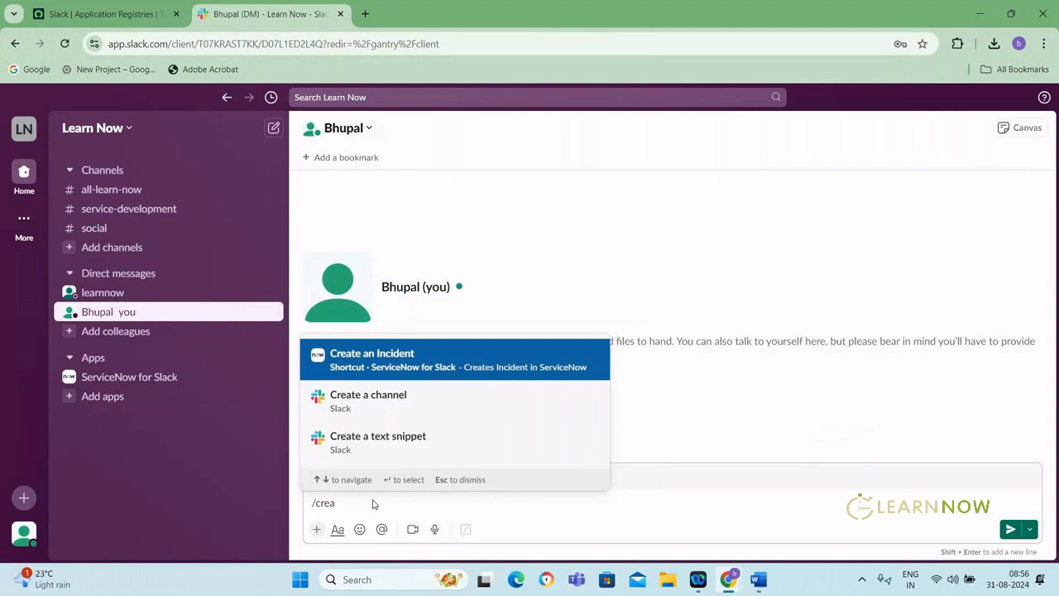
left_click(432, 362)
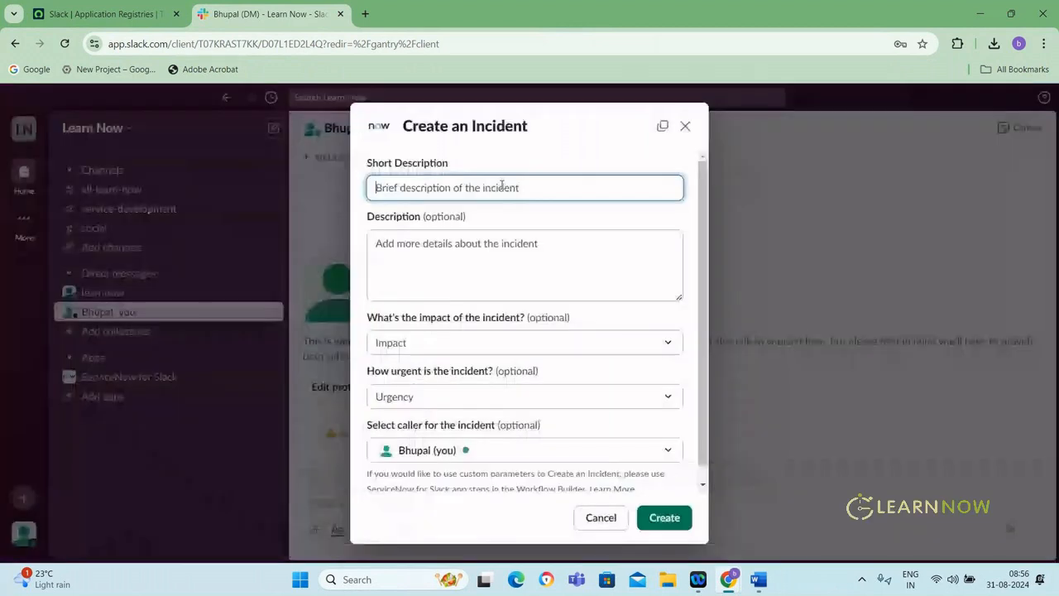
Step: Enter 'Database server is very slow' as both the short description and description
type("Database ")
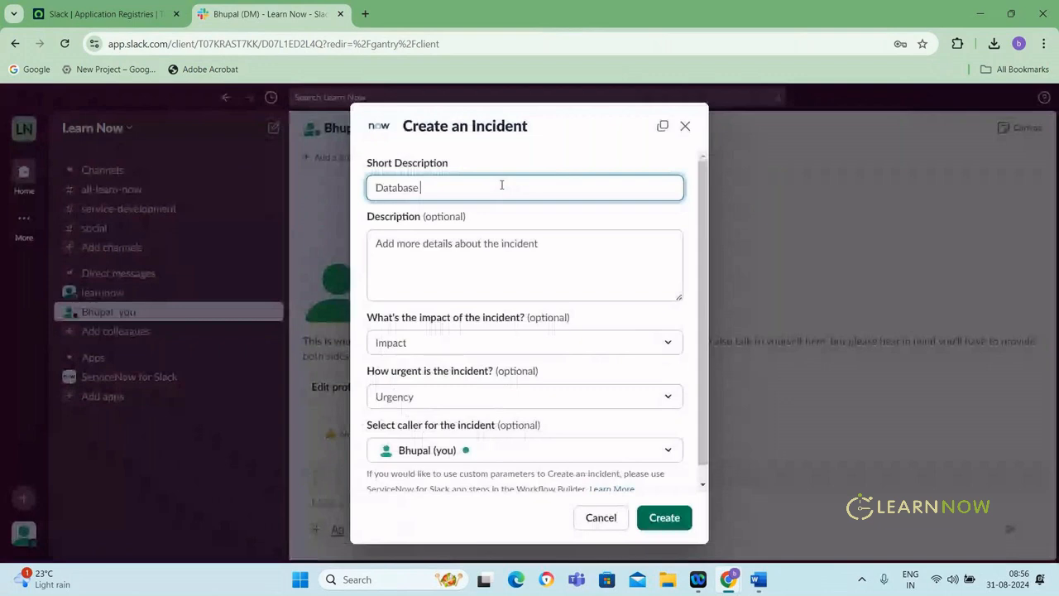
type("server is ")
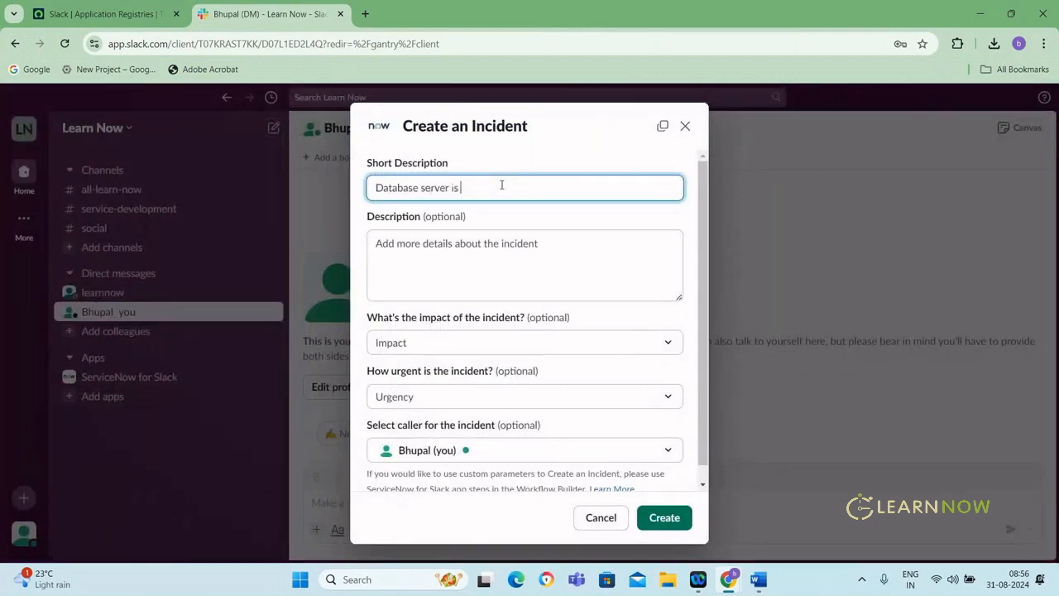
type("very slow")
key("ctrl+a")
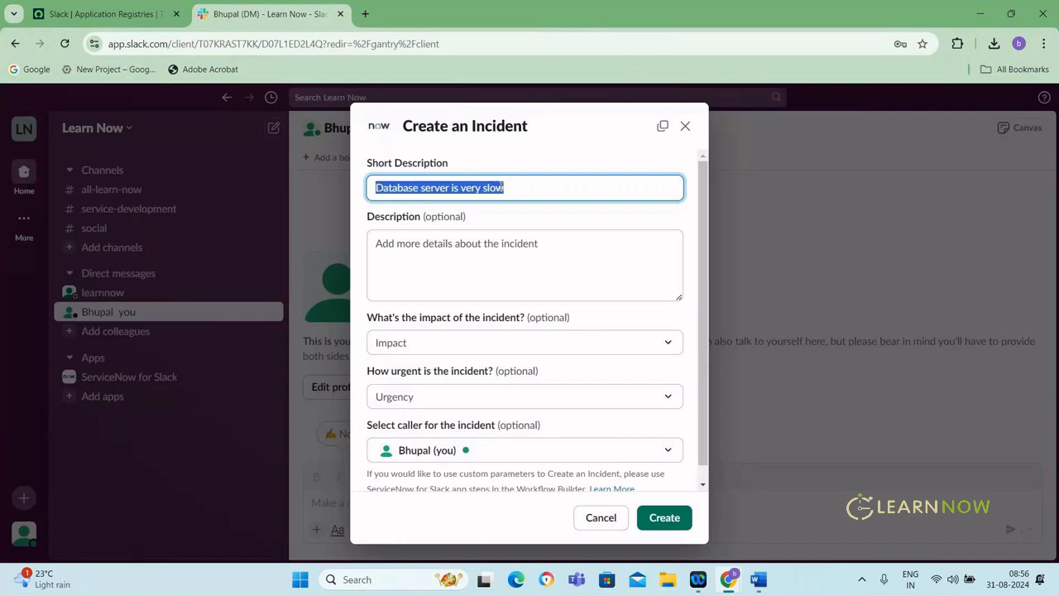
left_click(448, 268)
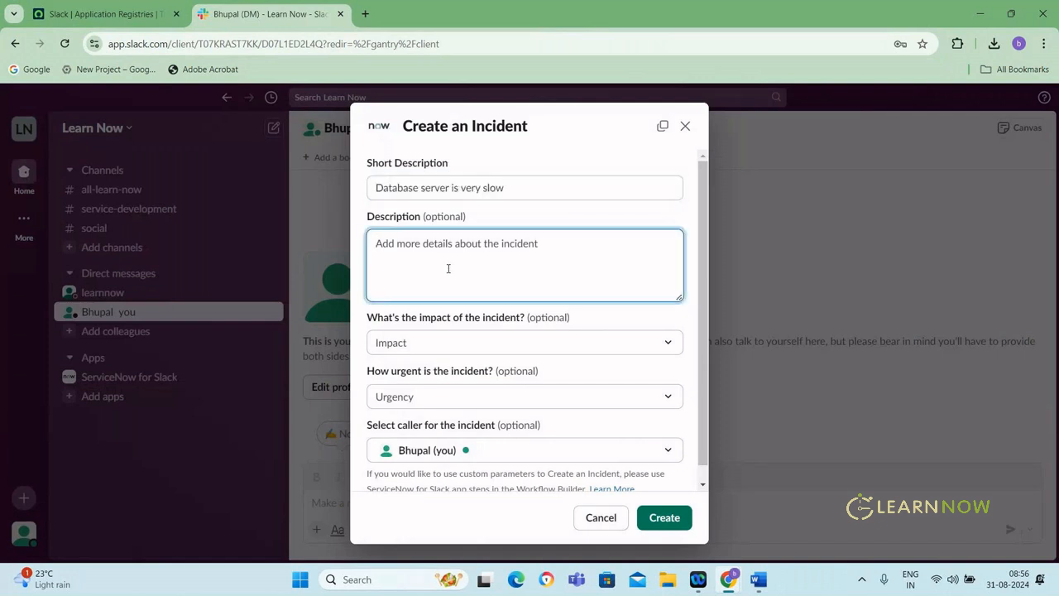
key("ctrl+v")
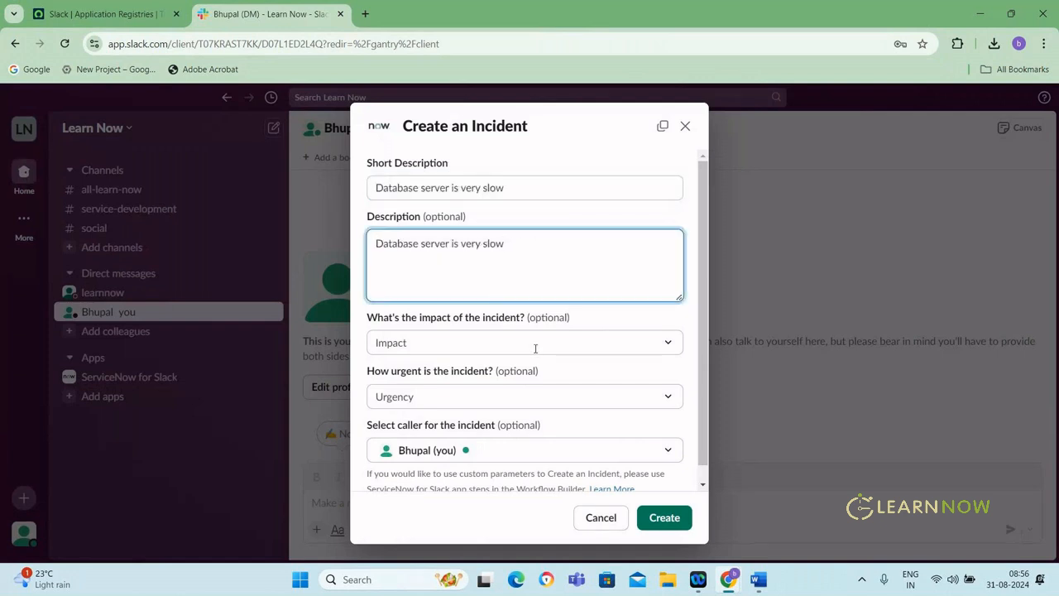
Step: Set impact and urgency to 1 - High and create the incident
left_click(664, 348)
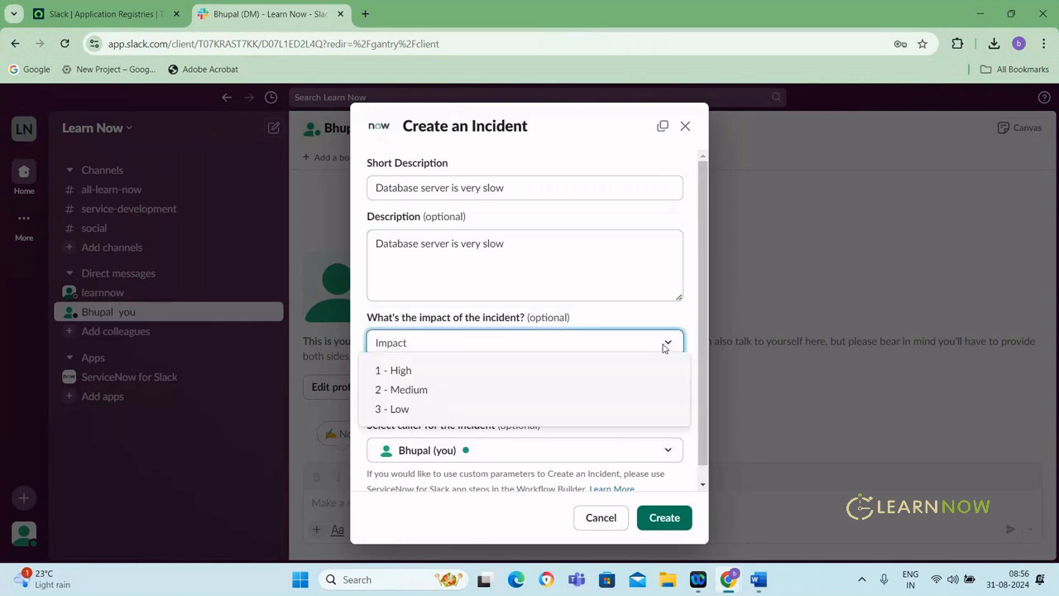
left_click(565, 389)
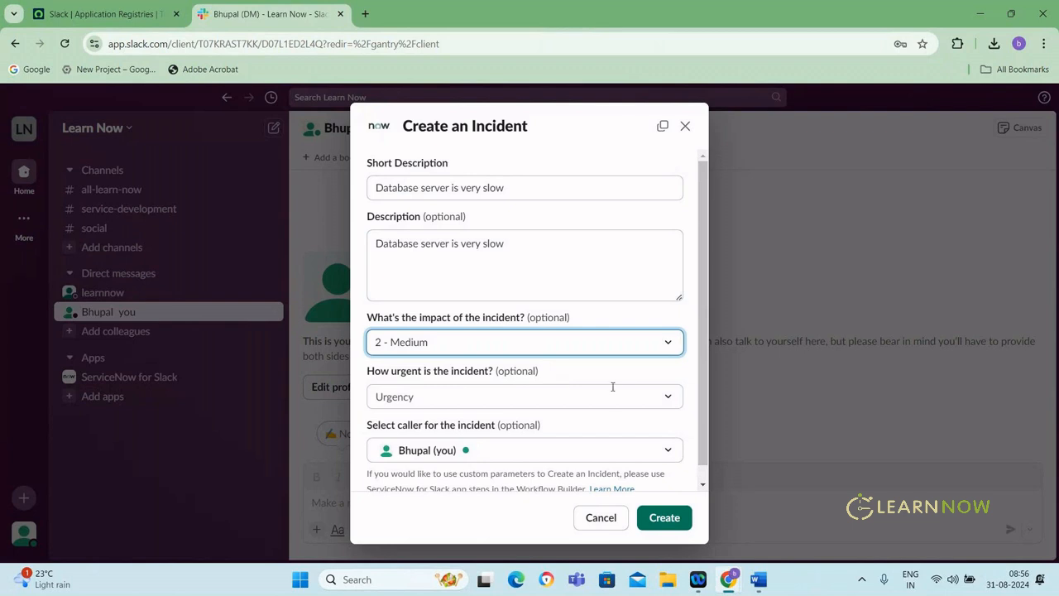
left_click(619, 346)
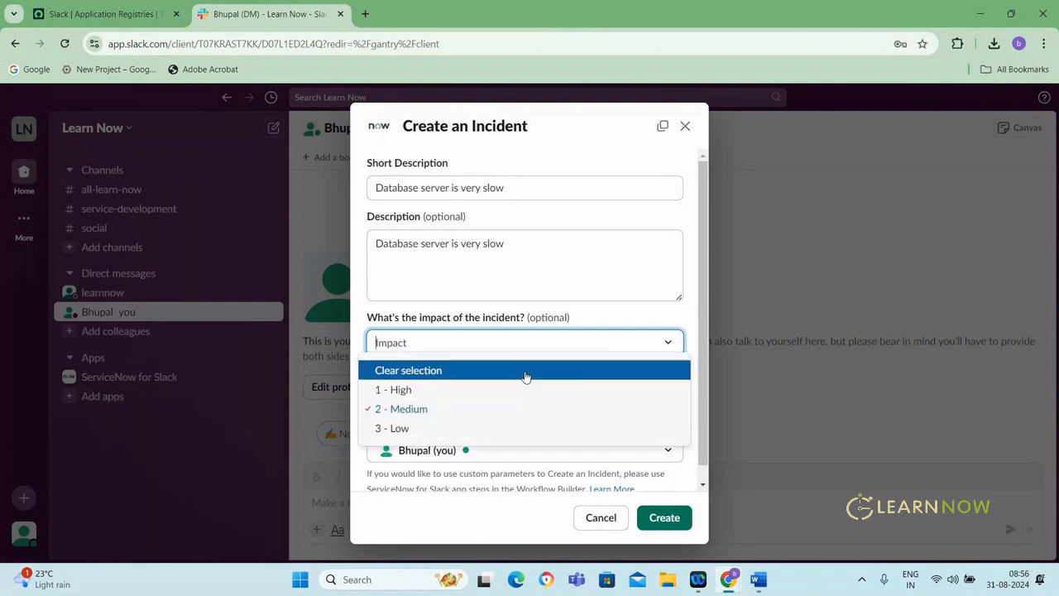
left_click(501, 390)
left_click(547, 396)
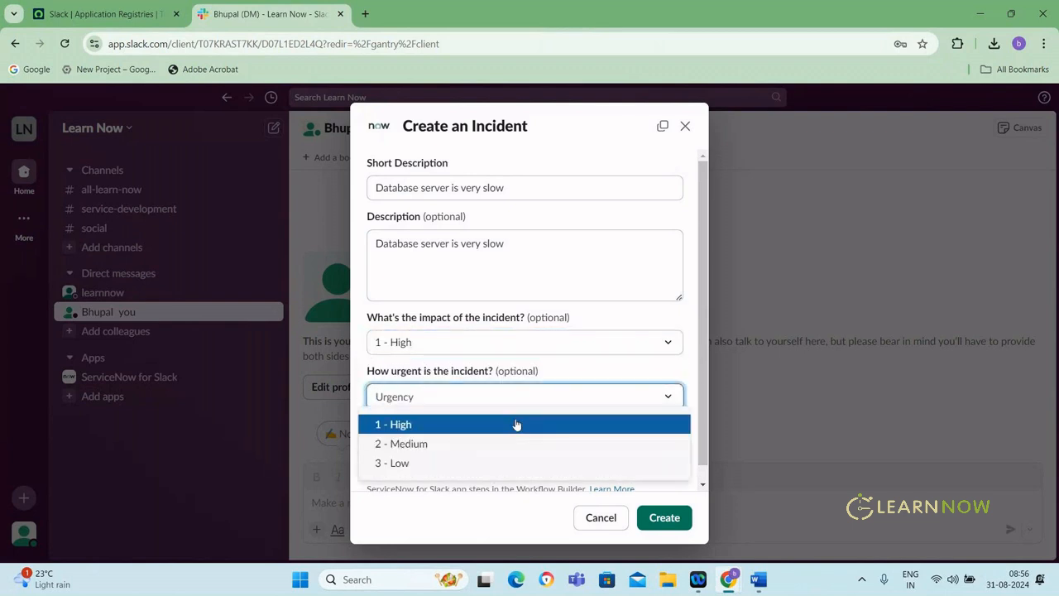
left_click(516, 424)
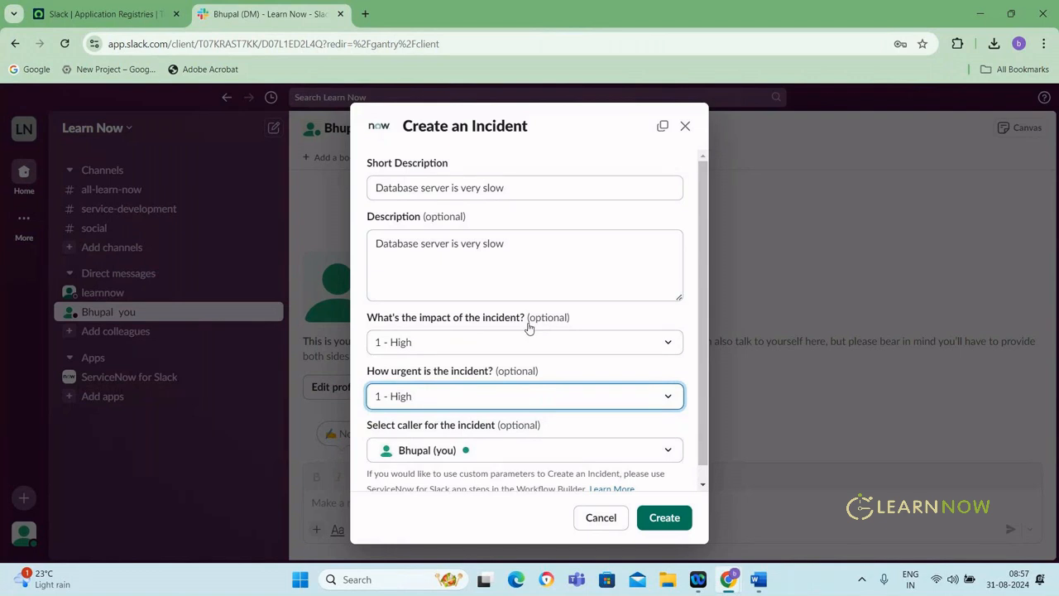
left_click(664, 517)
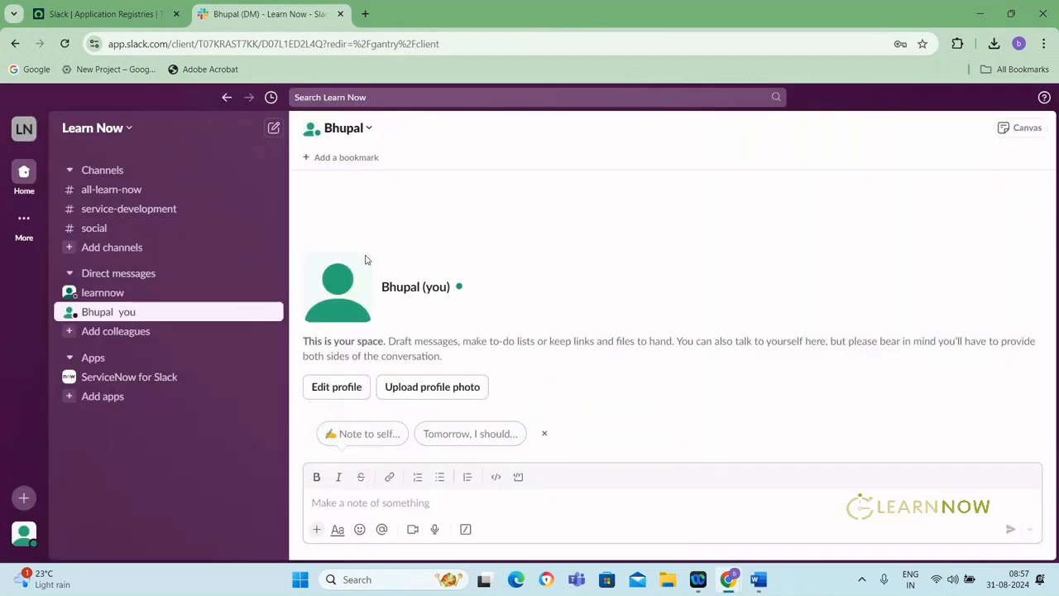
Step: Copy INC0010222 from the ServiceNow app DM and open that record via ServiceNow global search
left_click(230, 377)
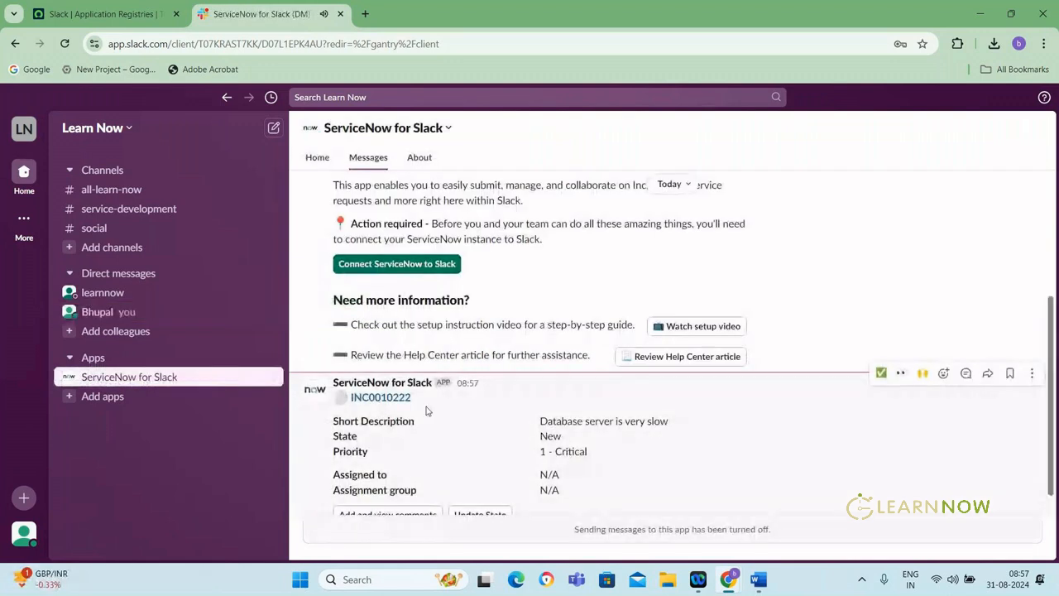
left_click_drag(413, 398, 353, 403)
key("ctrl+c")
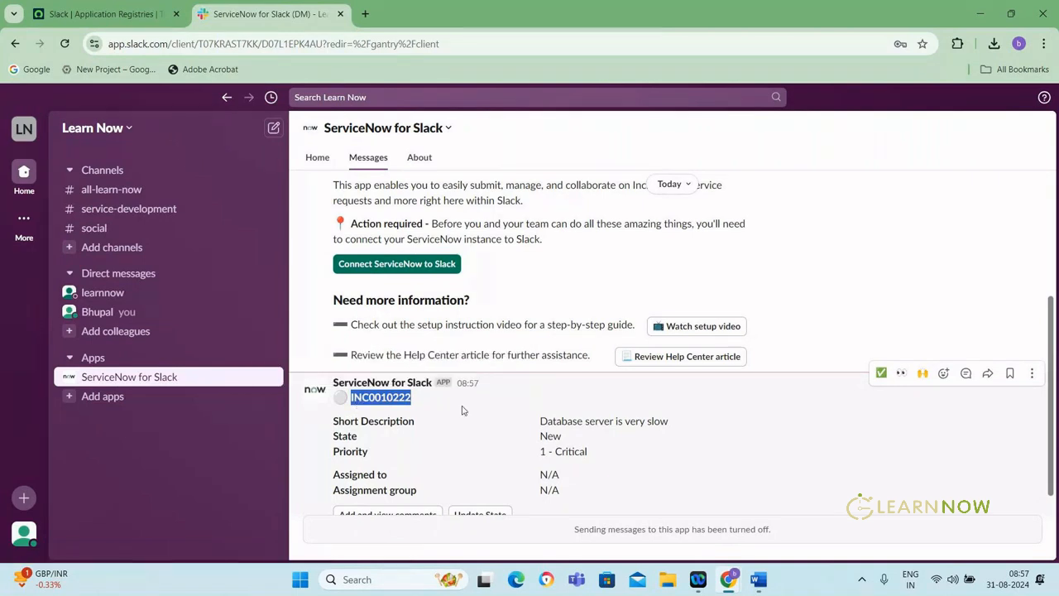
left_click(91, 13)
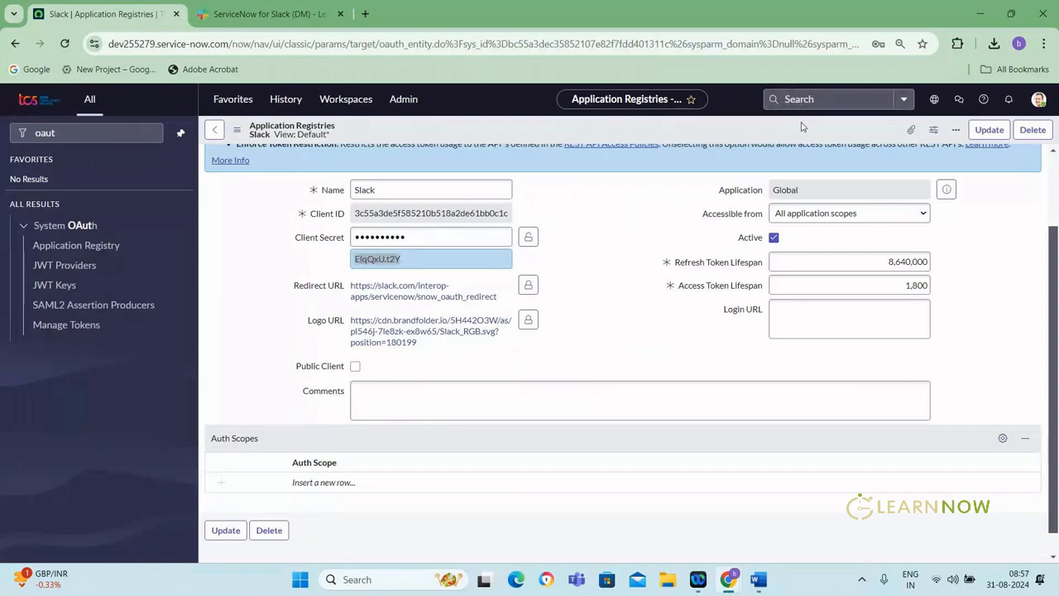
left_click(795, 98)
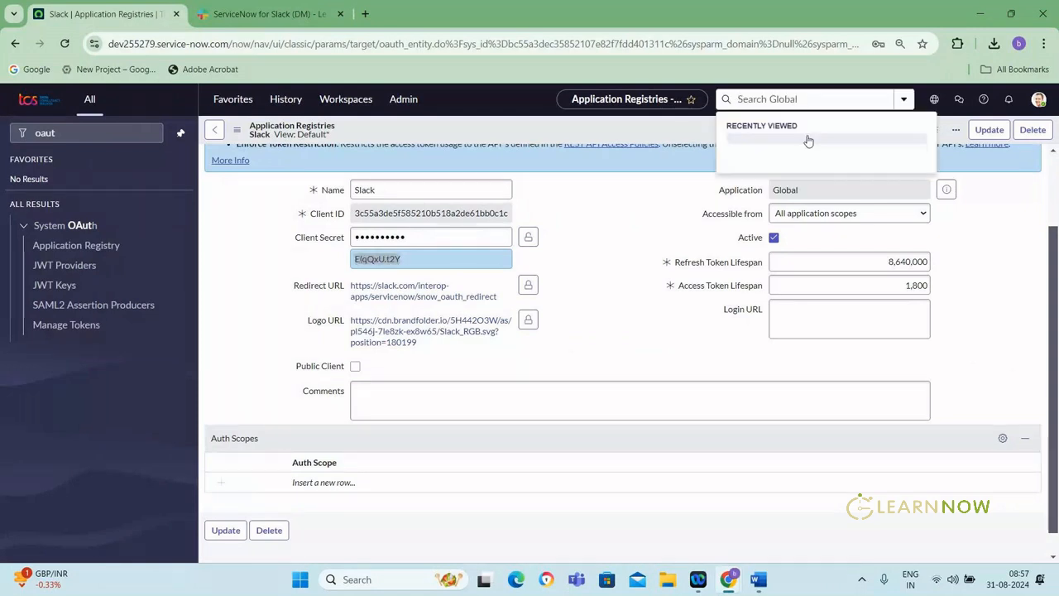
key("ctrl+v")
left_click(811, 131)
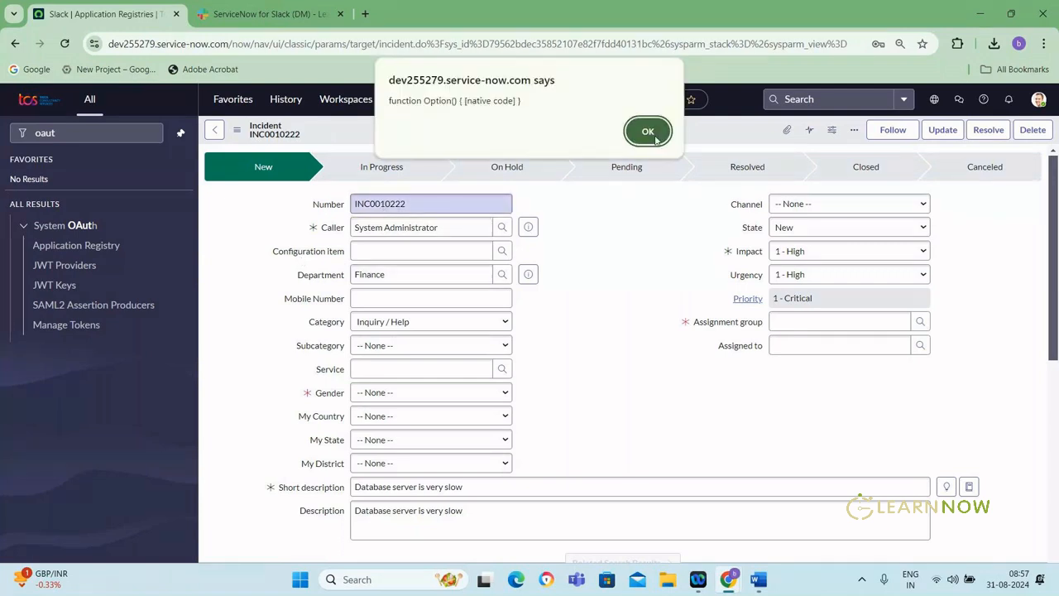
Step: Dismiss the alert on INC0010222 and review its short description further down the form
left_click(654, 136)
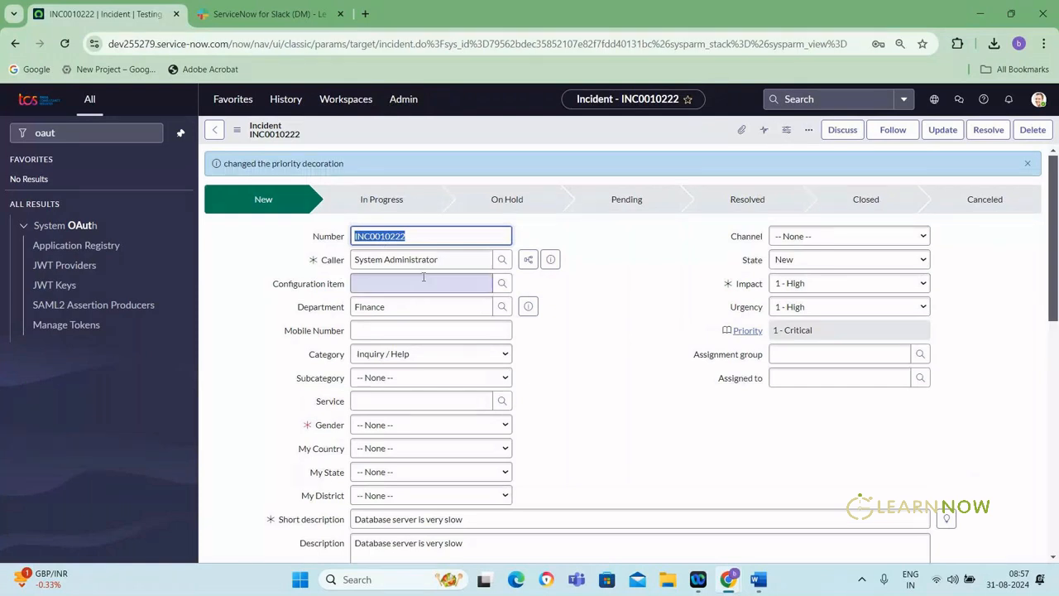
scroll(423, 277, "down", 1)
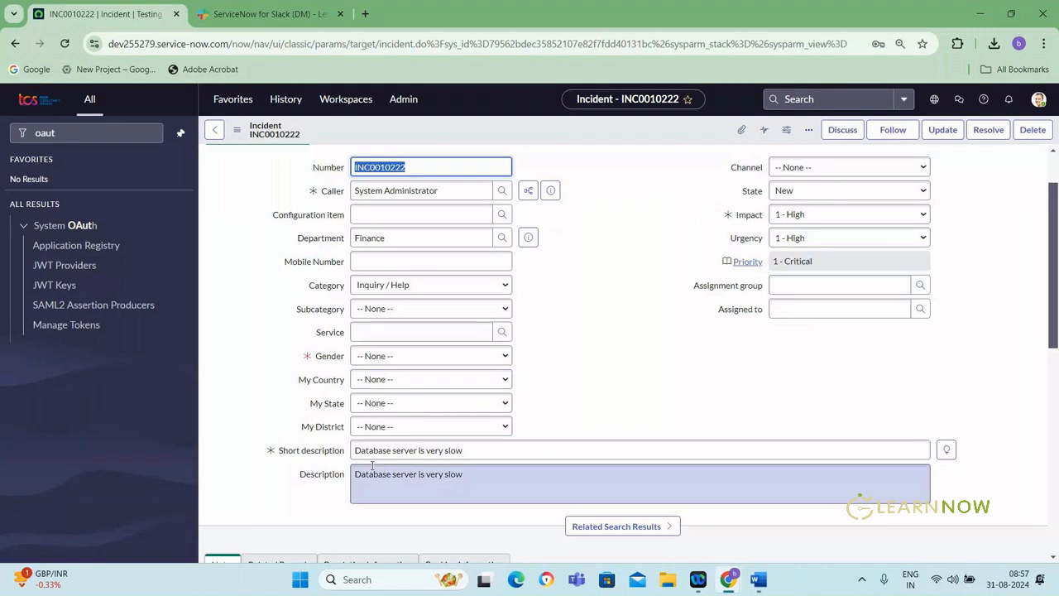
left_click_drag(354, 451, 463, 460)
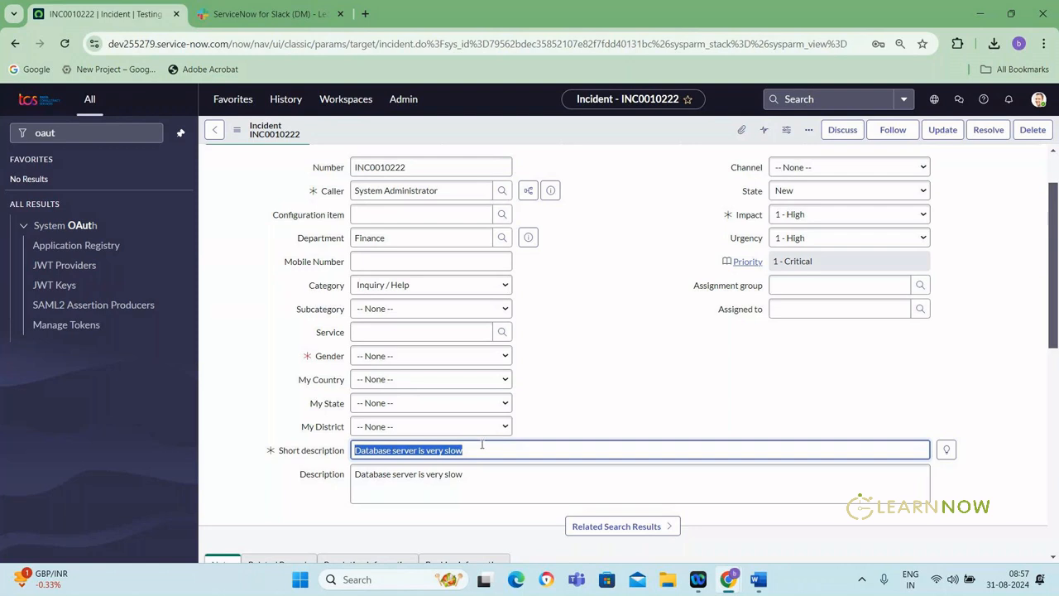
left_click(526, 343)
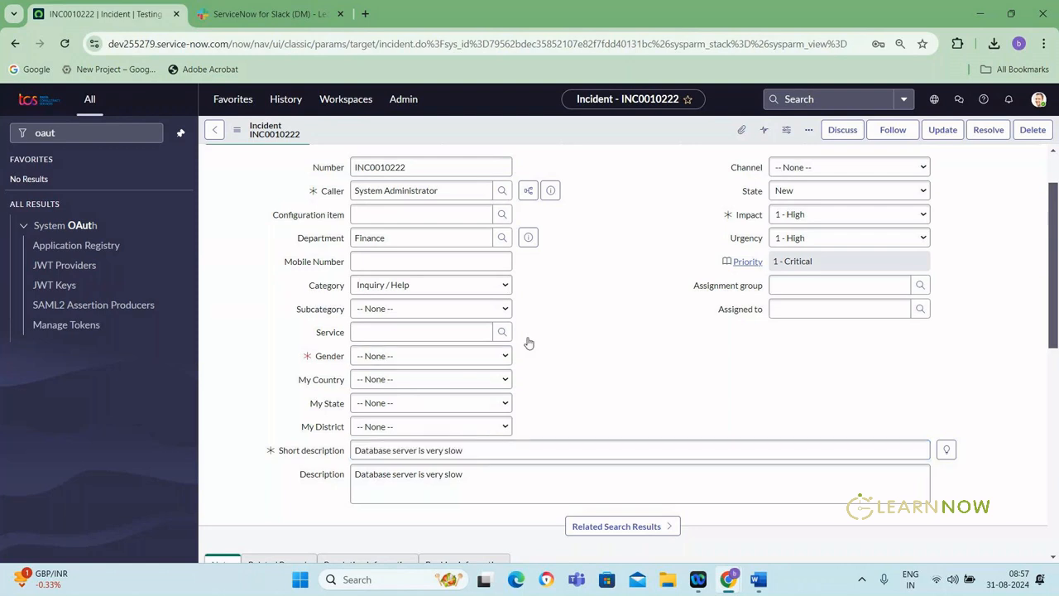
Step: Set the assignment group to Database and choose an assignee from the Users list
left_click(922, 287)
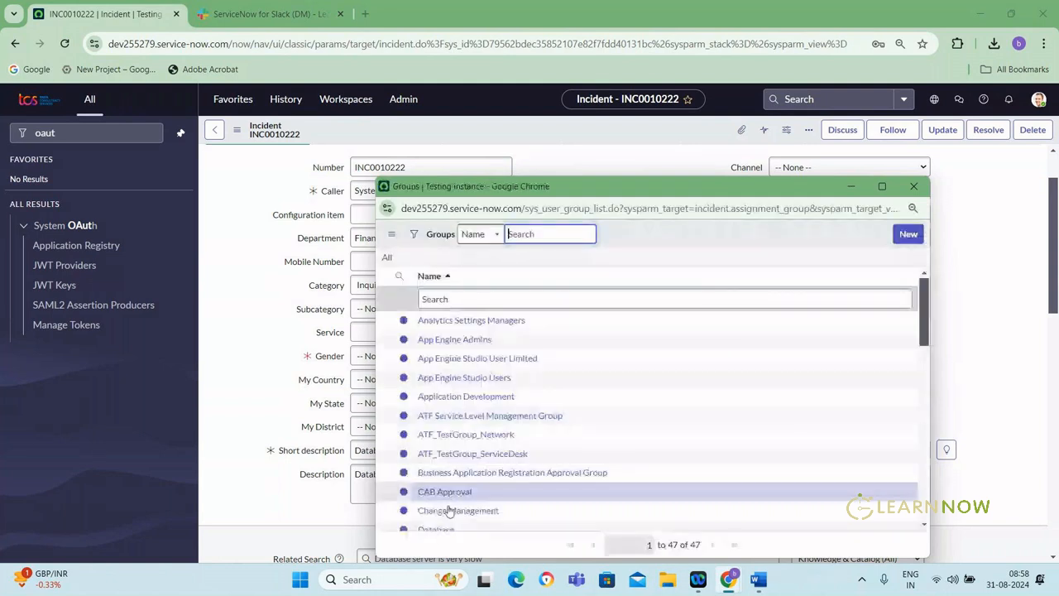
left_click(438, 524)
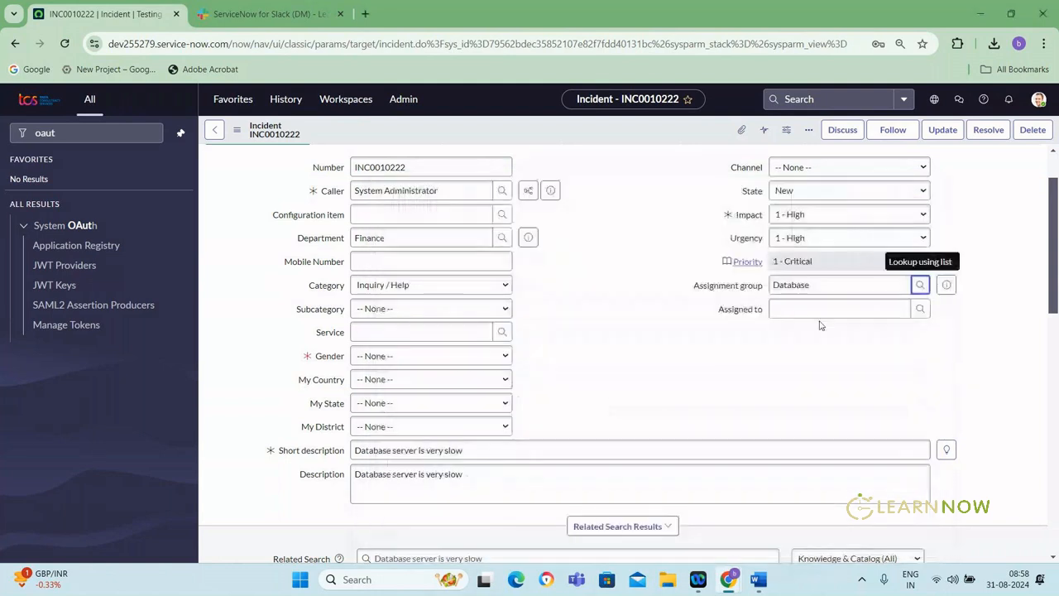
left_click(919, 308)
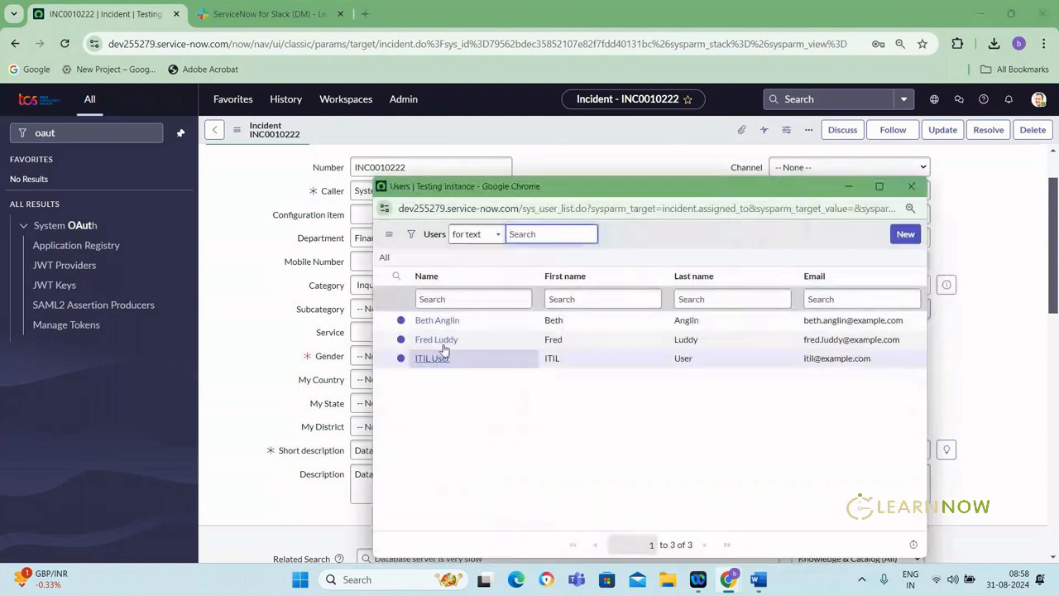
left_click(437, 338)
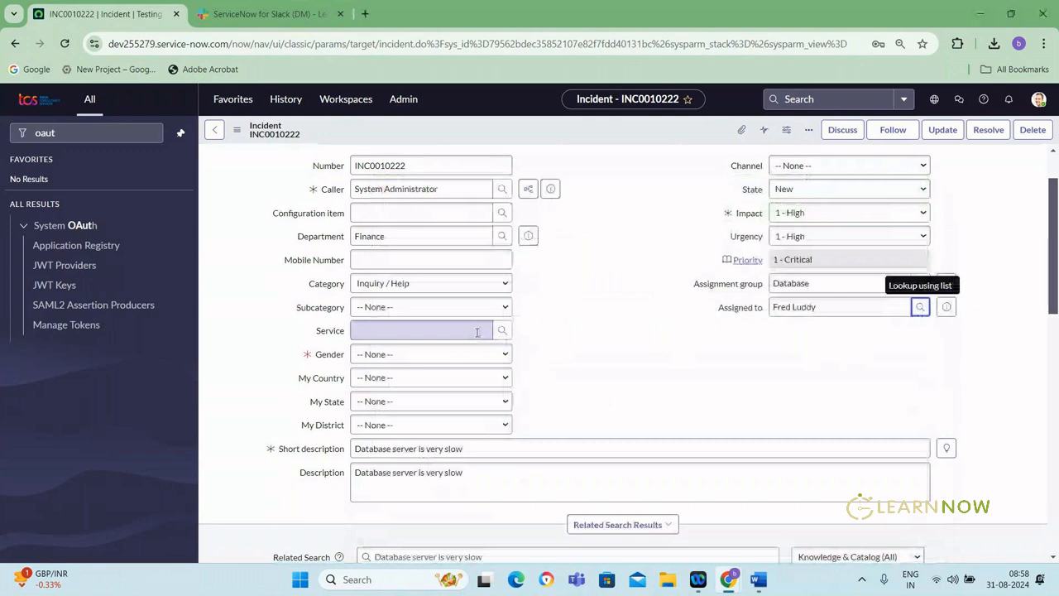
scroll(478, 331, "down", 7)
left_click(446, 303)
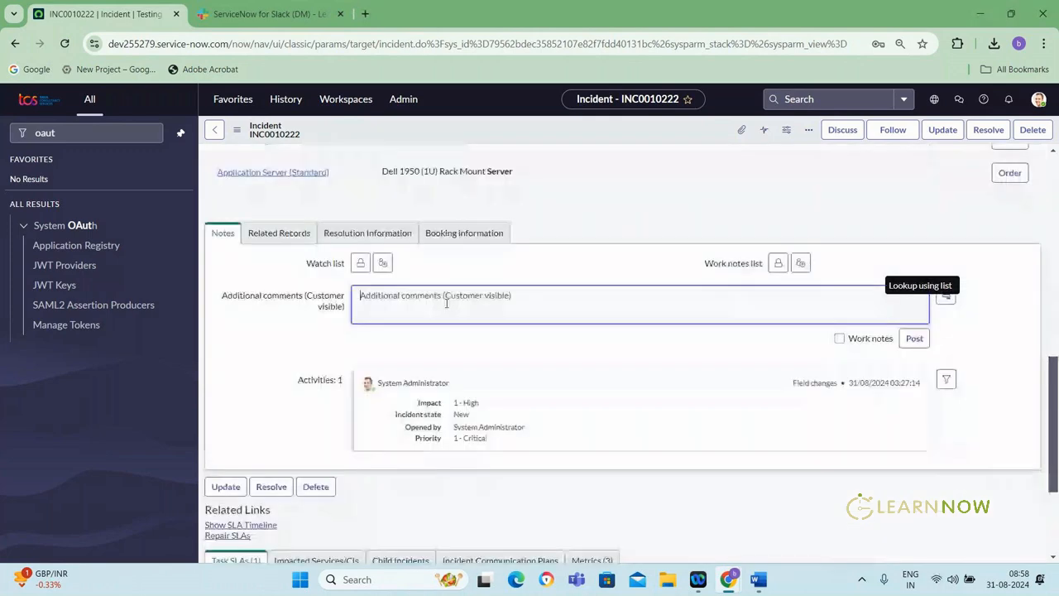
Step: Post the work note 'This is mysql db server where memory utilization is very high'
type("This is")
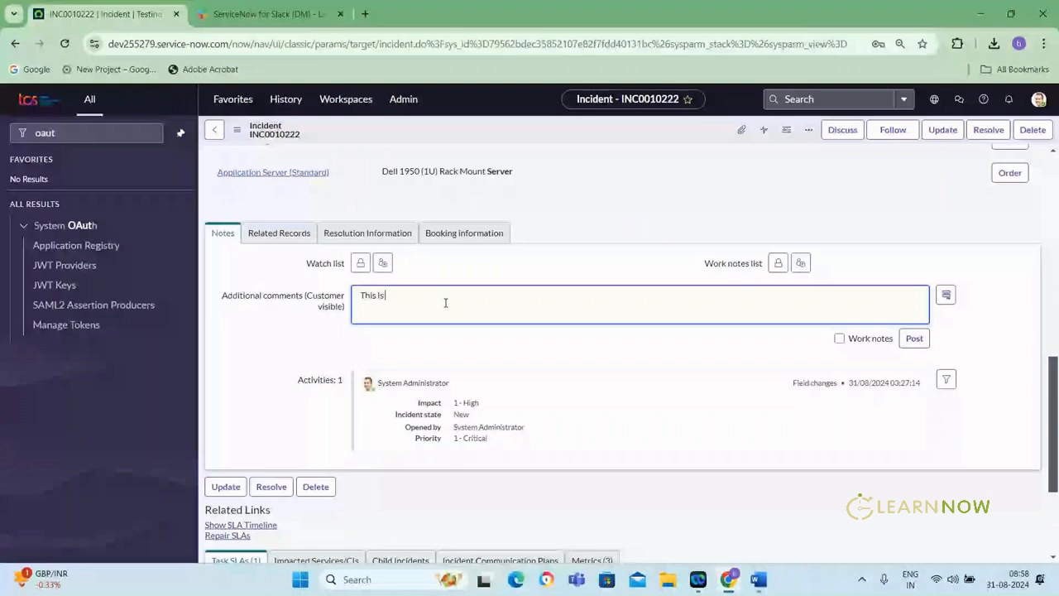
type(" mys")
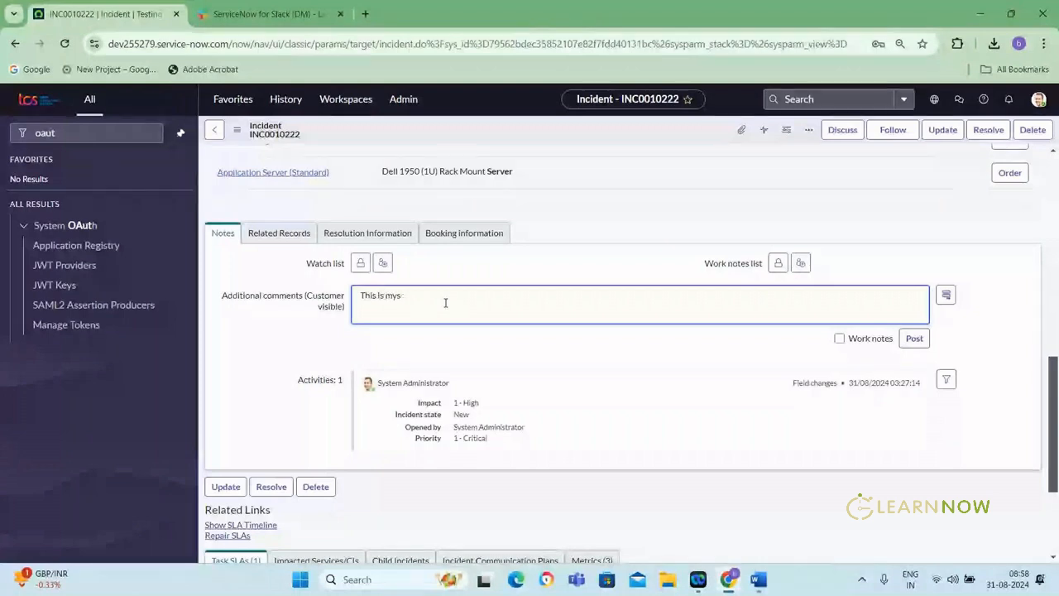
type("ql db server w")
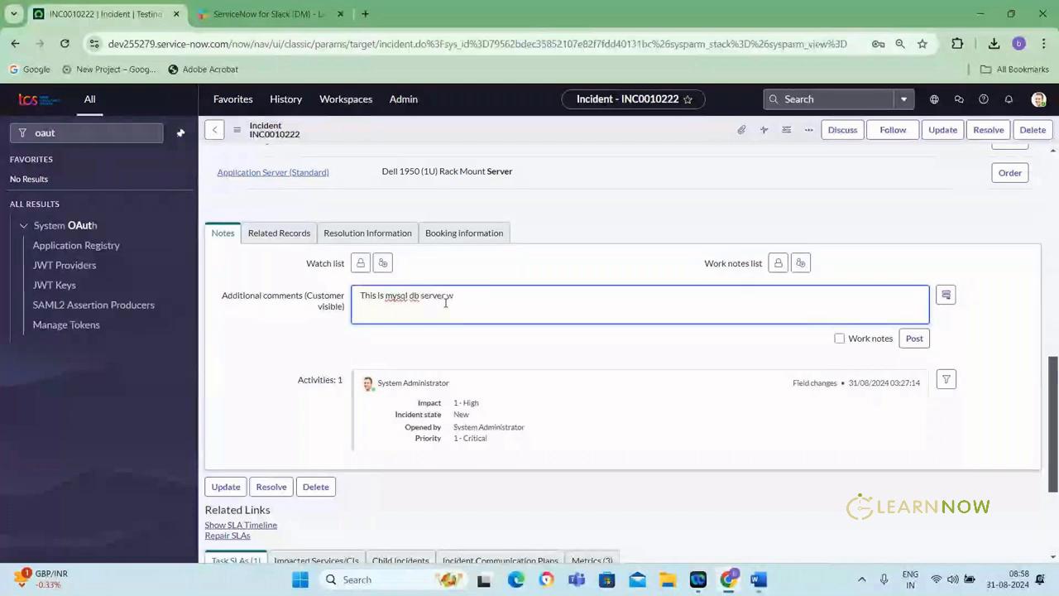
type("here")
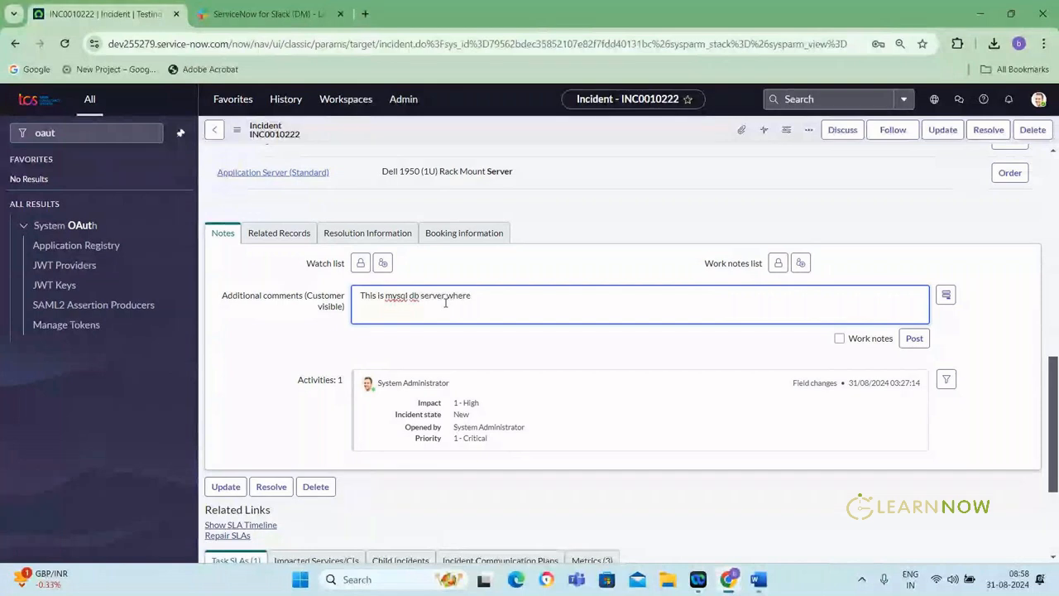
type(" memory uti")
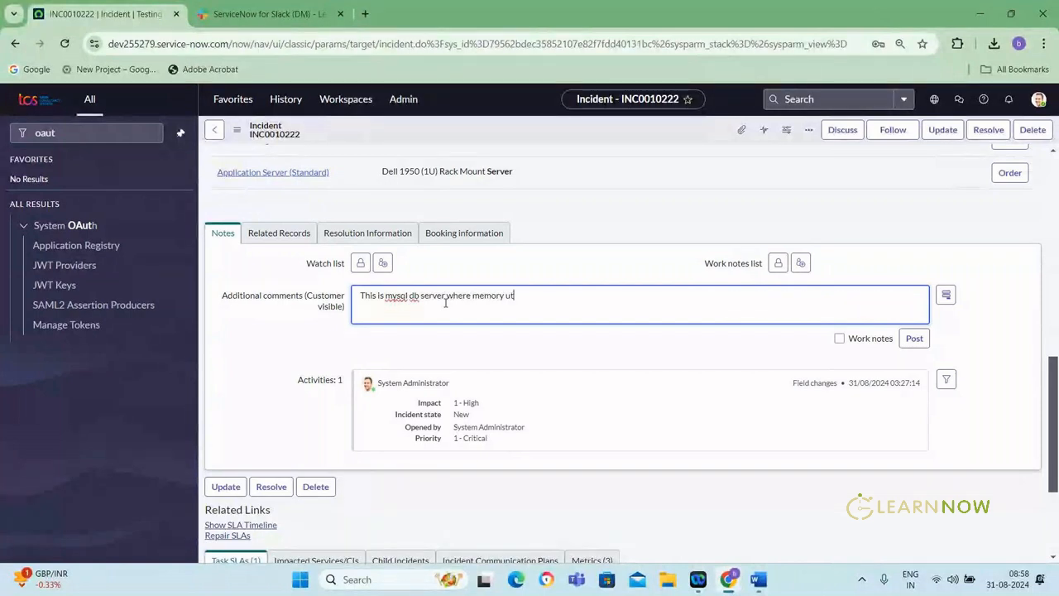
type("lization is very")
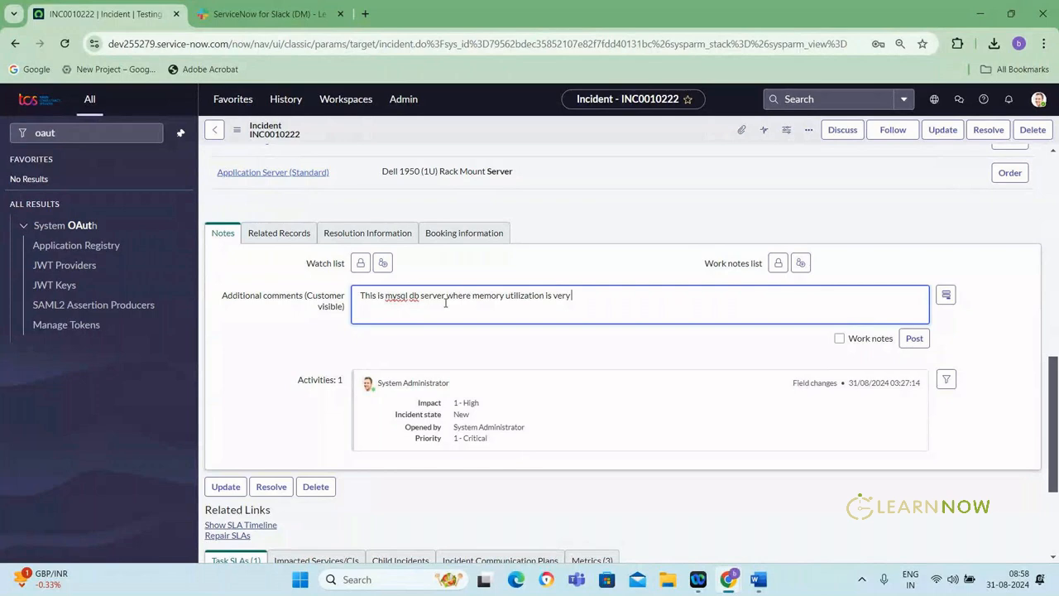
type(" high")
scroll(546, 349, "up", 5)
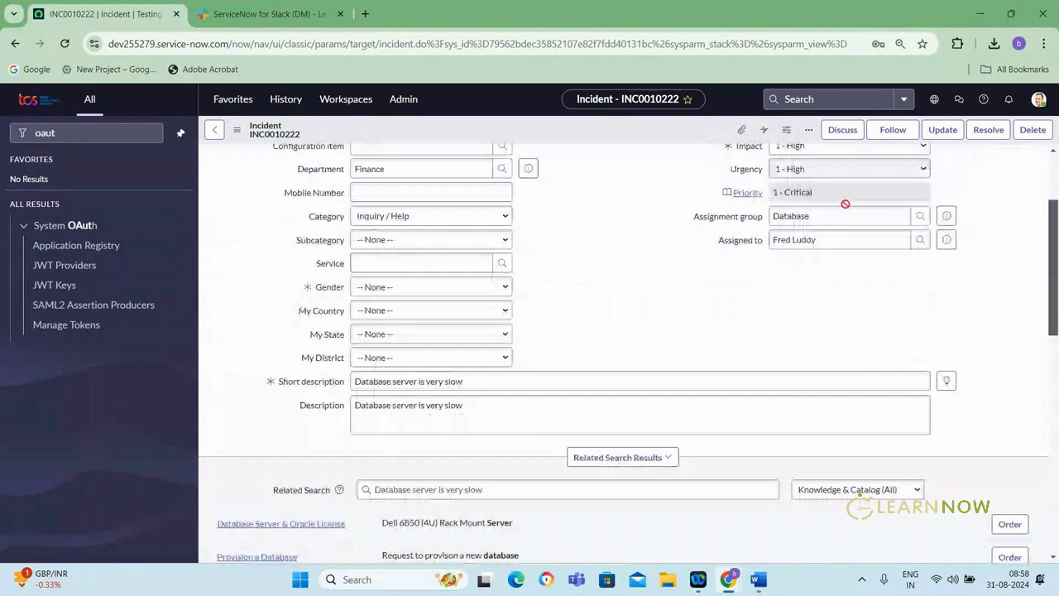
scroll(844, 204, "down", 5)
left_click(839, 407)
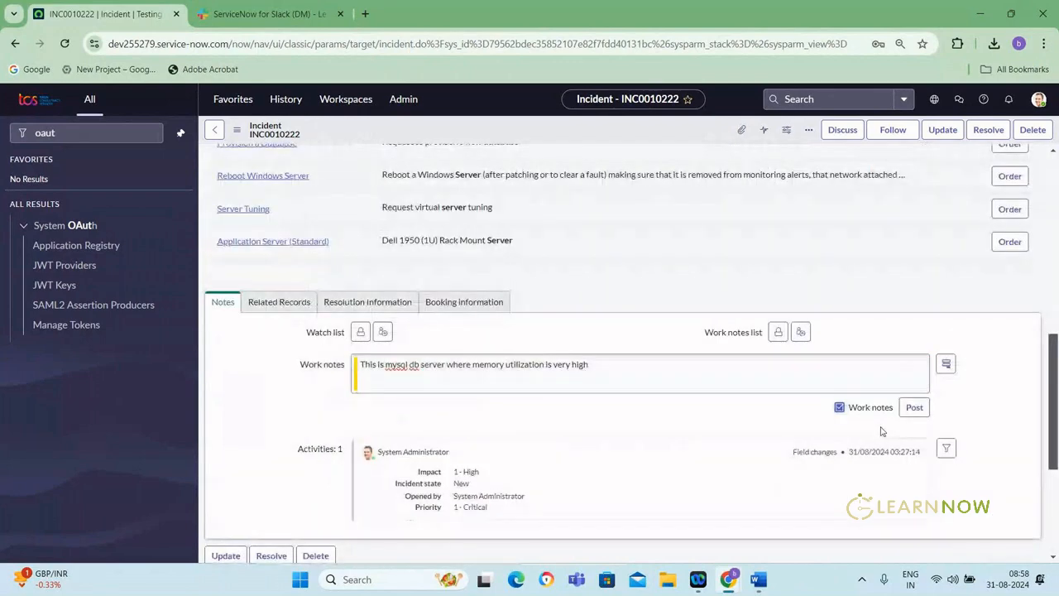
left_click(914, 407)
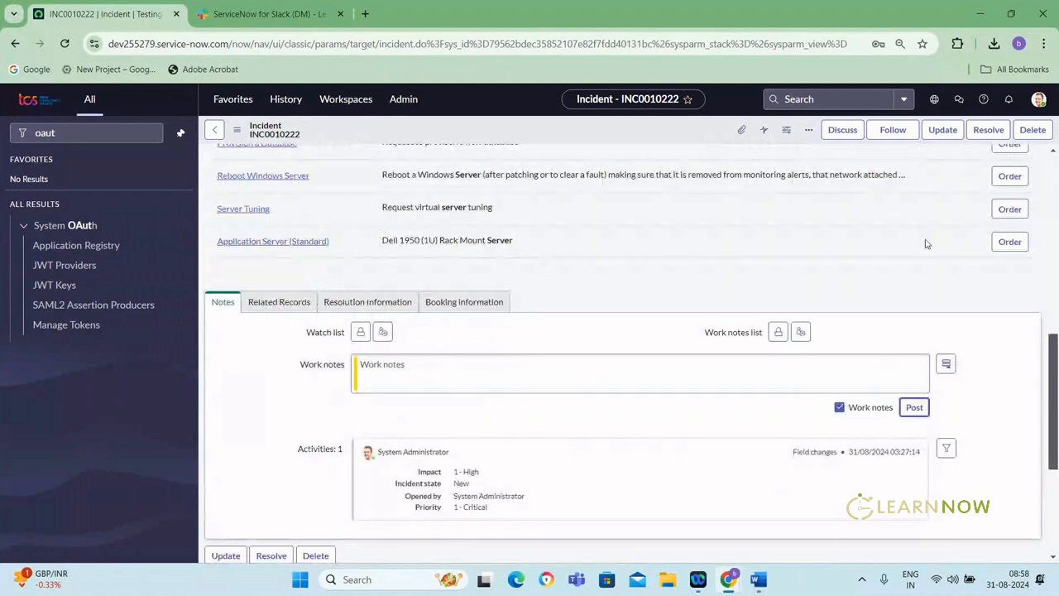
scroll(909, 249, "up", 1)
scroll(908, 249, "up", 4)
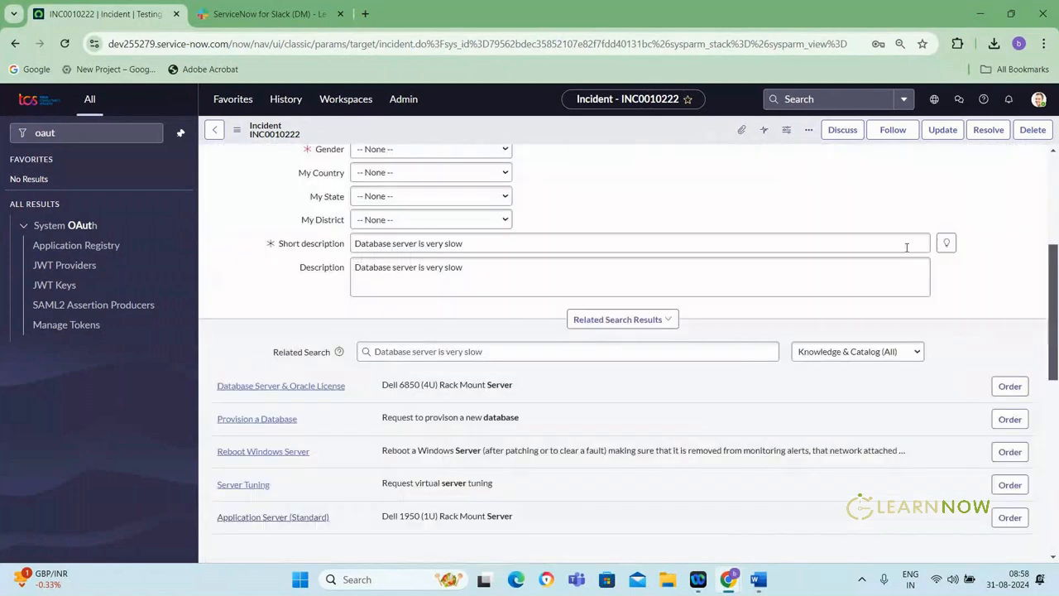
Step: Save INC0010222 with the required Gender set to Male, moving it to In Progress
right_click(564, 141)
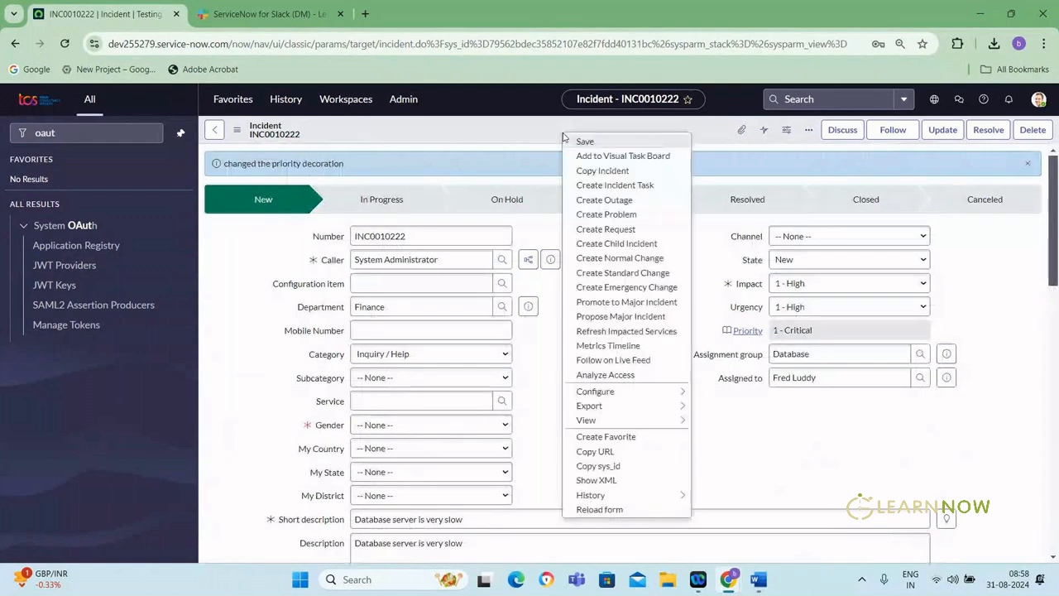
left_click(586, 142)
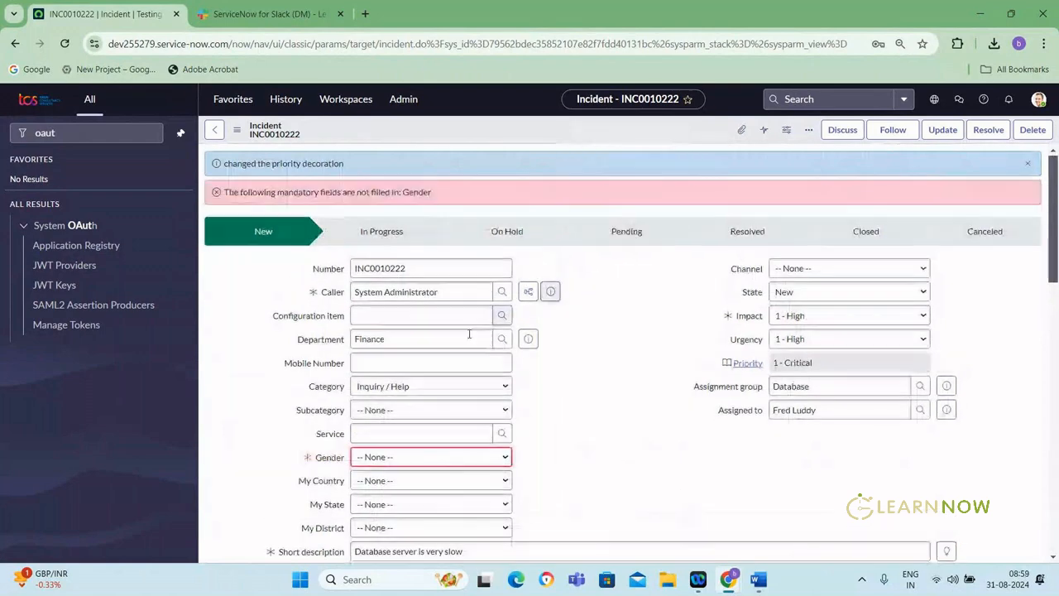
left_click(466, 458)
left_click(499, 398)
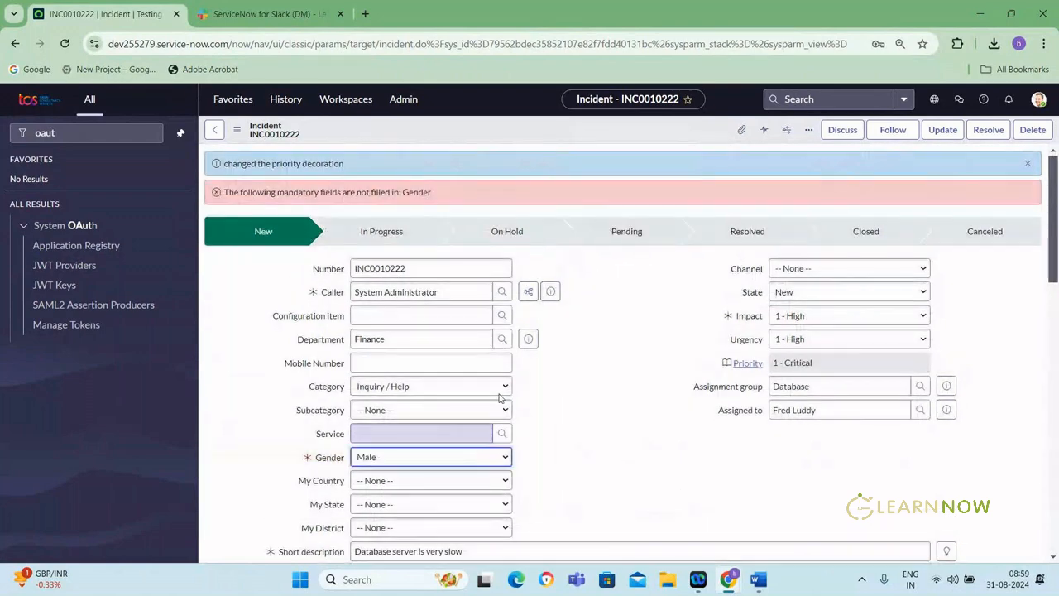
right_click(581, 134)
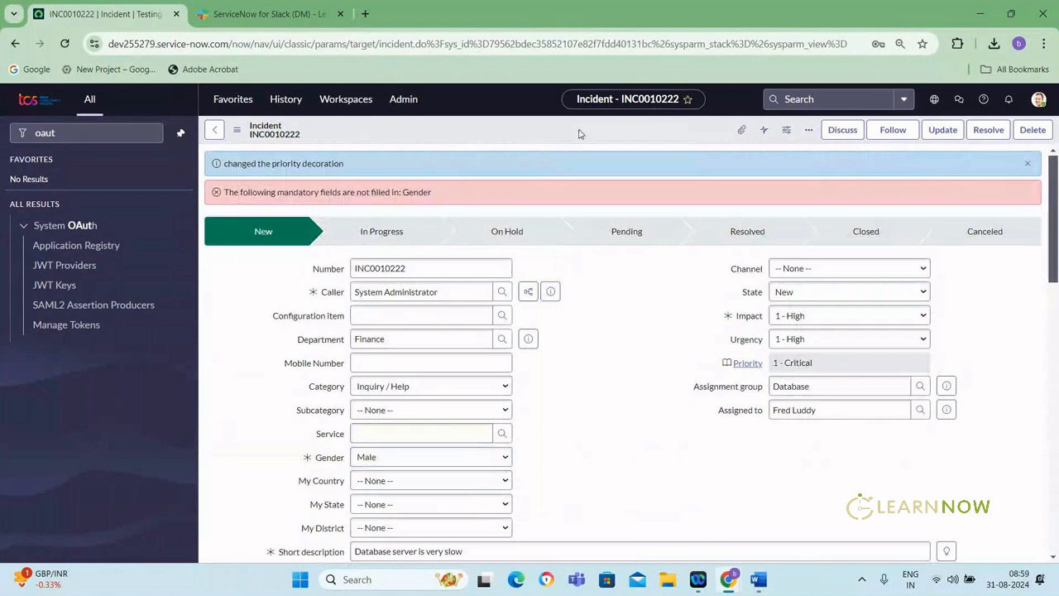
right_click(579, 134)
left_click(602, 139)
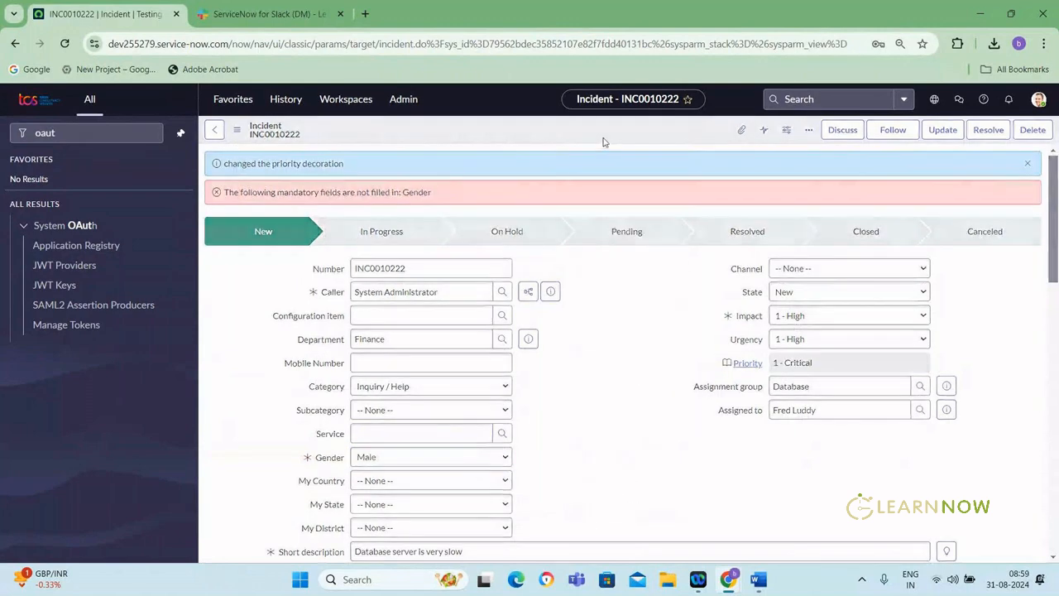
Step: Dismiss the notification and alert, then scroll down the saved incident form
left_click(1028, 165)
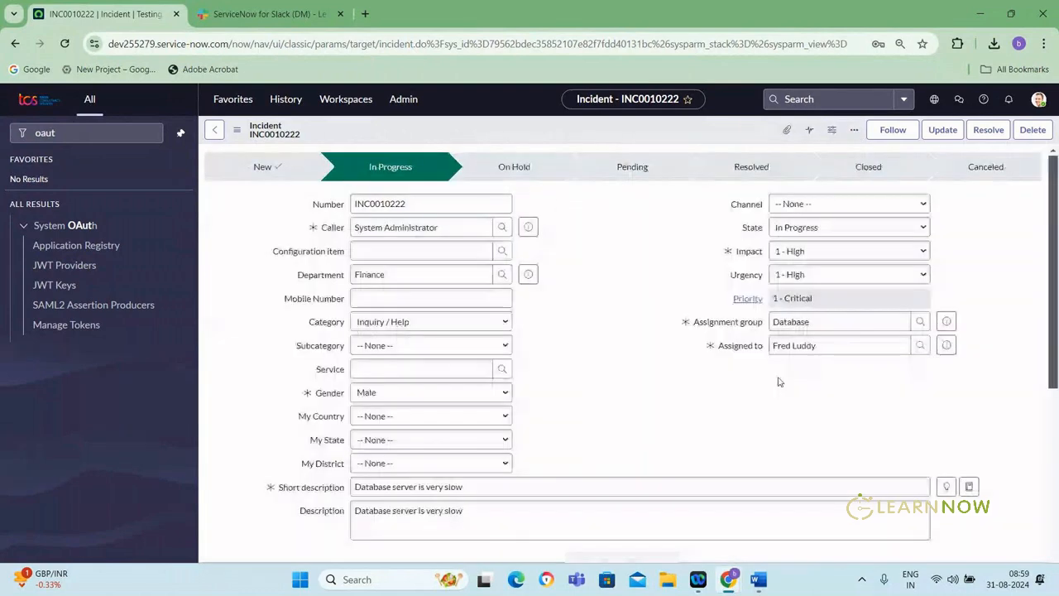
scroll(579, 328, "down", 2)
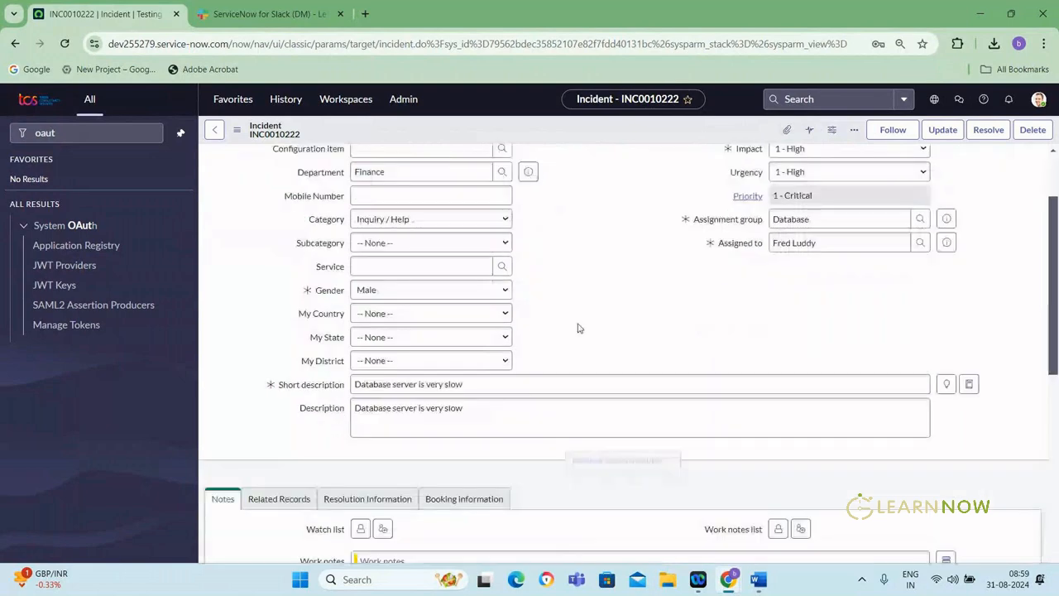
left_click(648, 132)
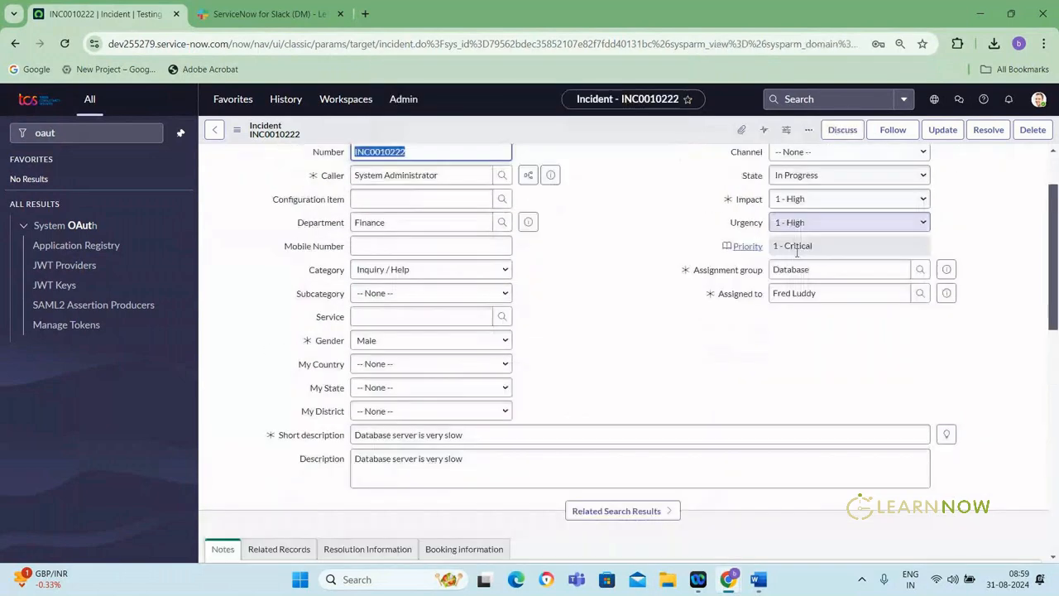
scroll(790, 282, "down", 5)
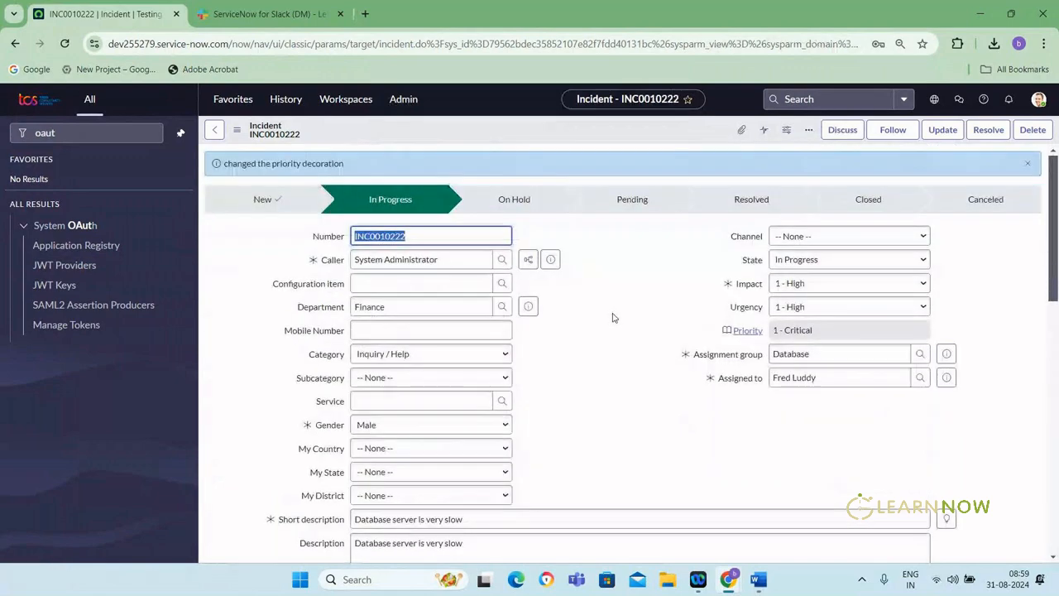
scroll(613, 318, "down", 6)
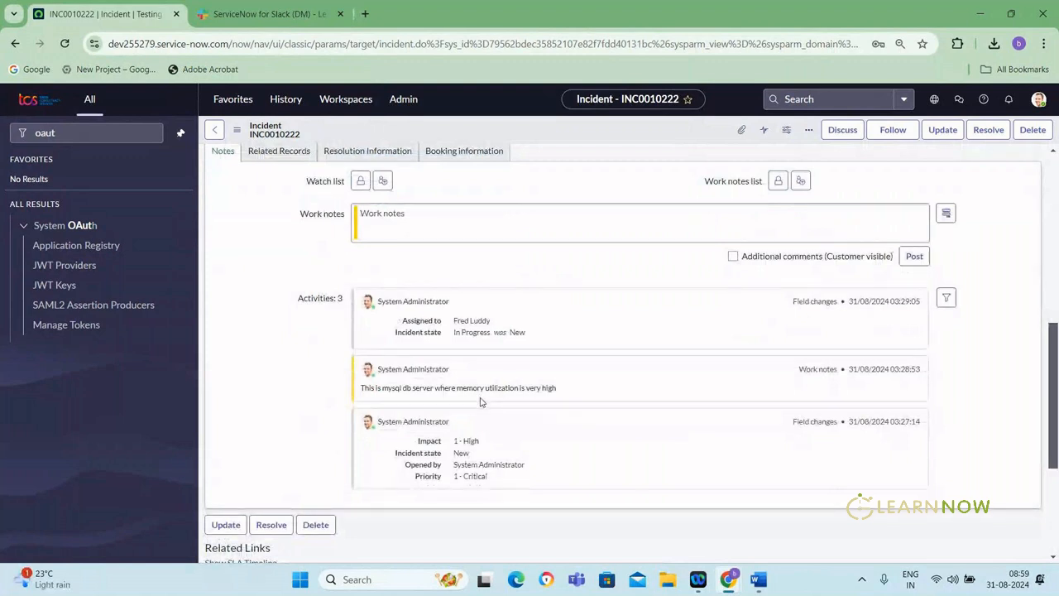
Step: Write a work note saying unwanted cache and files were cleared and server memory utilization is normal
scroll(496, 389, "up", 2)
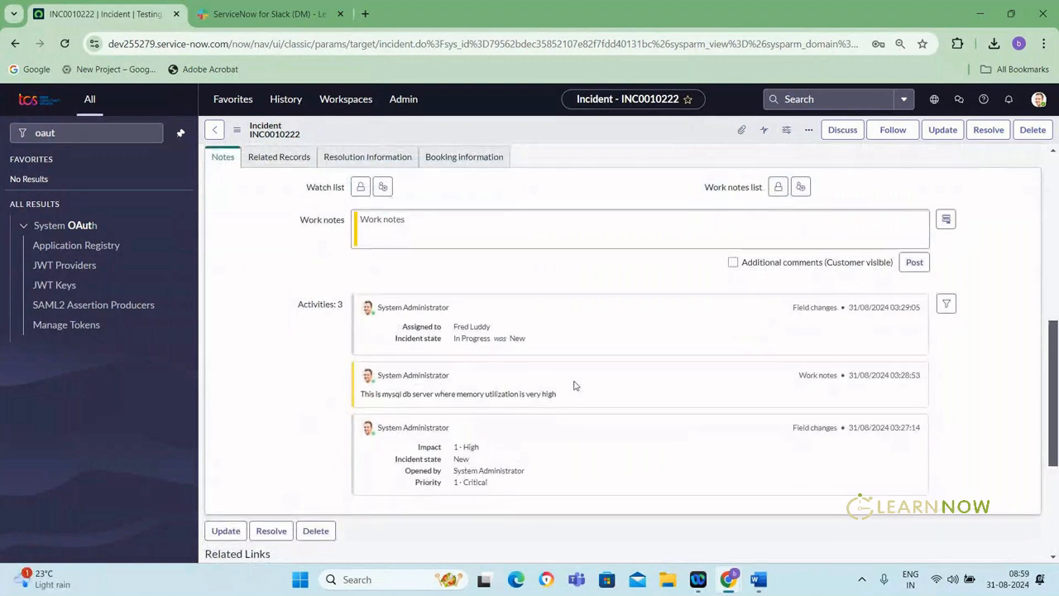
scroll(572, 361, "up", 5)
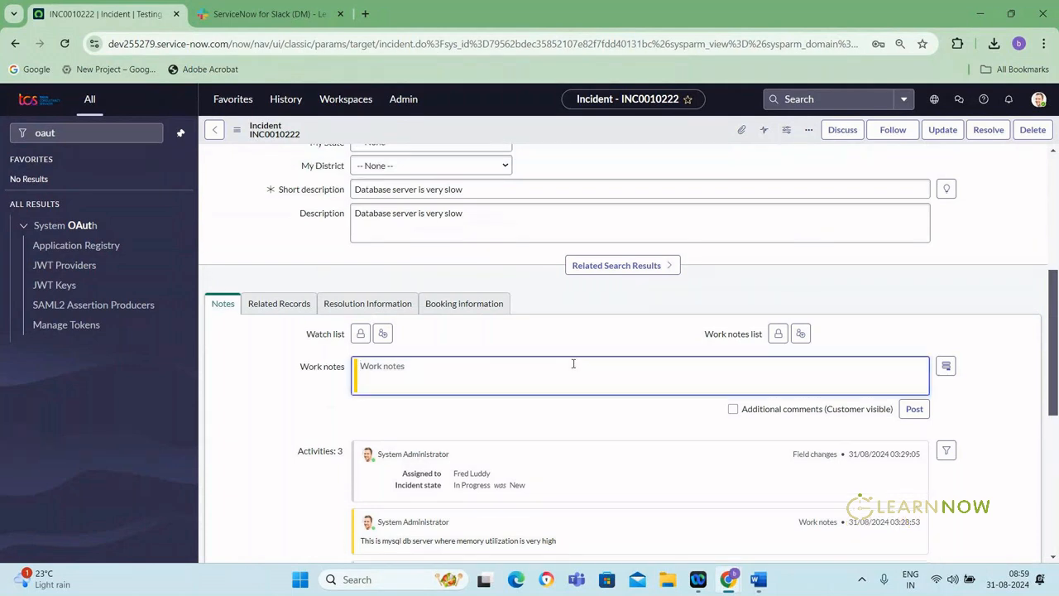
scroll(546, 397, "down", 4)
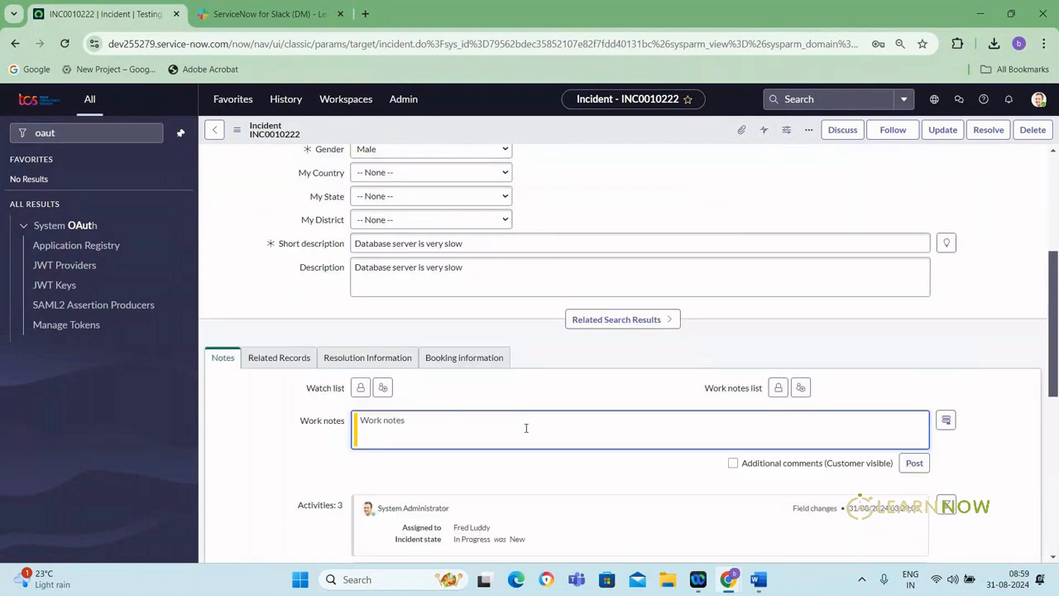
type("we are")
type(" workin")
type("g")
key("BackSpace")
key("BackSpace")
key("BackSpace")
type("ed with linux and")
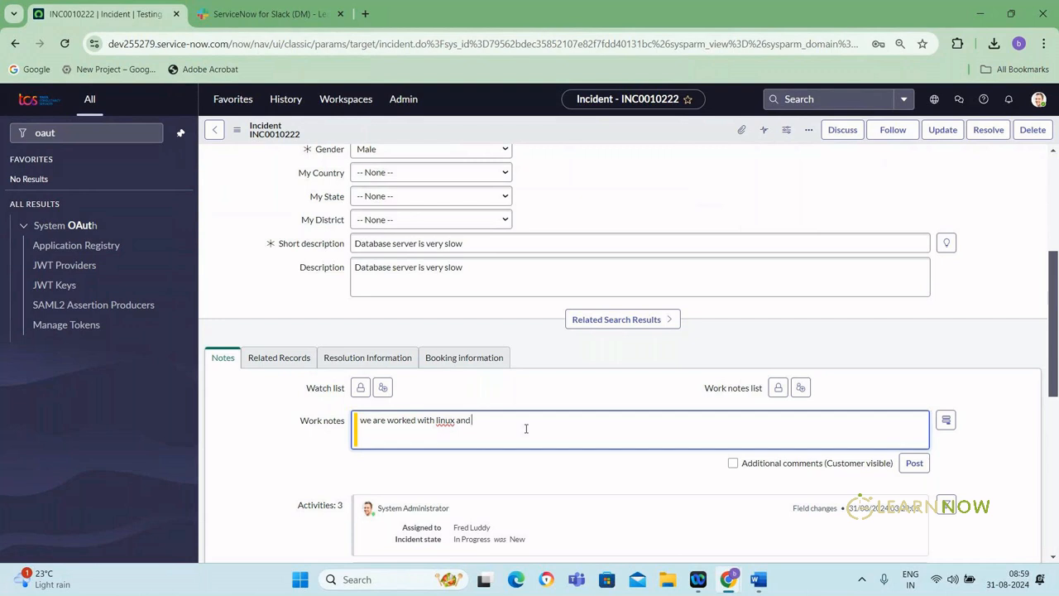
type(" cleared some unwated")
key("BackSpace")
key("BackSpace")
key("BackSpace")
key("BackSpace")
type("nted cache ,")
type("unwanted fil")
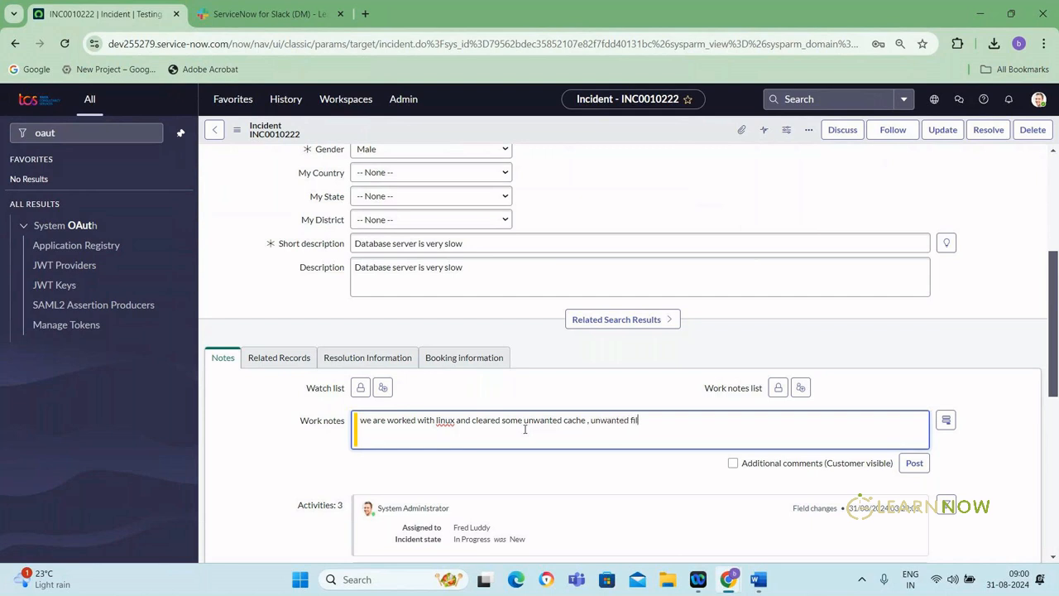
type("e has been remove right server")
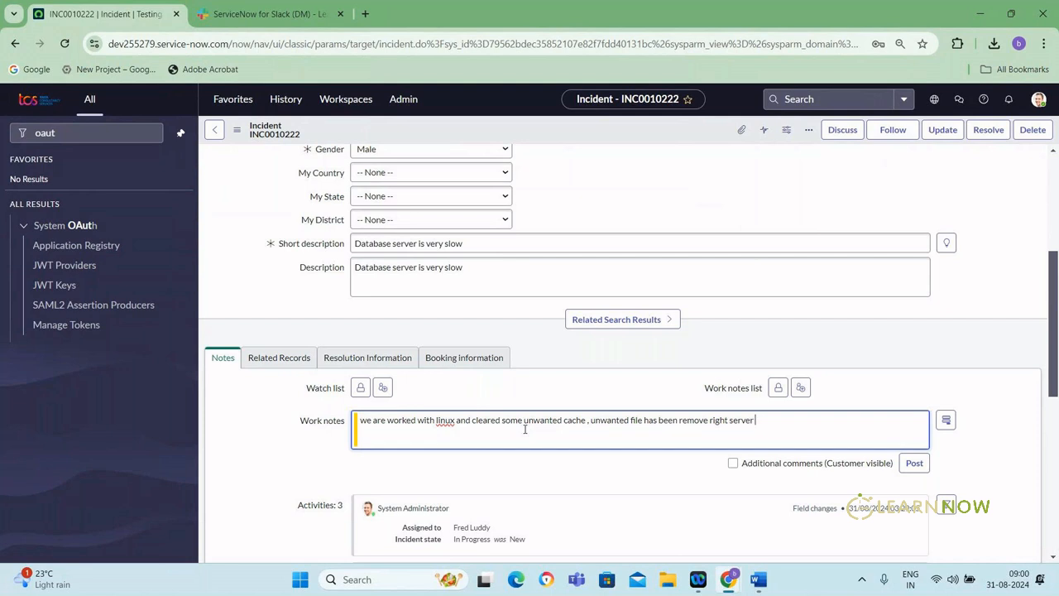
type(" wi")
key("BackSpace")
key("BackSpace")
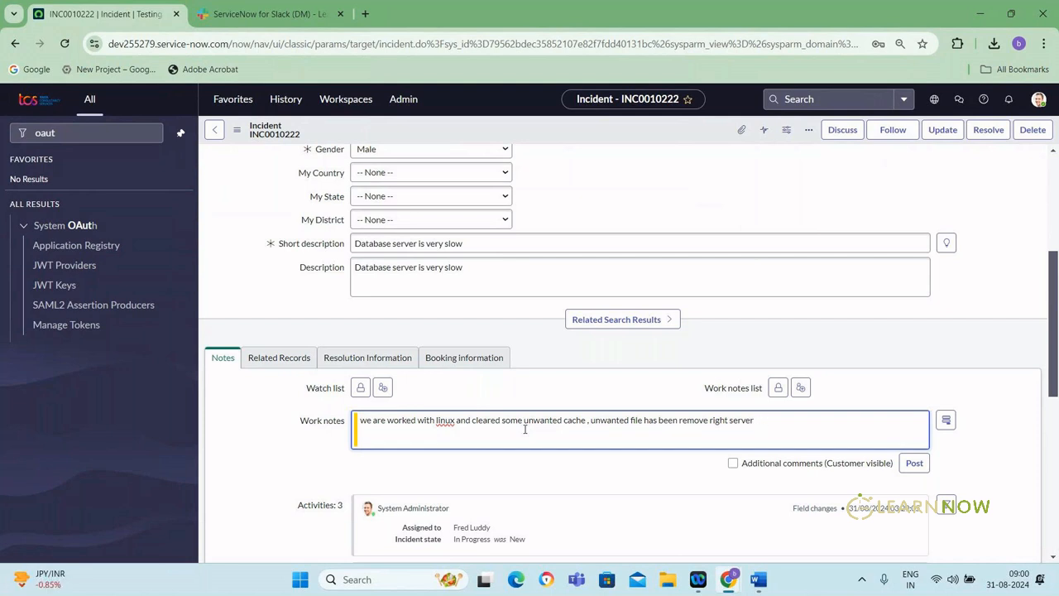
type("memory utilization is normal")
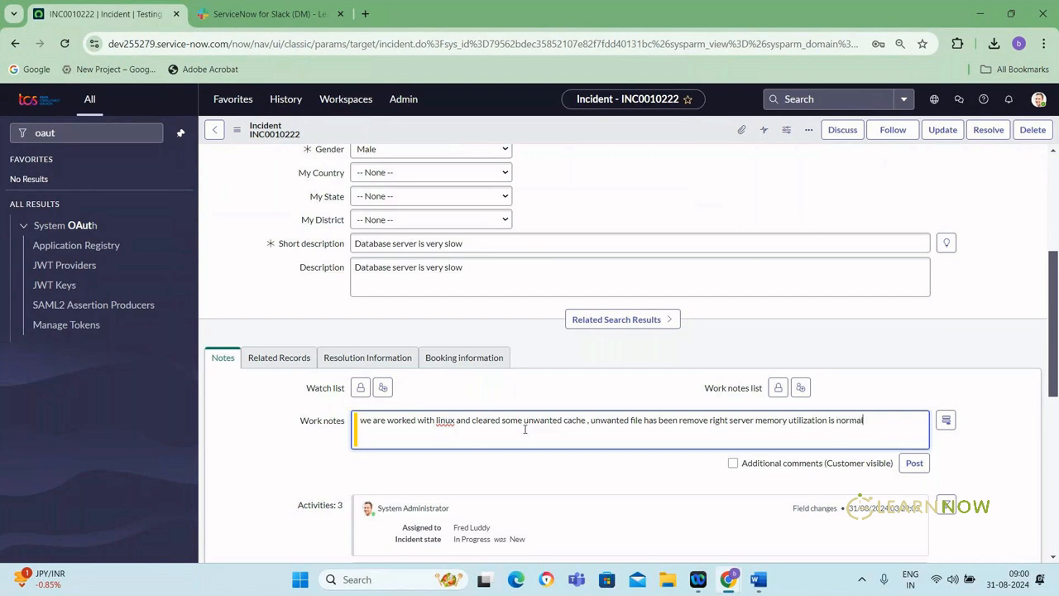
scroll(602, 384, "up", 5)
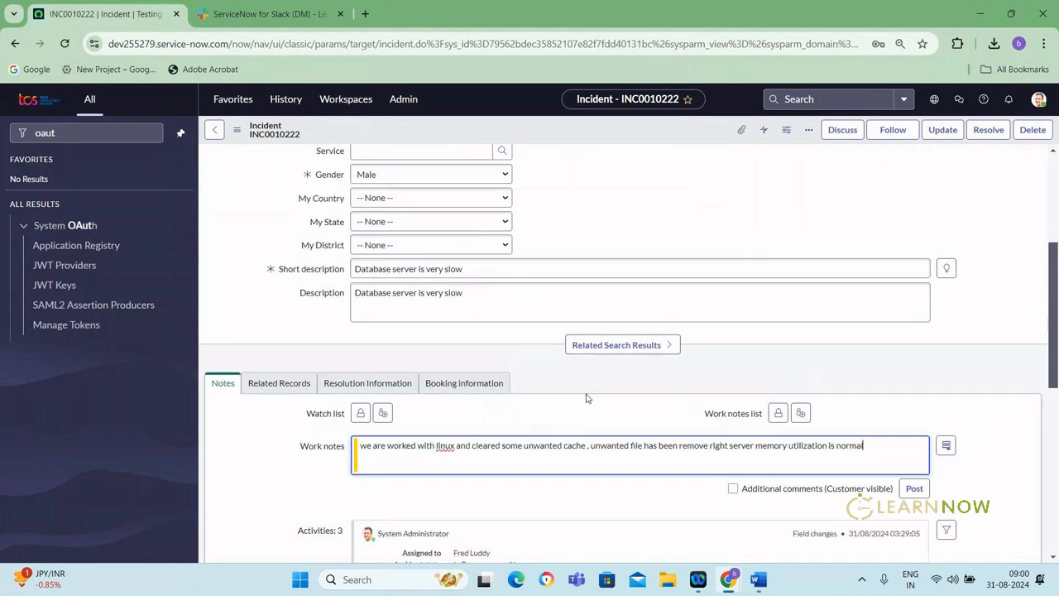
left_click(865, 360)
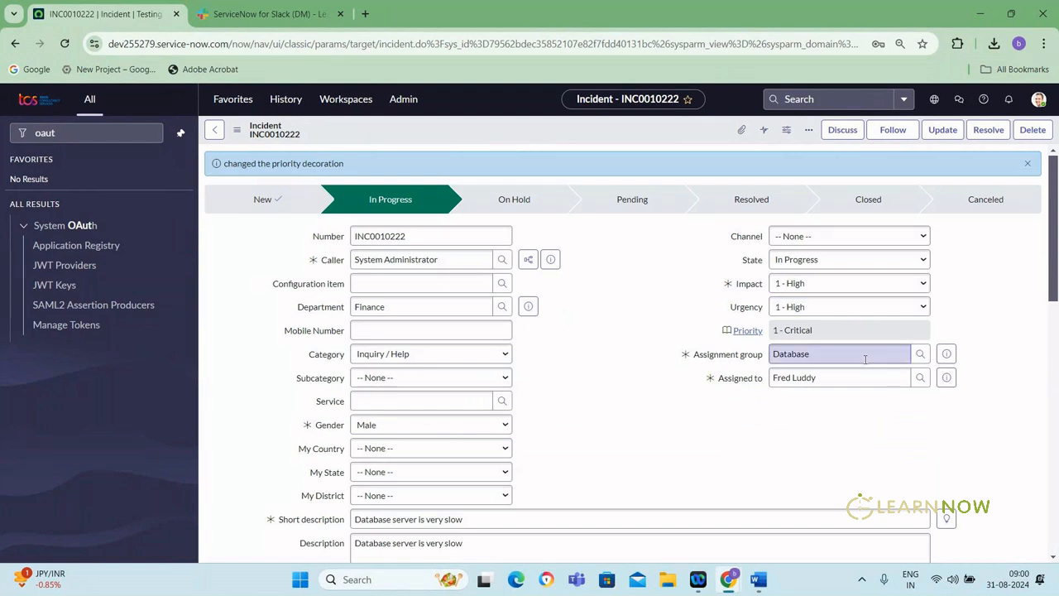
Step: Set the incident state to Resolved with resolution code Solution provided
left_click(832, 261)
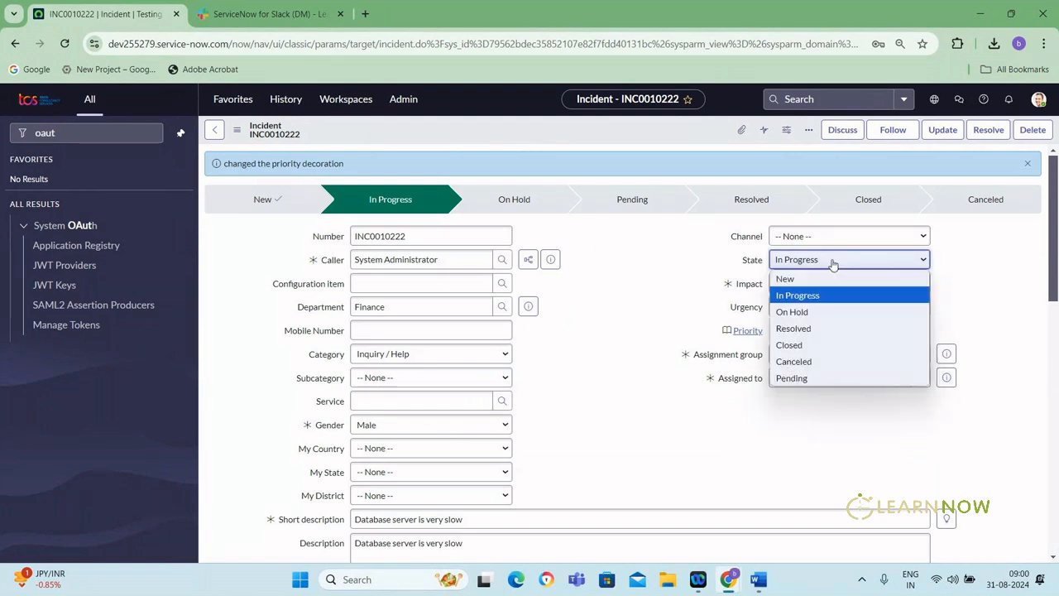
left_click(827, 329)
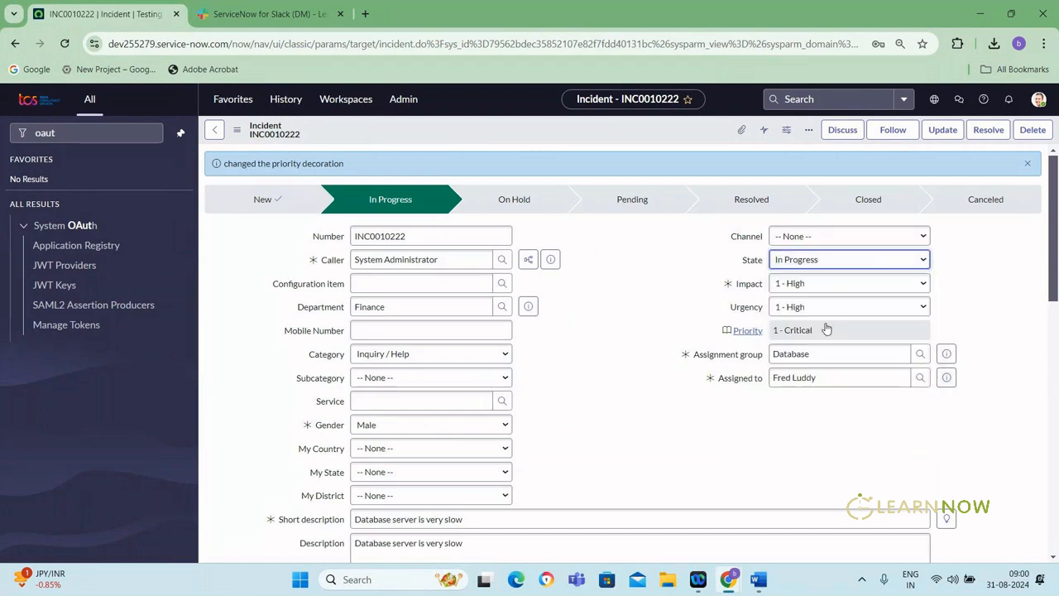
left_click(989, 132)
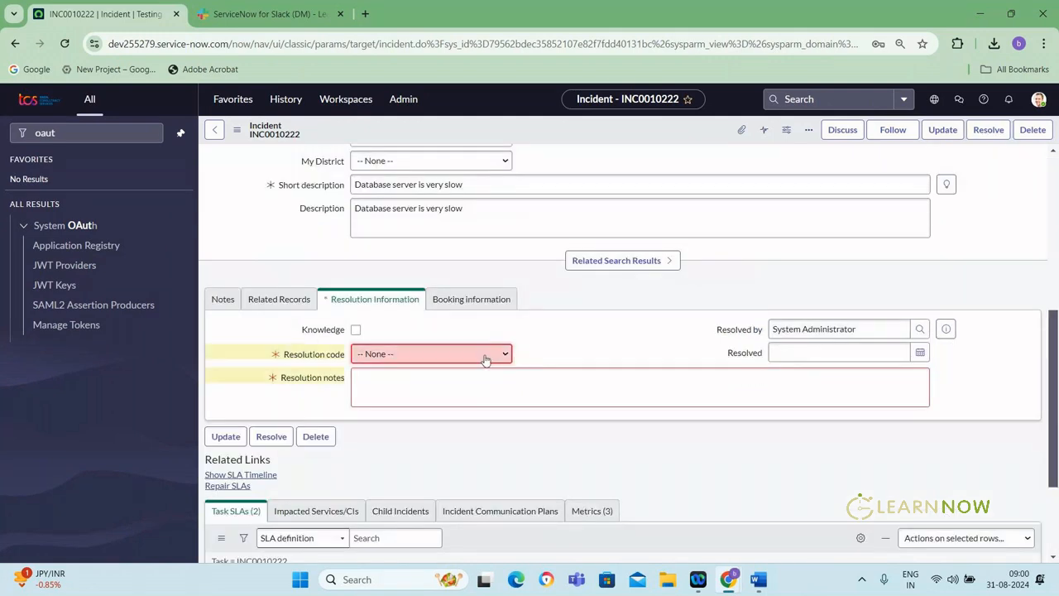
left_click(489, 354)
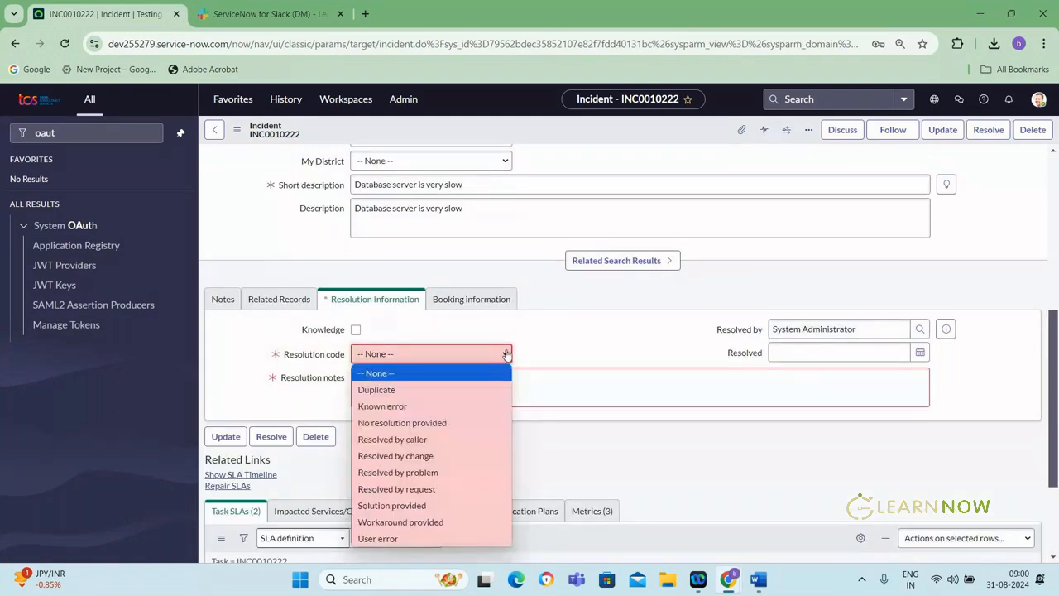
left_click(432, 505)
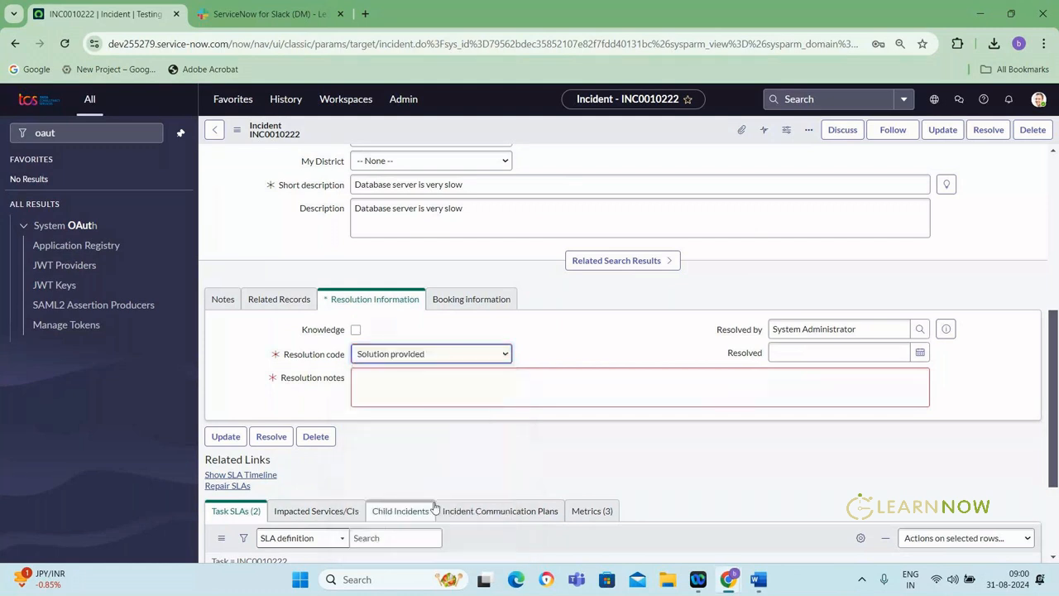
Step: Enter resolution notes 'cleared cache file and restarted mysql services' and save the incident
left_click(437, 395)
type("c")
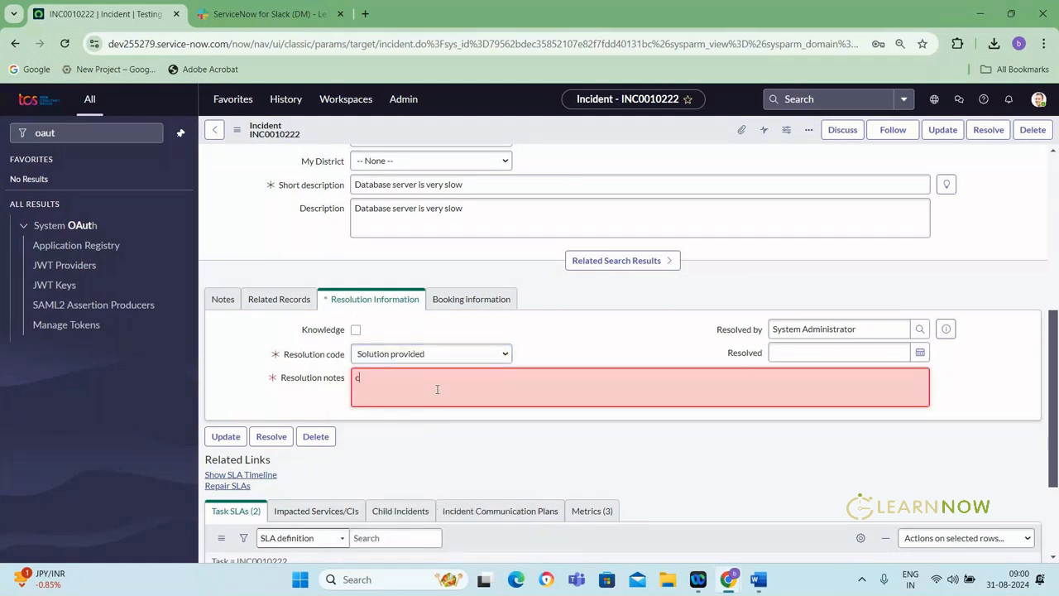
type("leared cache")
type("d")
key("BackSpace")
type("file")
type(" and restar")
type("ted d")
type("b")
key("BackSpace")
key("BackSpace")
type("mysql services")
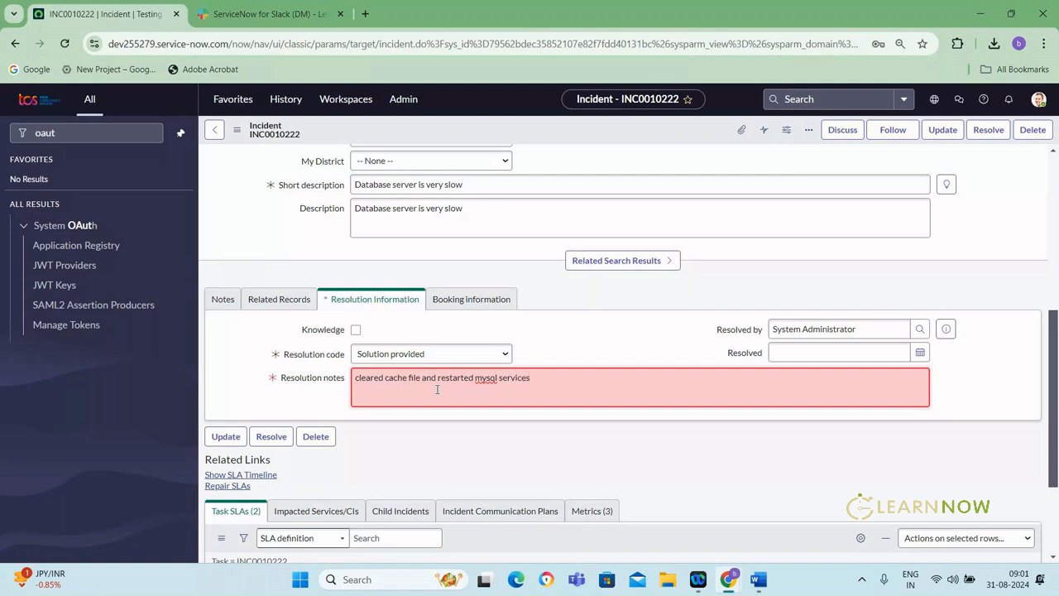
right_click(596, 133)
left_click(616, 146)
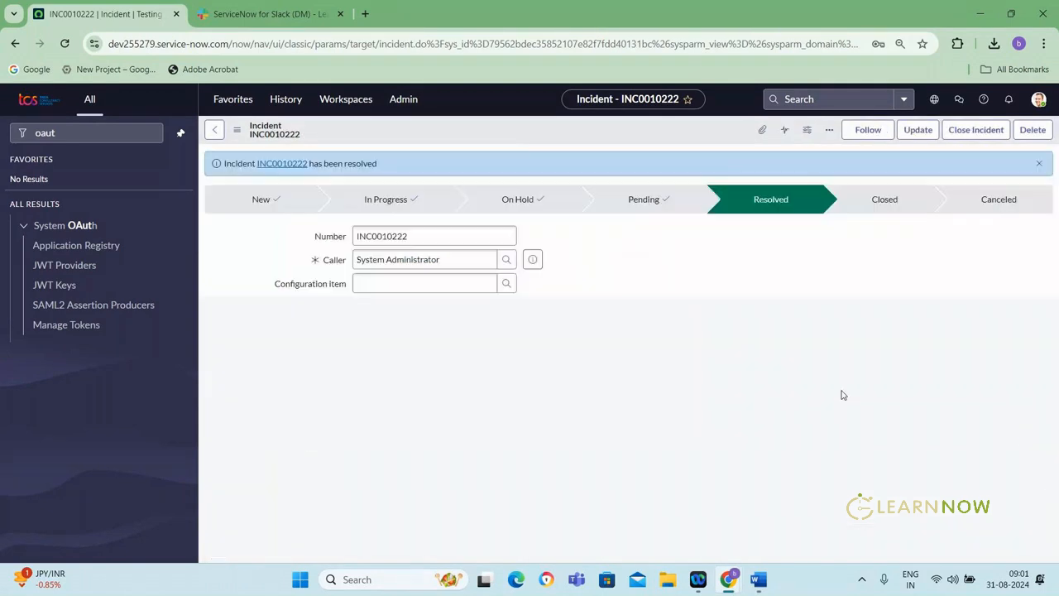
Step: Copy the resolved incident's number INC0010222 and bring up Slack's #service-development channel
left_click(266, 18)
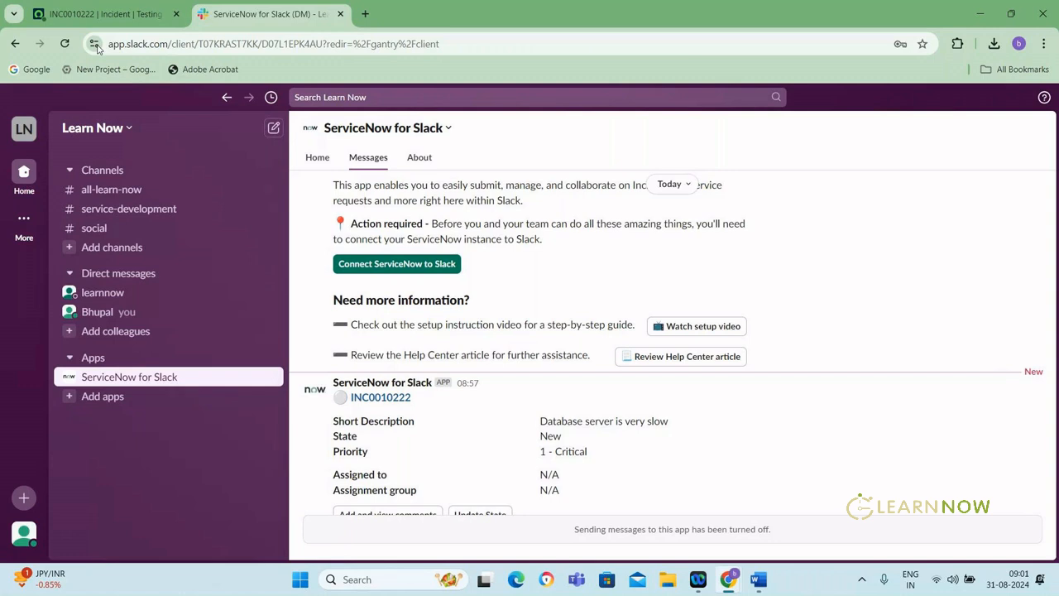
left_click(65, 43)
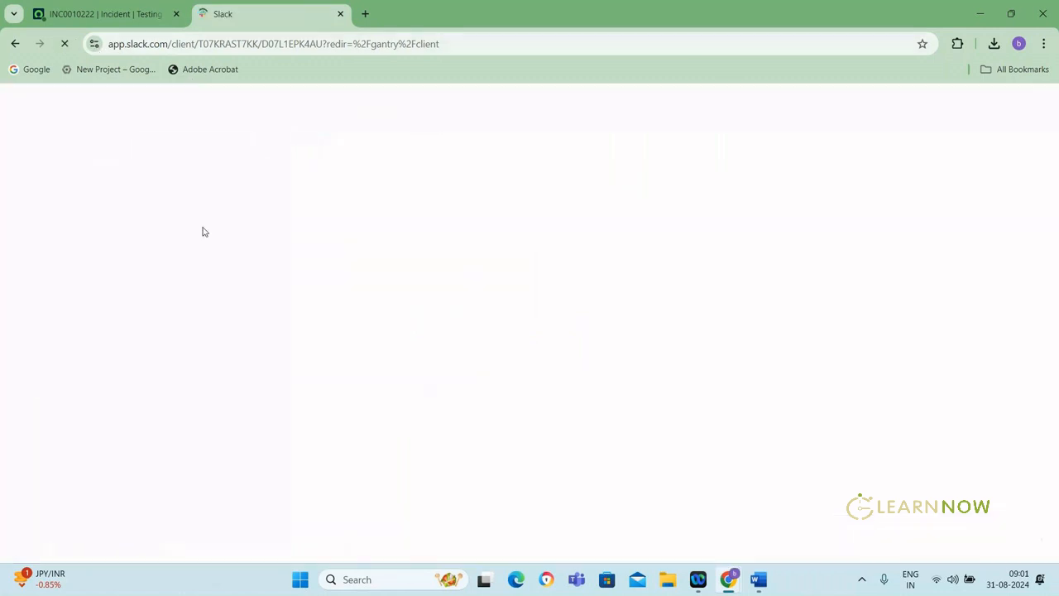
left_click(93, 15)
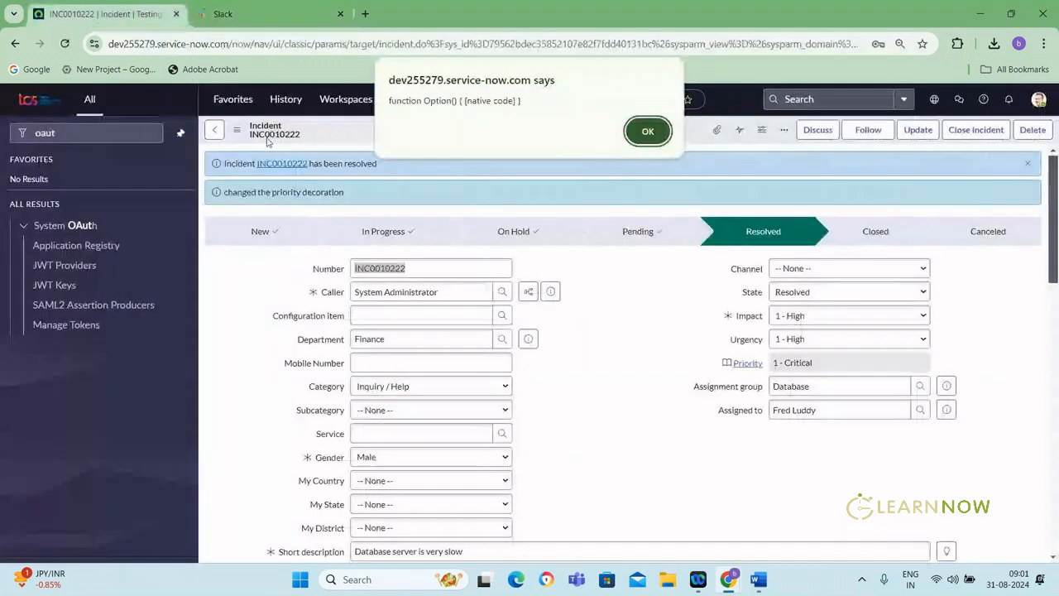
key("Return")
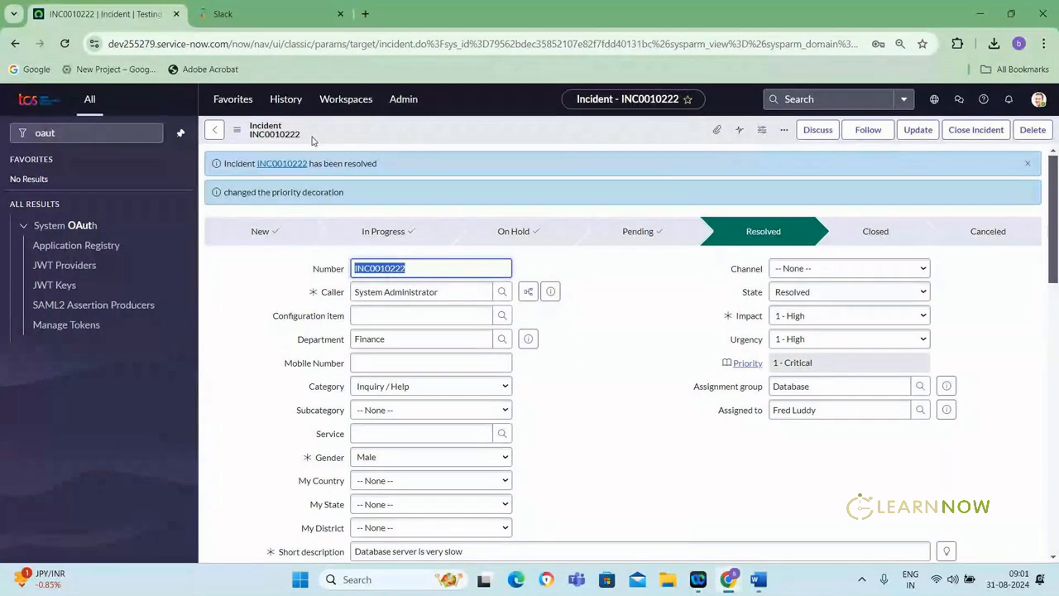
left_click_drag(301, 135, 251, 141)
key("ctrl+c")
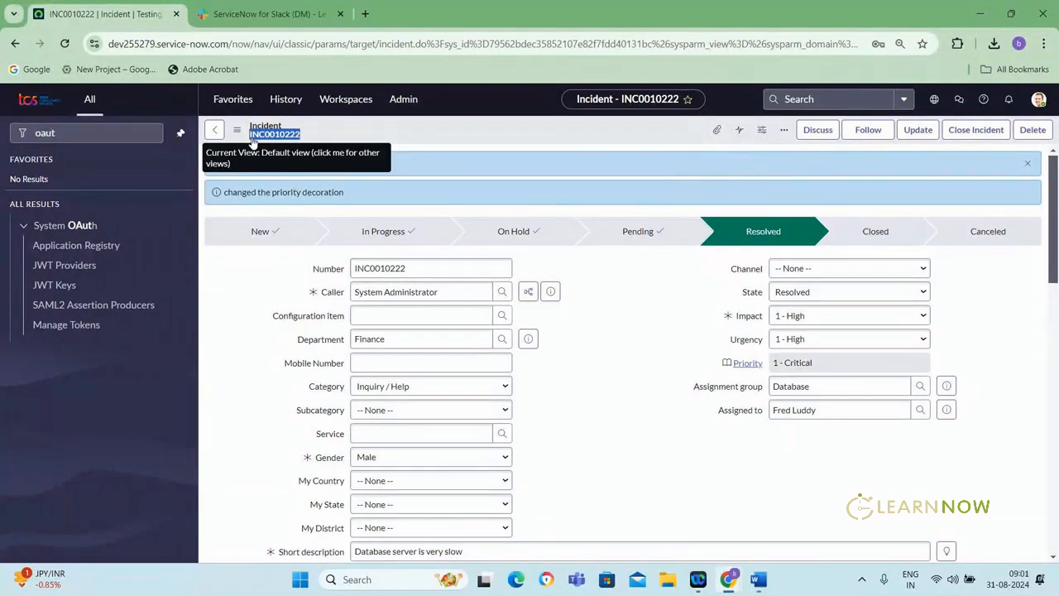
left_click(325, 5)
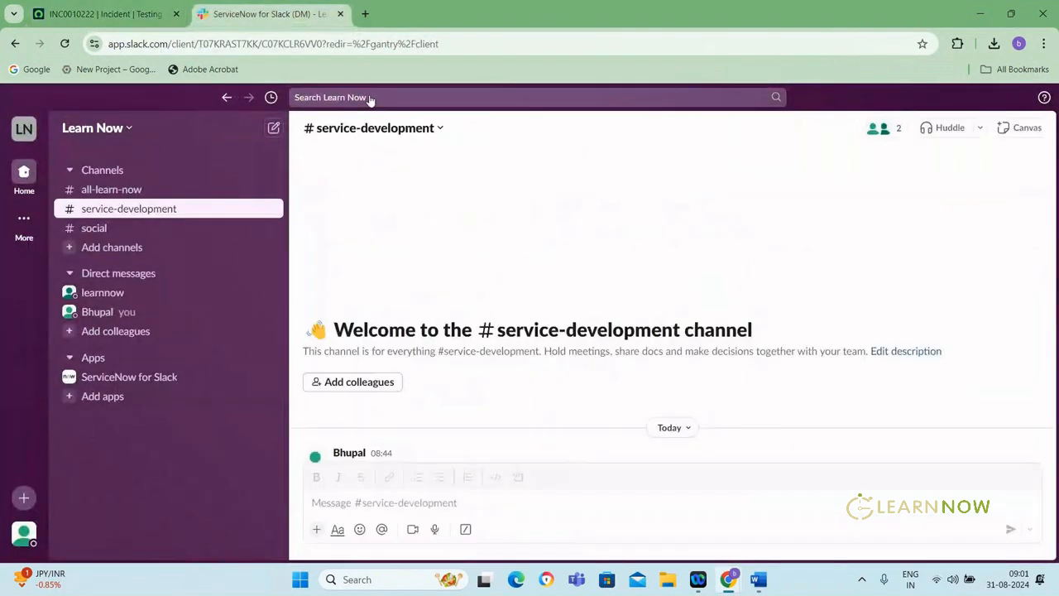
Step: Search Slack for INC0010222 and open its ServiceNow message conversation
left_click(370, 97)
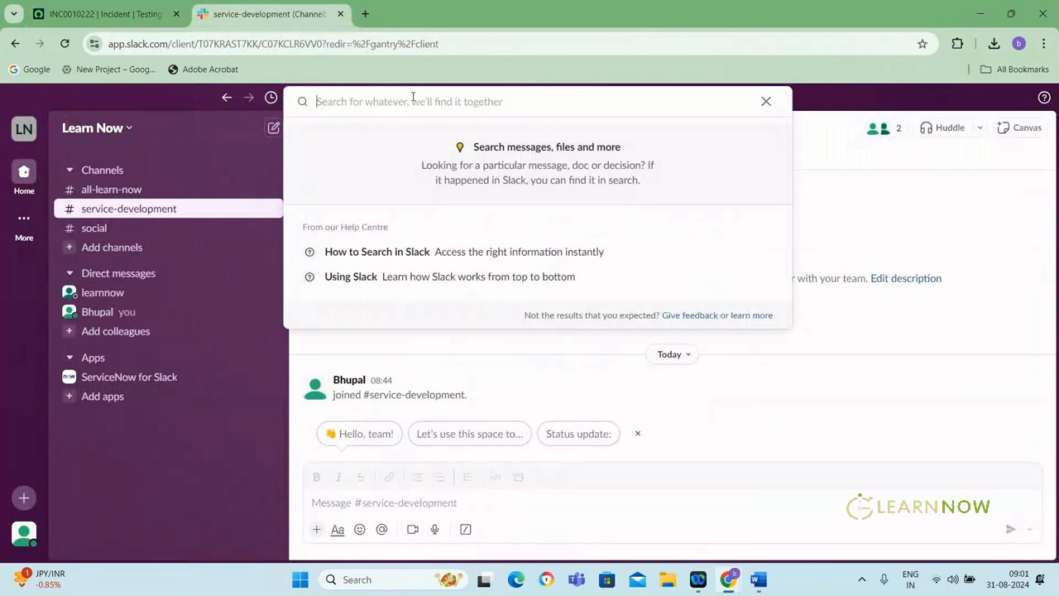
key("ctrl+v")
key("Return")
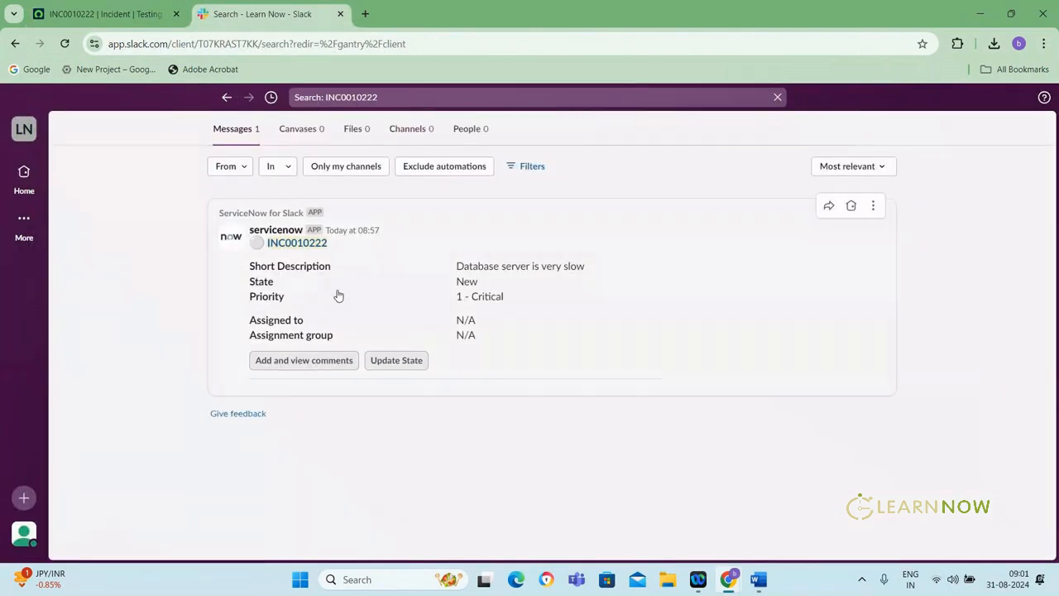
left_click(308, 362)
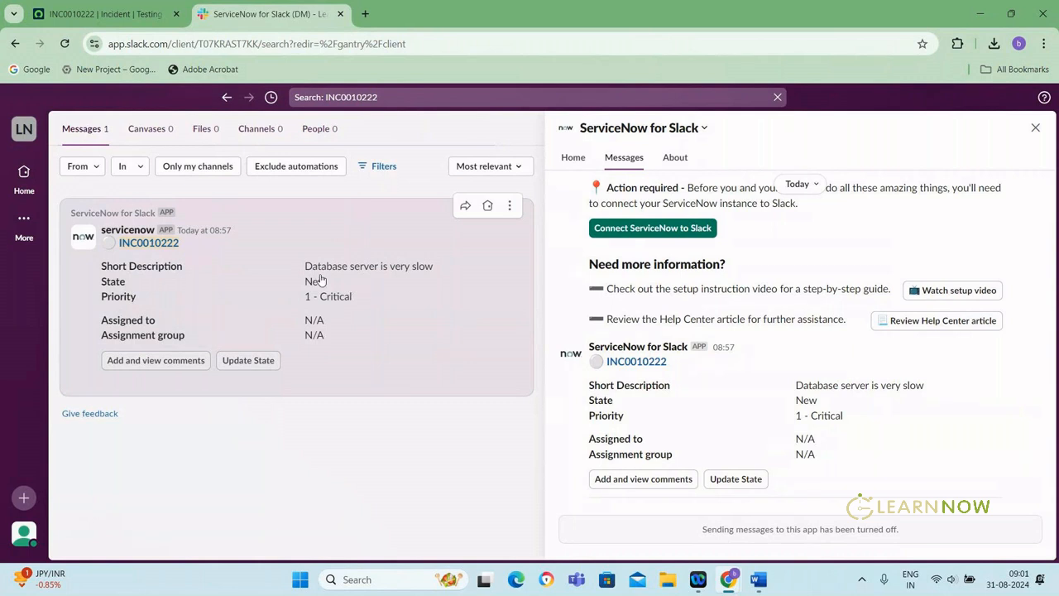
Step: Open the incident's Update State form, then close it without changing the state
left_click(742, 480)
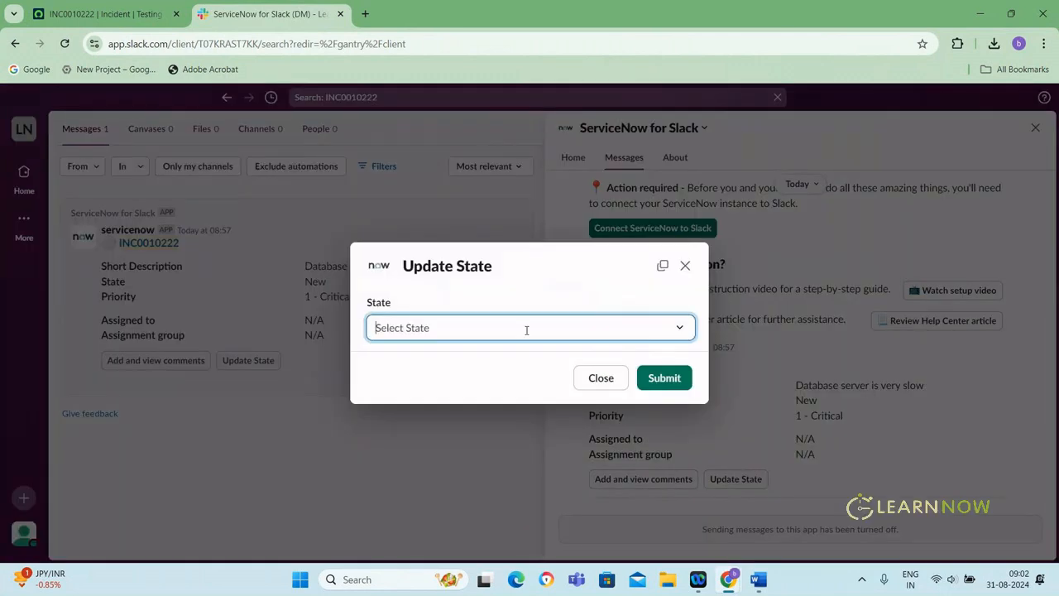
left_click(527, 330)
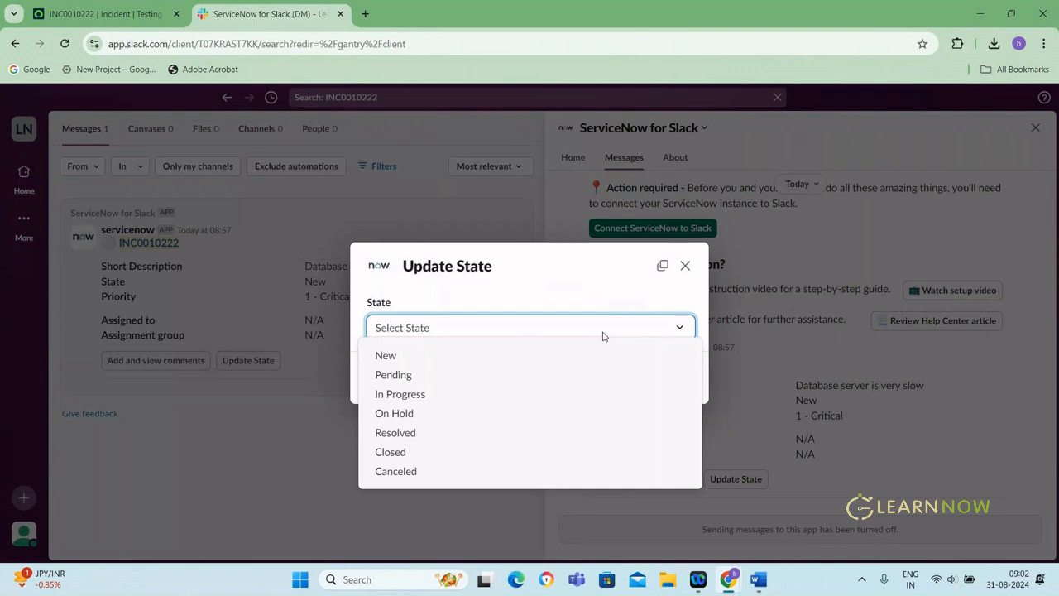
left_click(685, 266)
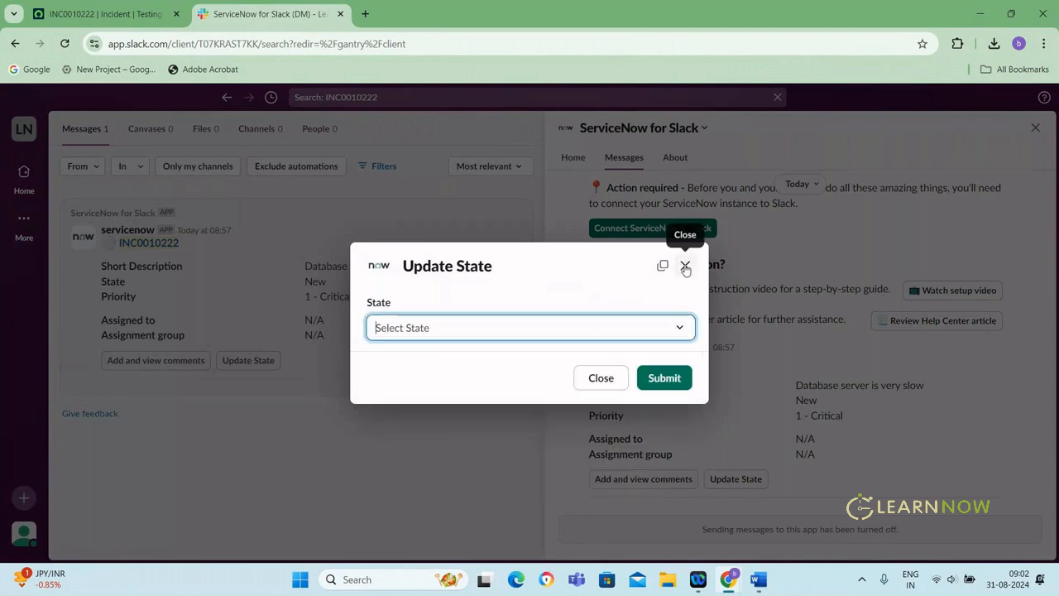
left_click(685, 266)
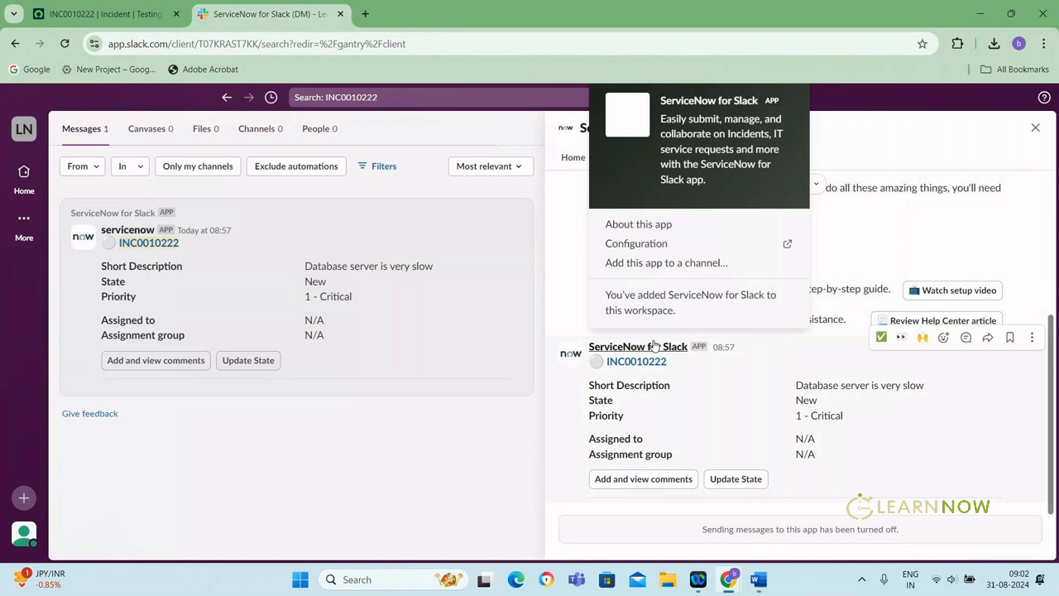
Step: Open INC0010222's comments and look over the earlier work notes
left_click(640, 479)
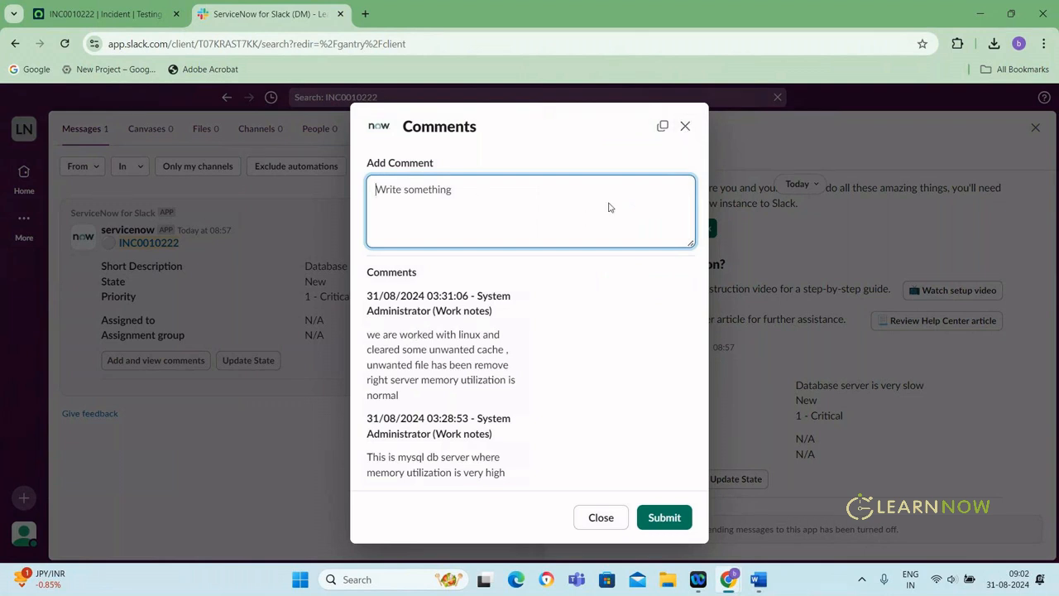
left_click_drag(376, 335, 488, 351)
left_click(388, 353)
left_click_drag(388, 380, 503, 381)
left_click(427, 407)
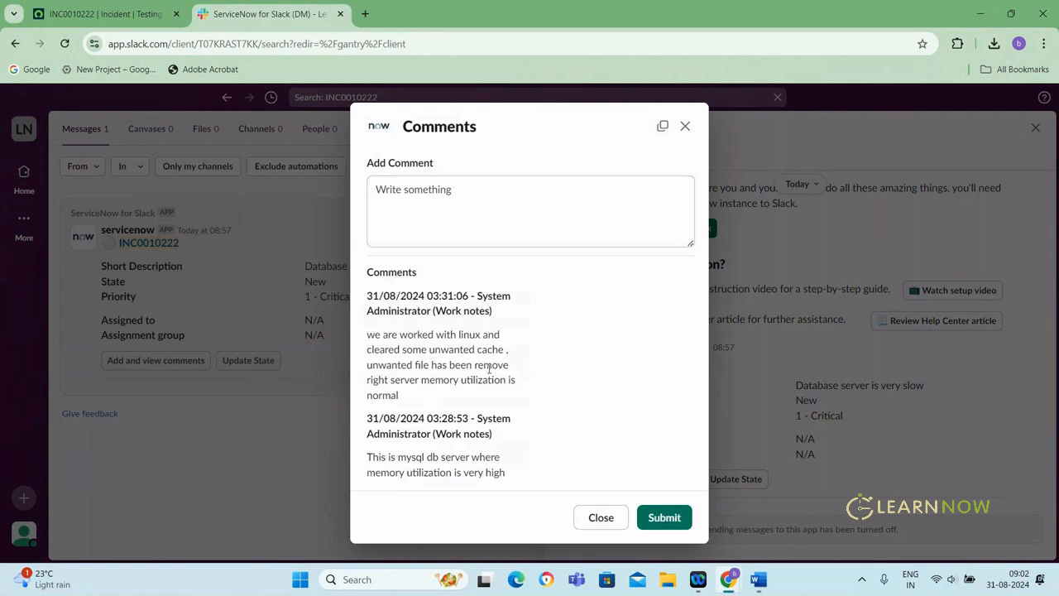
left_click(663, 521)
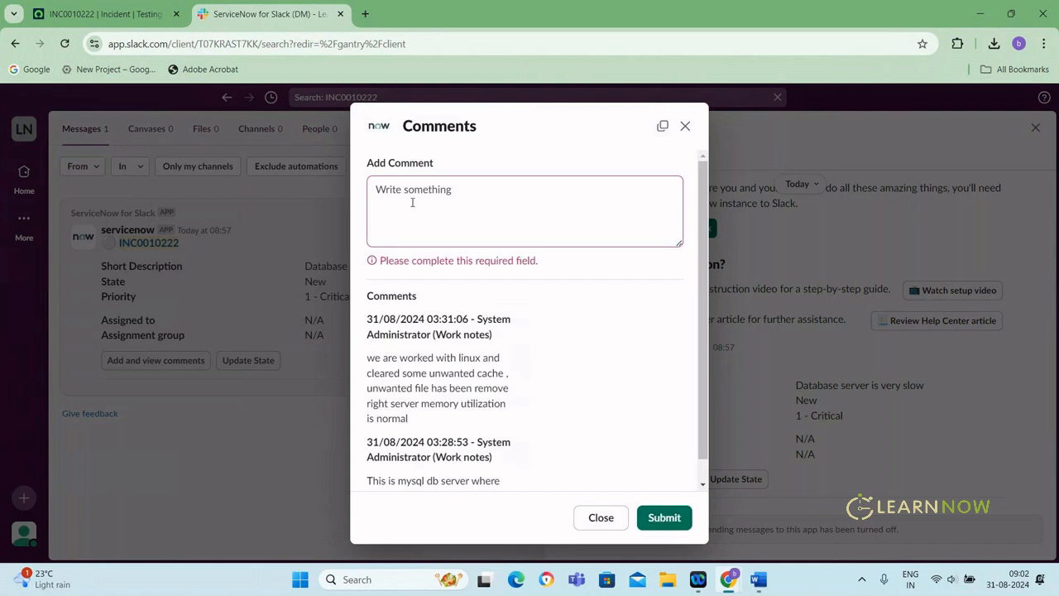
Step: Post the comment 'Now the db server came to normal and thi issue got fixed' and confirm it appears
left_click(460, 194)
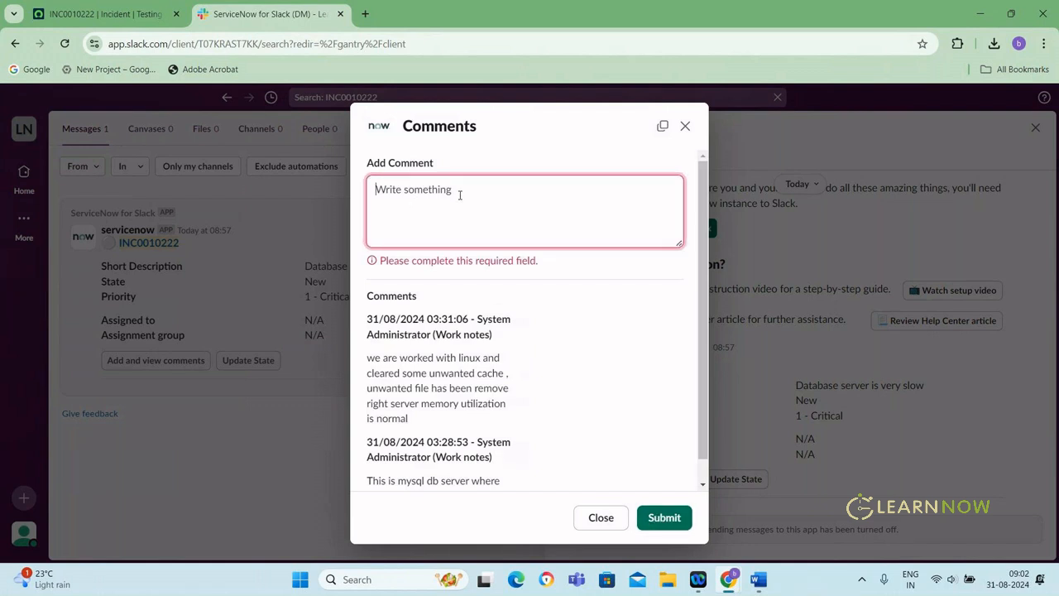
type("Now th")
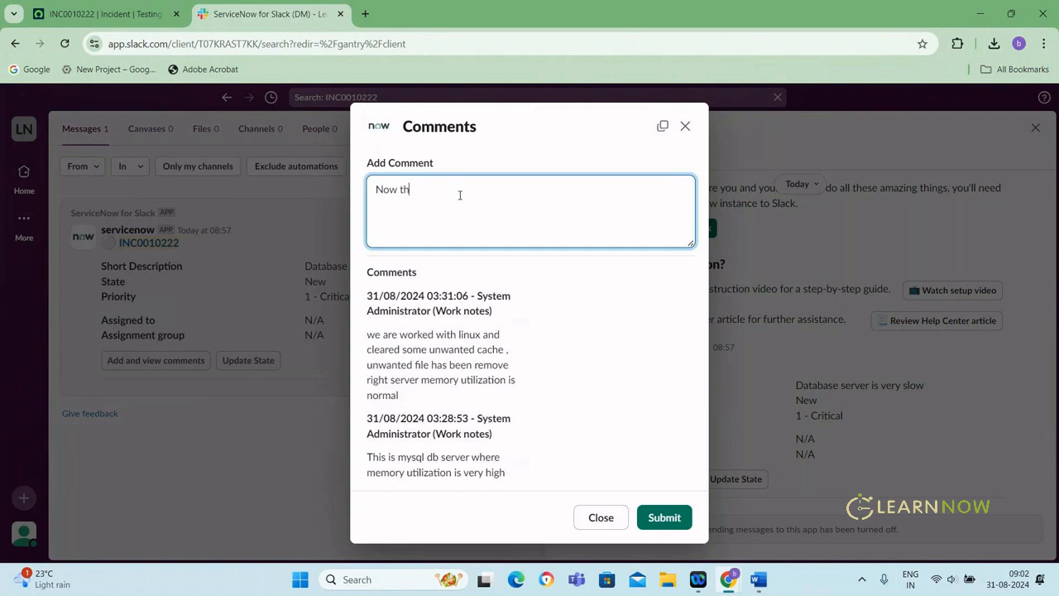
type("e db server came to normal and ")
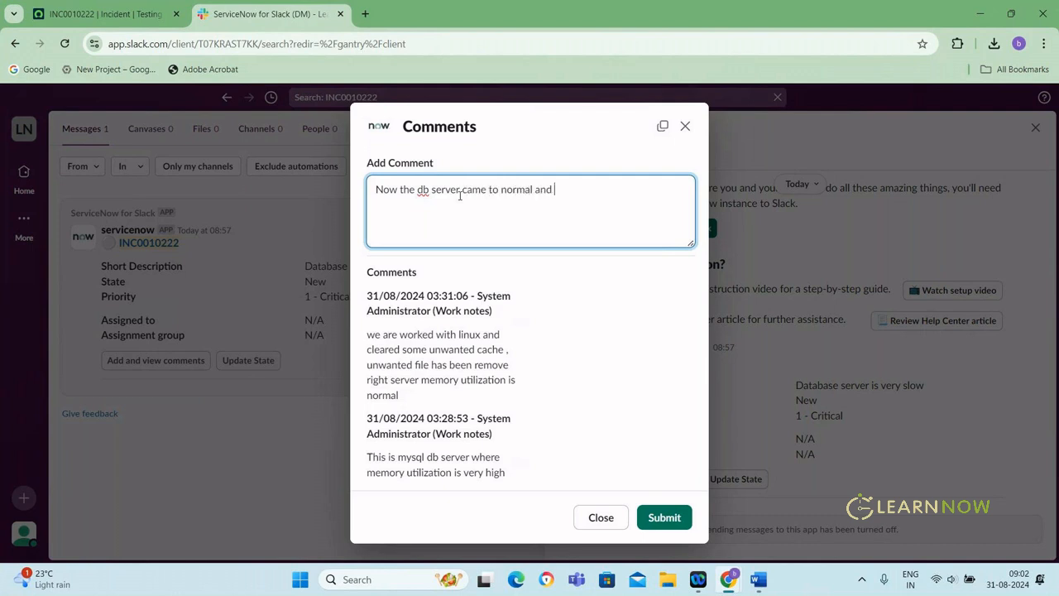
type("thi")
type(" issue got")
type(" fixed")
left_click(666, 518)
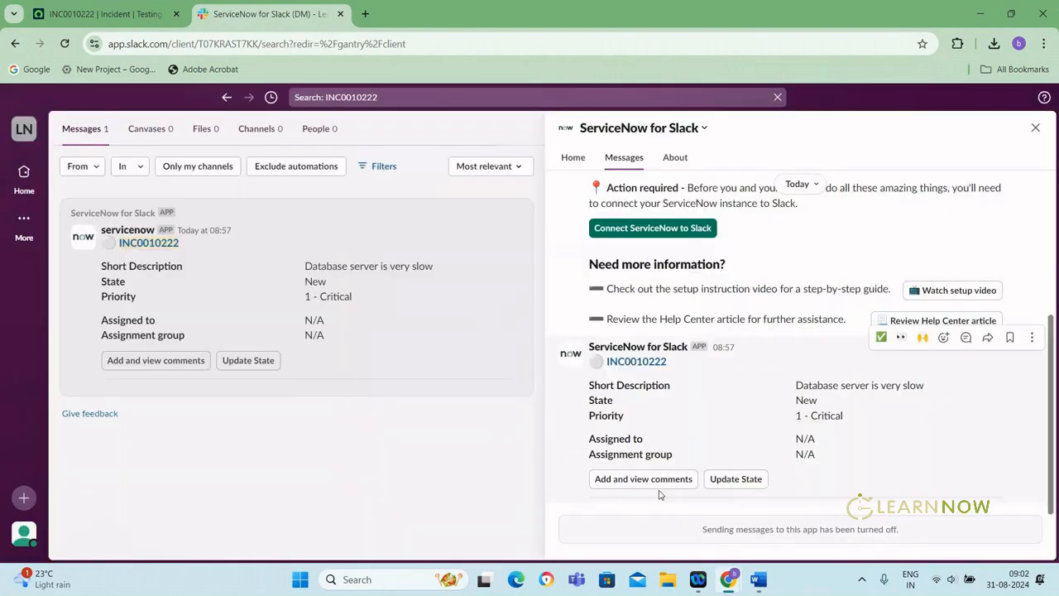
left_click(656, 480)
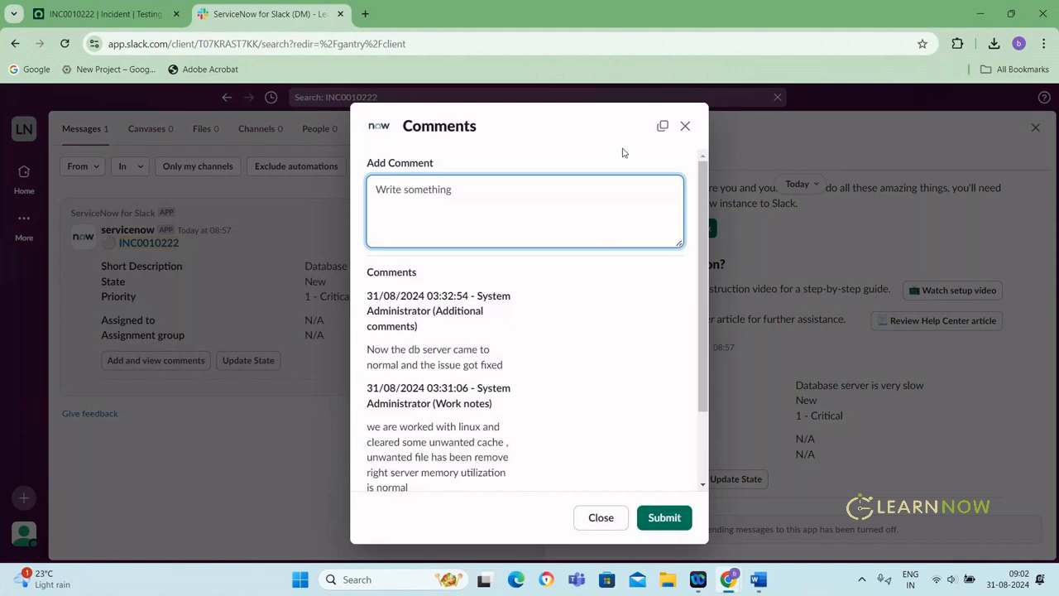
left_click(685, 125)
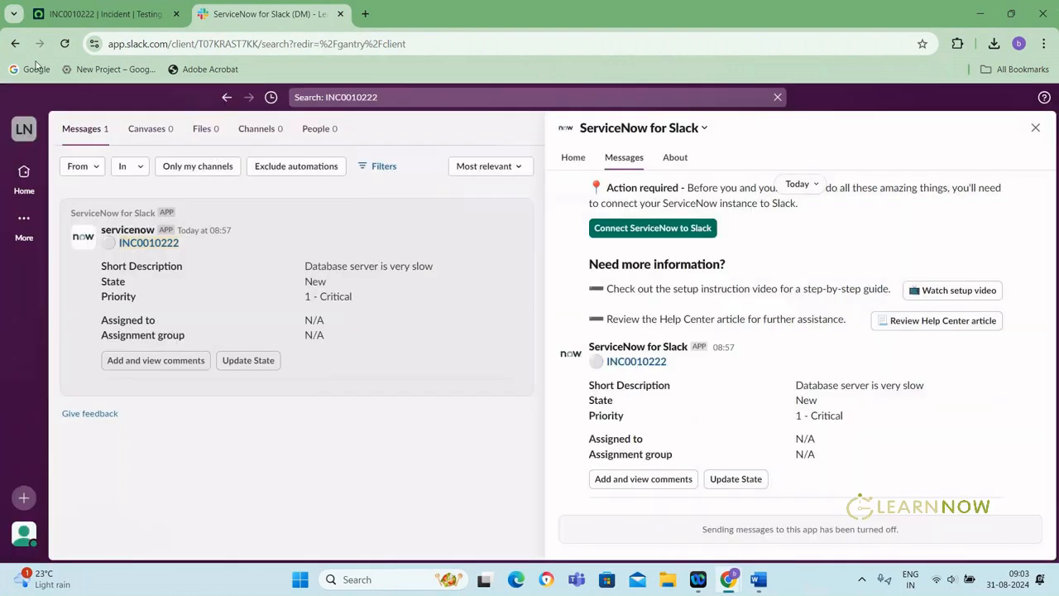
Step: Reload INC0010222 in ServiceNow and check the activity log for the Slack comment
left_click(79, 14)
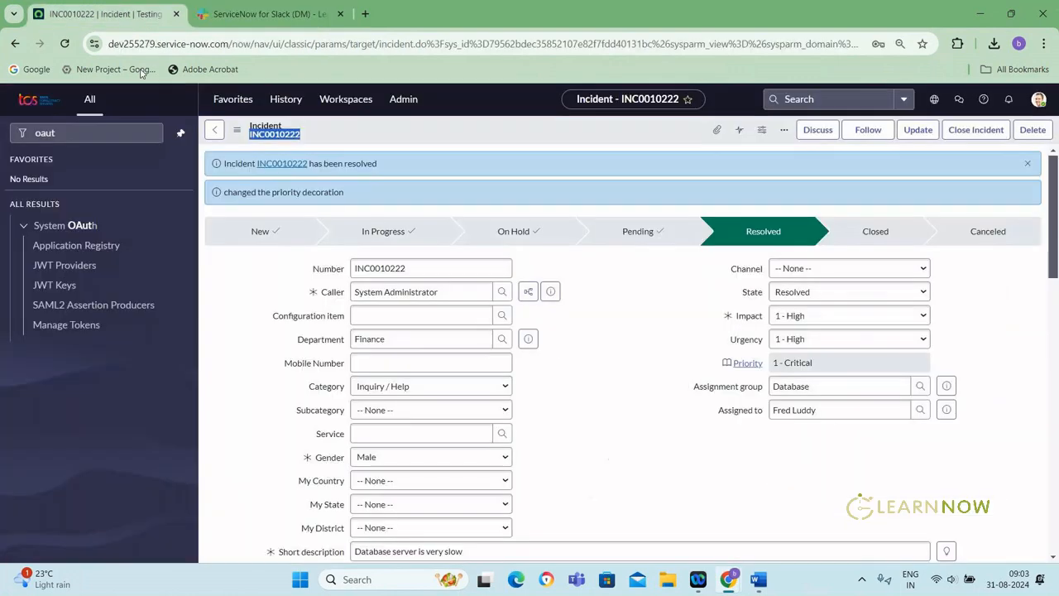
left_click(67, 45)
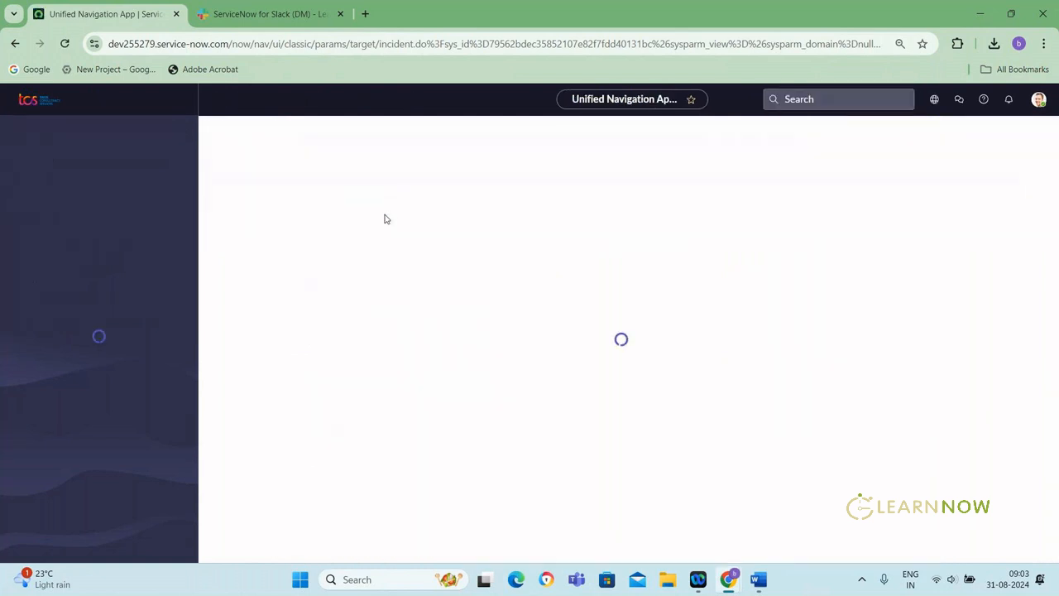
left_click(649, 132)
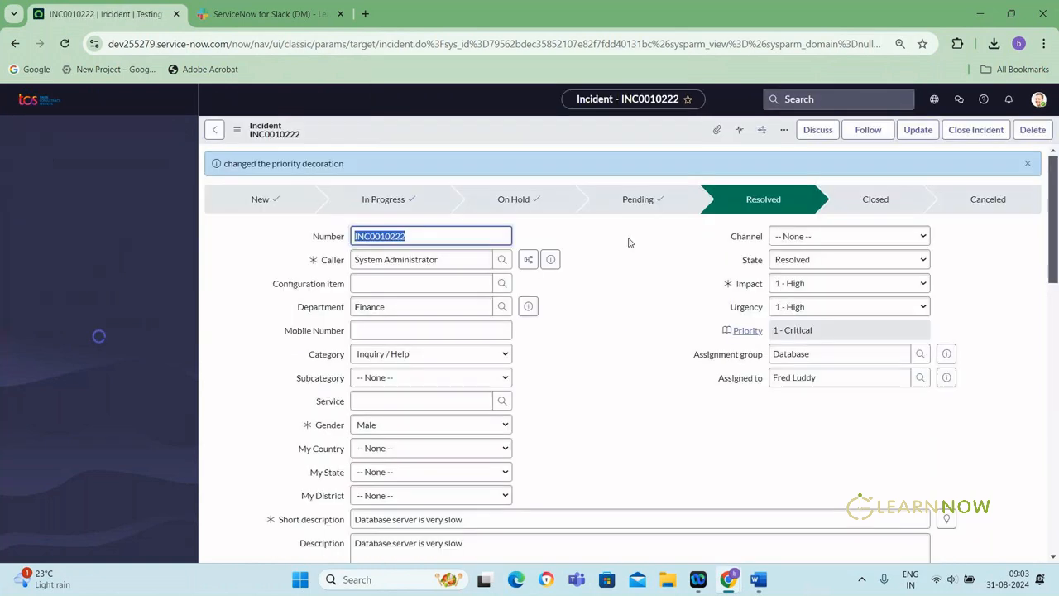
scroll(621, 291, "down", 5)
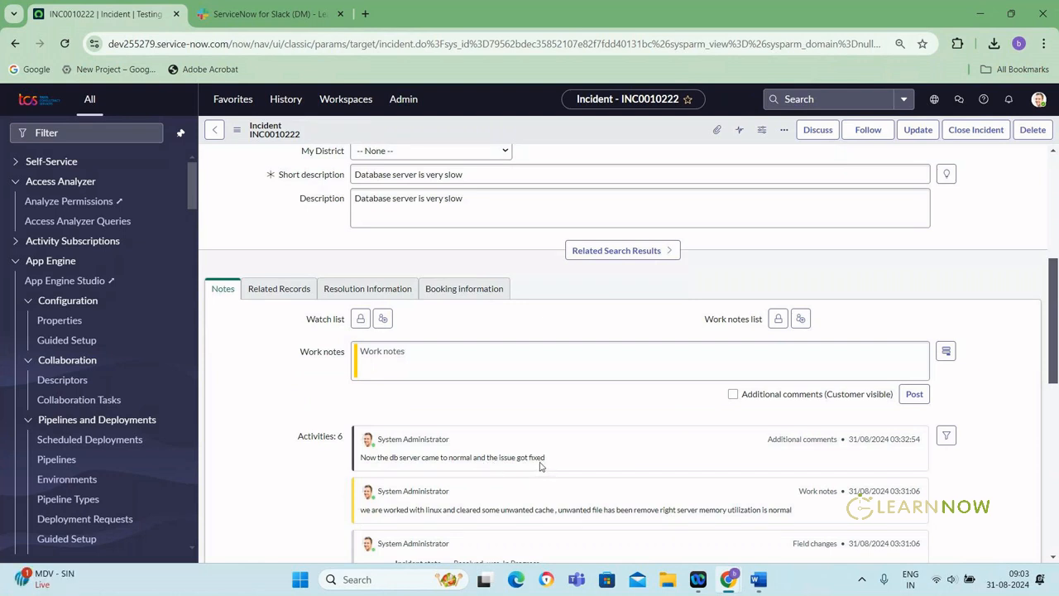
scroll(568, 438, "up", 1)
scroll(568, 422, "up", 4)
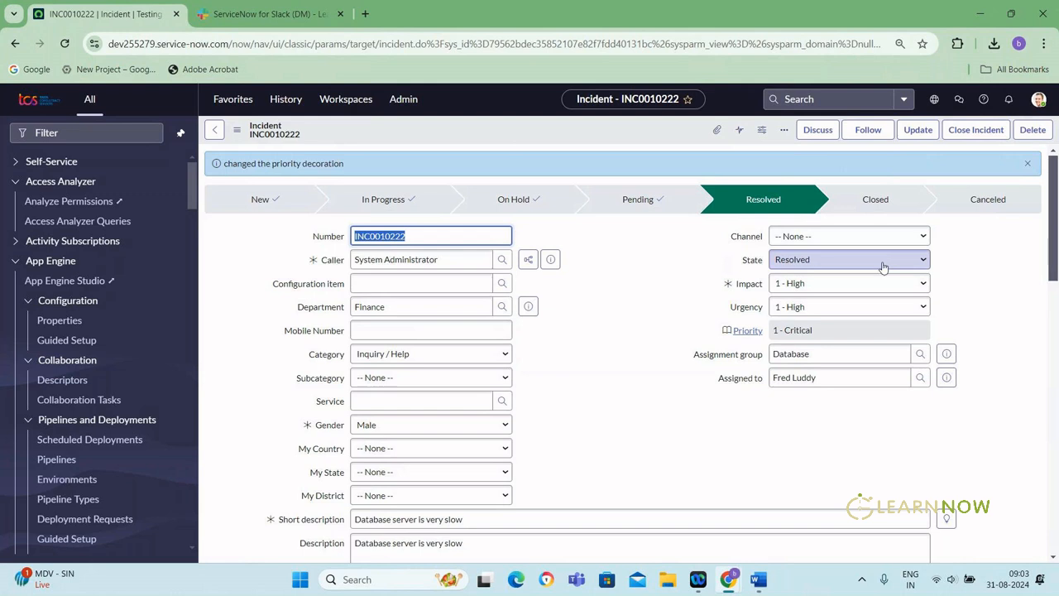
Step: Close incident INC0010222 with channel Virtual Agent and state Closed
left_click(881, 261)
left_click(875, 238)
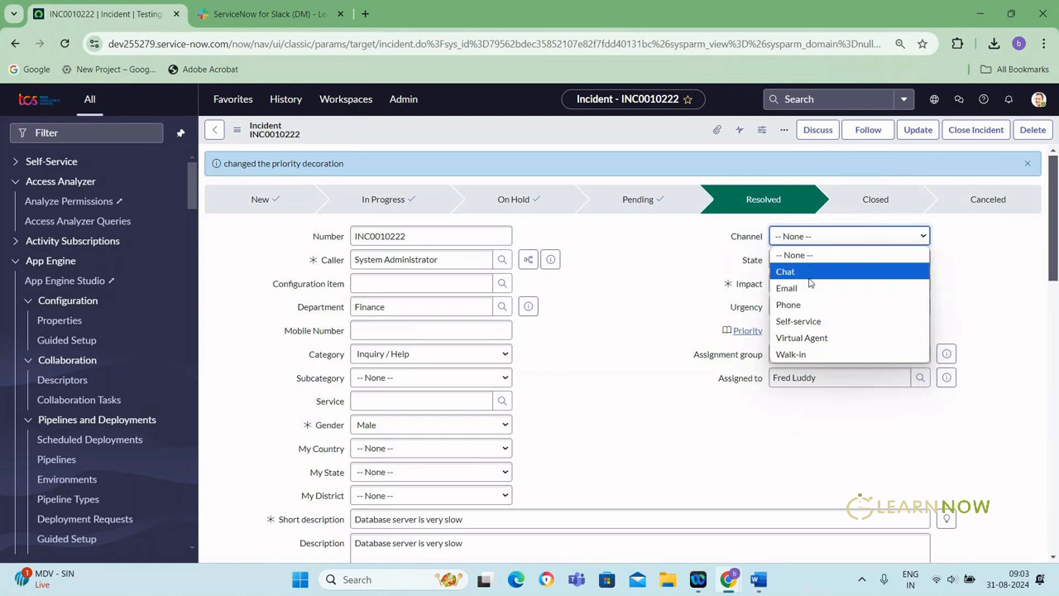
left_click(803, 337)
left_click(837, 262)
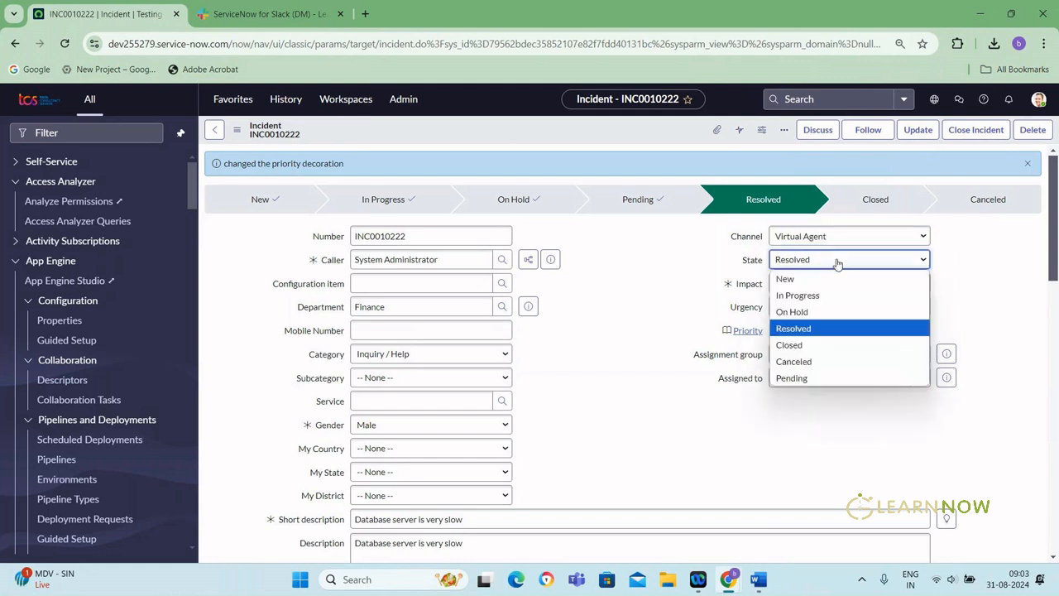
left_click(816, 342)
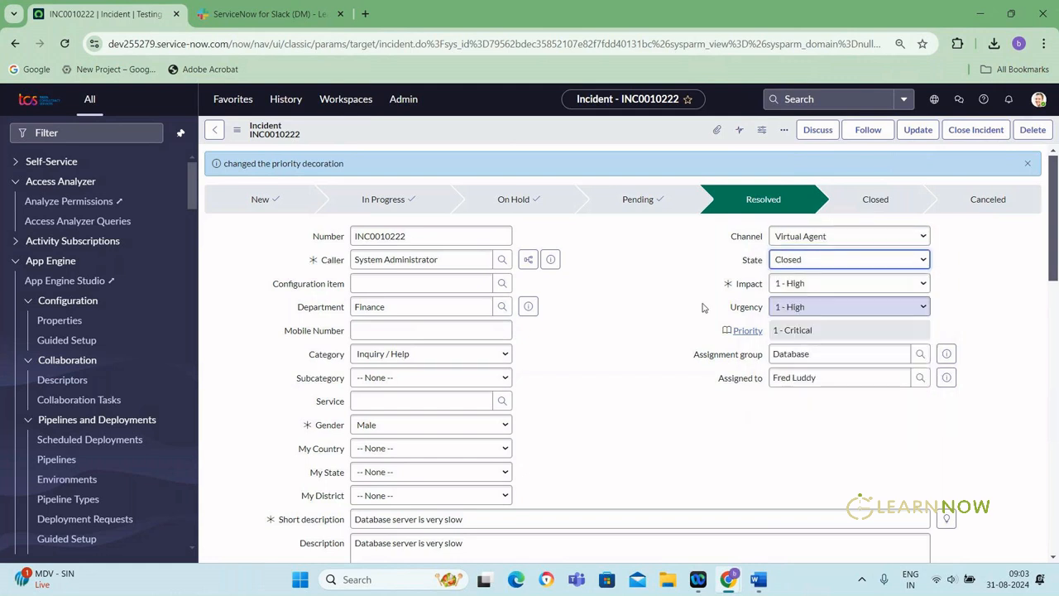
left_click(976, 130)
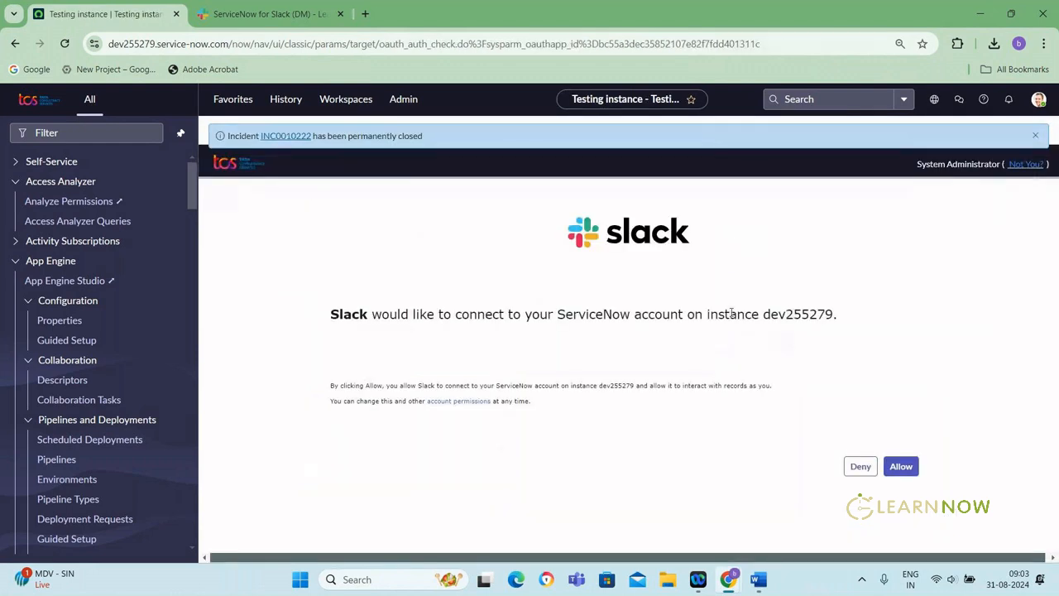
Step: Allow Slack to connect to the ServiceNow account and search INC0010222 again
left_click(900, 467)
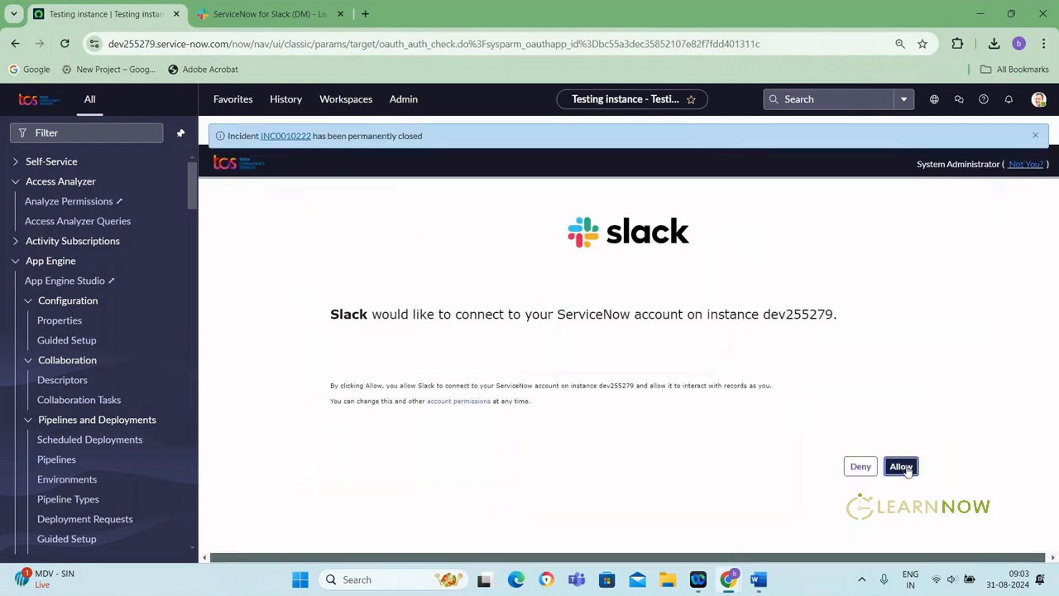
left_click(807, 100)
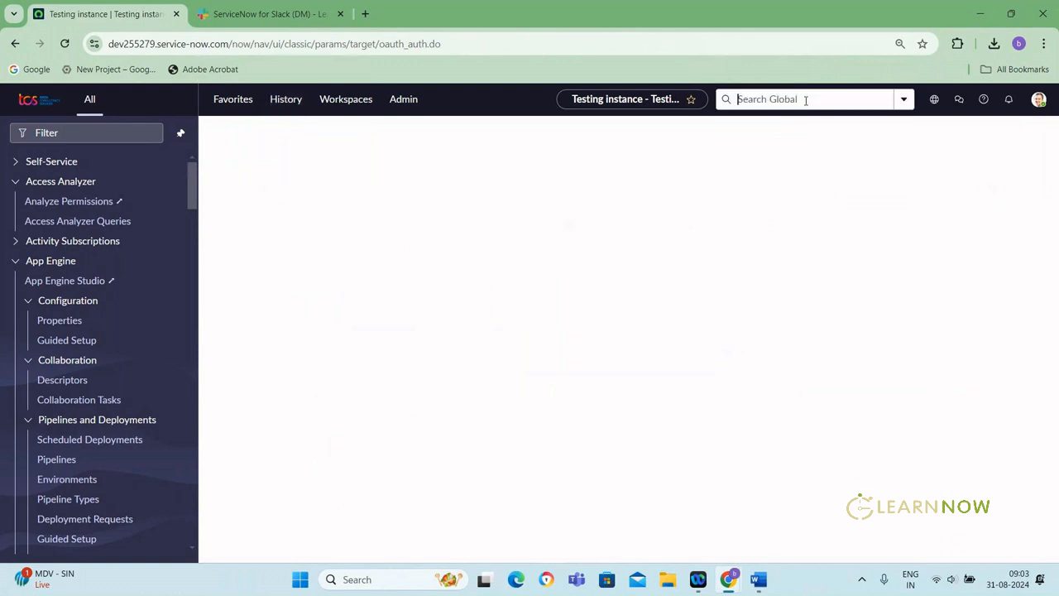
type("INC0010222")
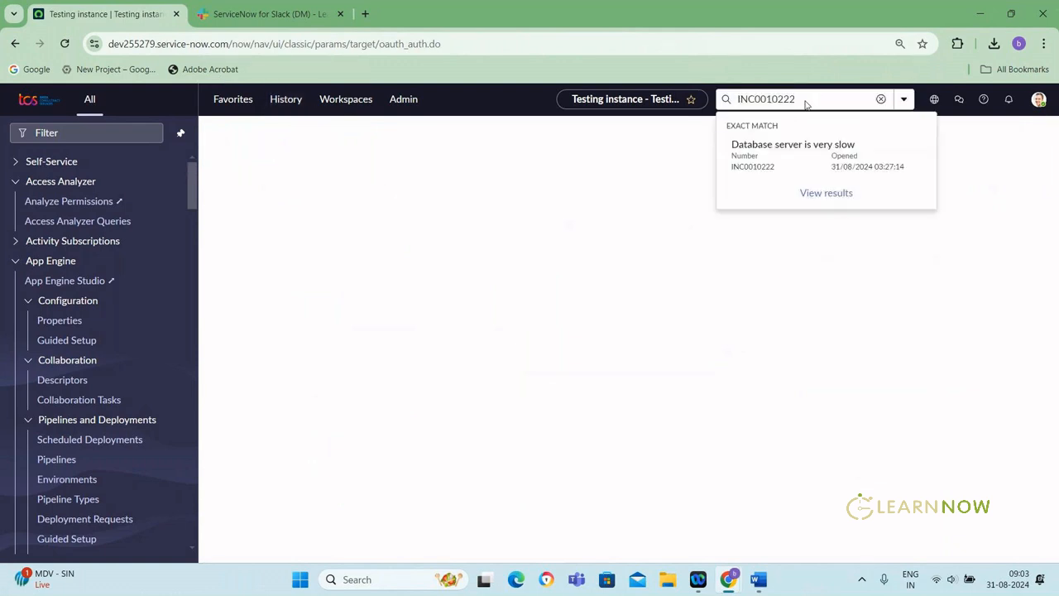
key("Return")
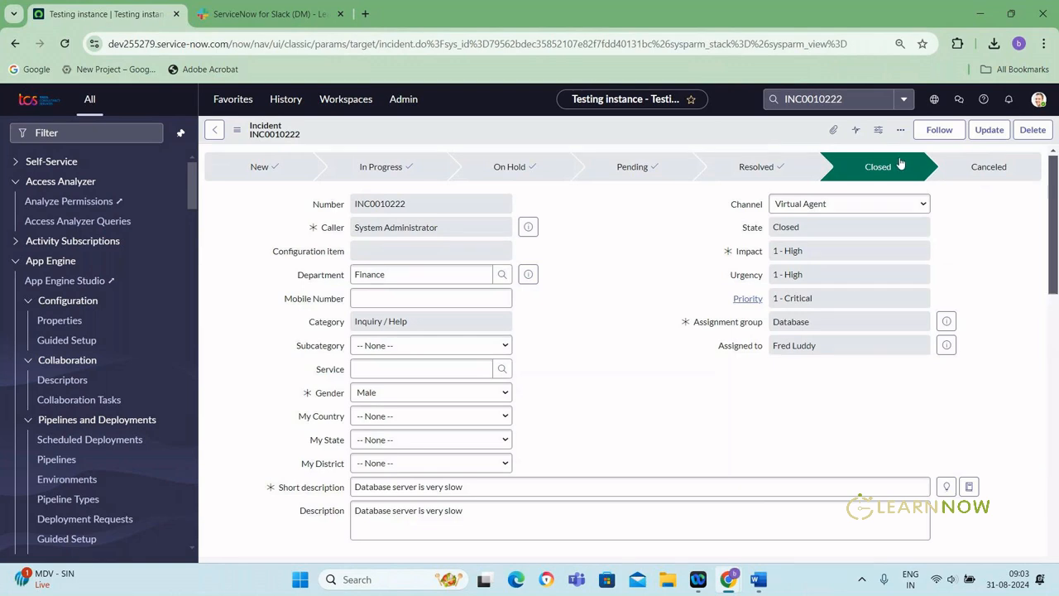
left_click(269, 14)
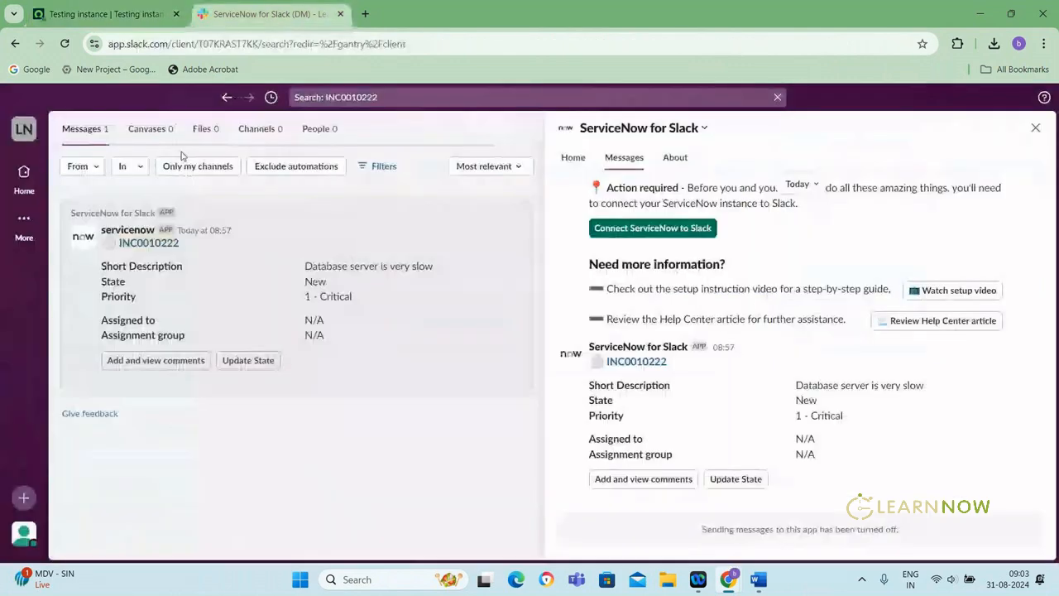
left_click(1035, 128)
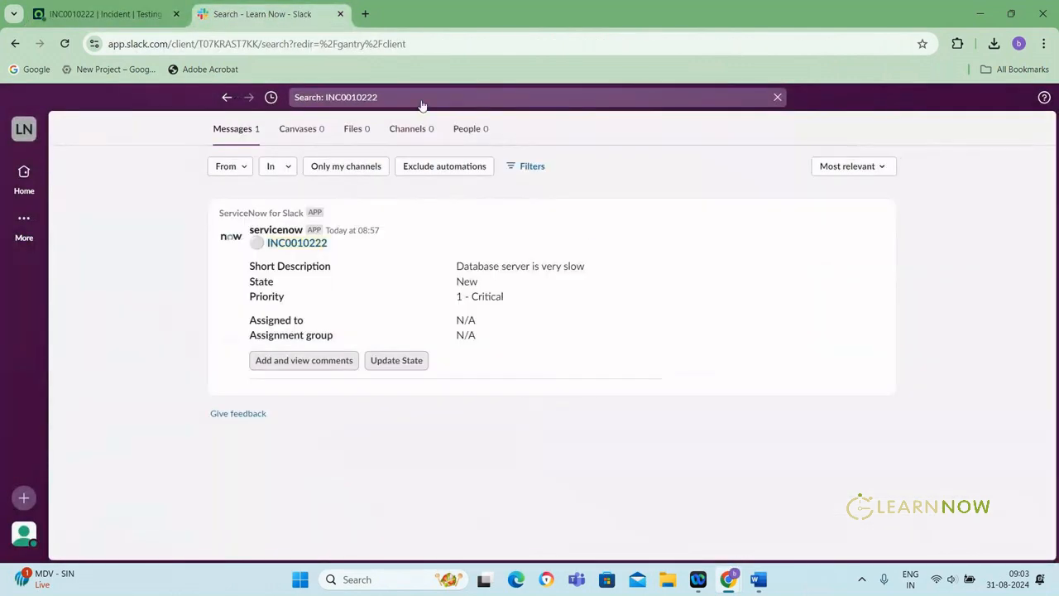
left_click(416, 105)
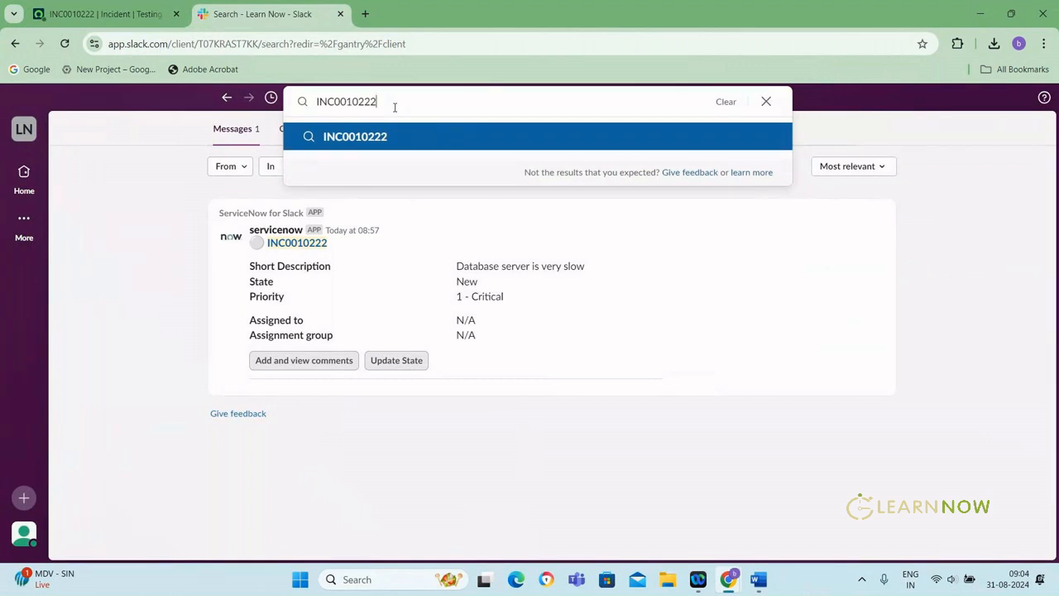
key("BackSpace")
key("BackSpace")
key("BackSpace")
key("BackSpace")
key("BackSpace")
key("BackSpace")
key("BackSpace")
key("BackSpace")
key("BackSpace")
key("BackSpace")
type("INC0010222")
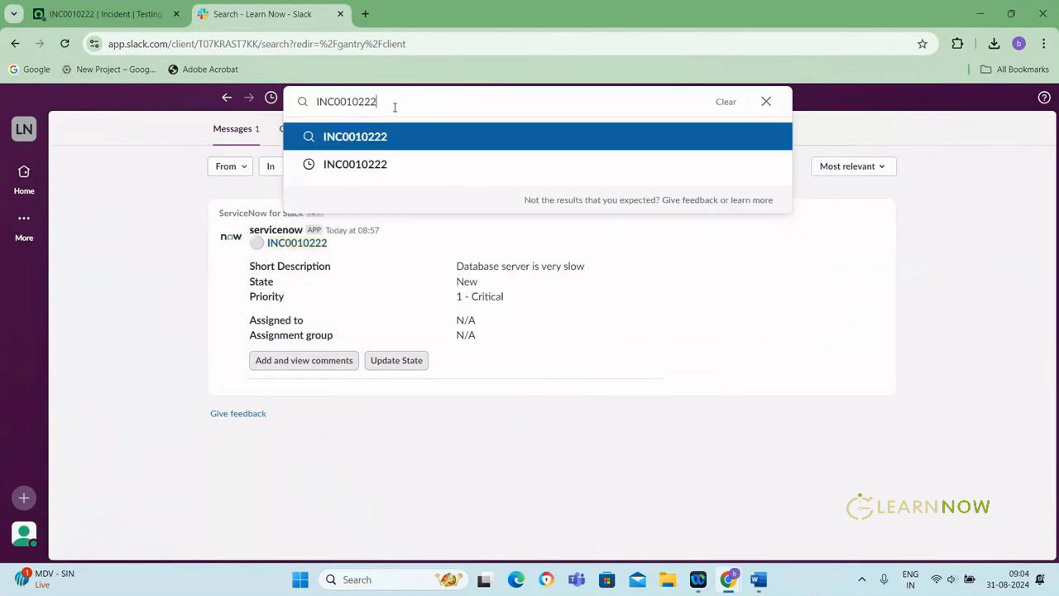
key("Return")
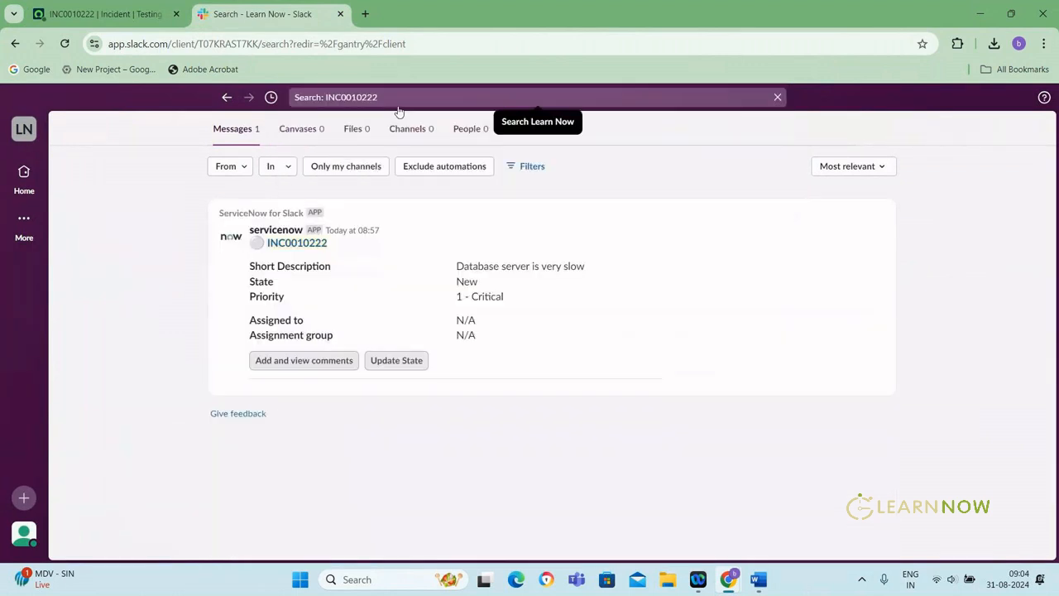
left_click(381, 284)
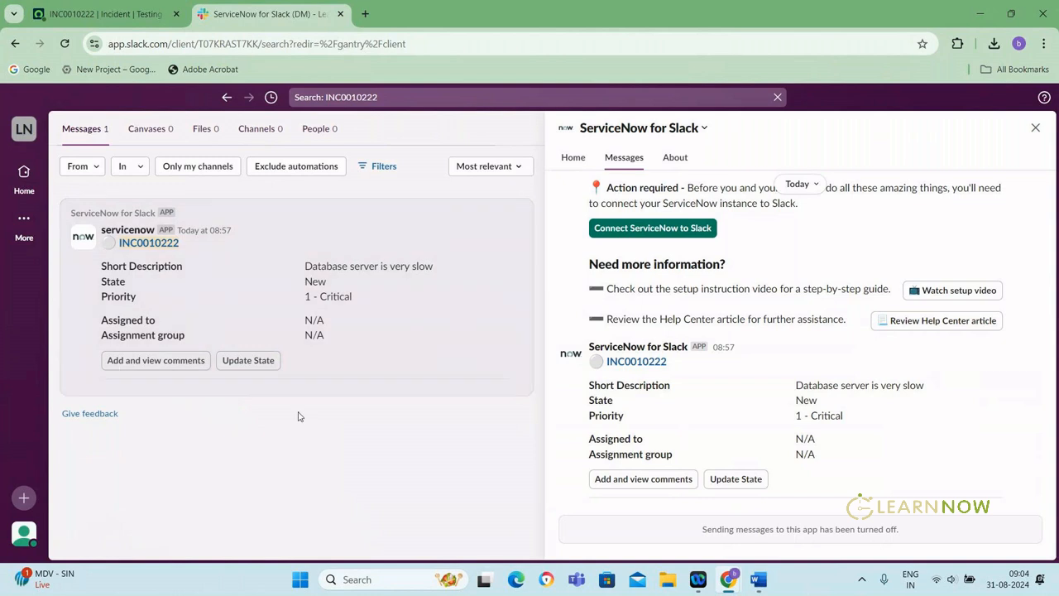
Step: Try setting INC0010222's state to New from Slack, dismiss the refusal, and close the app conversation
left_click(258, 364)
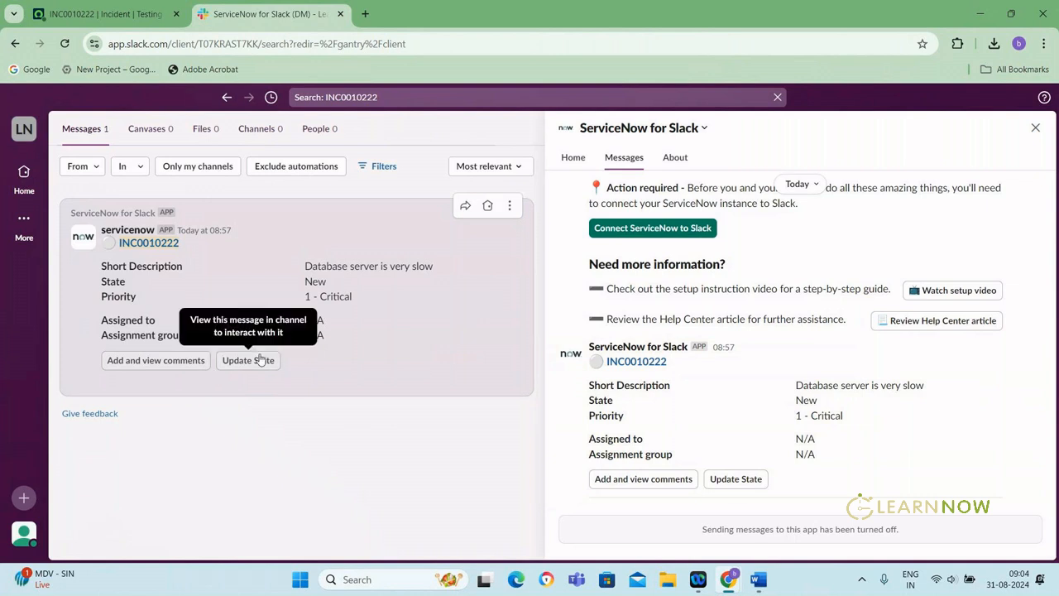
left_click(736, 479)
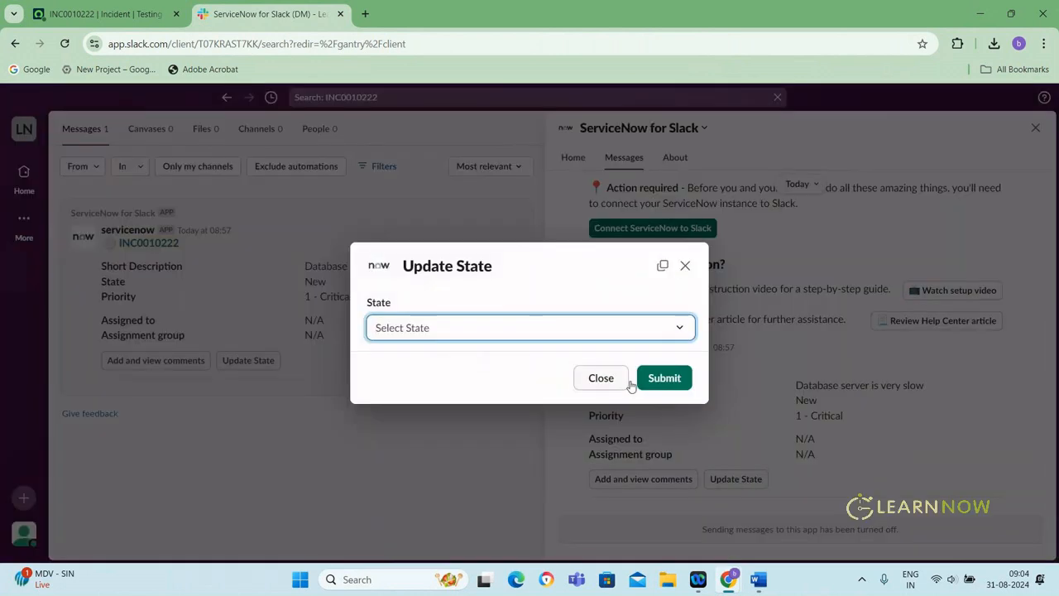
left_click(670, 331)
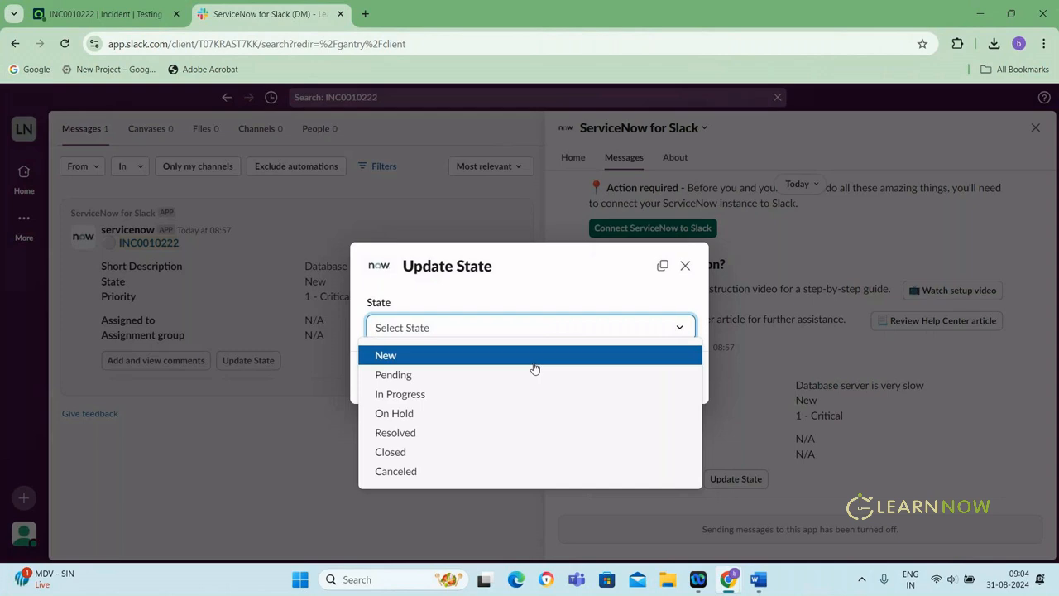
left_click(535, 364)
left_click(670, 379)
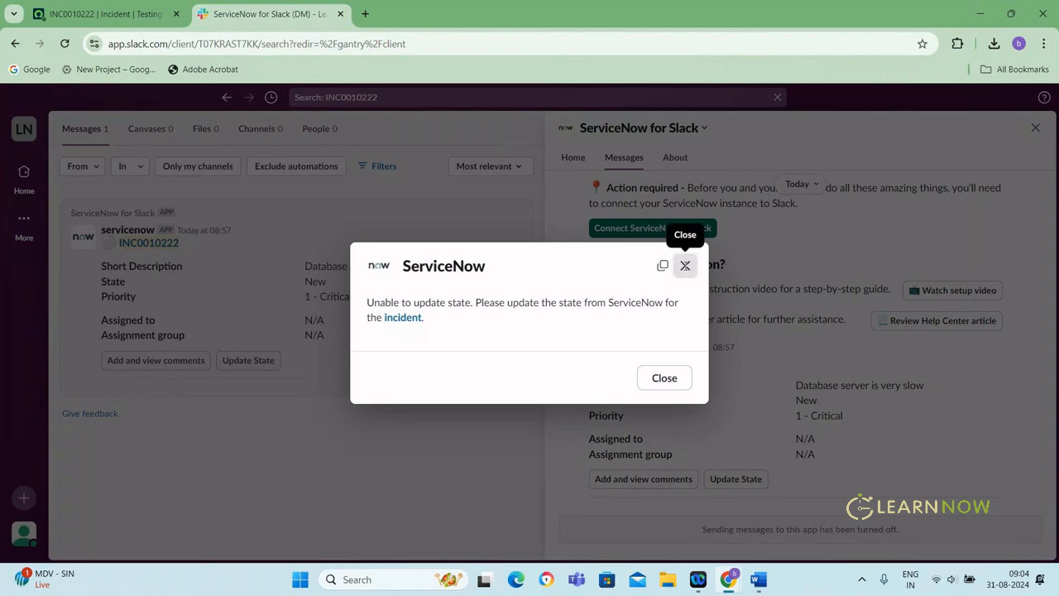
left_click(685, 265)
left_click(1035, 128)
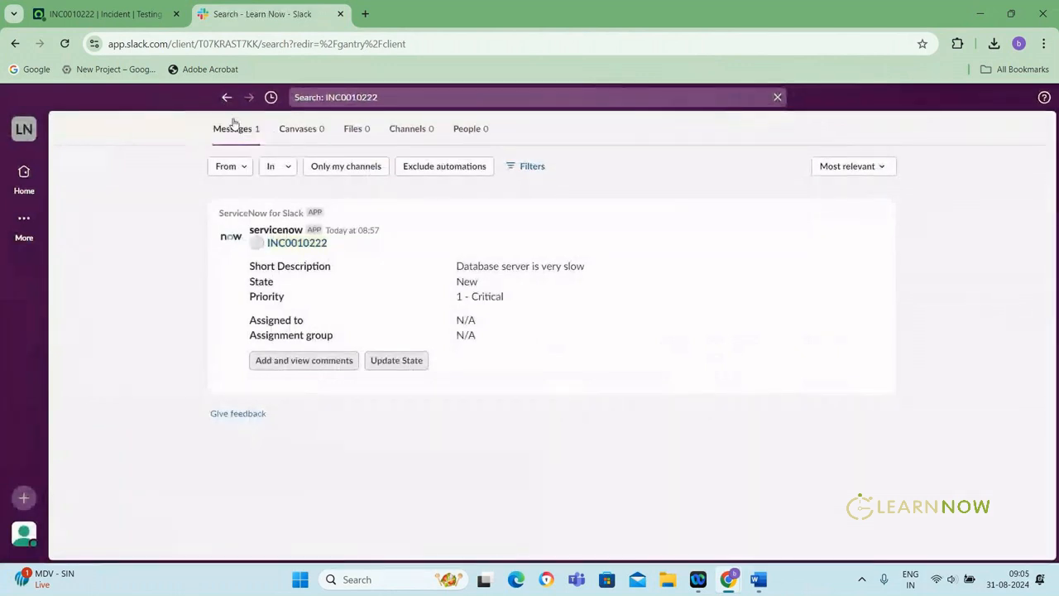
Step: Clear the INC0010222 Slack search and dismiss the alert on the ServiceNow incident page
left_click(776, 97)
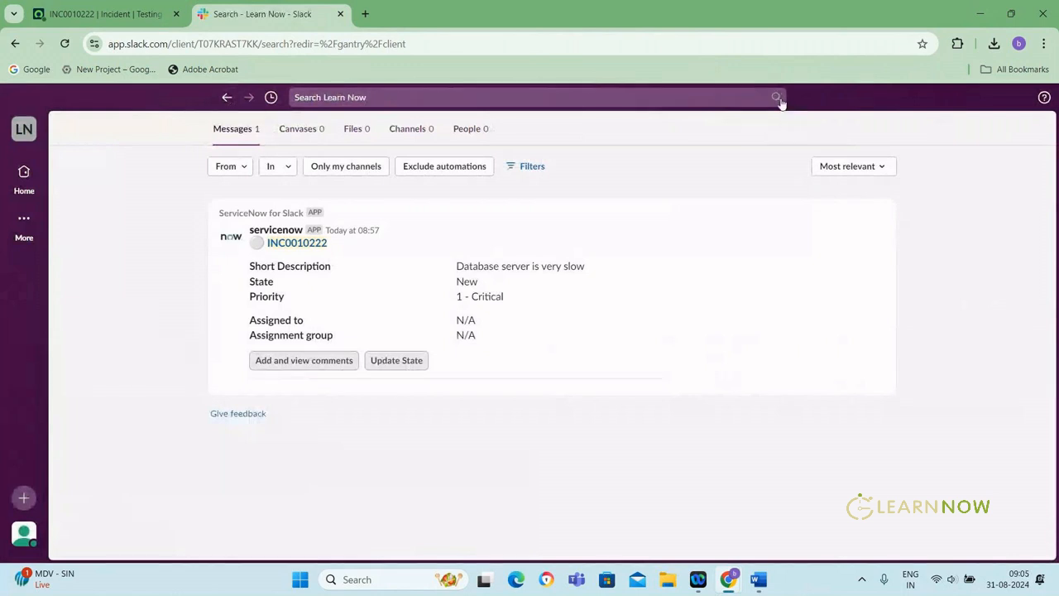
left_click(129, 16)
key("Return")
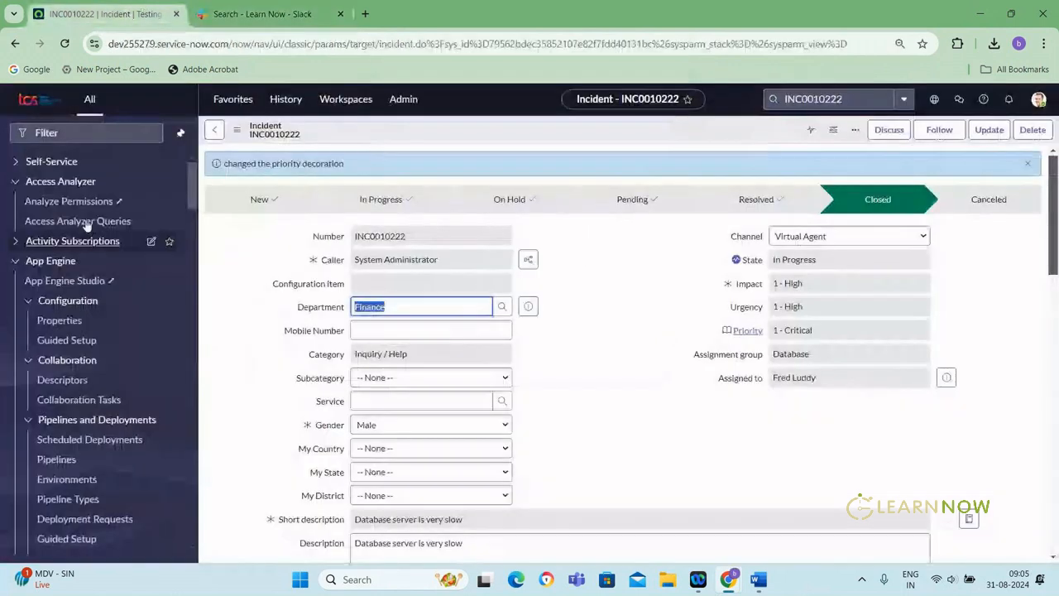
left_click(262, 14)
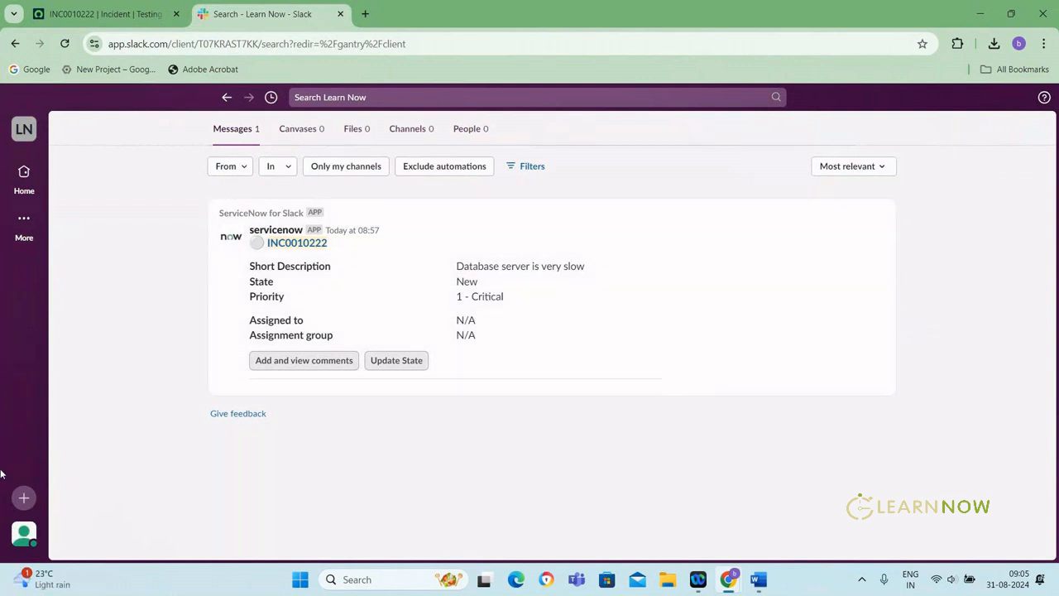
Step: Start a ServiceNow Begin Catalog Request with /re in your own direct message
left_click(24, 128)
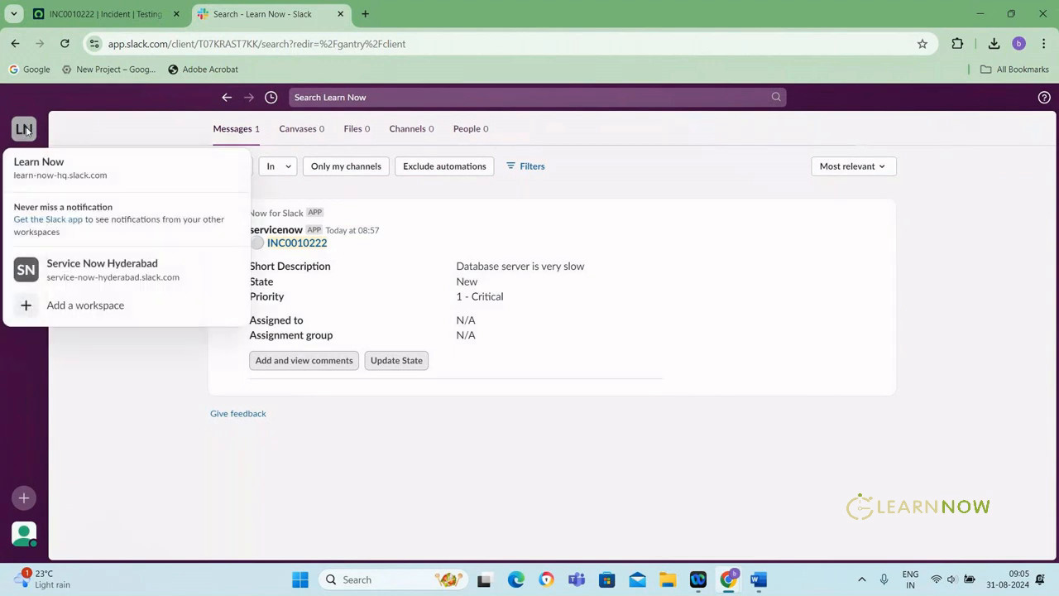
left_click(225, 99)
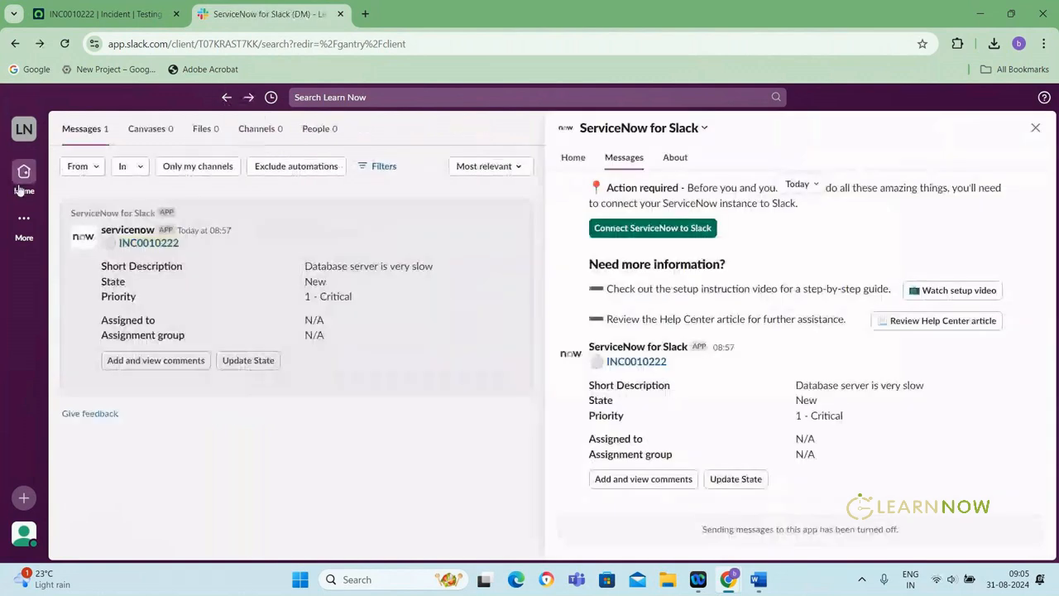
left_click(20, 188)
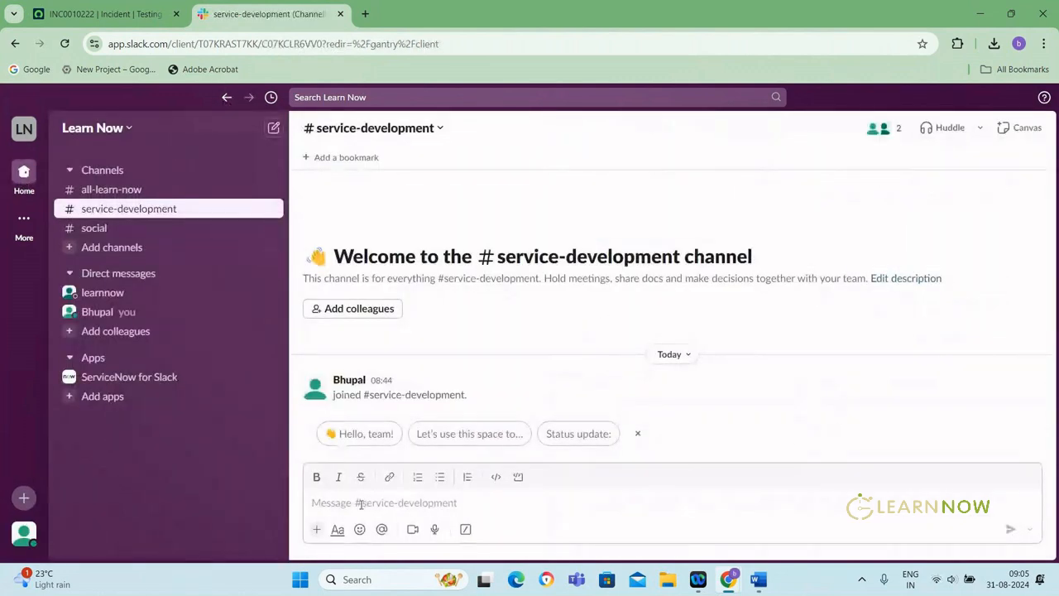
left_click(142, 312)
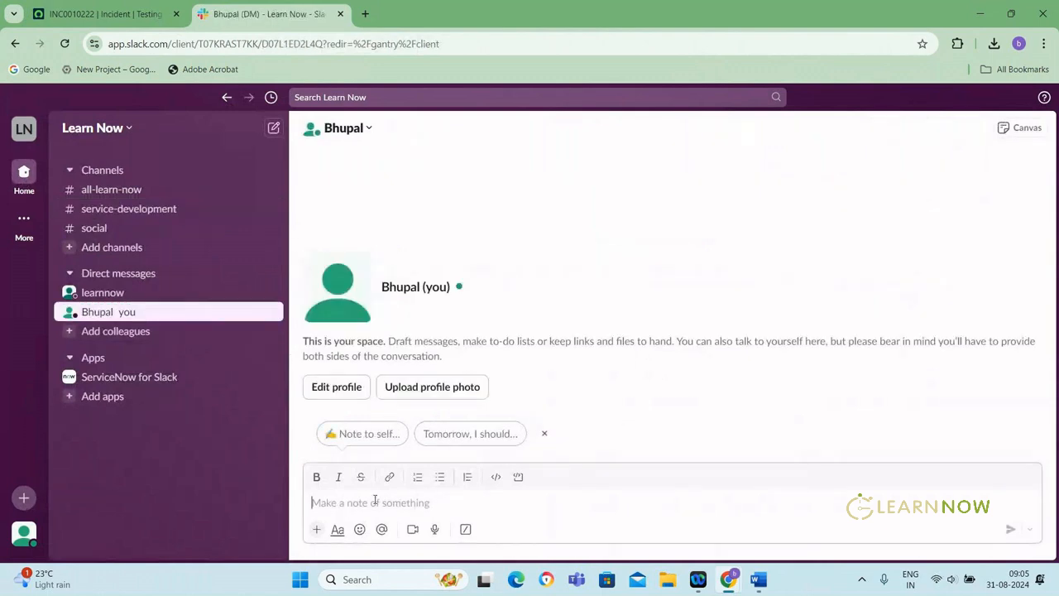
type("/")
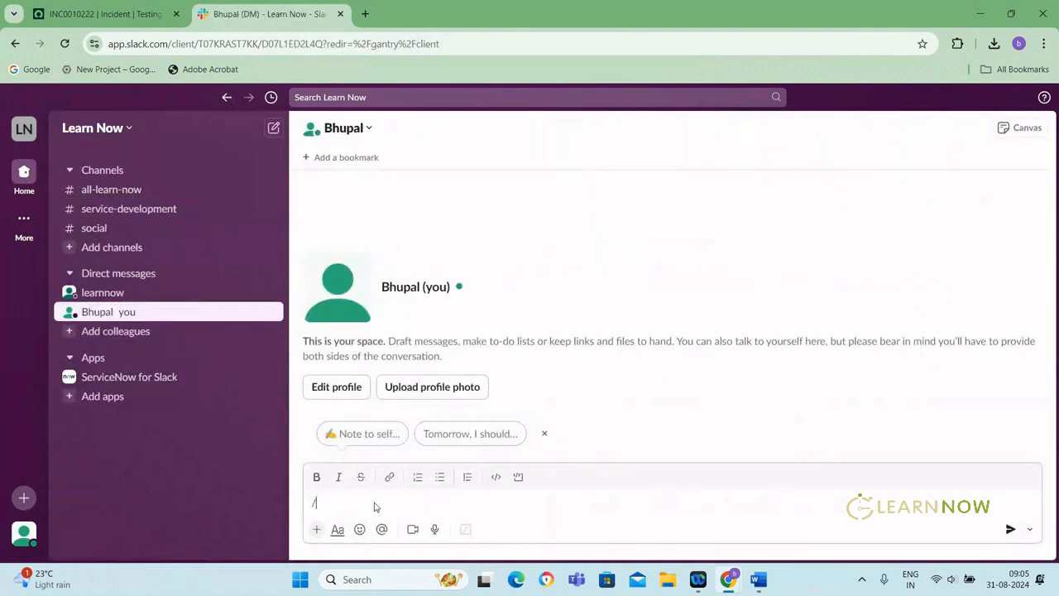
type("r")
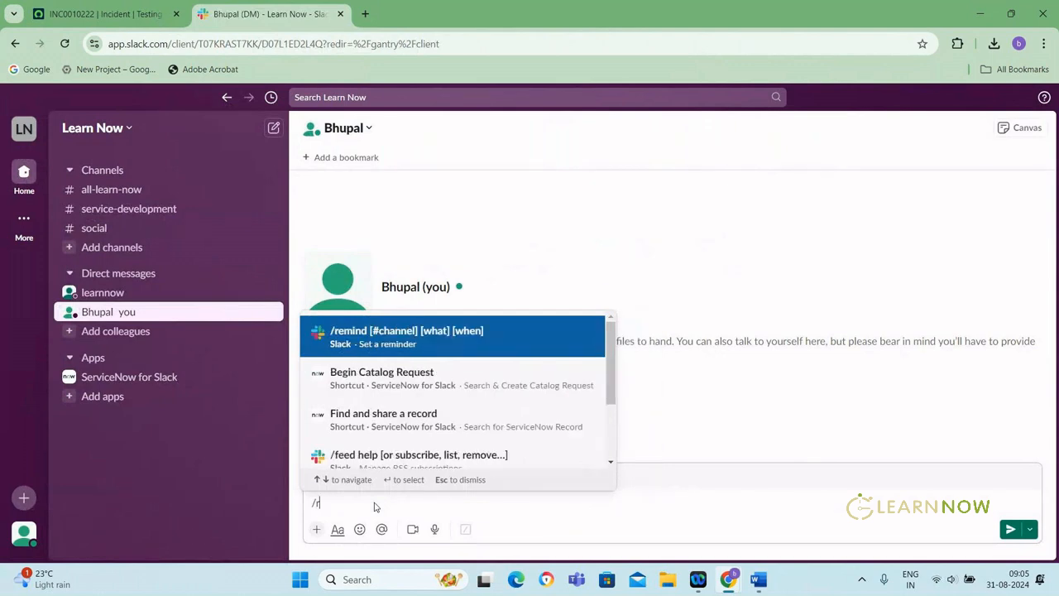
type("e")
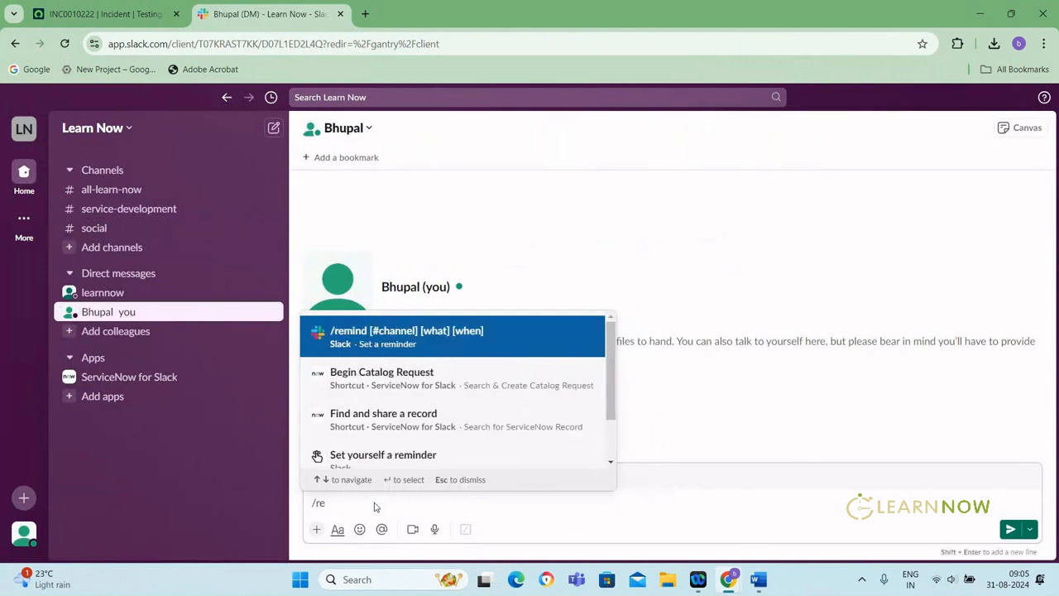
left_click(394, 374)
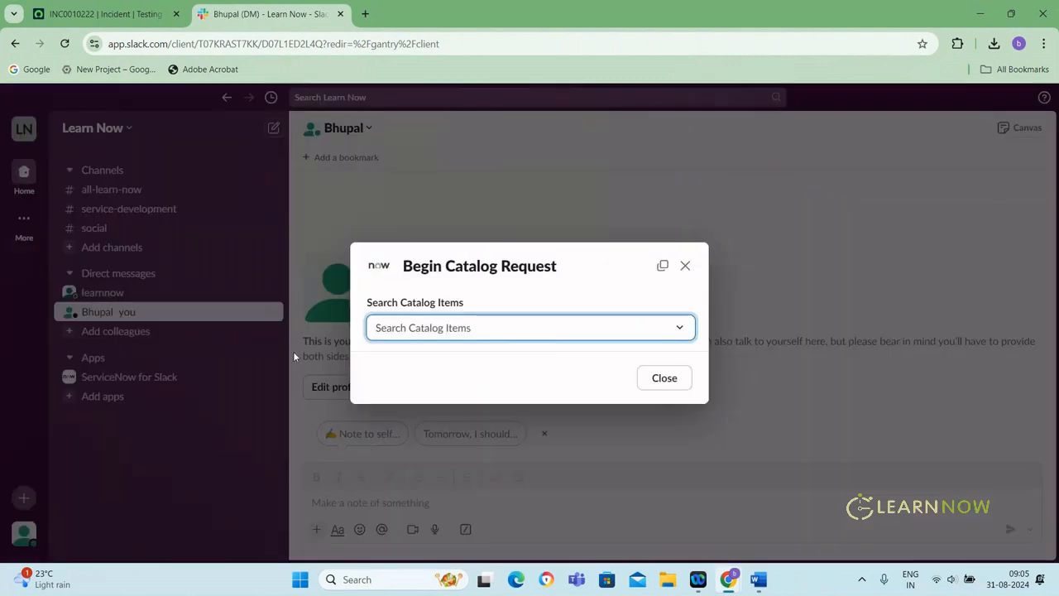
Step: Search catalog items for 'Laptop' and select Developer Laptop (Mac), Hardware, $1,499.00
left_click(475, 326)
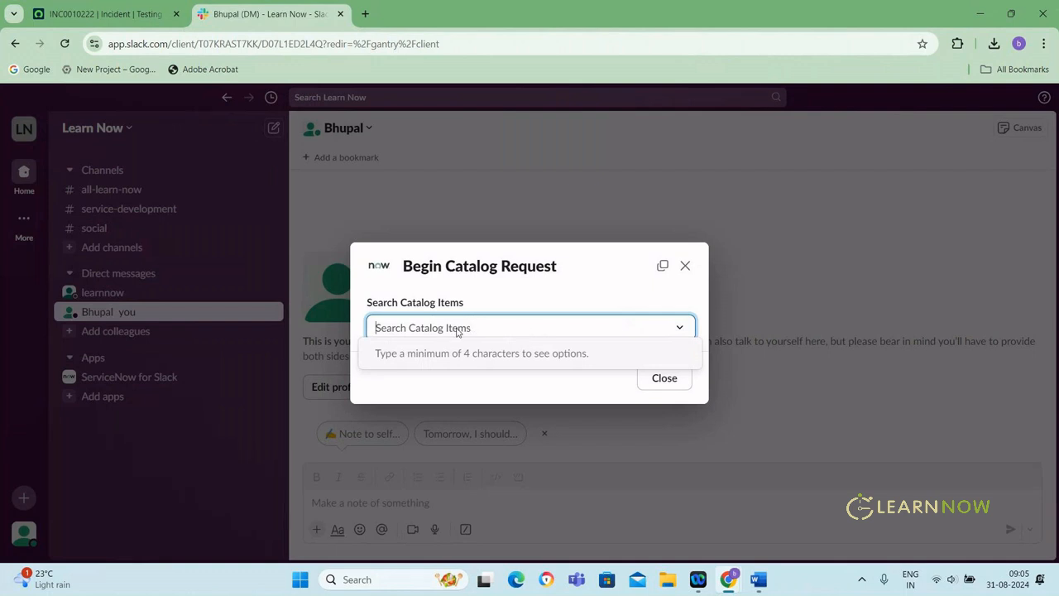
type("stand")
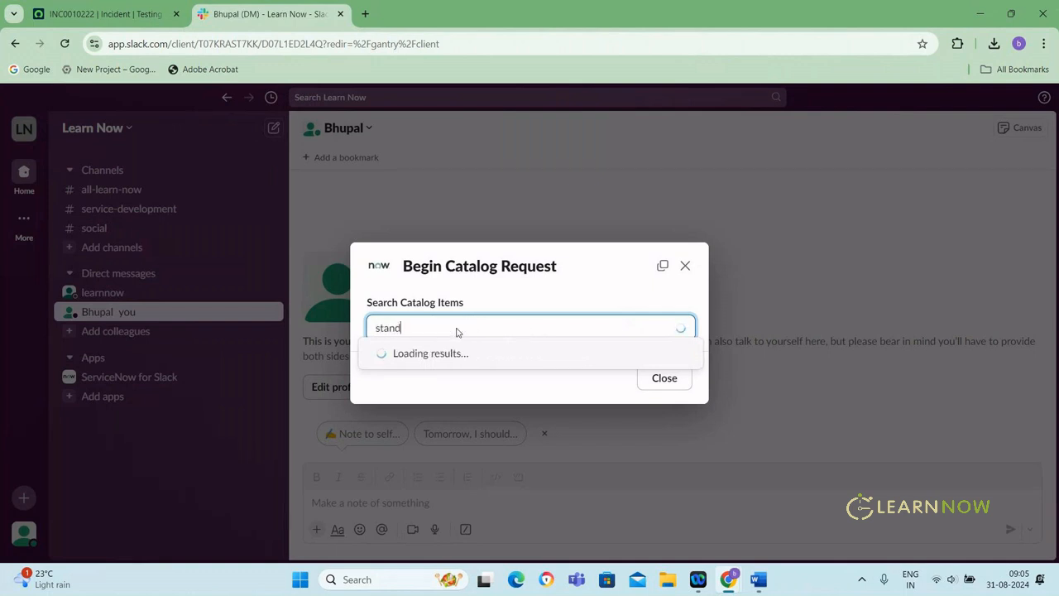
type("ard")
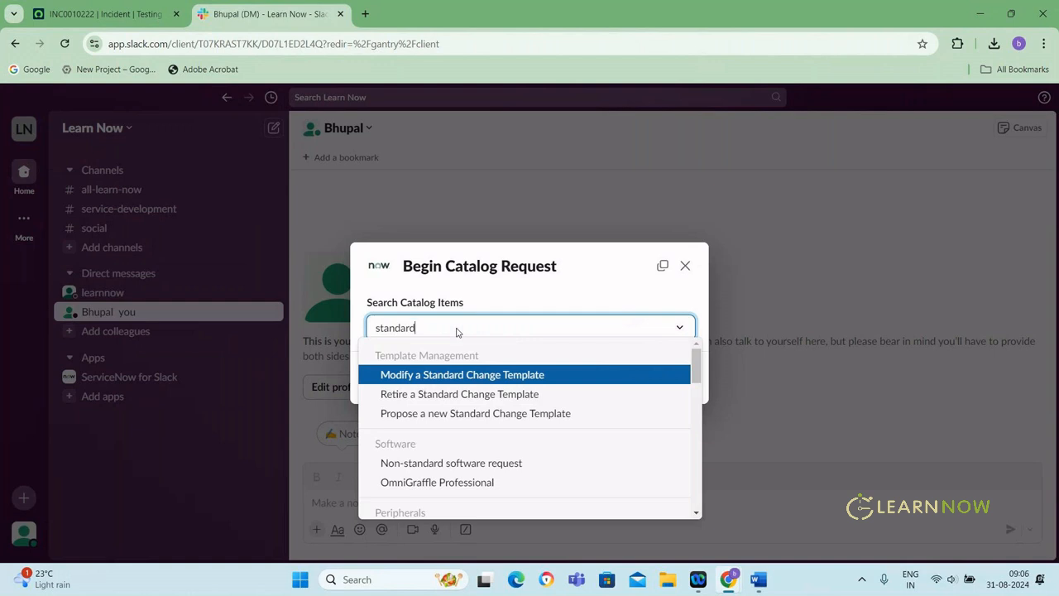
type("c")
type("esktop")
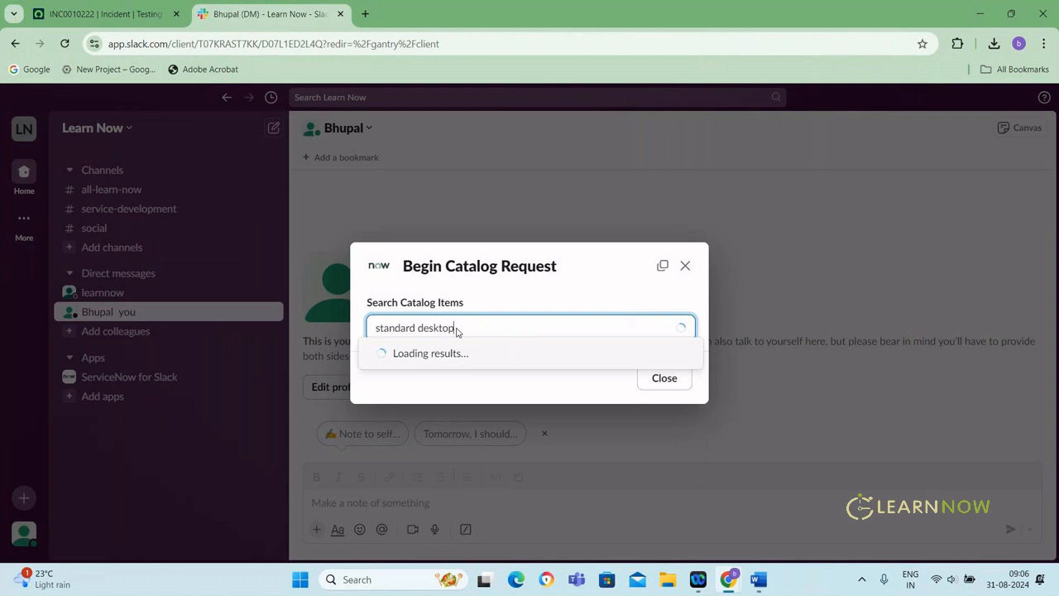
scroll(467, 406, "down", 5)
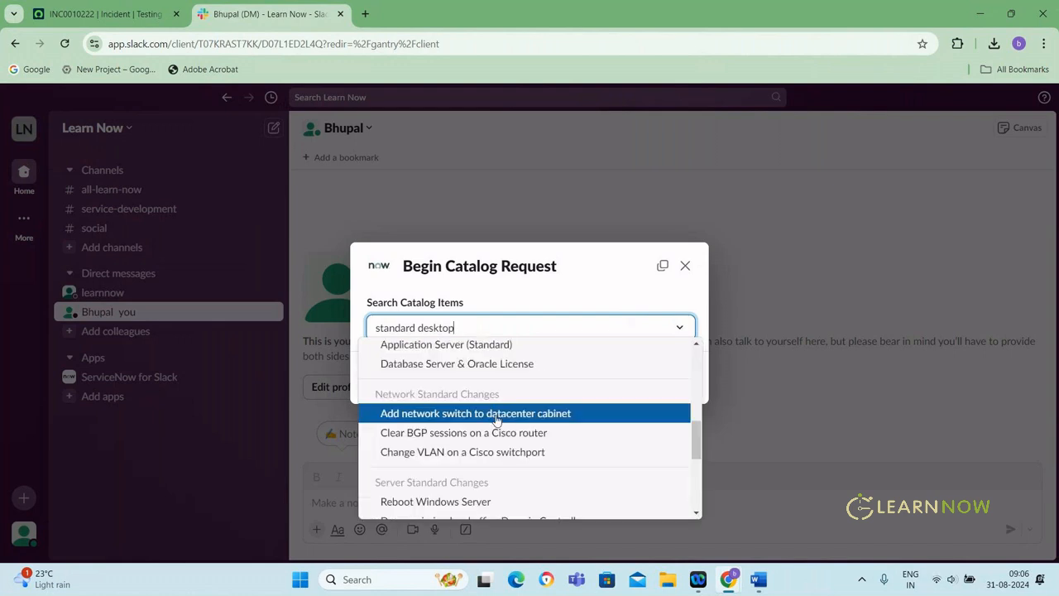
scroll(491, 434, "up", 5)
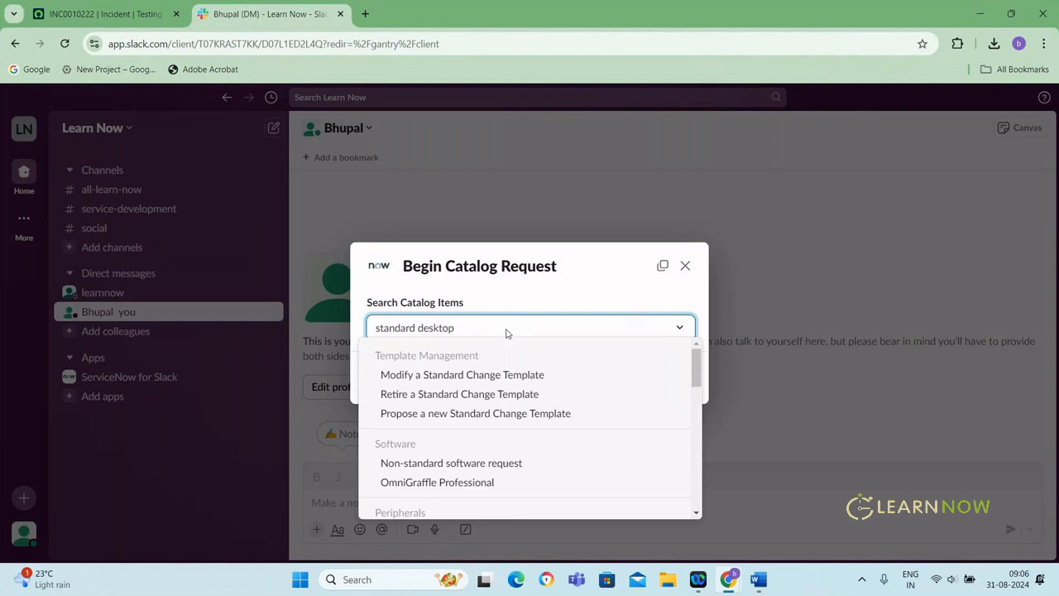
key("BackSpace")
key("BackSpace")
key("BackSpace")
key("BackSpace")
key("BackSpace")
key("BackSpace")
key("BackSpace")
key("BackSpace")
key("BackSpace")
key("BackSpace")
key("BackSpace")
key("BackSpace")
key("BackSpace")
key("BackSpace")
key("BackSpace")
key("BackSpace")
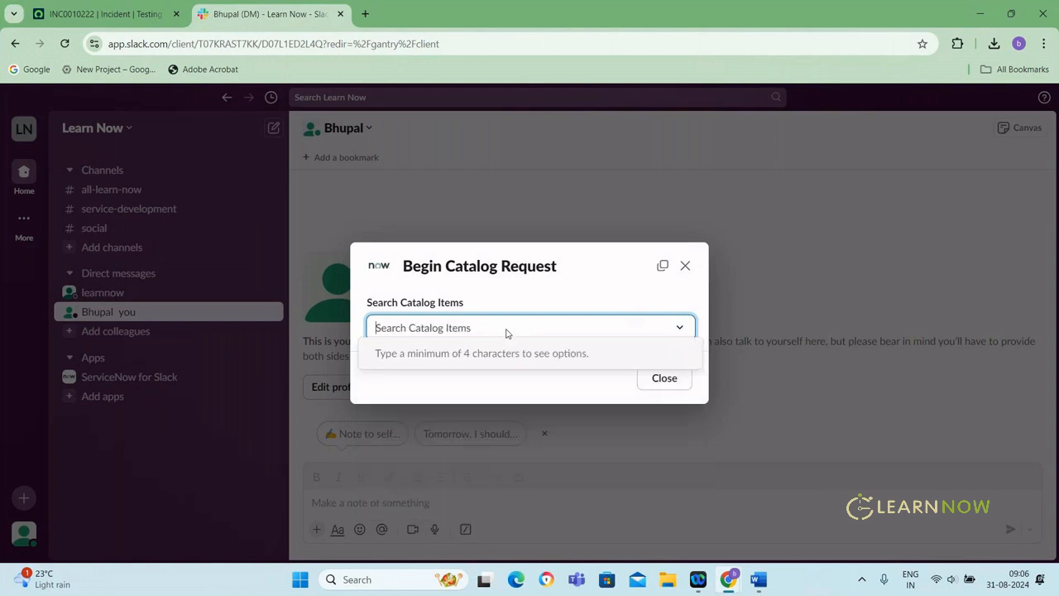
type("Laptop")
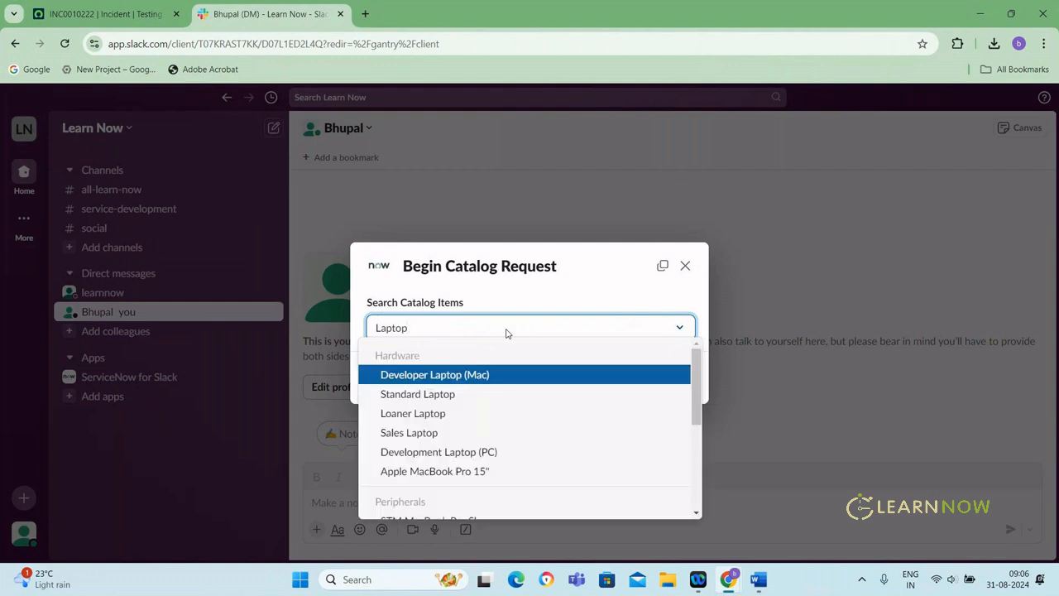
scroll(475, 426, "down", 1)
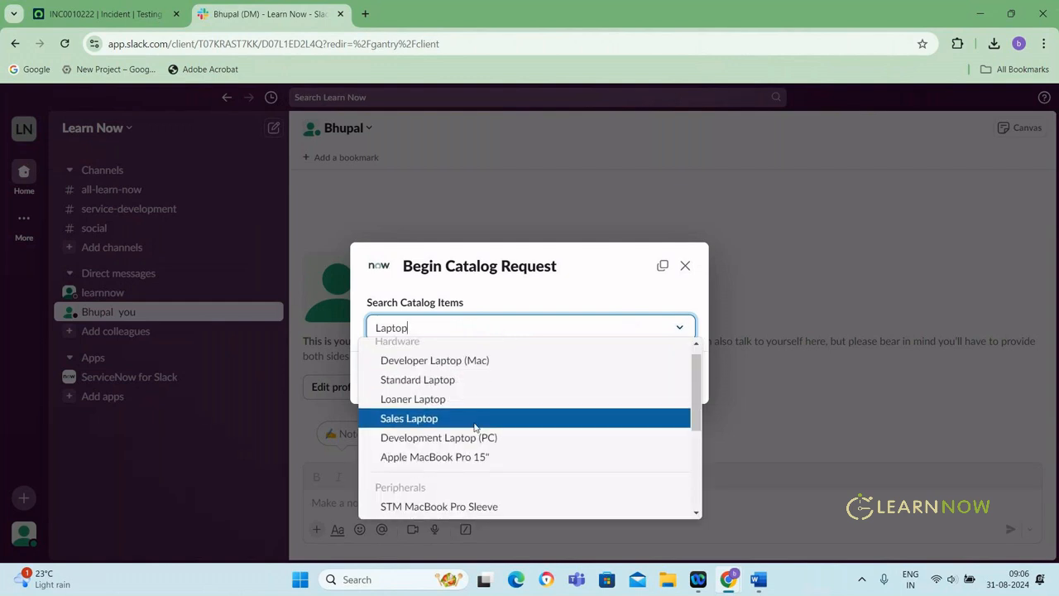
scroll(475, 426, "down", 3)
scroll(483, 427, "up", 3)
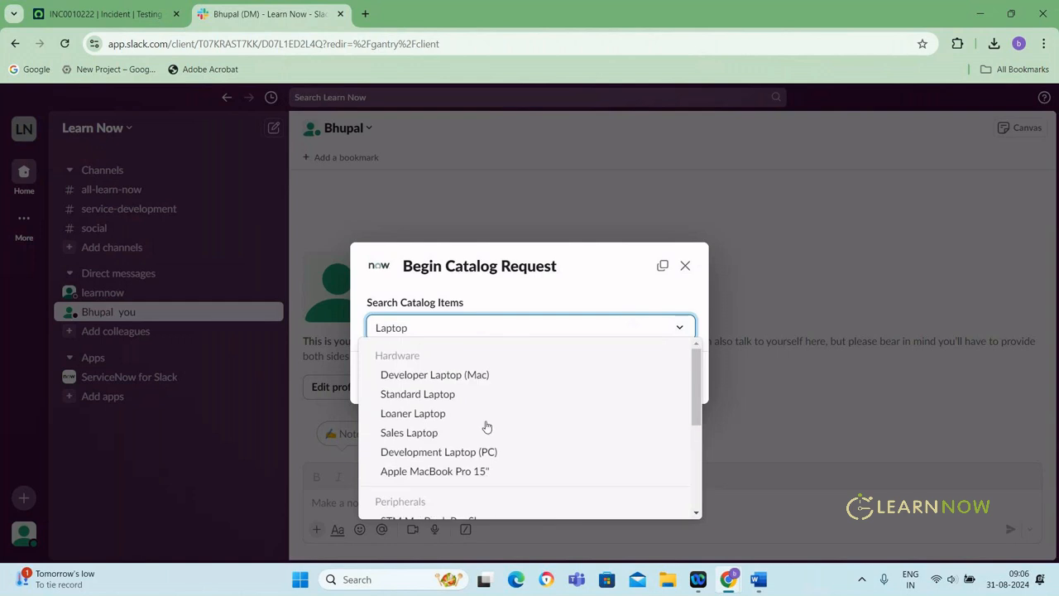
left_click(481, 379)
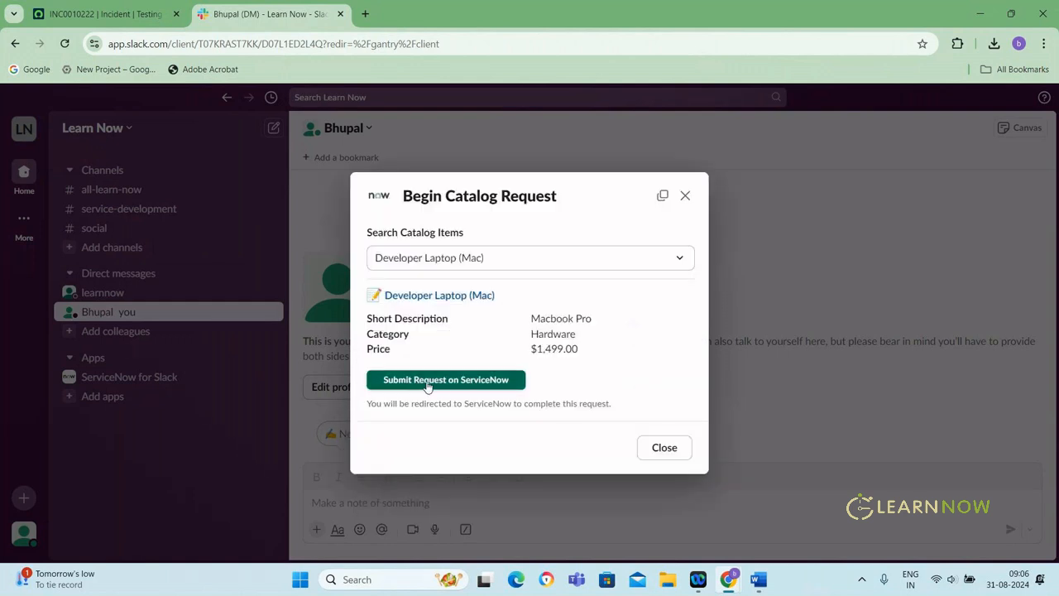
Step: Order the Developer Laptop (Mac) in ServiceNow and select the new request number
left_click(478, 383)
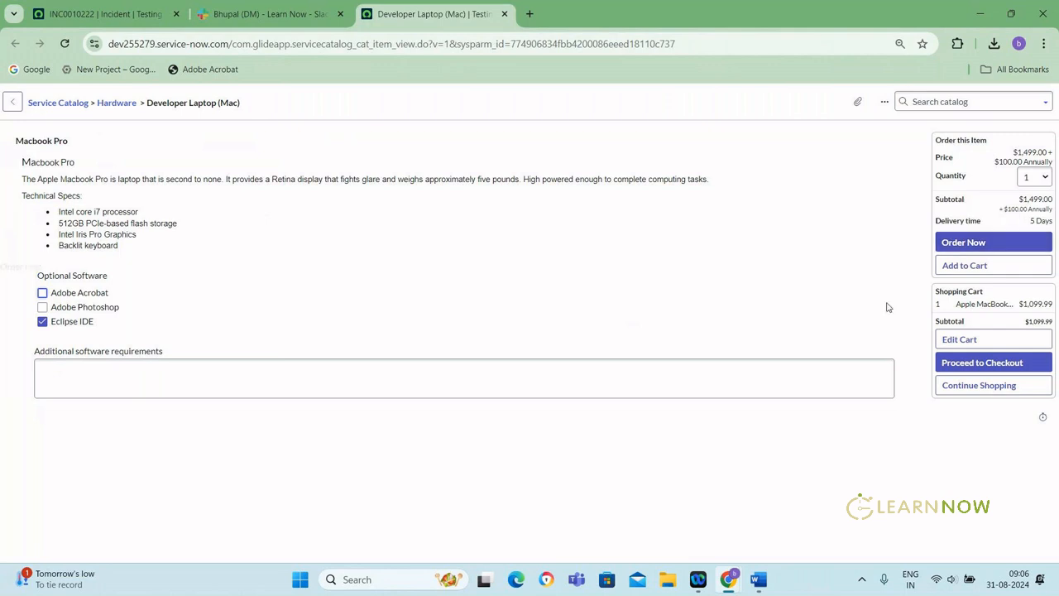
left_click(994, 249)
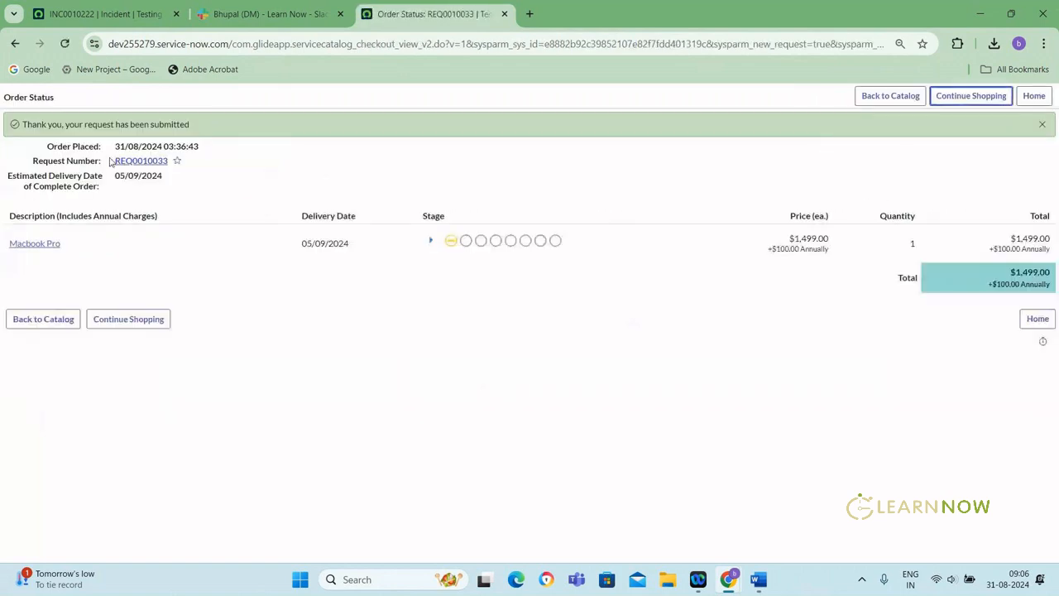
left_click_drag(110, 161, 167, 172)
key("ctrl+c")
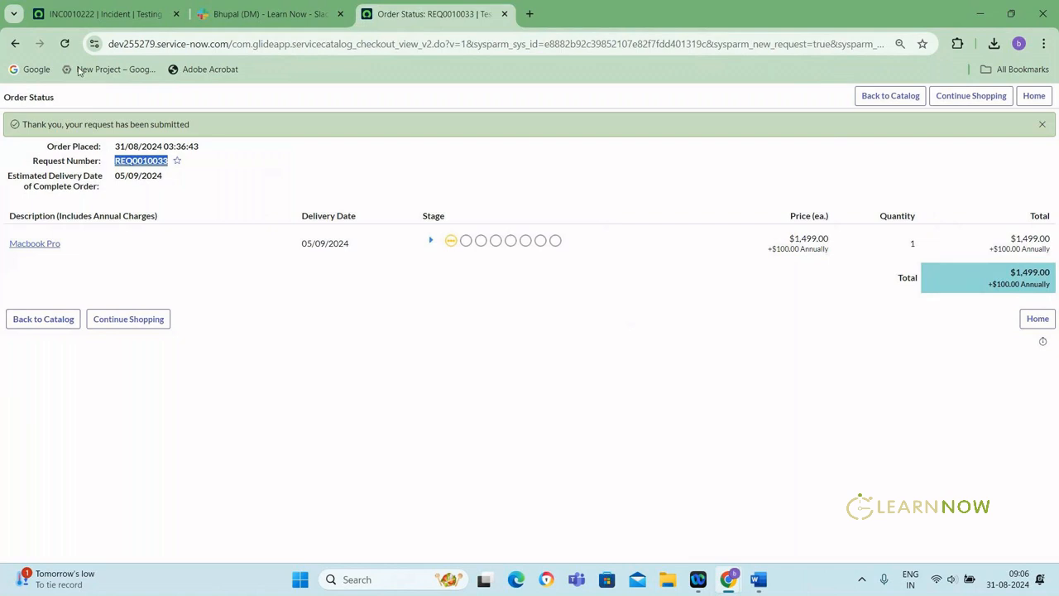
Step: Replace INC0010222 in global search with the new request number and open the request record
left_click(93, 15)
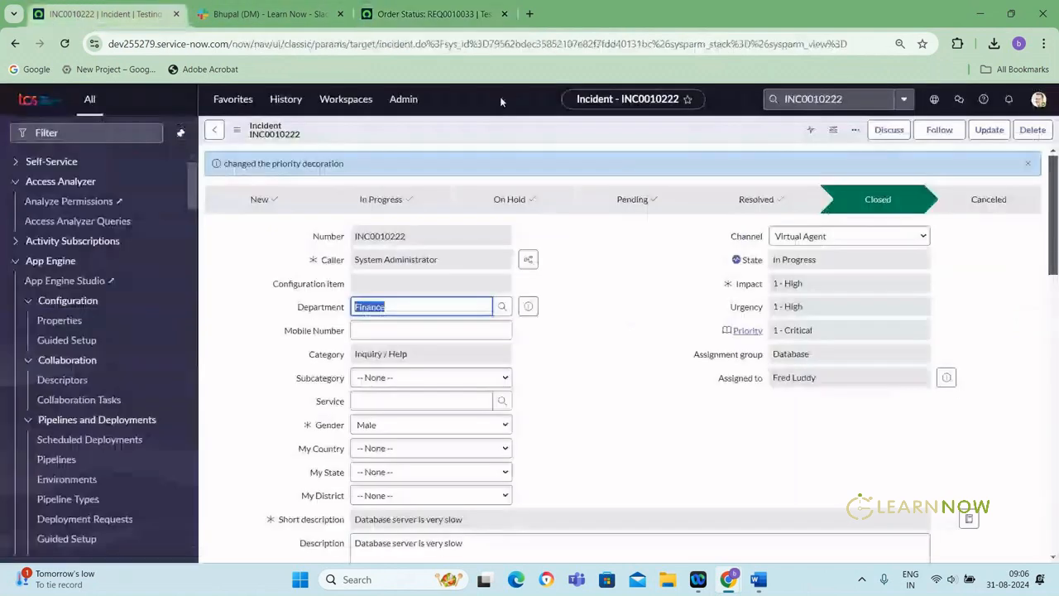
left_click(806, 99)
left_click_drag(795, 100, 736, 106)
key("BackSpace")
key("ctrl+v")
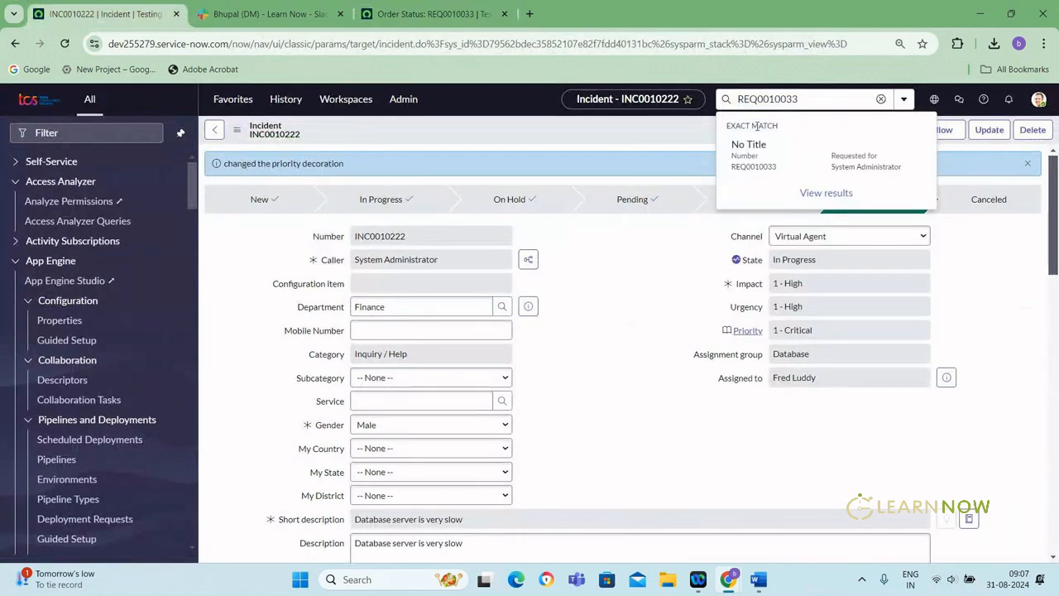
left_click(762, 171)
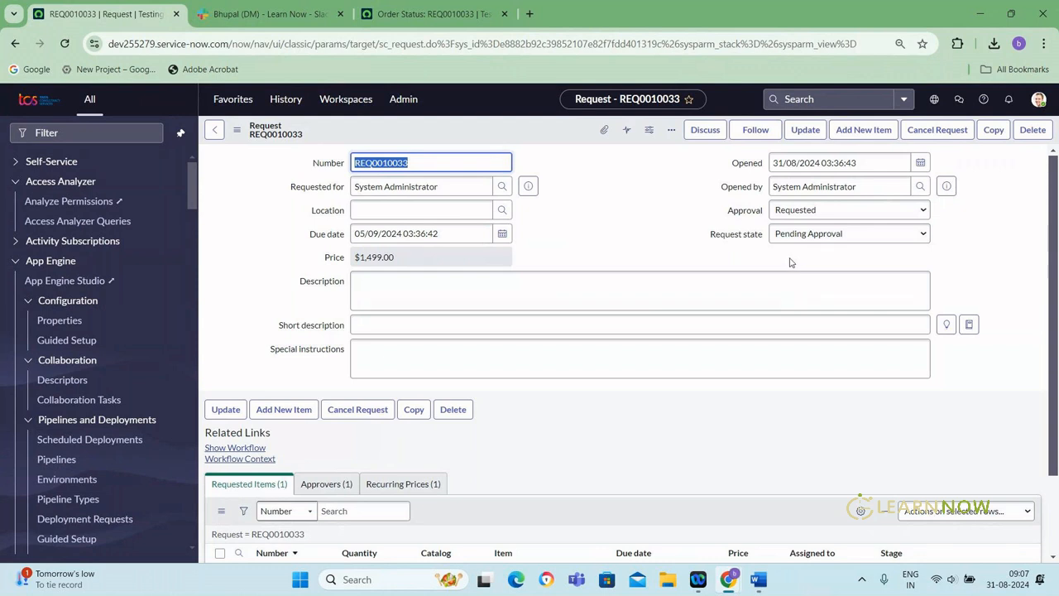
Step: Close Slack's catalog request dialog and return to the ServiceNow request record
left_click(262, 15)
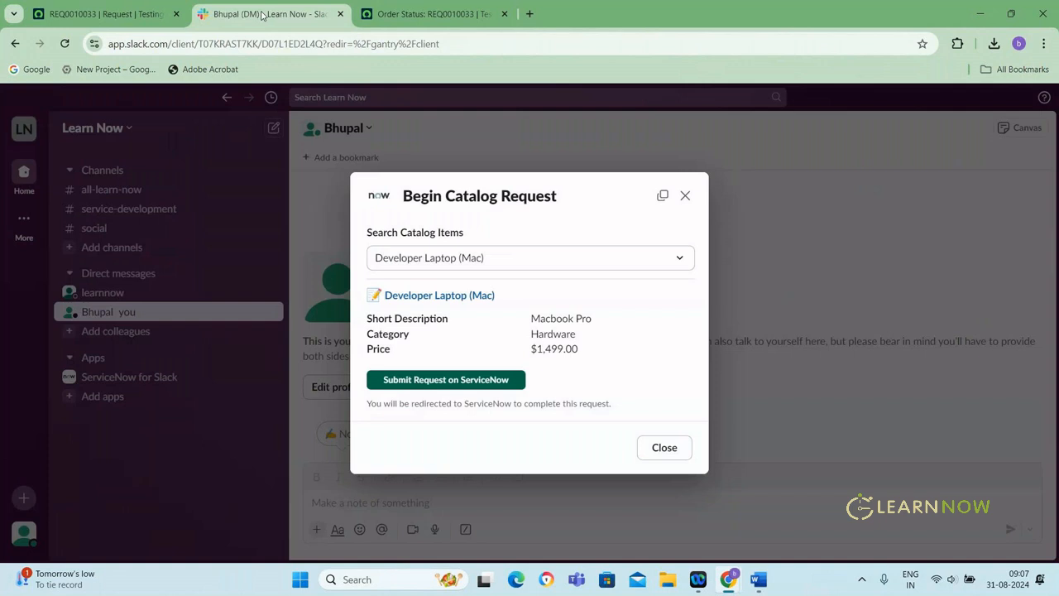
left_click(685, 196)
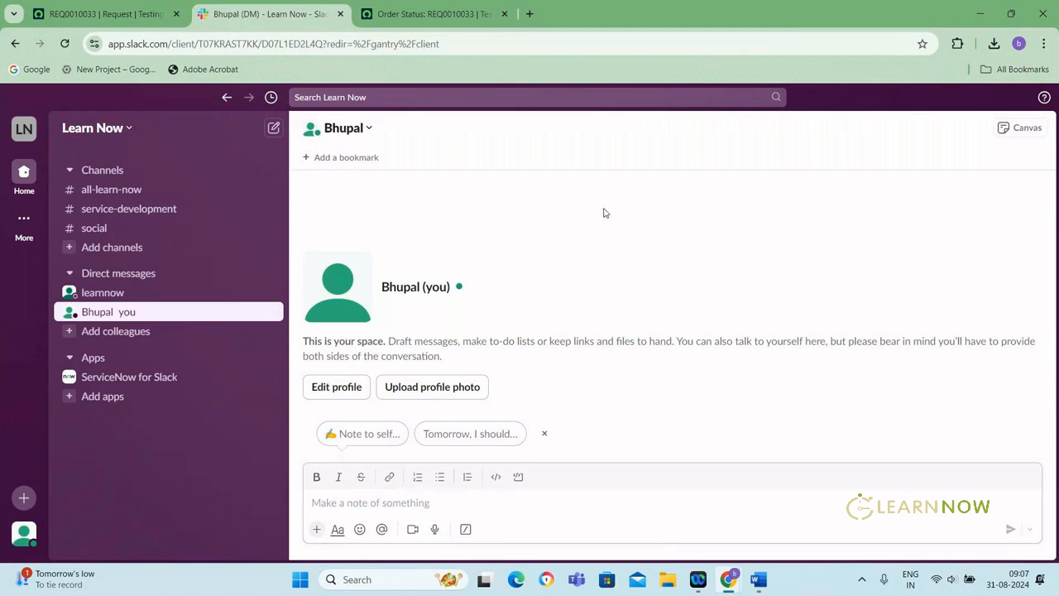
left_click(115, 16)
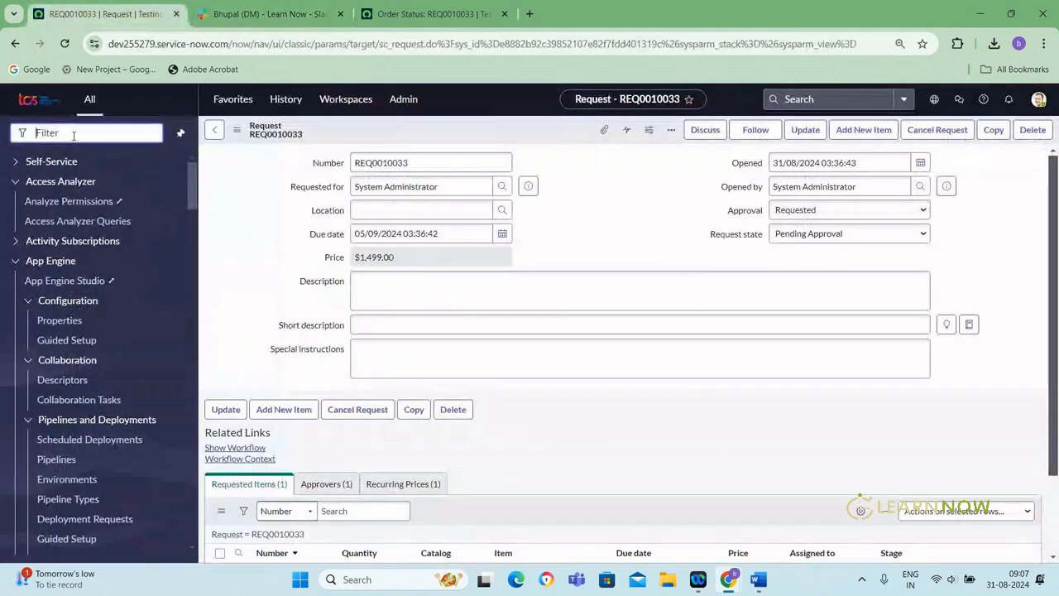
Step: Open System OAuth > Application Registry via the 'oauth' filter and select the Slack OAuth client
type("oa")
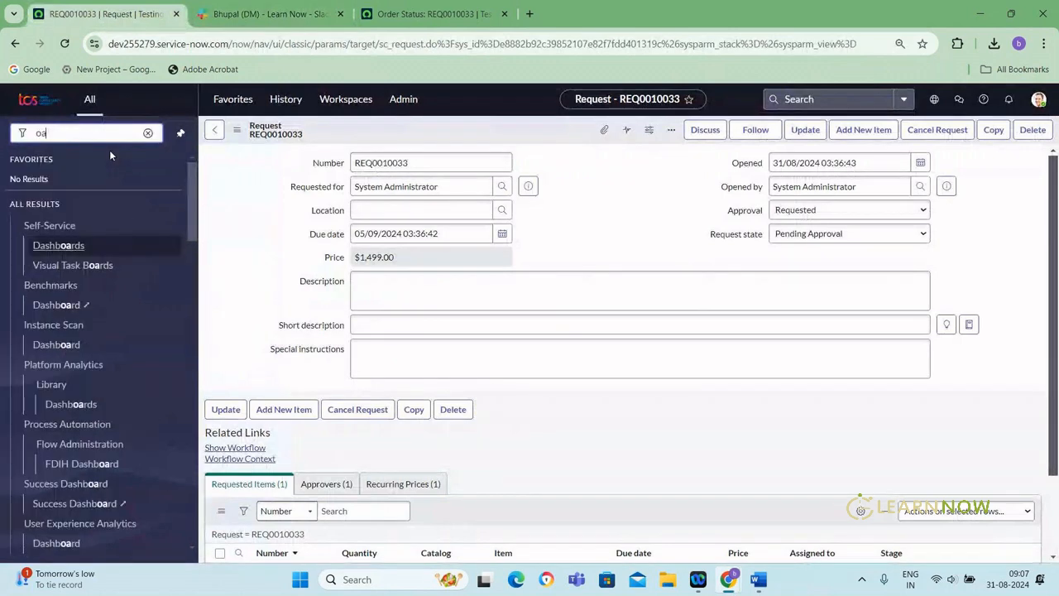
type("uth")
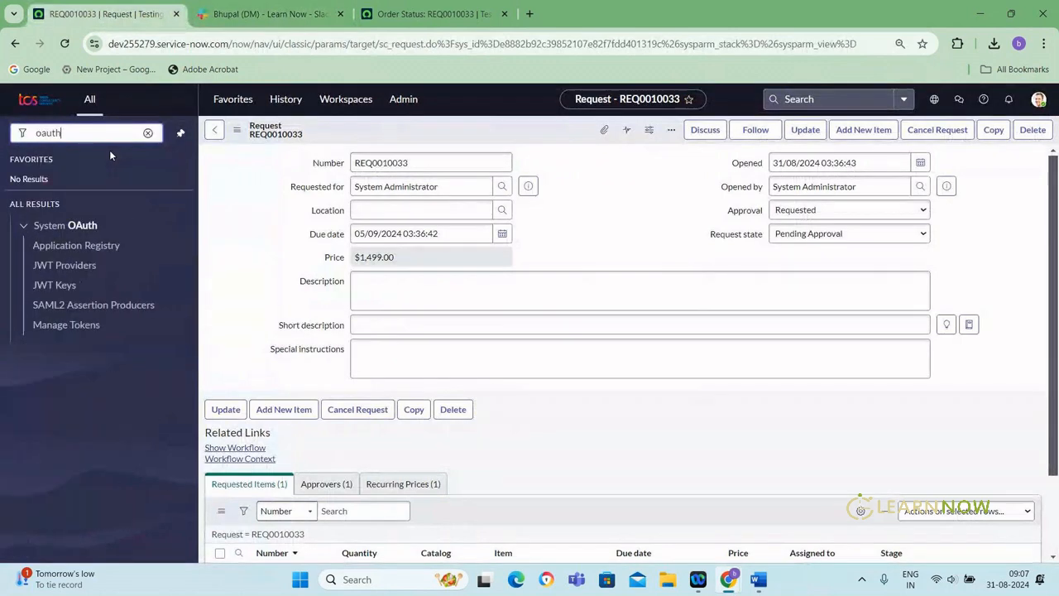
left_click(113, 251)
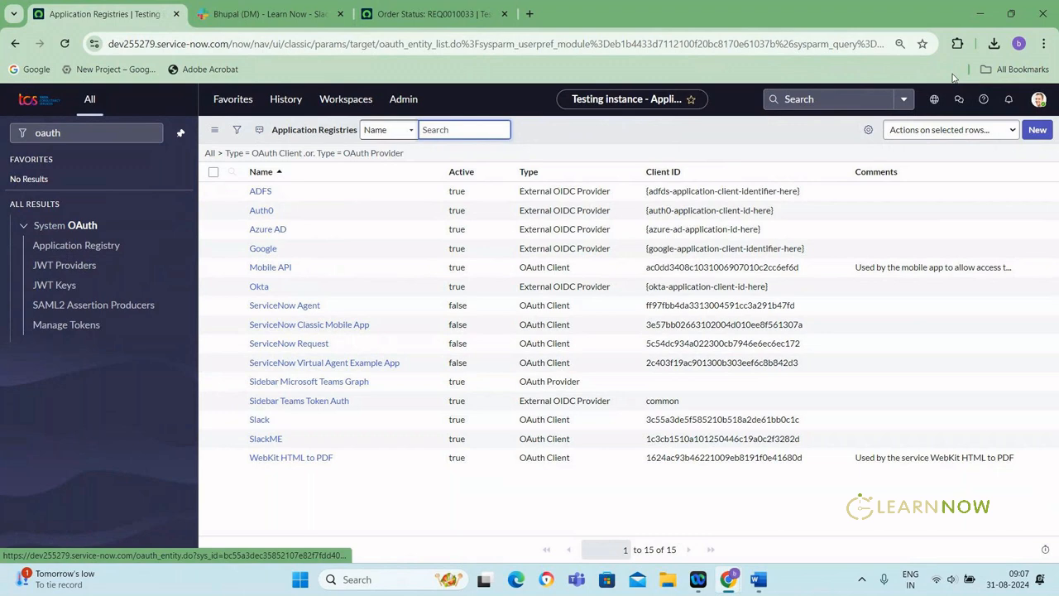
left_click(267, 424)
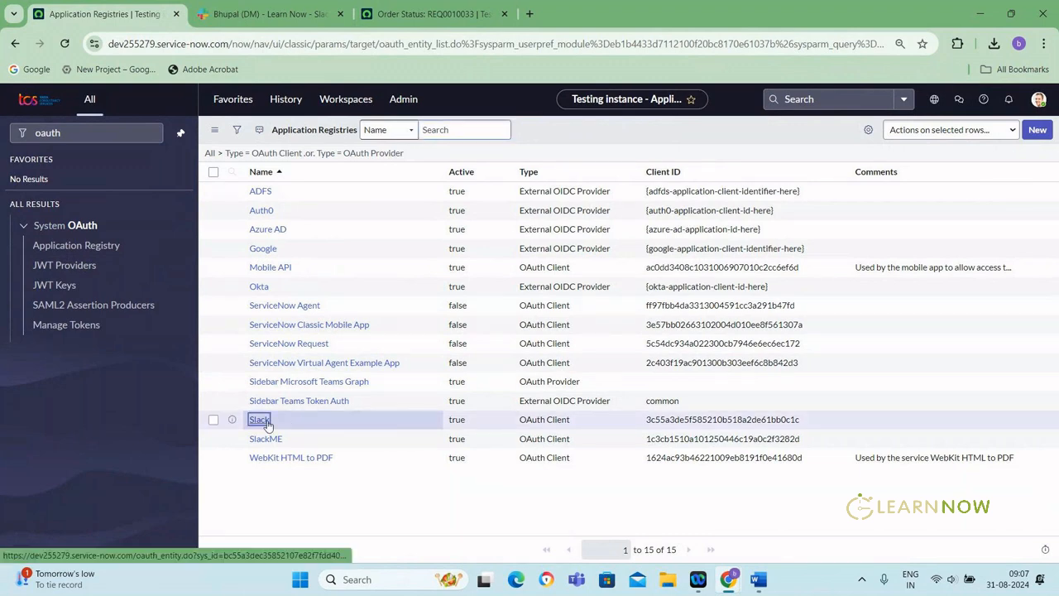